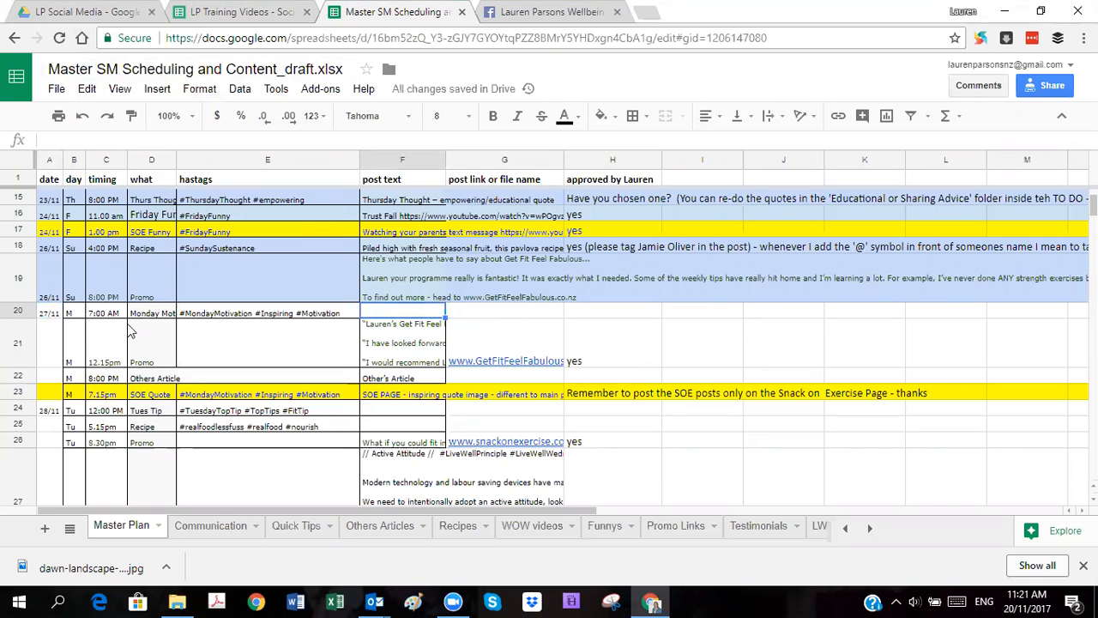
Review the schedule rows from Monday 27/11 to Sunday 3/12 in the Master Plan, ending at the 7:00 AM Monday post.
left_click(102, 315)
scroll(228, 365, "down", 3)
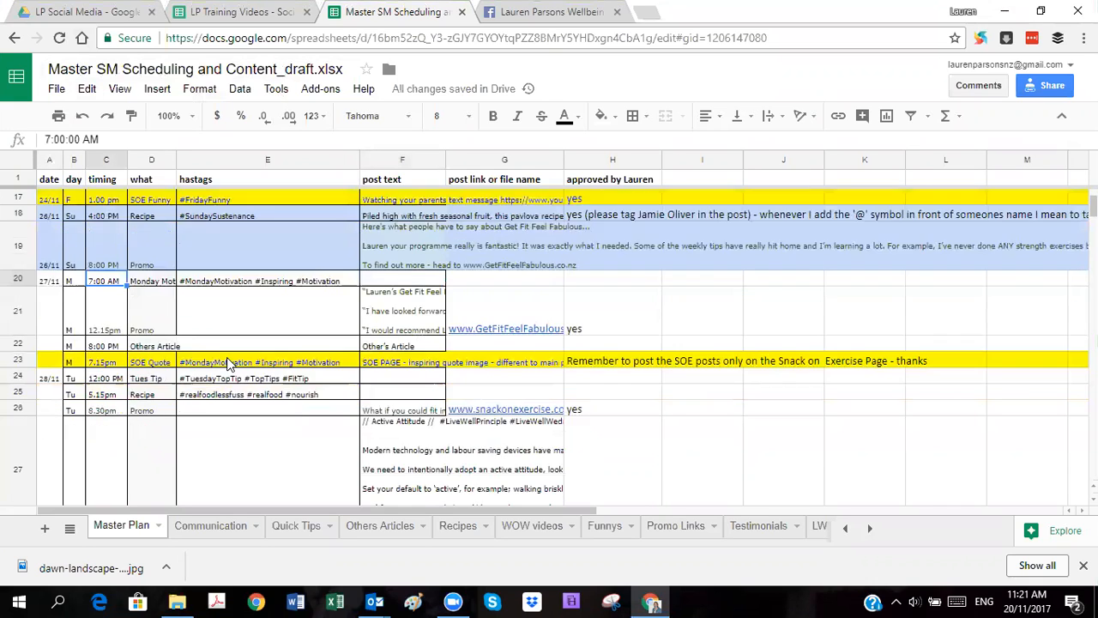
scroll(227, 365, "down", 3)
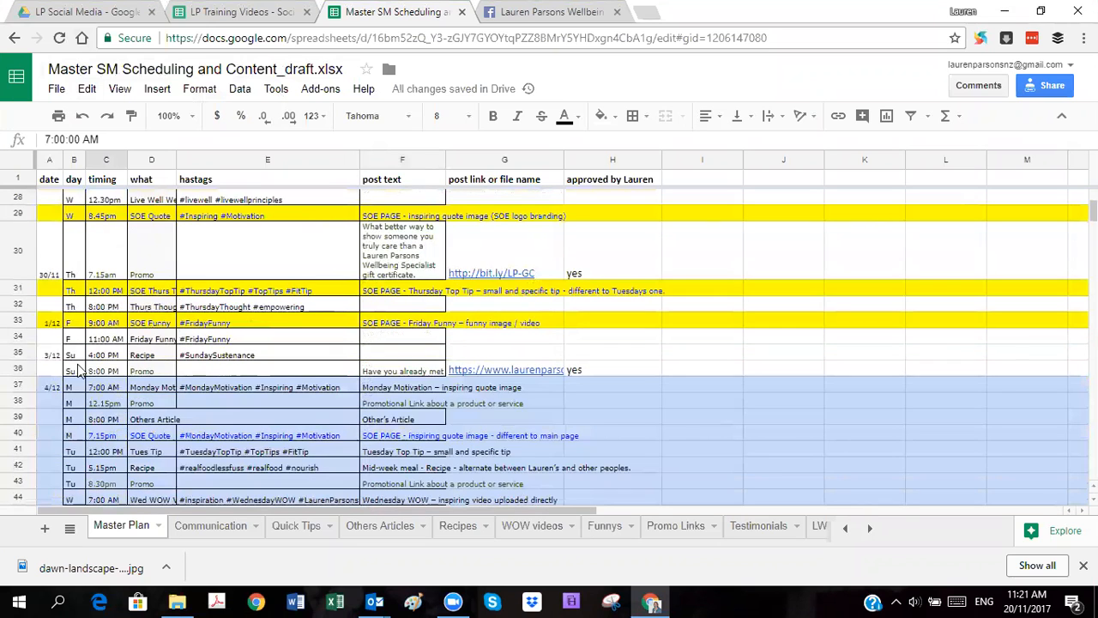
left_click(102, 370)
scroll(128, 377, "up", 3)
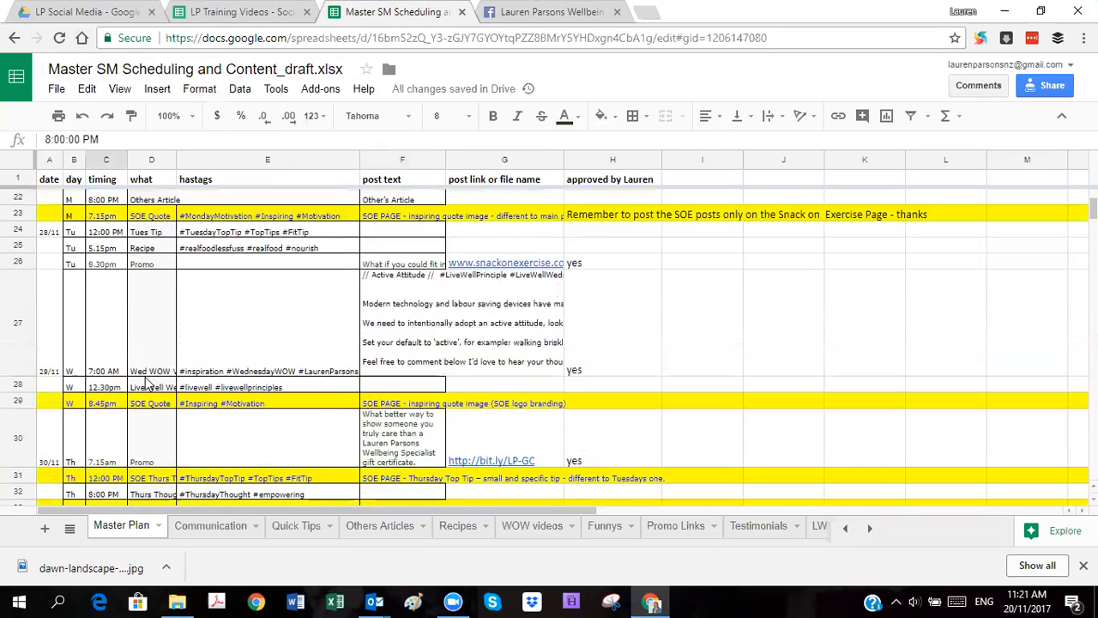
scroll(339, 404, "up", 1)
left_click(395, 272)
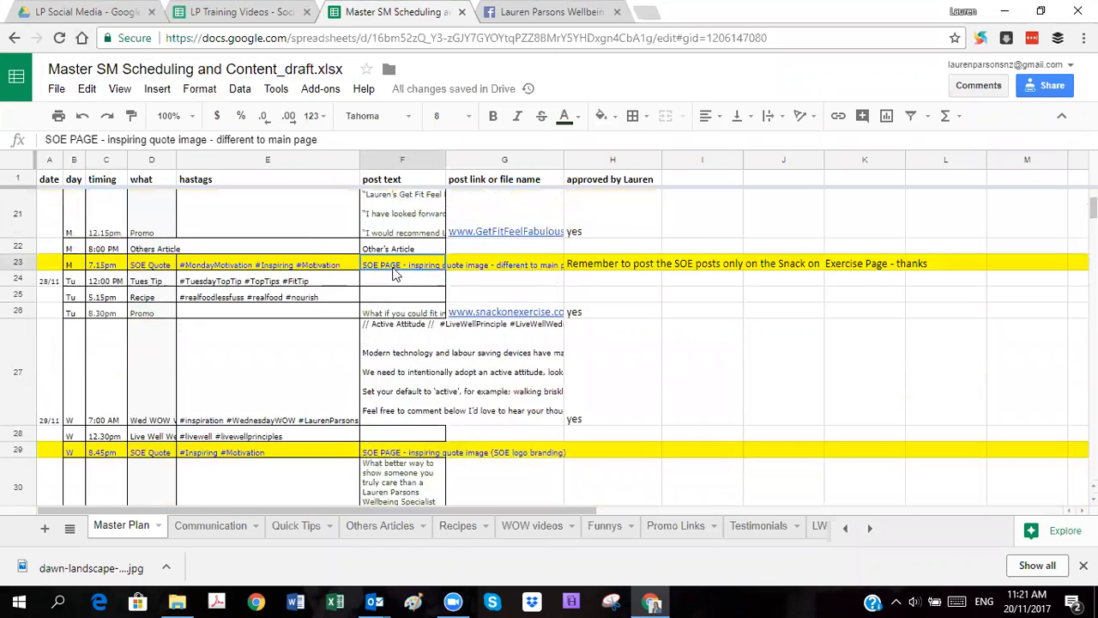
scroll(394, 272, "up", 1)
left_click(391, 251)
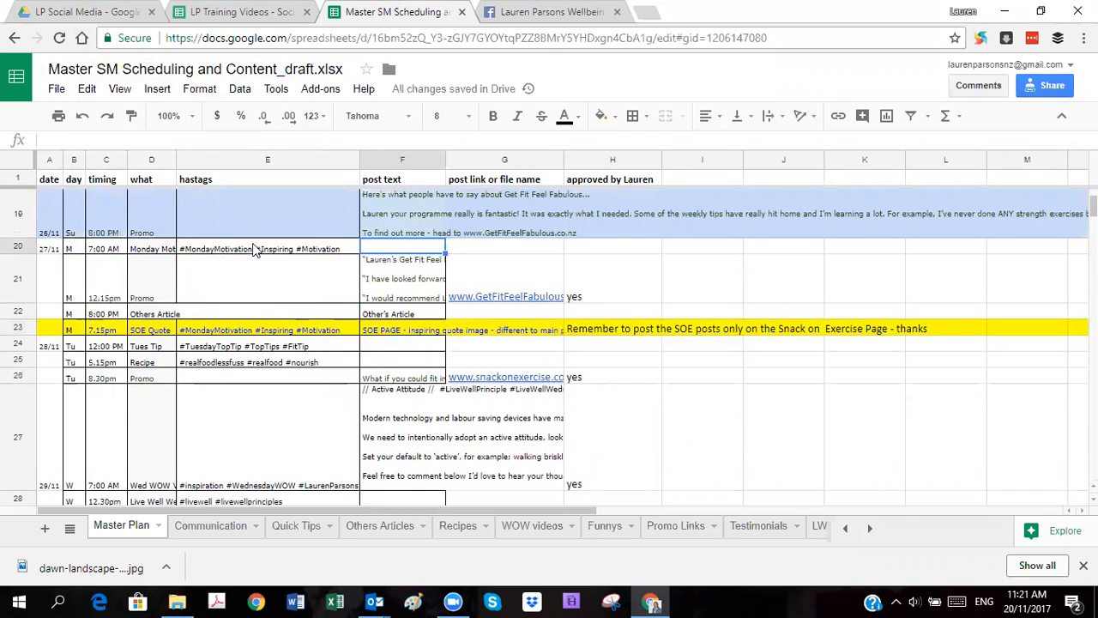
Check the content type, hashtags, post text and link cells of the 27/11 7:00 AM Monday Motivation row.
left_click(170, 249)
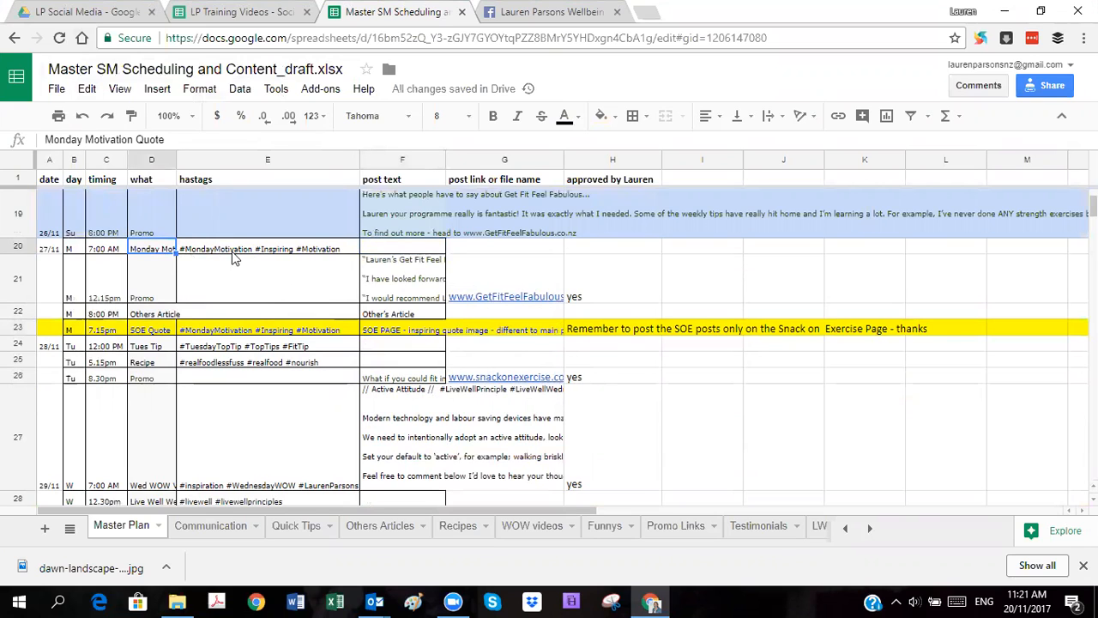
left_click(241, 253)
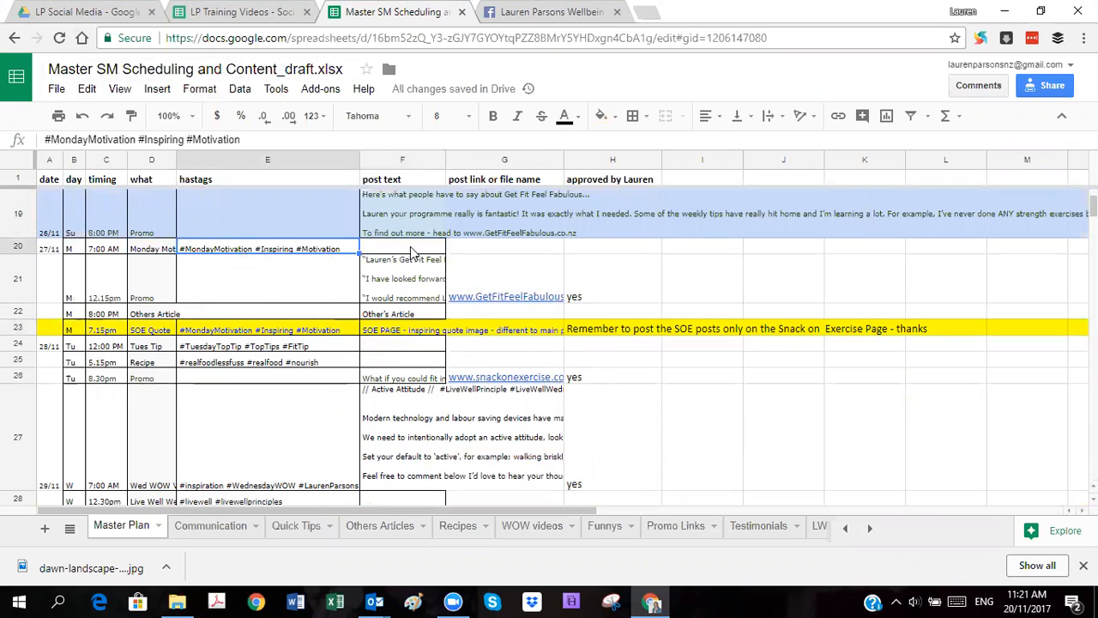
left_click(411, 246)
left_click(306, 251)
left_click(420, 251)
left_click(486, 251)
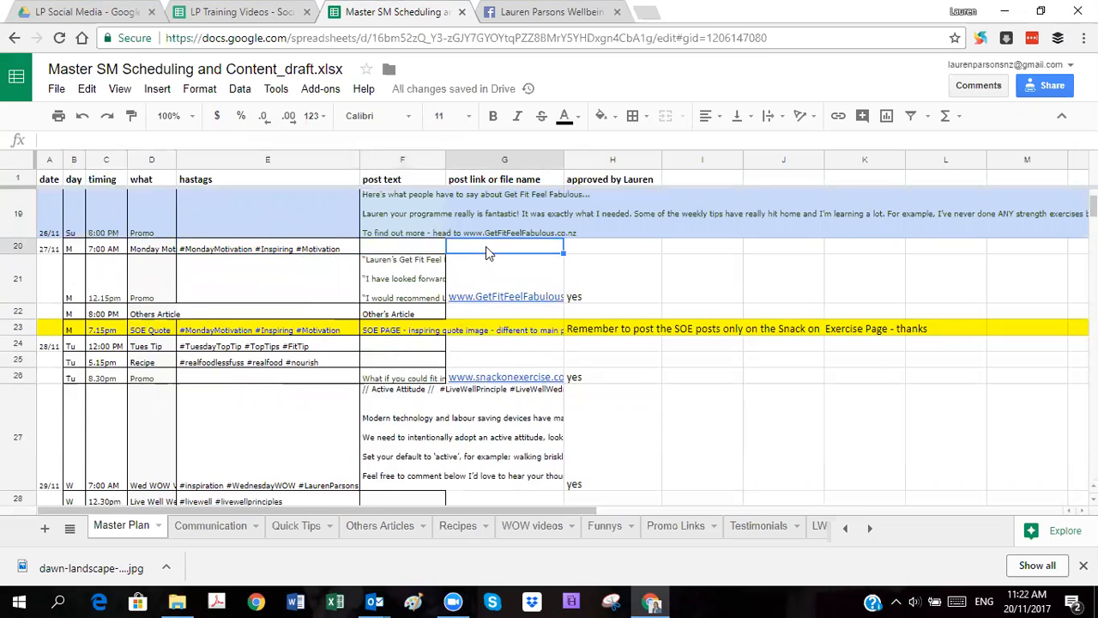
Switch to File Explorer, open the new LPQuotes folder holding the Canva images under Images and Quotes, and preview Canva8.
left_click(177, 600)
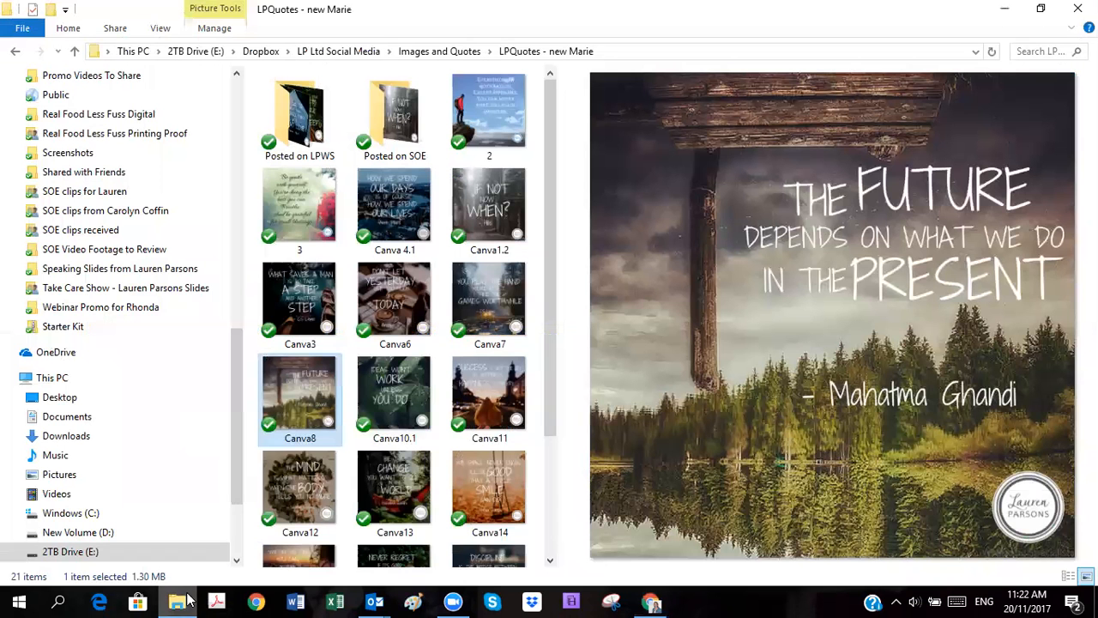
left_click(346, 51)
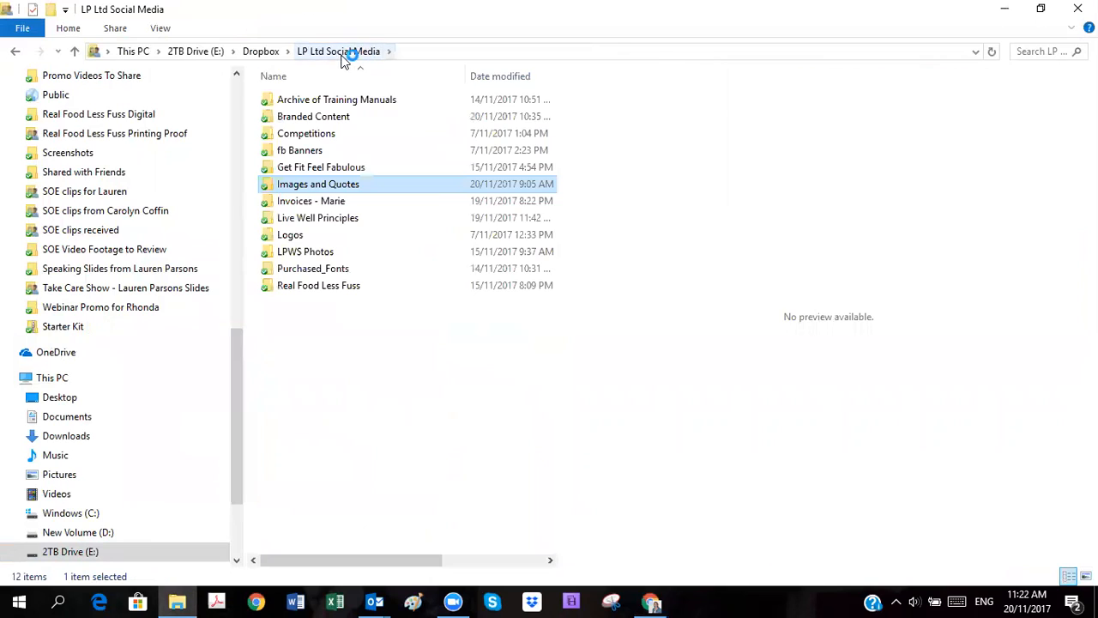
double_click(304, 190)
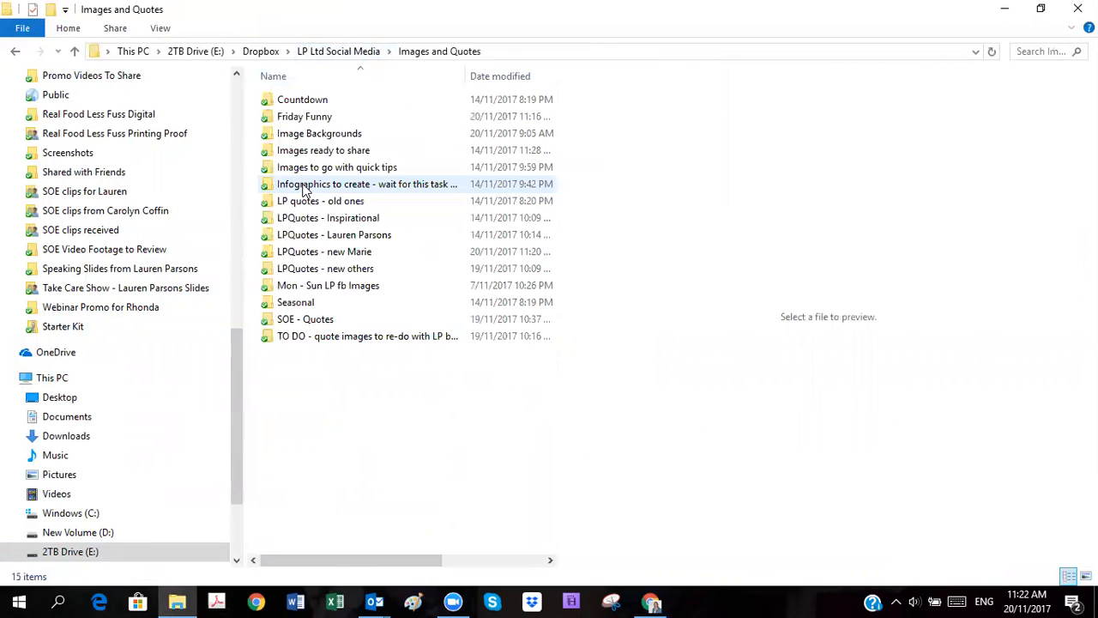
double_click(291, 252)
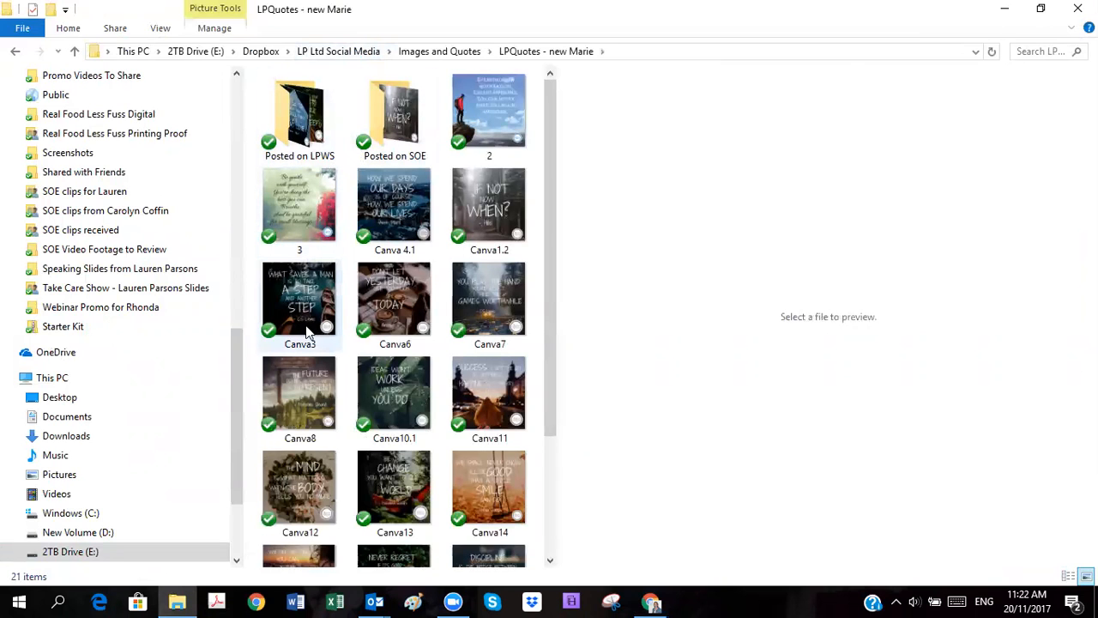
left_click(301, 400)
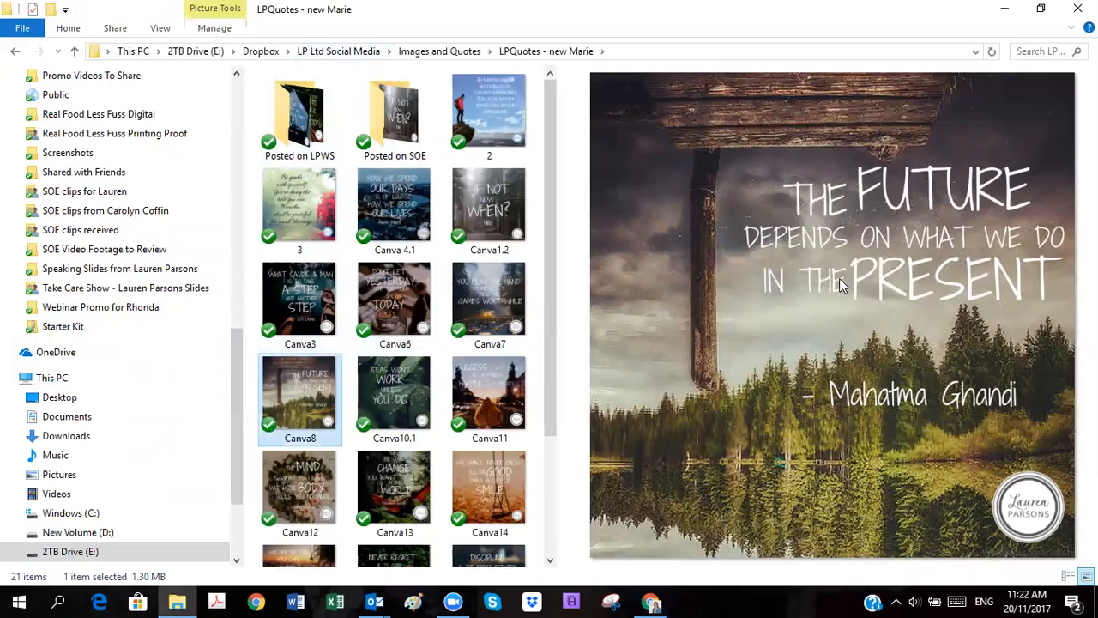
Move Canva8 into the Posted on LPWS folder and rename it LPQuote 2017-11-27.
mouse_move(651, 603)
left_click_drag(298, 411, 313, 150)
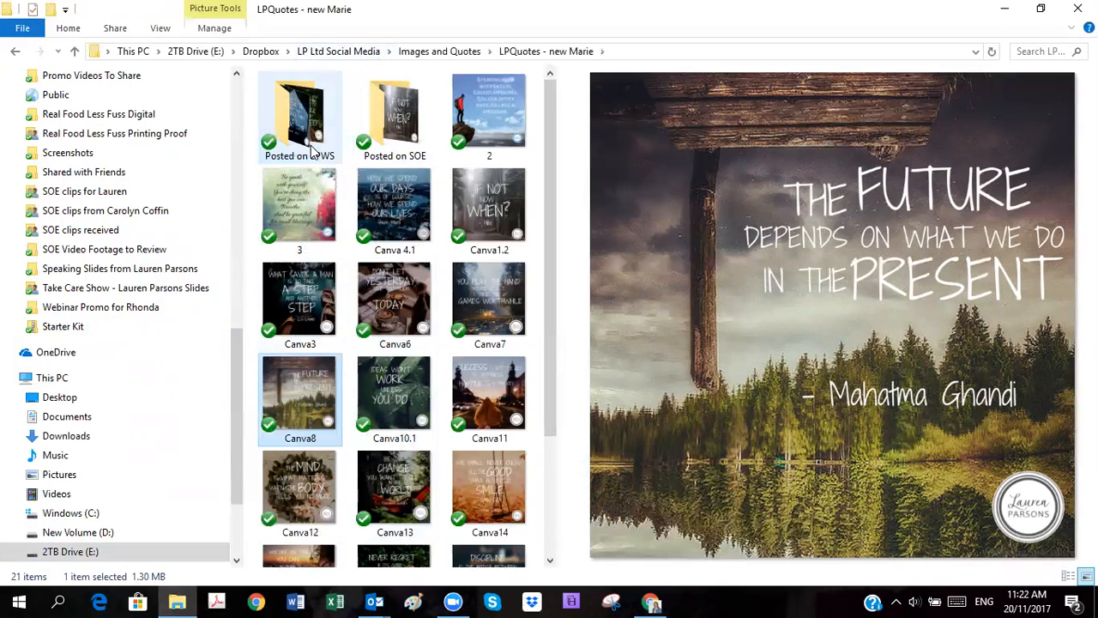
double_click(302, 120)
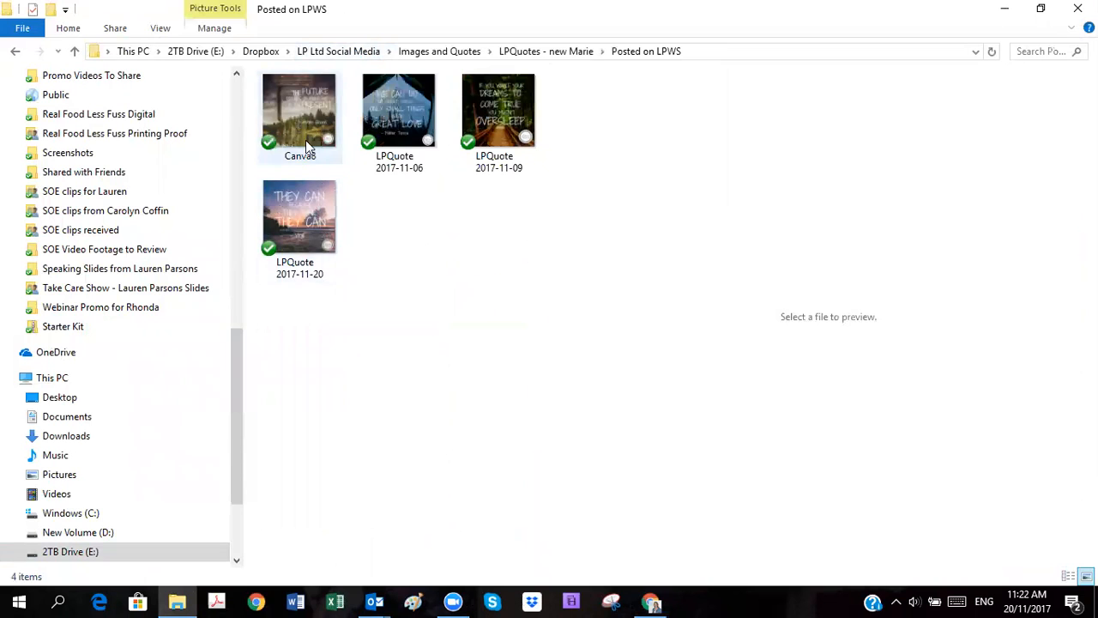
left_click(314, 152)
left_click(311, 155)
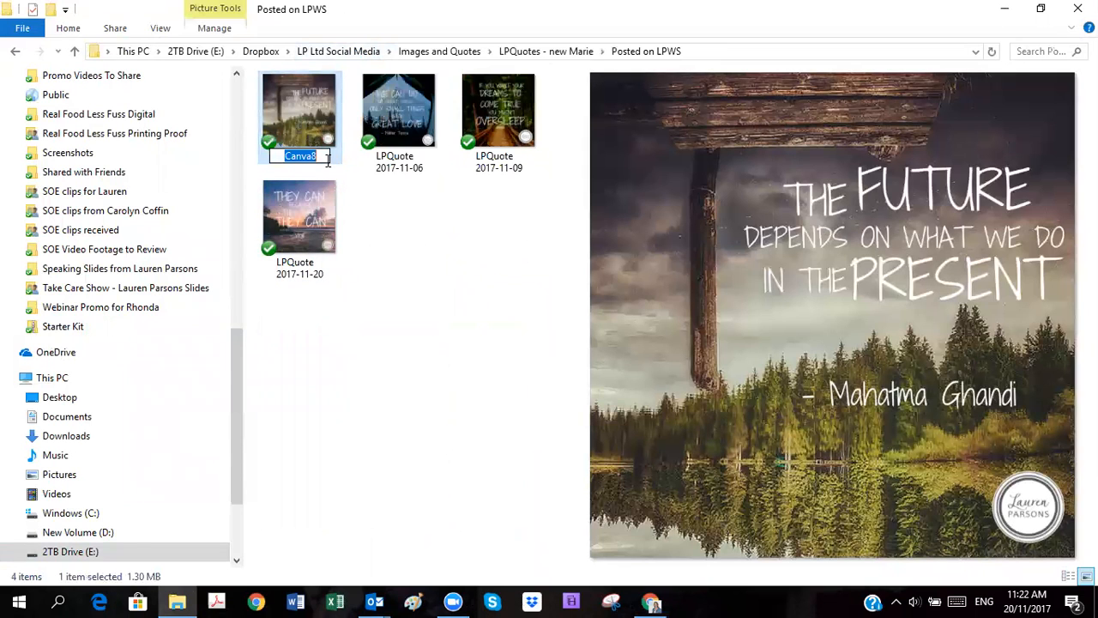
type("LPQuotes")
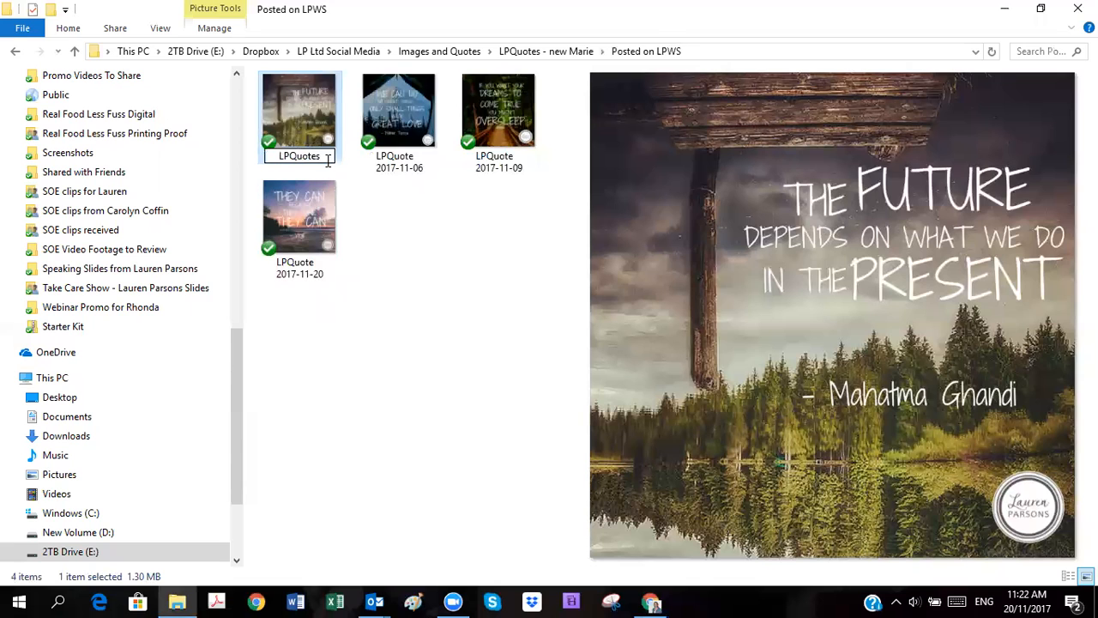
key("BackSpace")
type("2017-11-27")
left_click(323, 324)
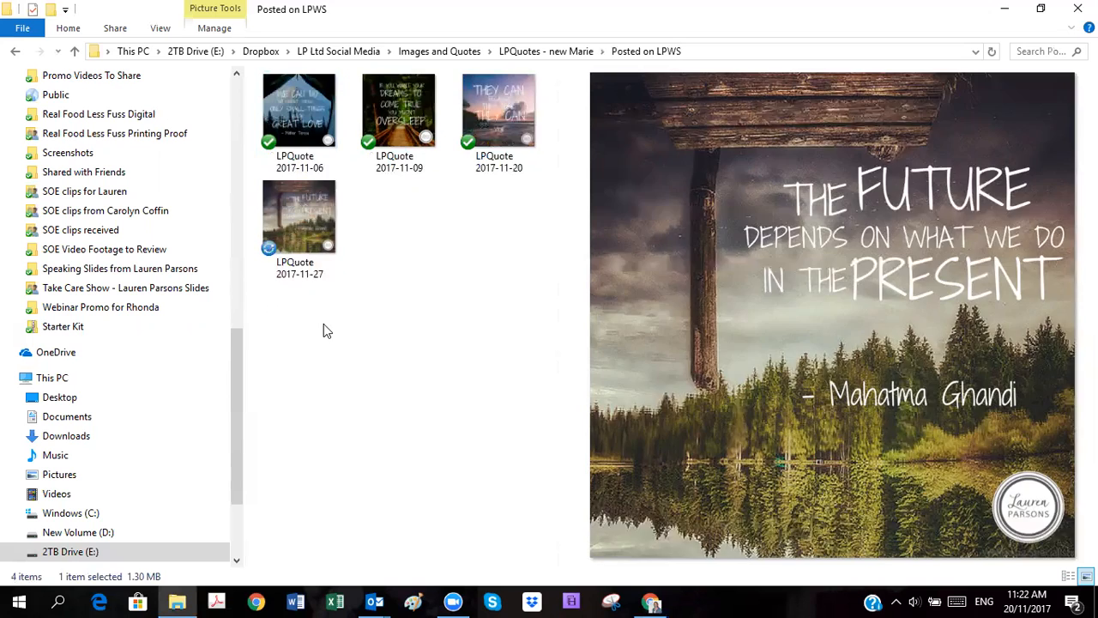
Go back to the quotes folder, reopen Posted on LPWS and check the LPQuote 2017-11-27 image.
left_click(307, 232)
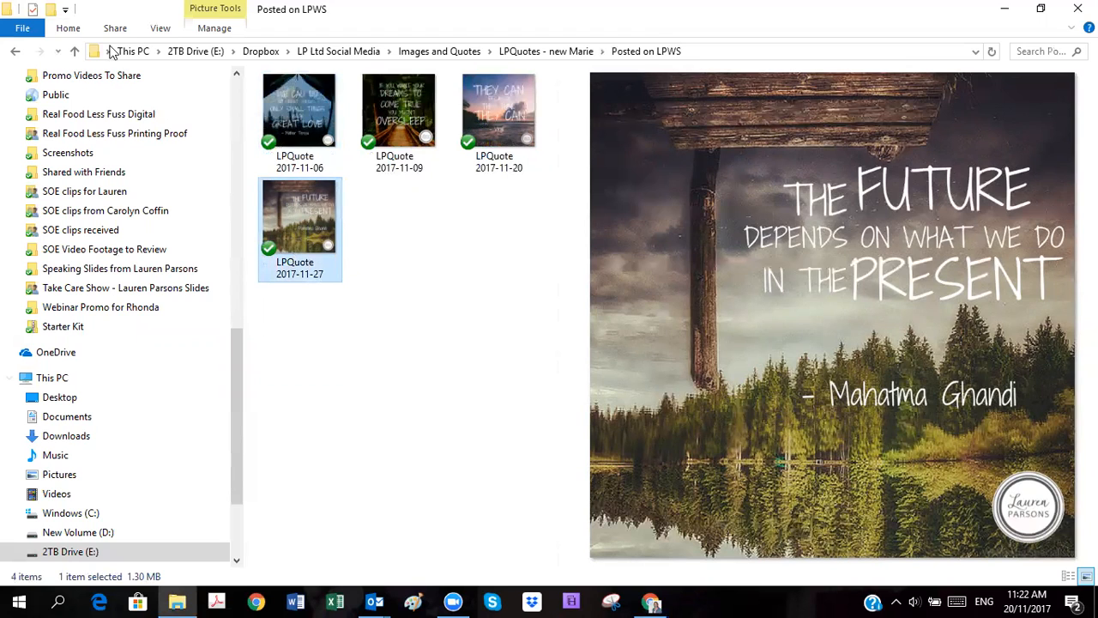
left_click(73, 52)
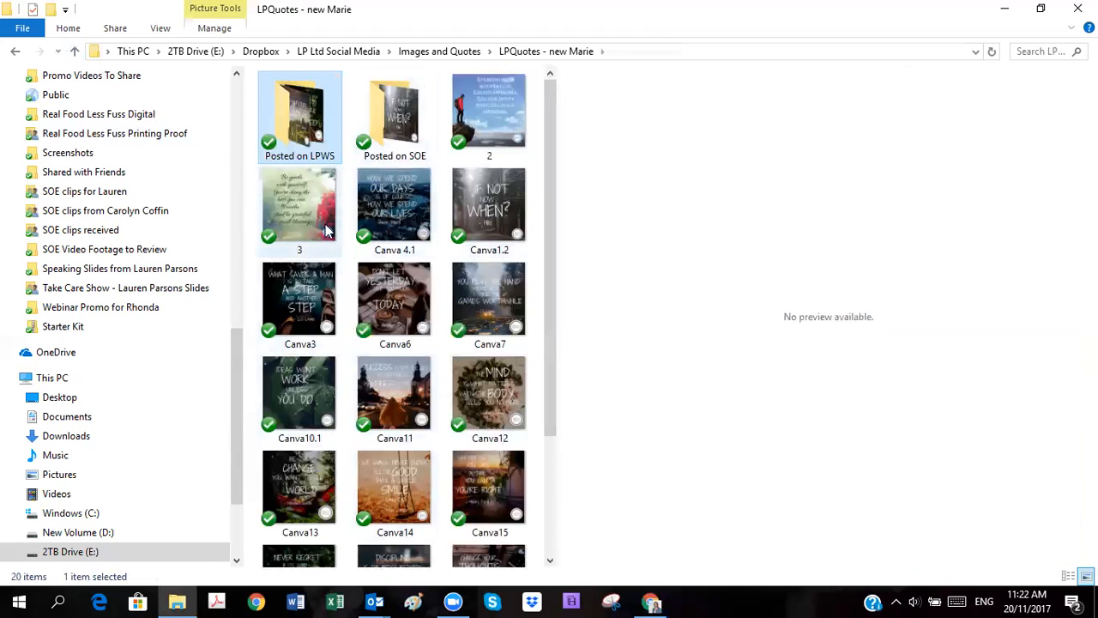
double_click(278, 127)
left_click(302, 206)
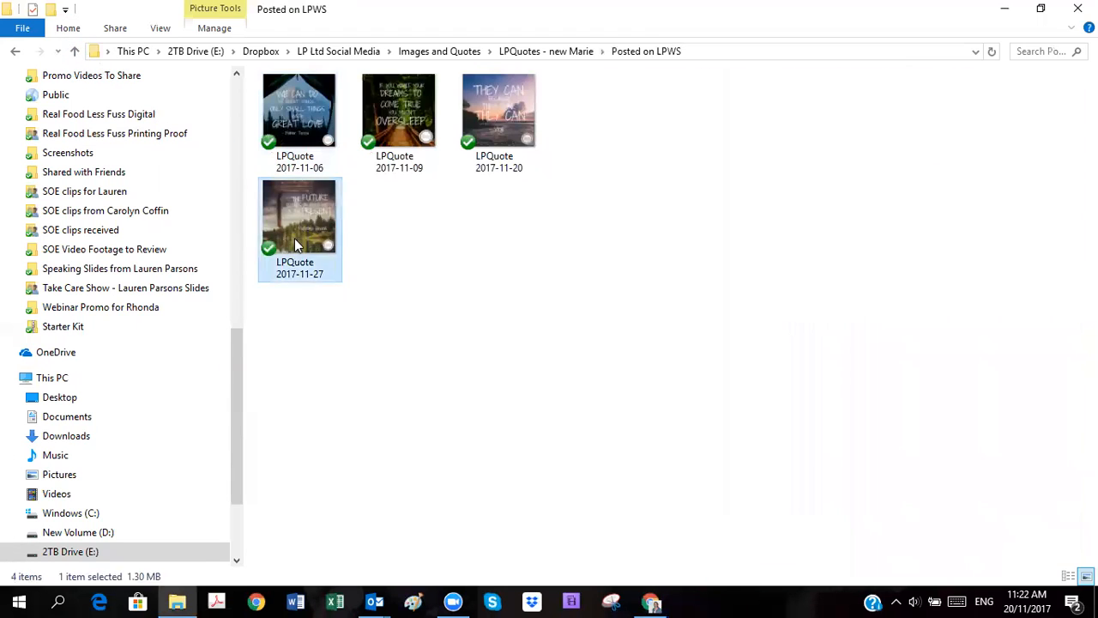
Return to the Google Sheets schedule and enter "The future depends on what we do in the present." as the 27/11 7:00 AM post text.
left_click(1005, 9)
left_click(401, 244)
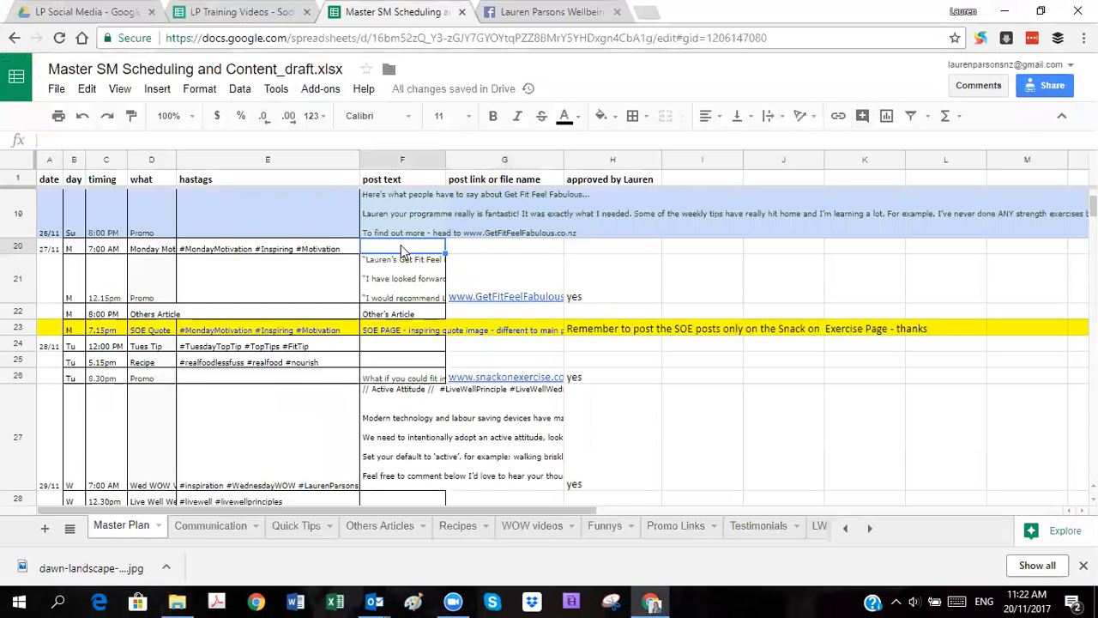
type("The future depends on wha")
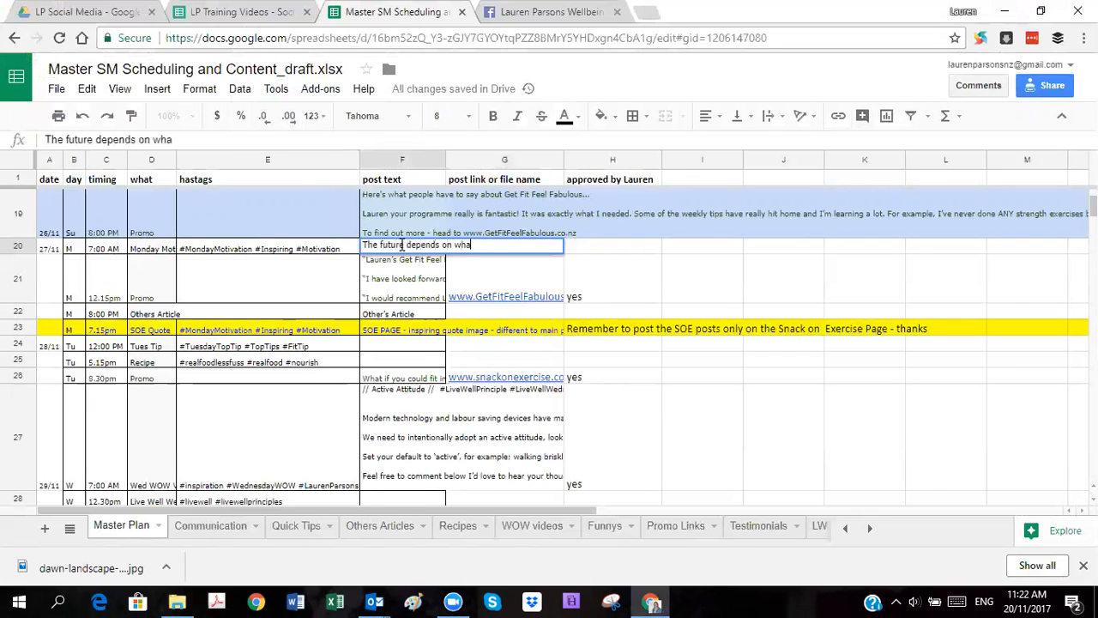
type("t we do in the present.")
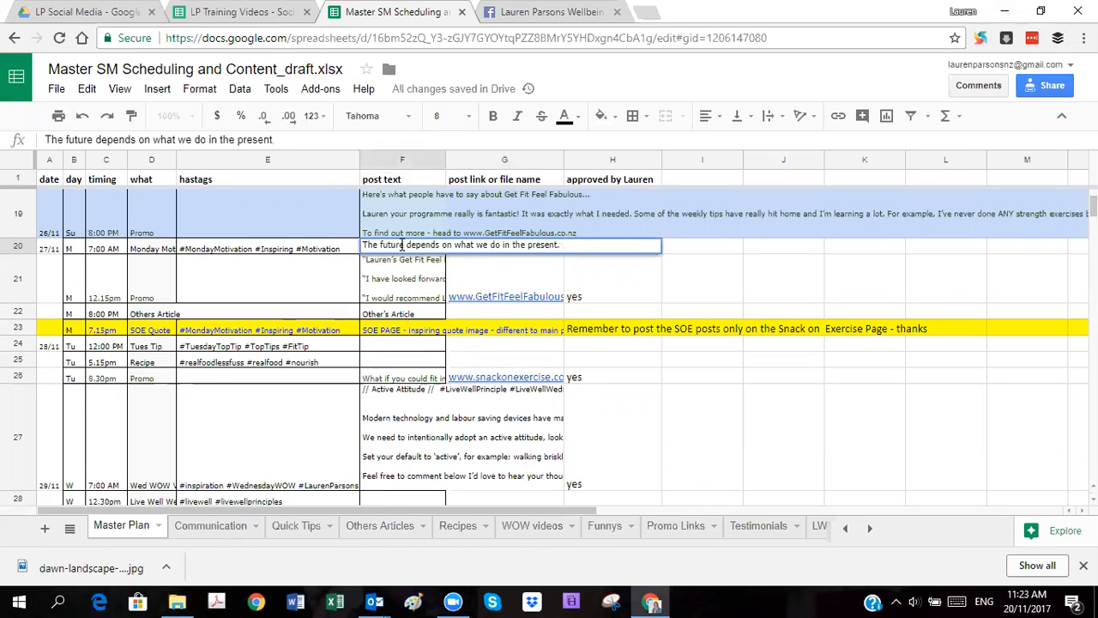
Copy the row's hashtags #MondayMotivation #Inspiring #Motivation into its post text, below the quote and separated by a blank line.
left_click(304, 249)
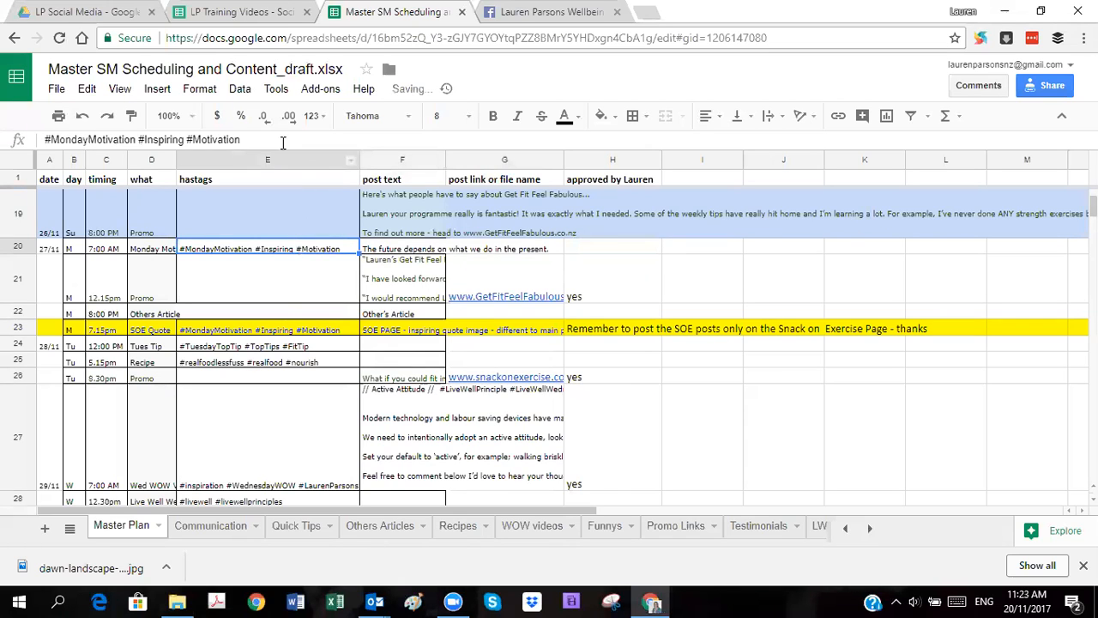
left_click_drag(268, 139, 8, 127)
key("ctrl+c")
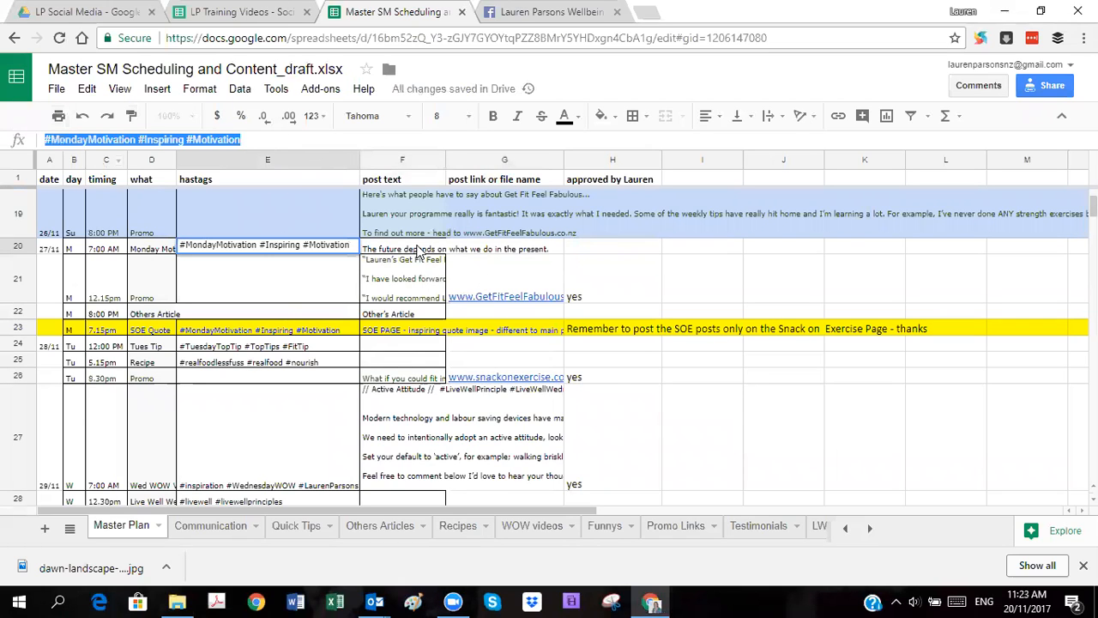
key("Tab")
left_click(289, 139)
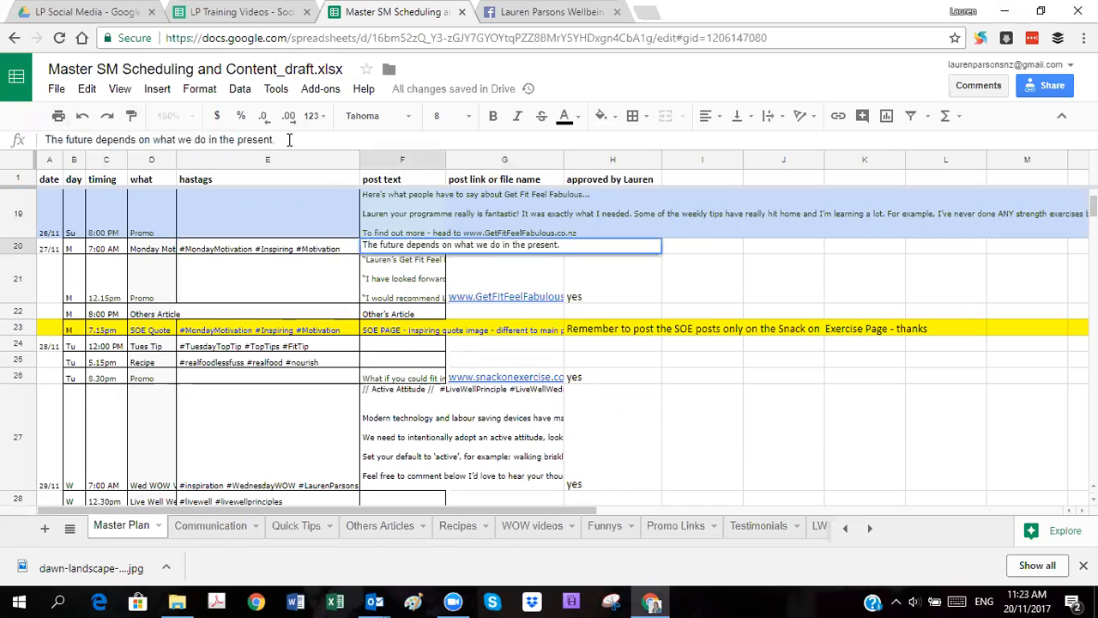
key("alt+Return")
key("alt+Return")
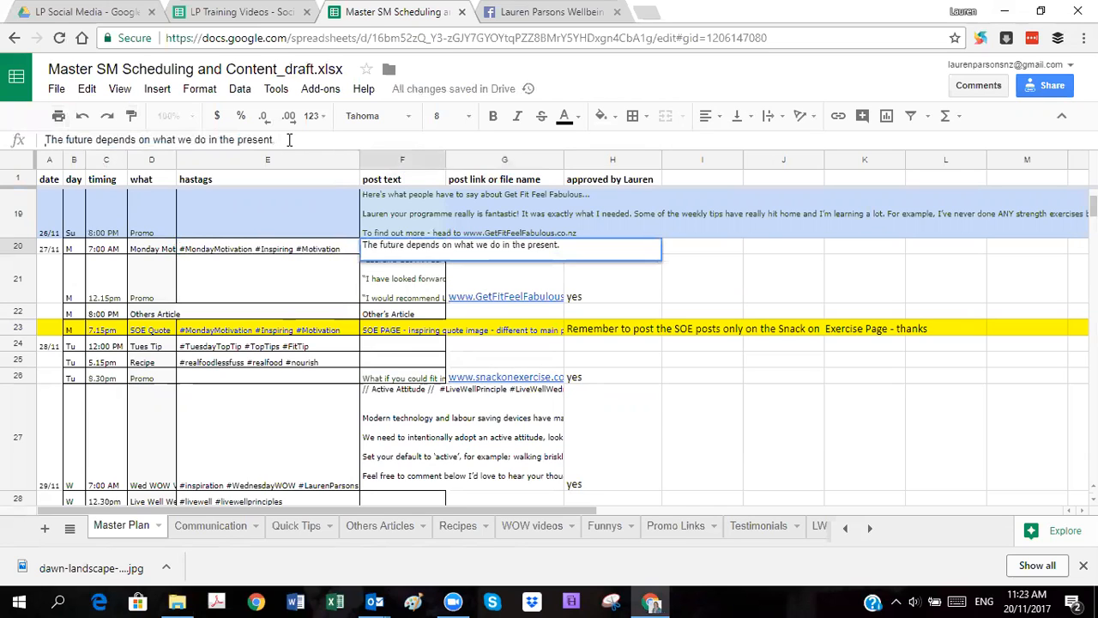
key("ctrl+v")
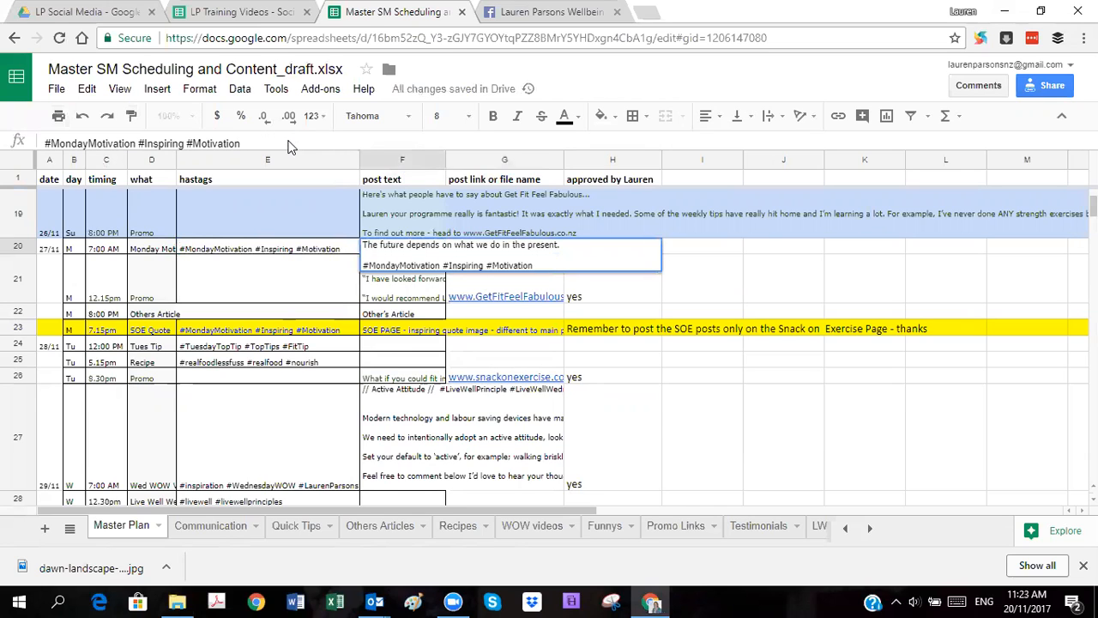
key("Return")
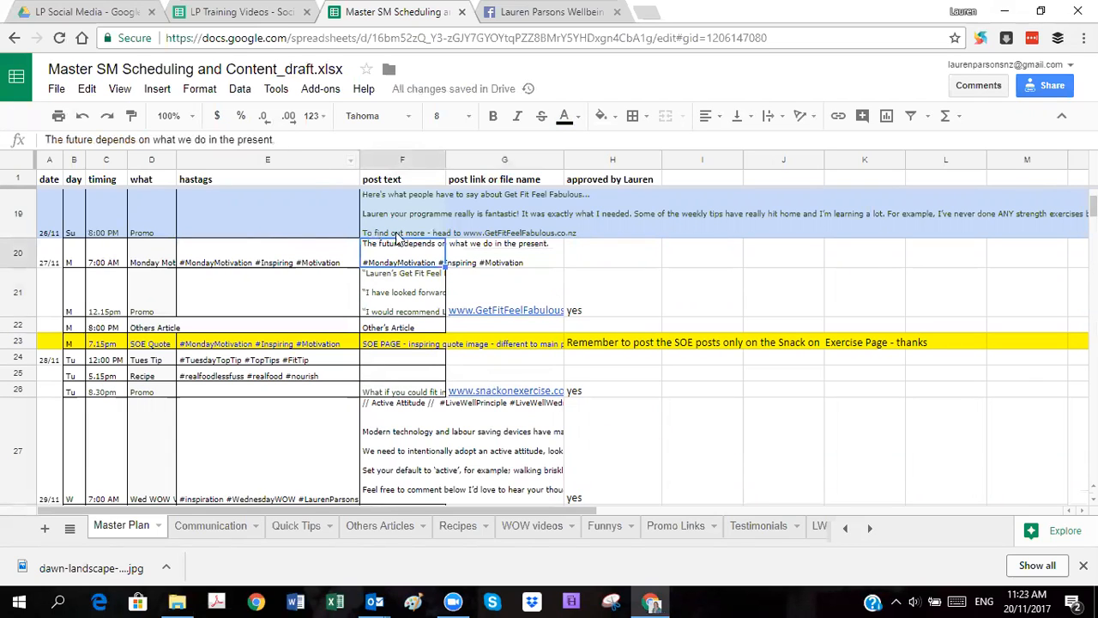
Mark the 27/11 7:00 AM post as approved with "yes" in the approval column.
left_click(528, 260)
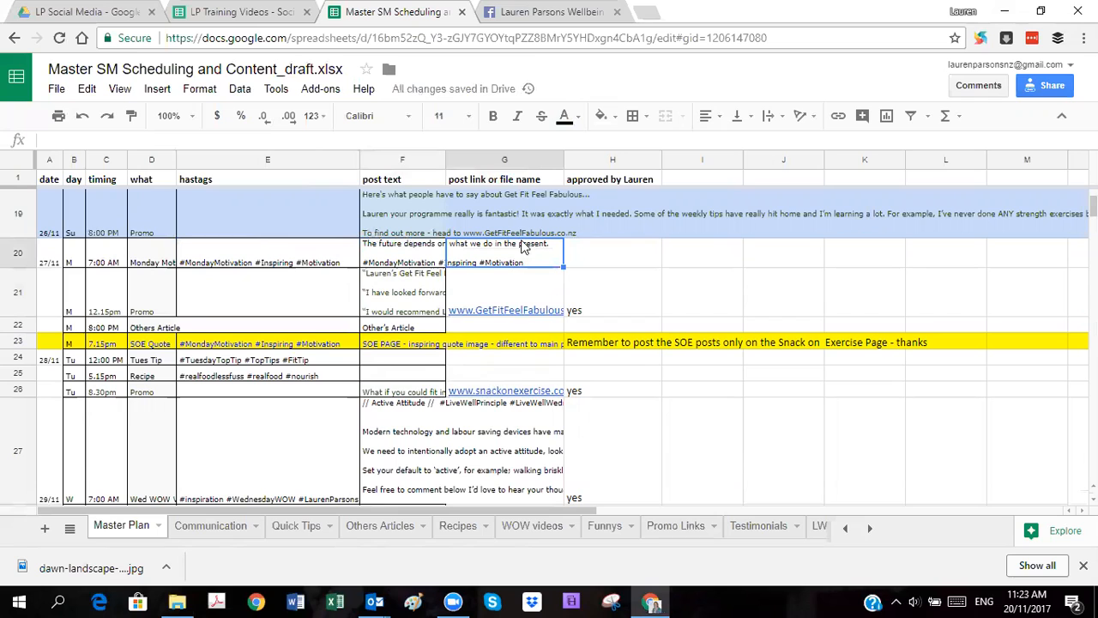
left_click(610, 260)
type("yes")
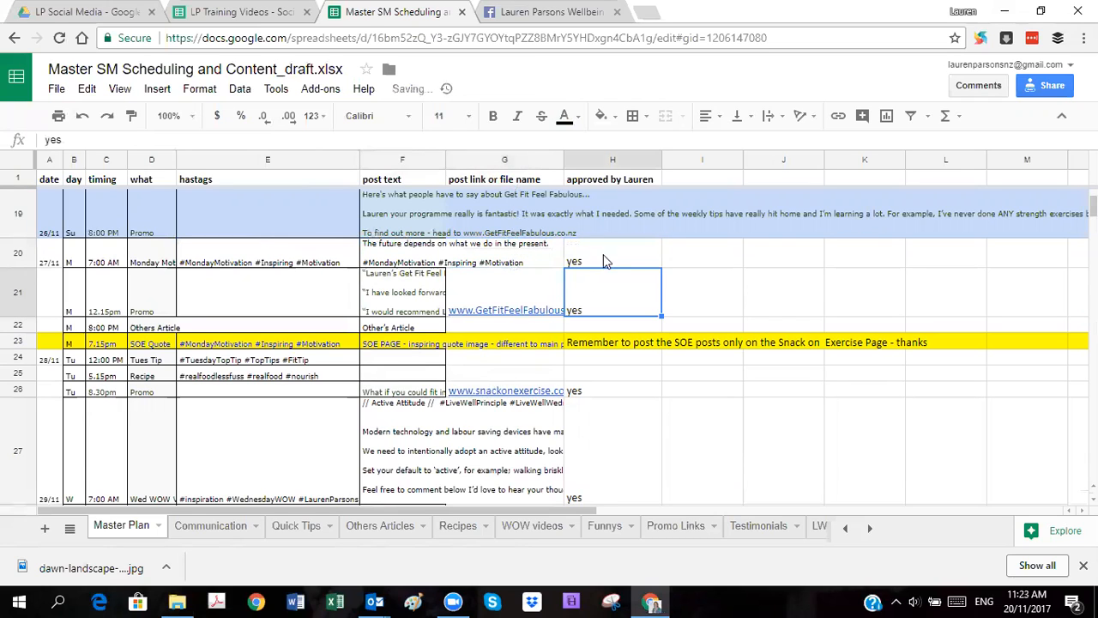
Review the post text and approval cells of the Monday 27/11 morning, midday and Others Article rows.
left_click(420, 248)
left_click(632, 263)
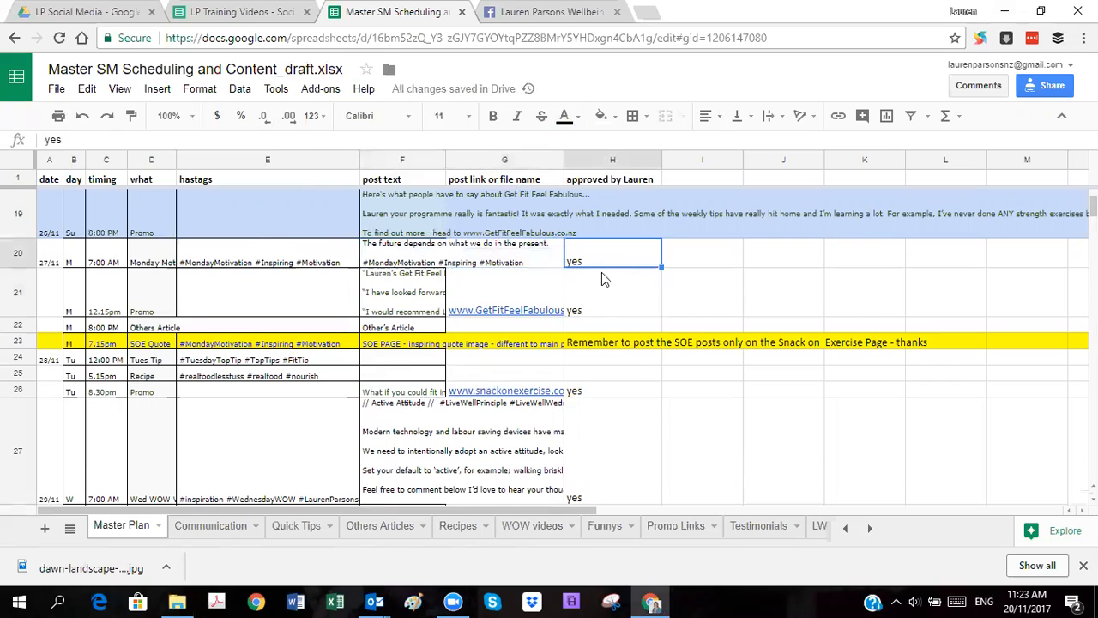
left_click(603, 311)
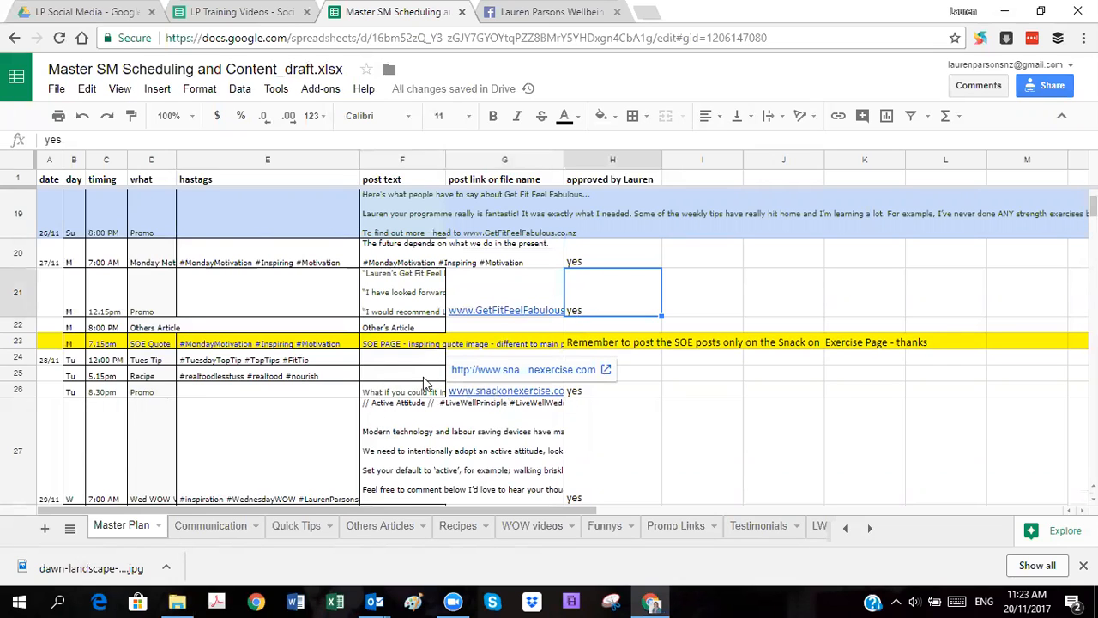
left_click(405, 330)
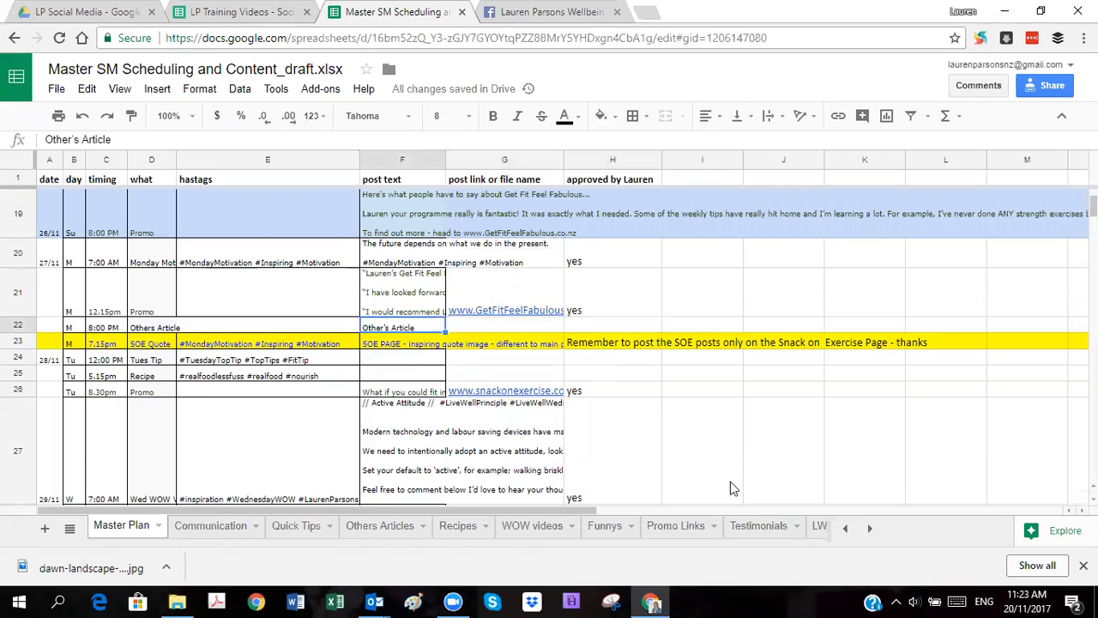
Look at the Promo Links sheet, return to the Master Plan and go over the Monday 8:00 PM Others Article row.
left_click(686, 524)
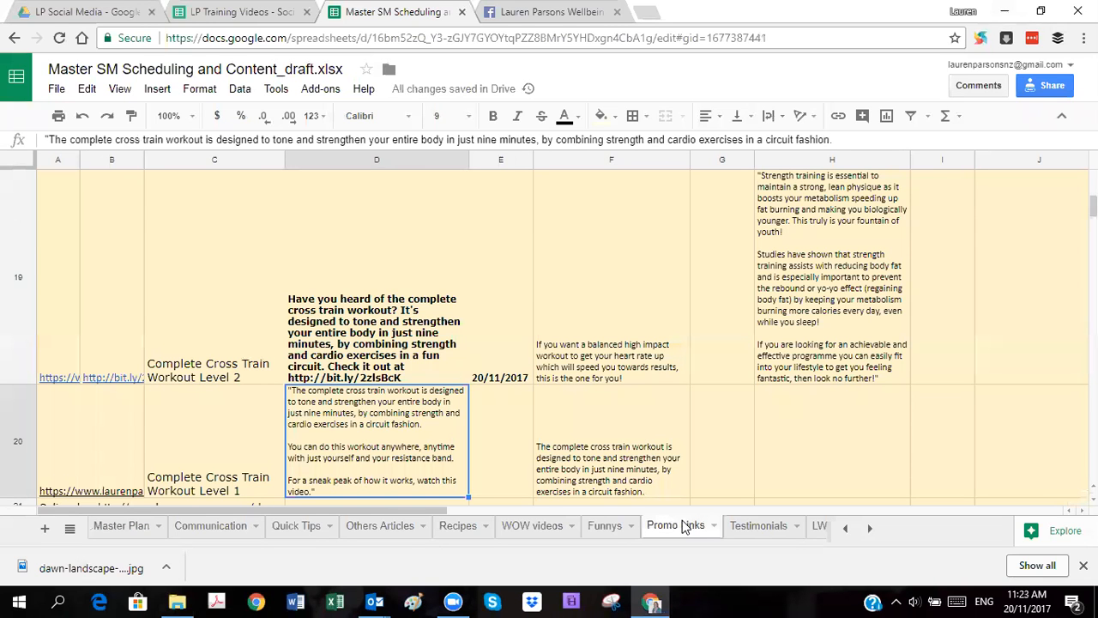
left_click(128, 525)
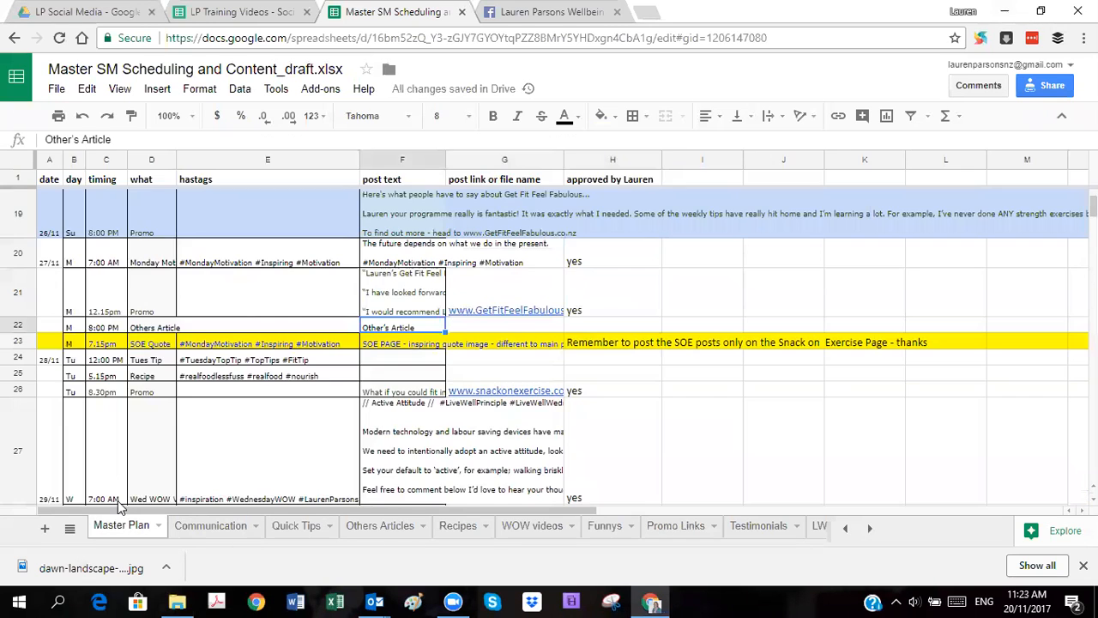
left_click(77, 328)
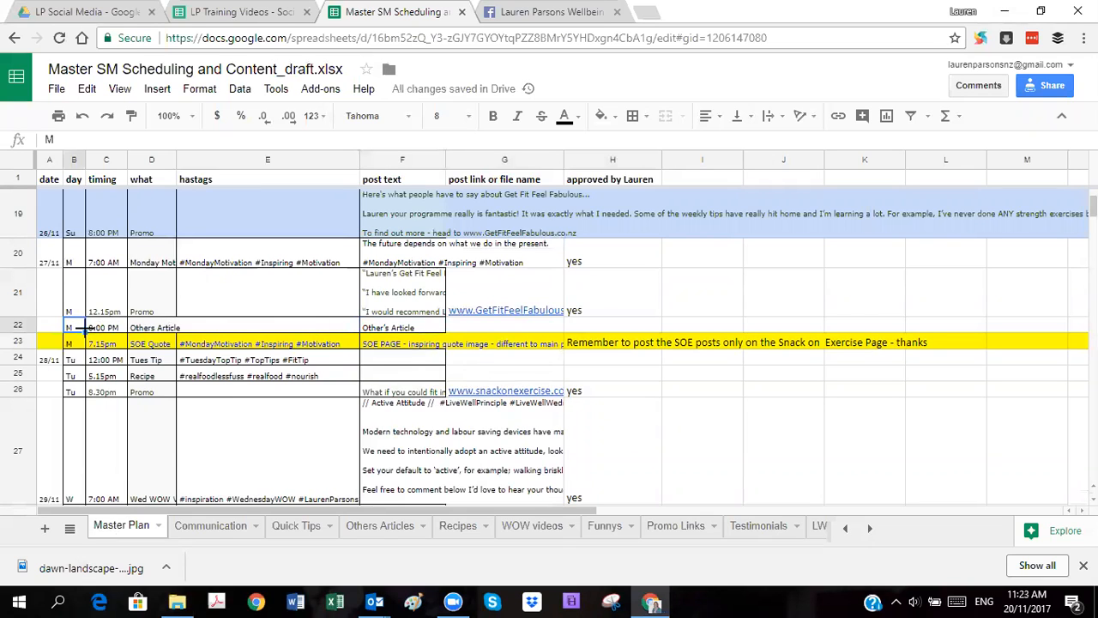
left_click(171, 328)
Link the Monday 8:00 PM Others Article post text to the description "How do we develop the skill of wellbeing?" in Others Articles cell D12.
left_click(411, 327)
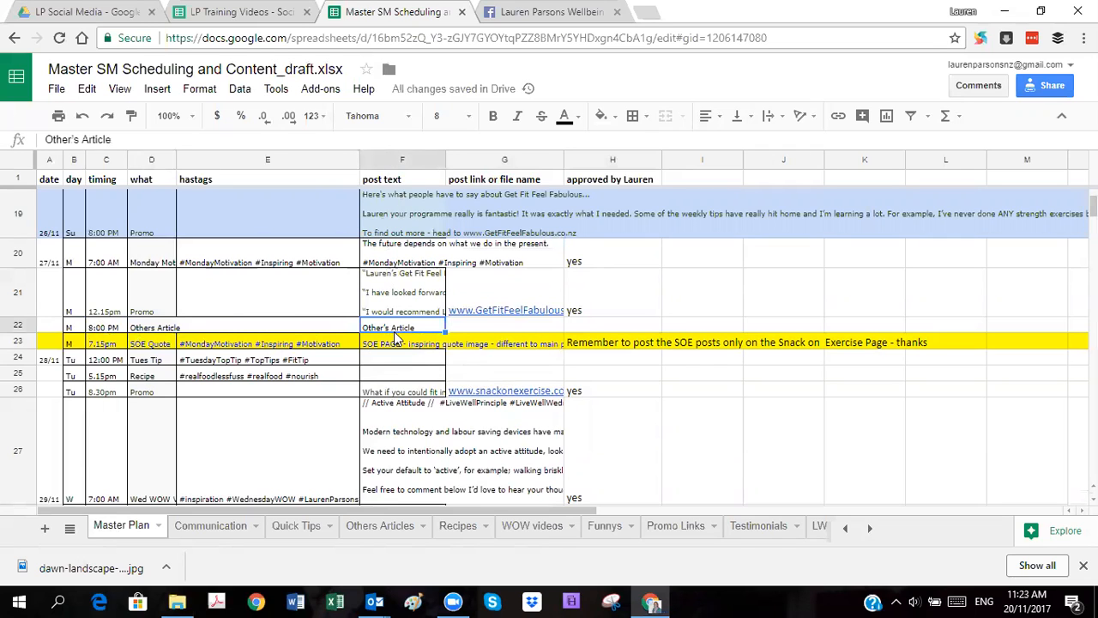
type("=")
left_click(391, 532)
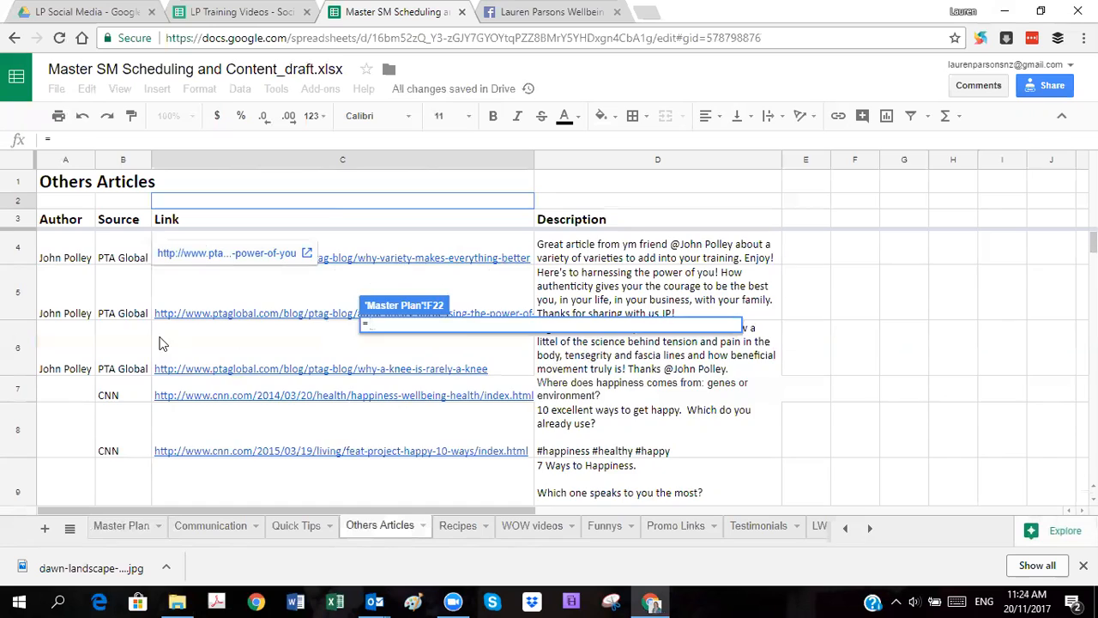
scroll(159, 343, "down", 3)
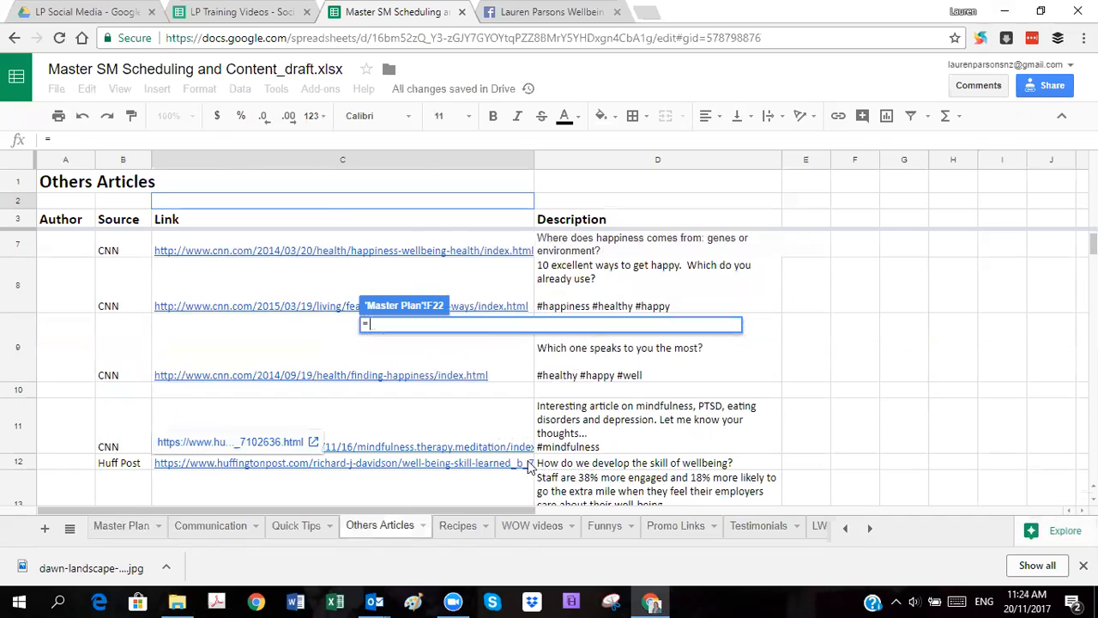
left_click(564, 466)
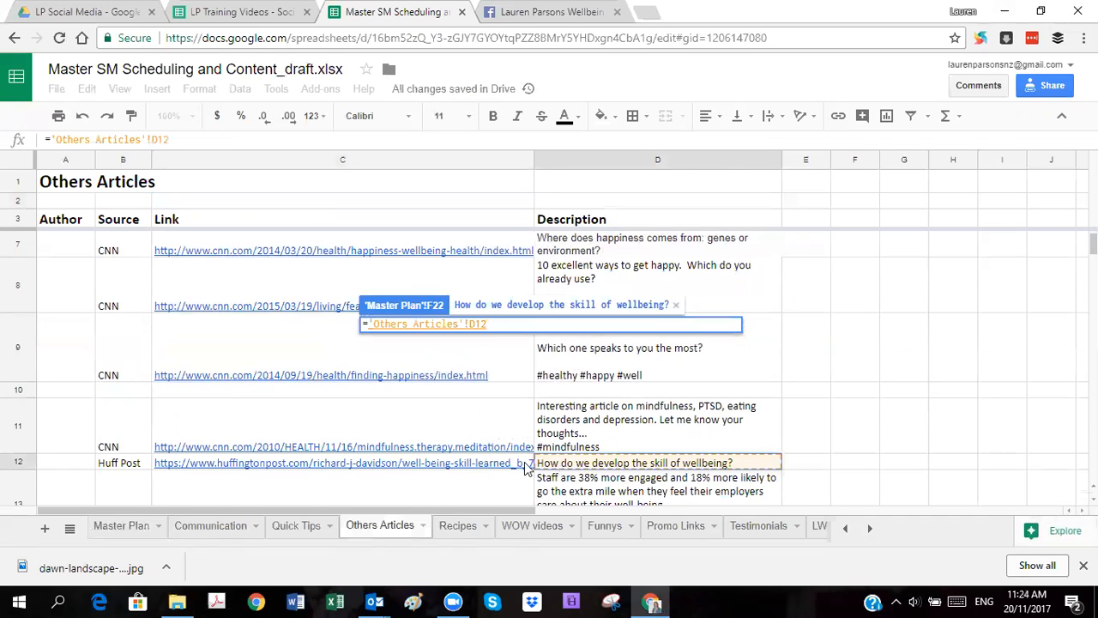
key("Return")
Link the Others Article row's post link cell to the matching Huff Post link in Others Articles cell C12.
left_click(491, 332)
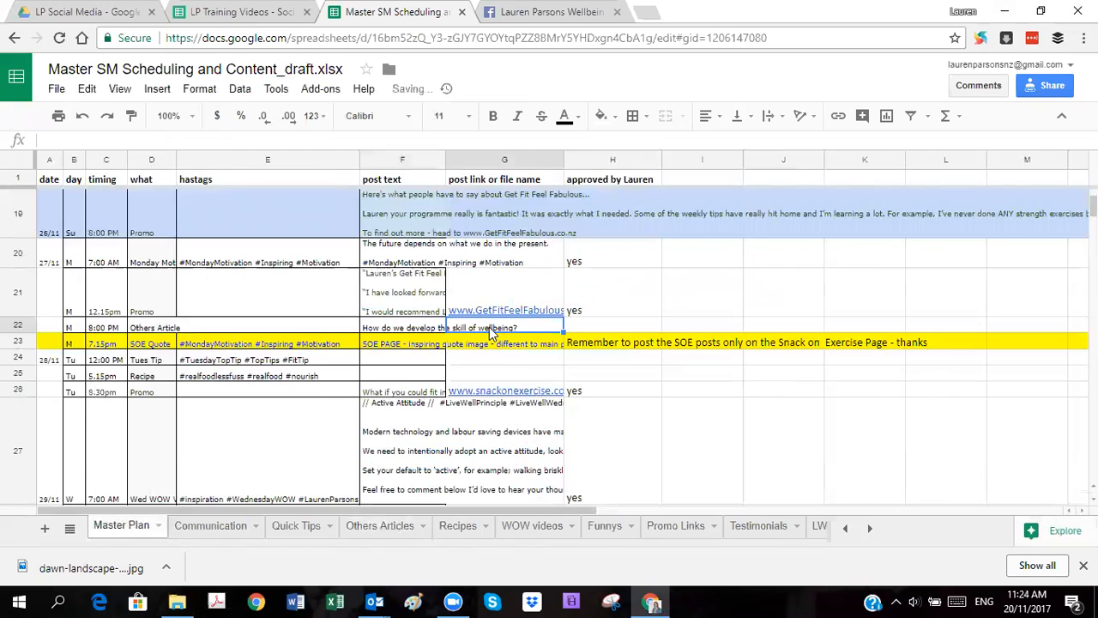
type("=")
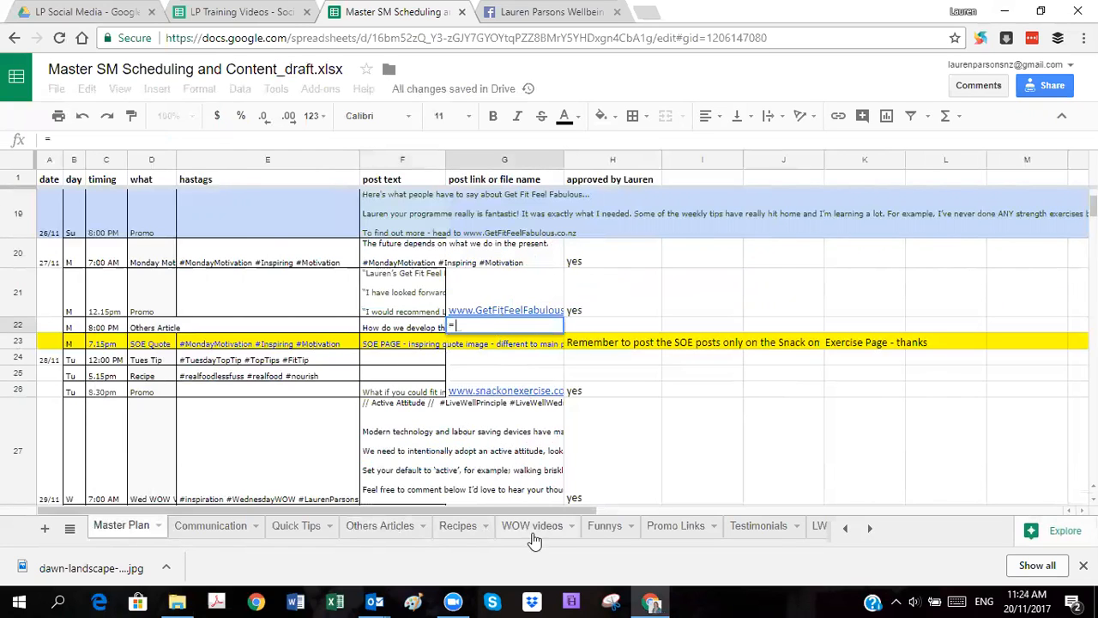
left_click(381, 526)
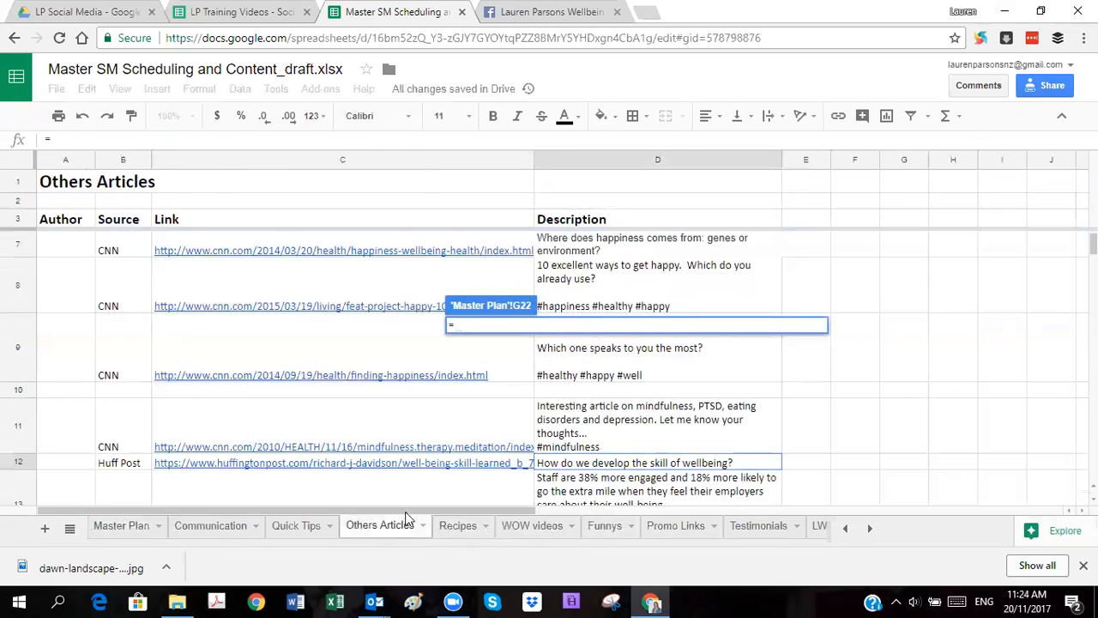
left_click(446, 463)
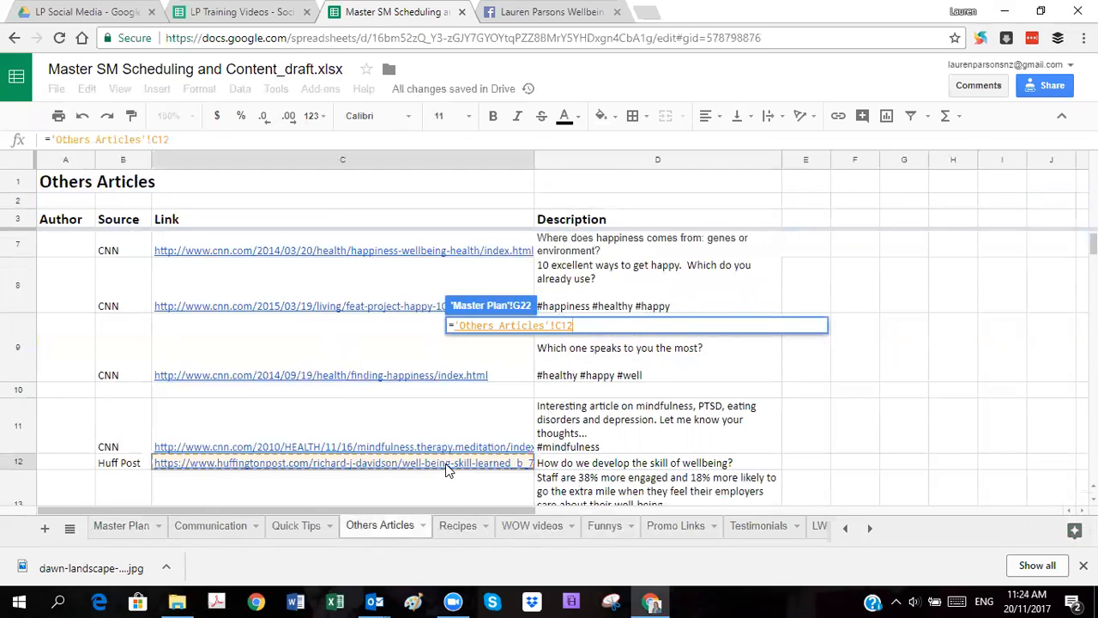
key("Return")
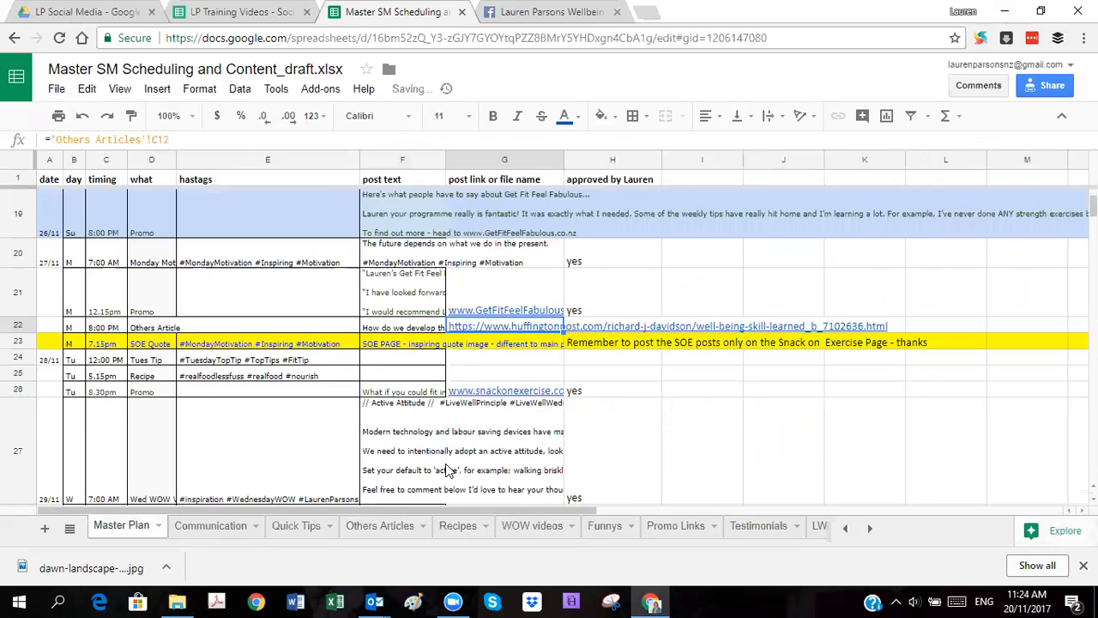
mouse_move(530, 326)
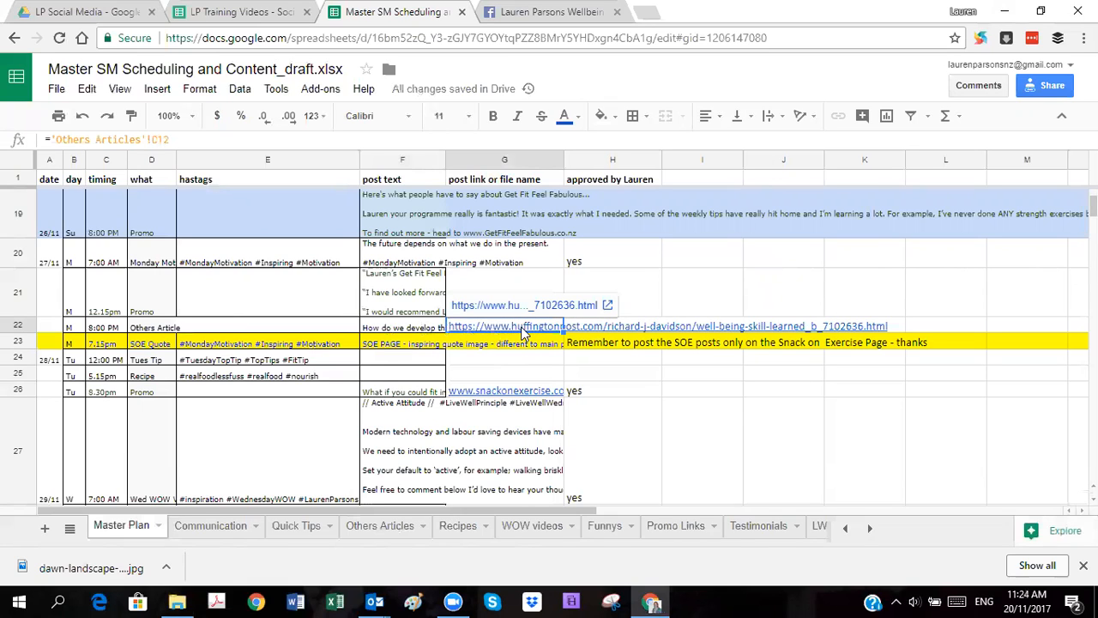
Mark the Monday 8:00 PM Others Article post as approved with "yes".
left_click(525, 358)
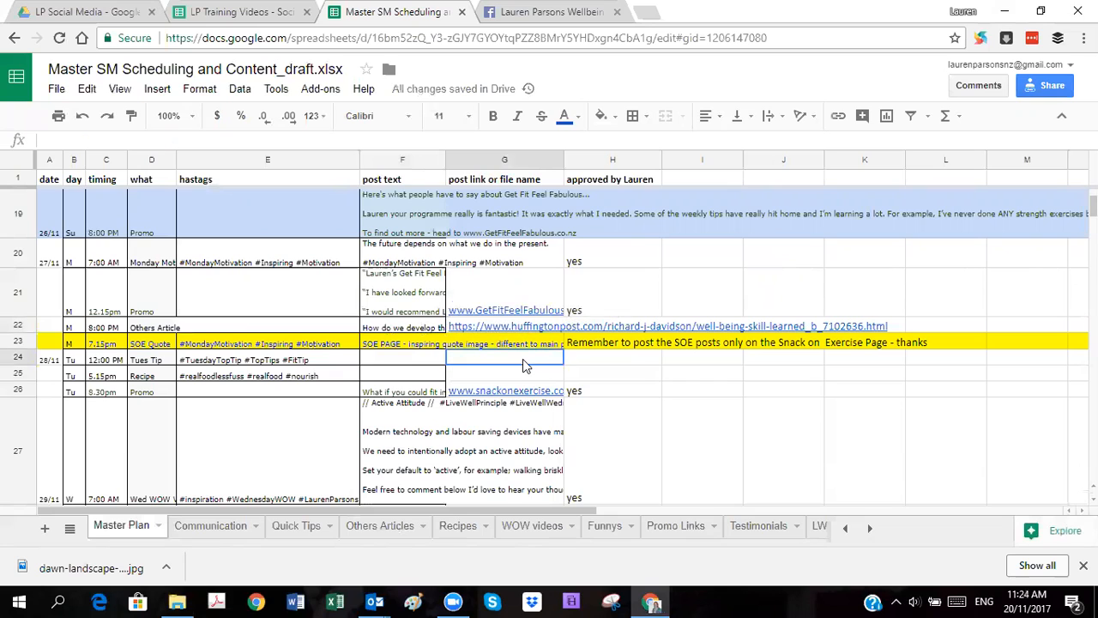
left_click(608, 332)
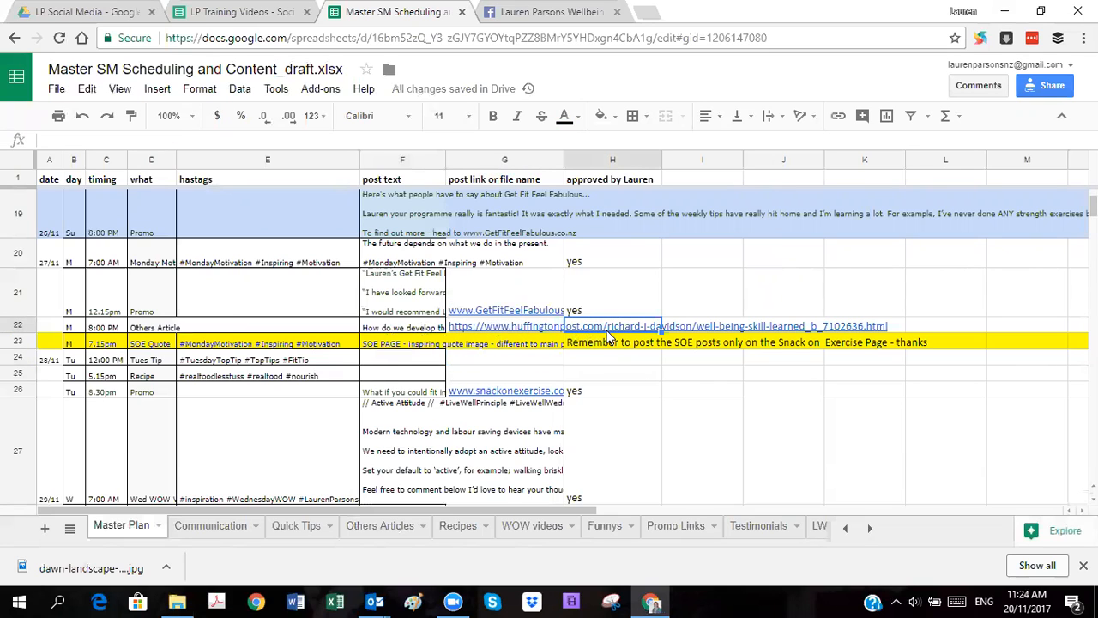
type("yes")
left_click(478, 357)
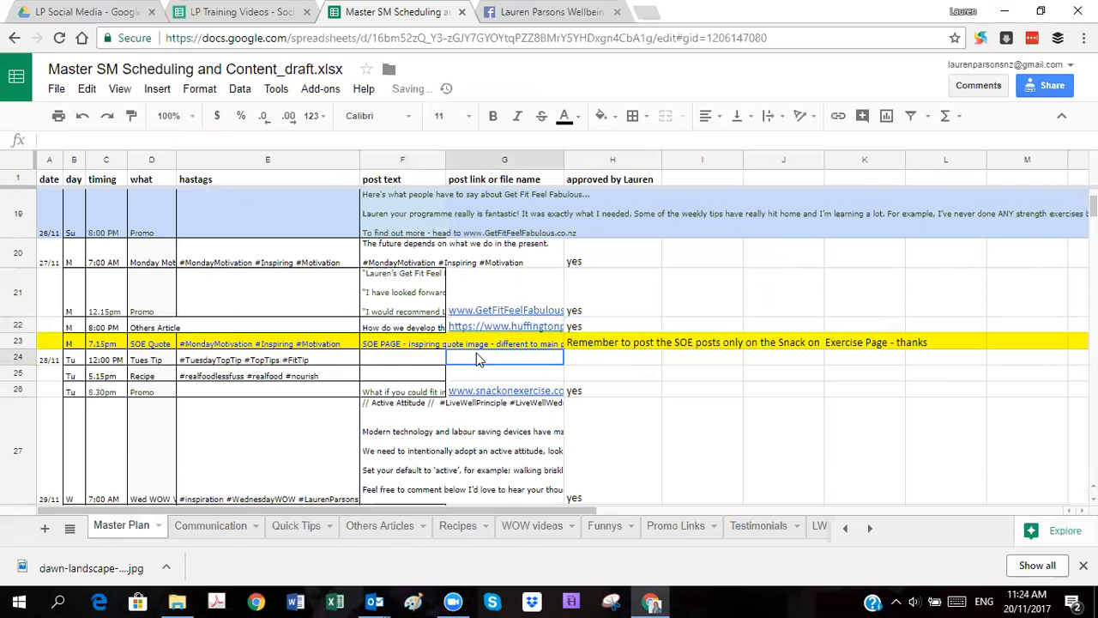
Copy the SOE Quote row's hashtags #MondayMotivation #Inspiring #Motivation into its post text cell, replacing the placeholder text.
left_click(399, 345)
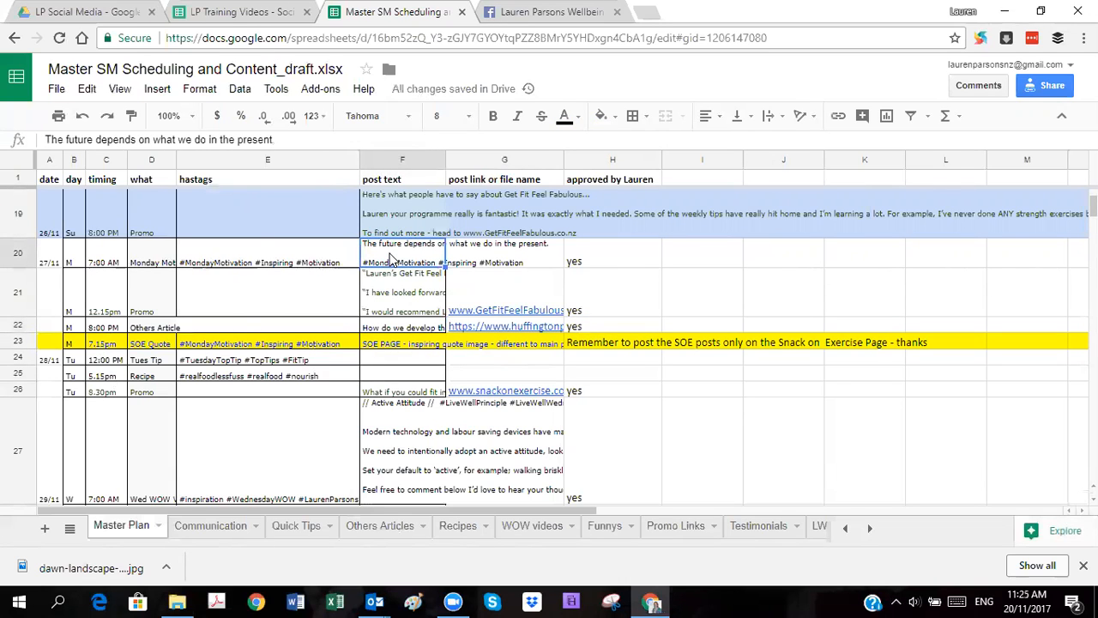
left_click(329, 348)
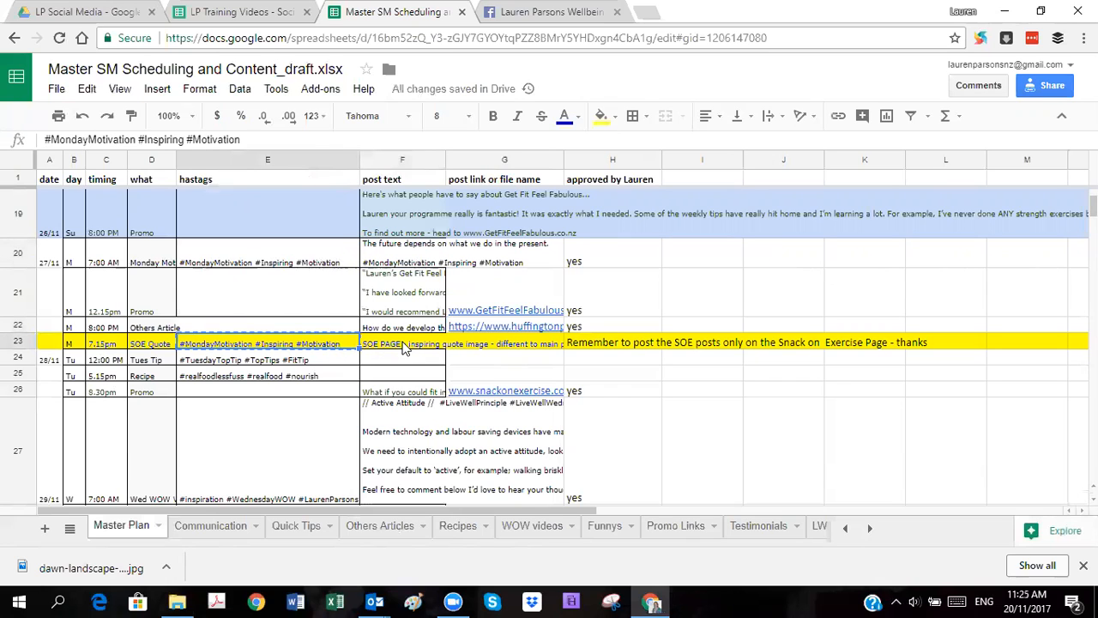
left_click(405, 347)
type("#MondayMotivation #Inspiring #Motivation")
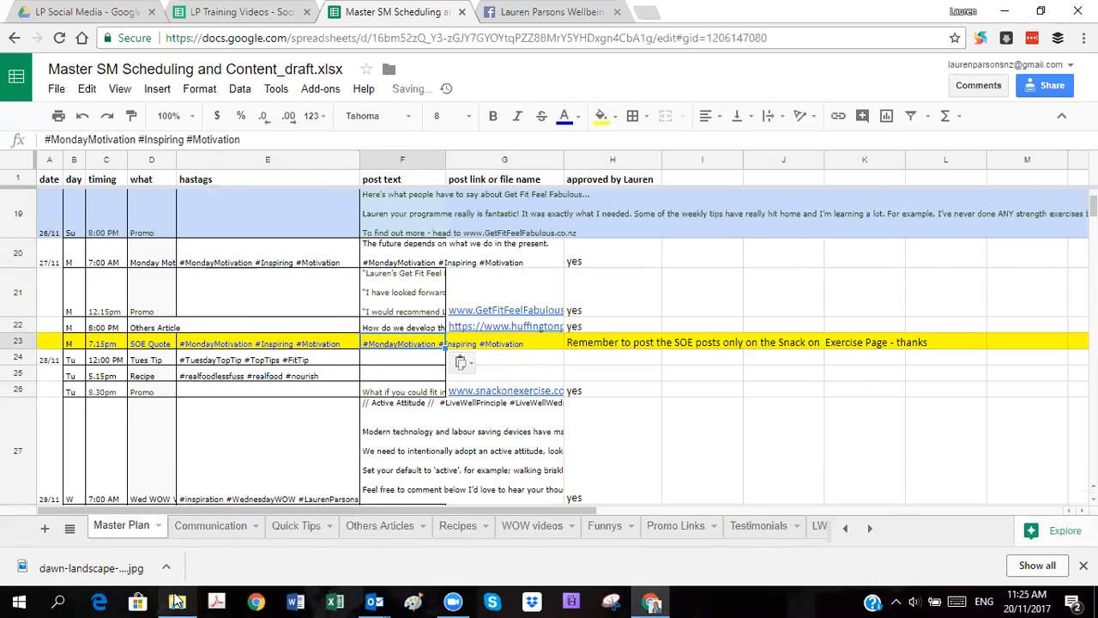
Switch to File Explorer, go up to the LPQuotes - new Marie folder and preview the Canva6, Canva11 and Canva14 quote images.
left_click(177, 601)
left_click(75, 51)
left_click(383, 312)
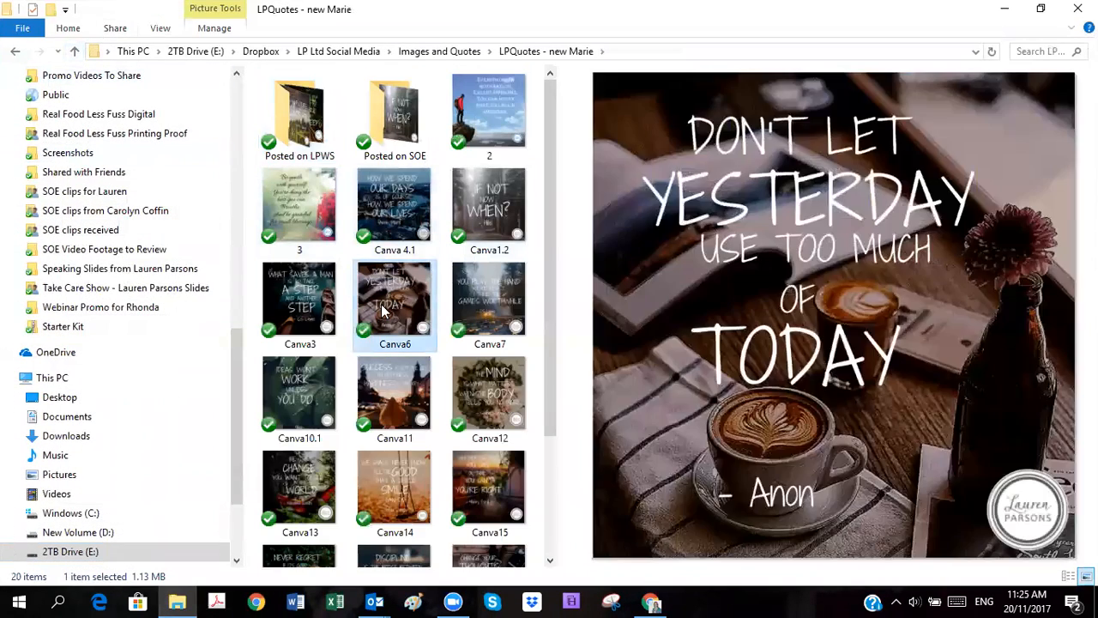
left_click(410, 392)
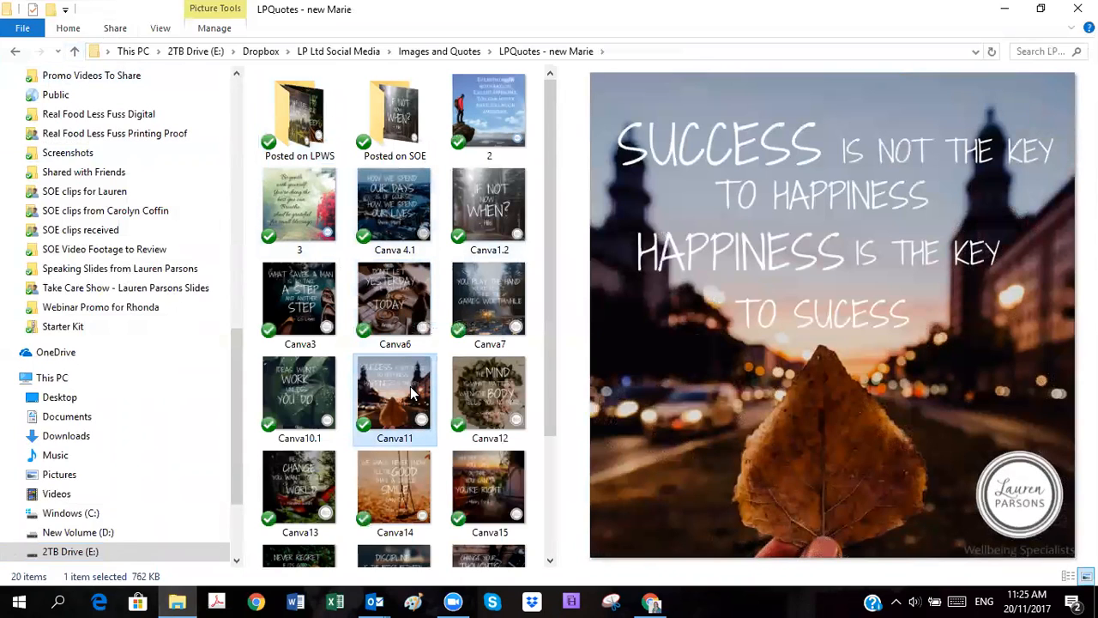
left_click(375, 487)
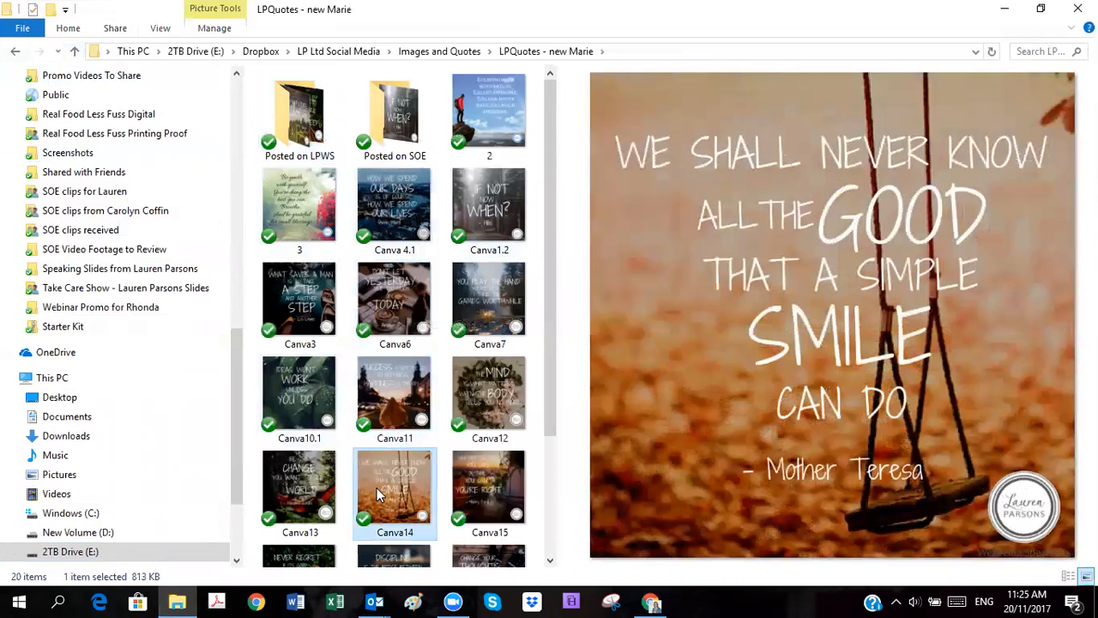
Move the Canva12 quote image into the Posted on SOE folder and open that folder.
left_click(471, 390)
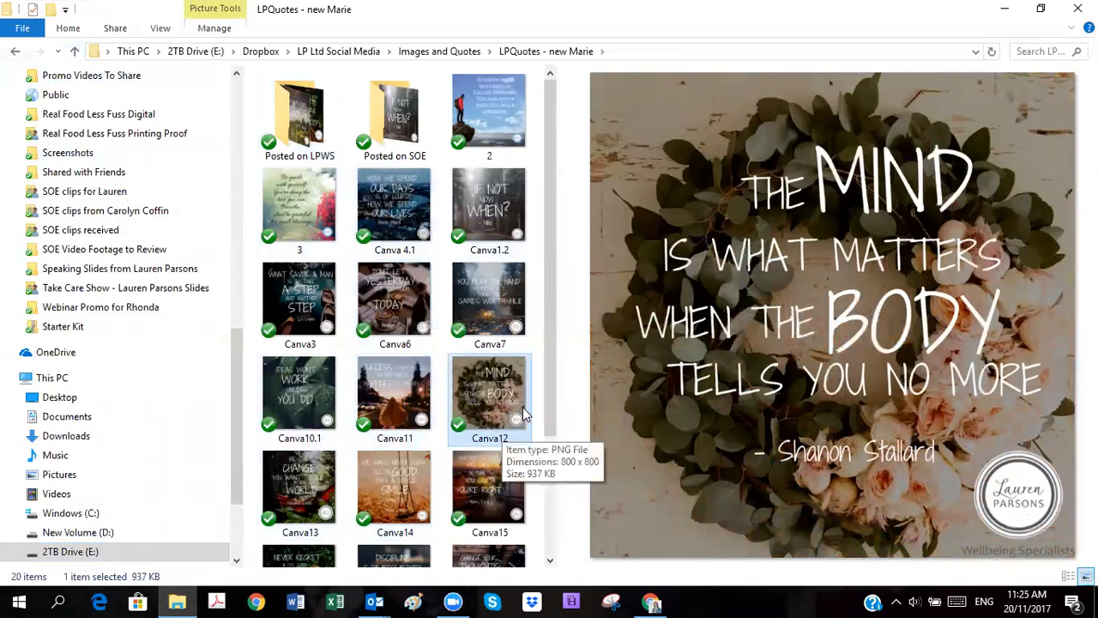
left_click_drag(502, 411, 397, 156)
double_click(397, 156)
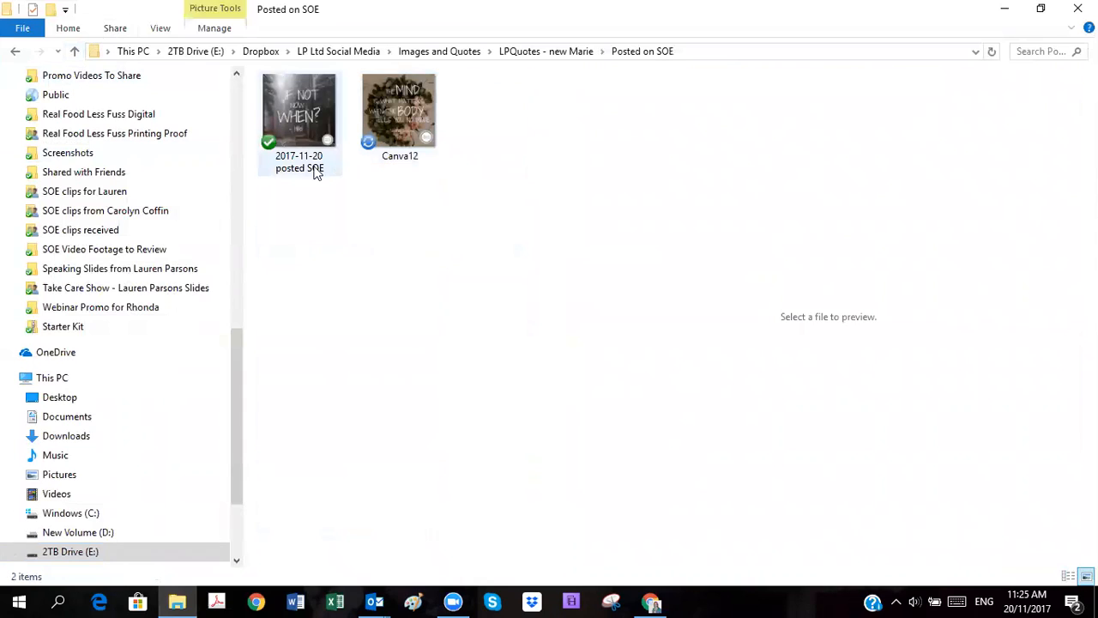
Rename the Canva12 image as "2017-11-27 posted SOE".
left_click(403, 160)
left_click(399, 166)
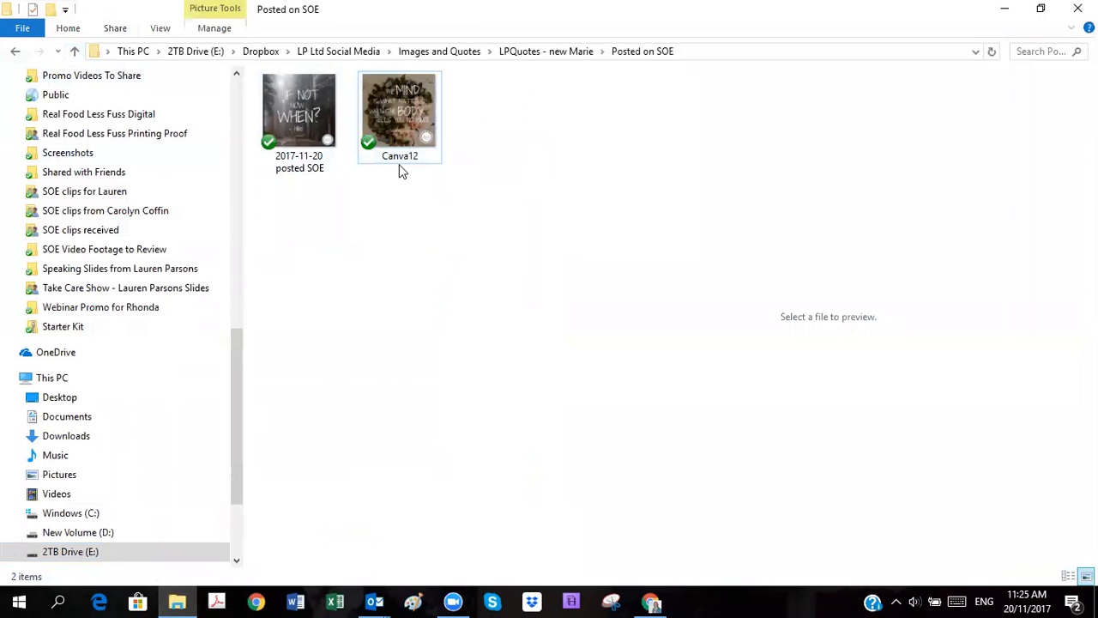
left_click(406, 169)
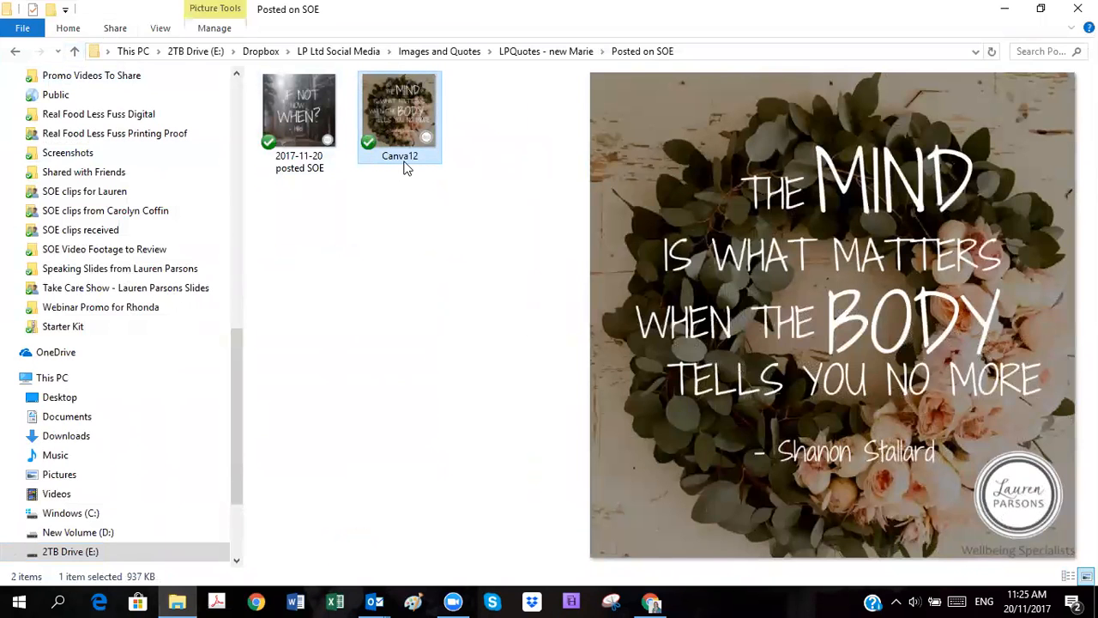
double_click(400, 161)
left_click(1078, 8)
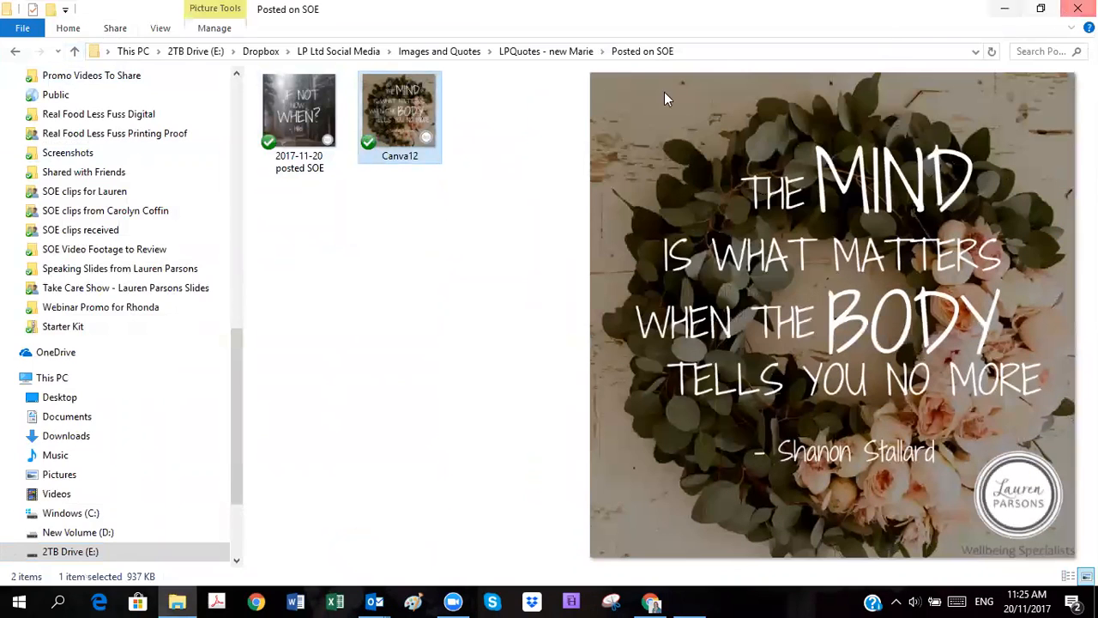
left_click(400, 158)
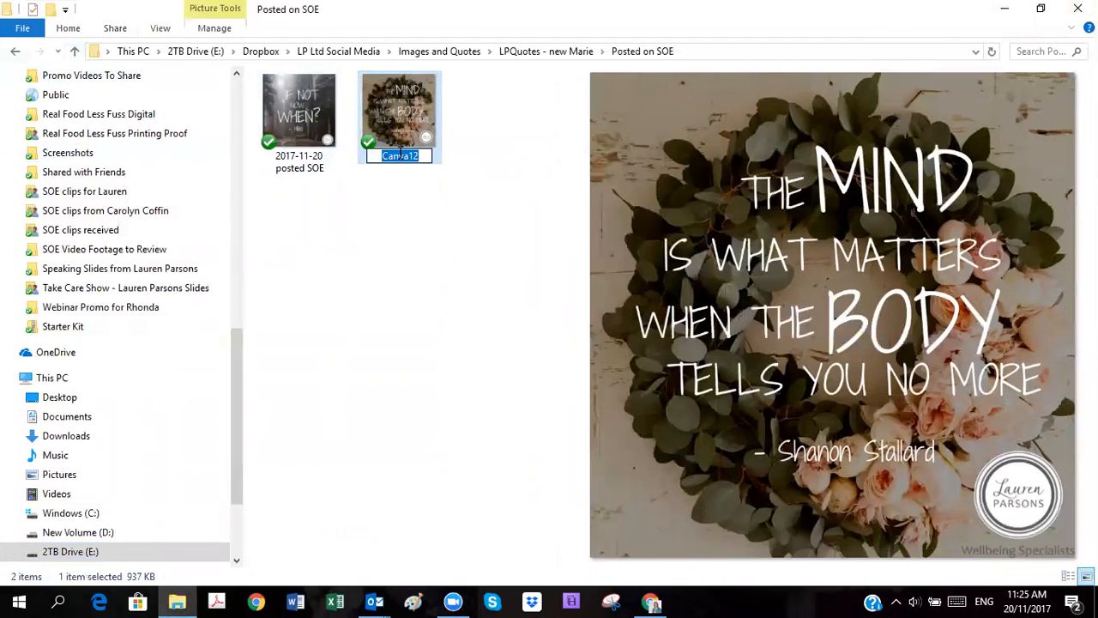
type("2017-")
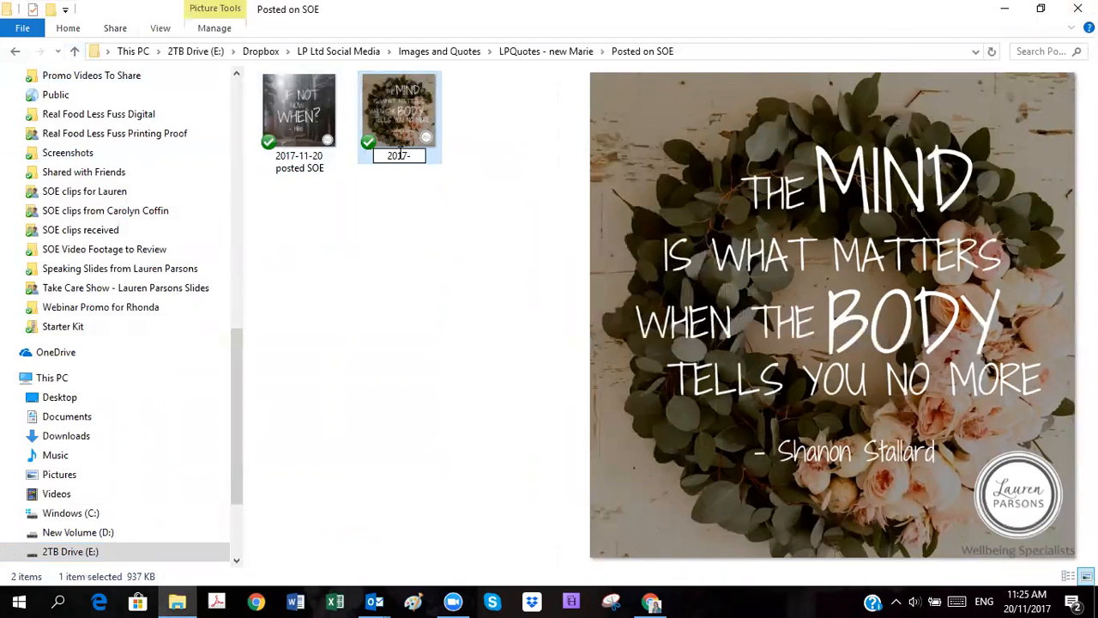
type("11-2")
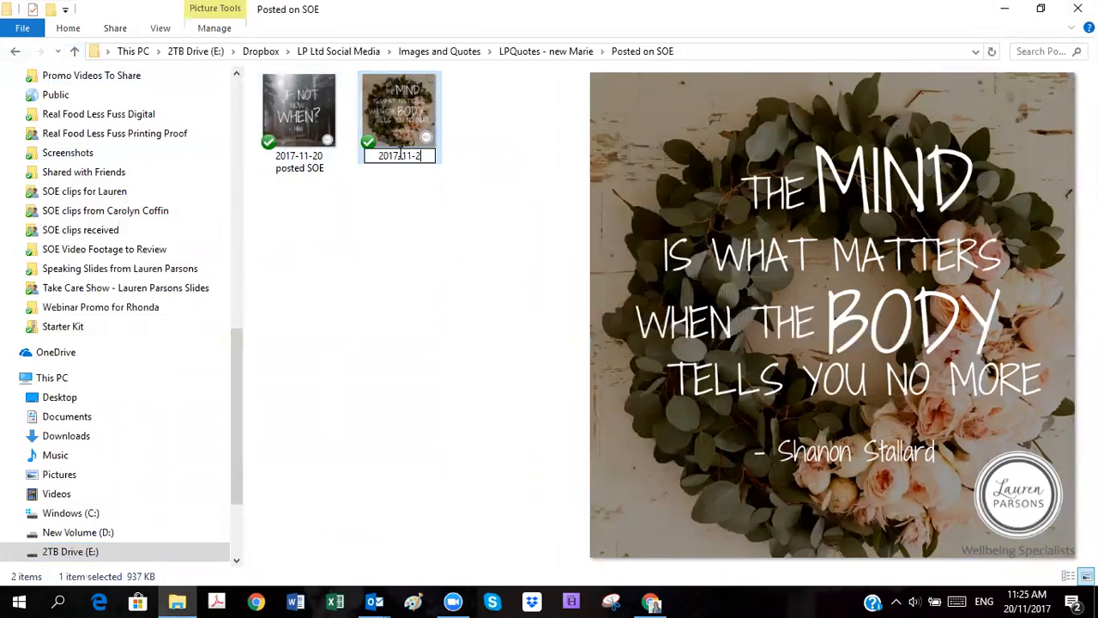
type("7 posted SOE")
key("Return")
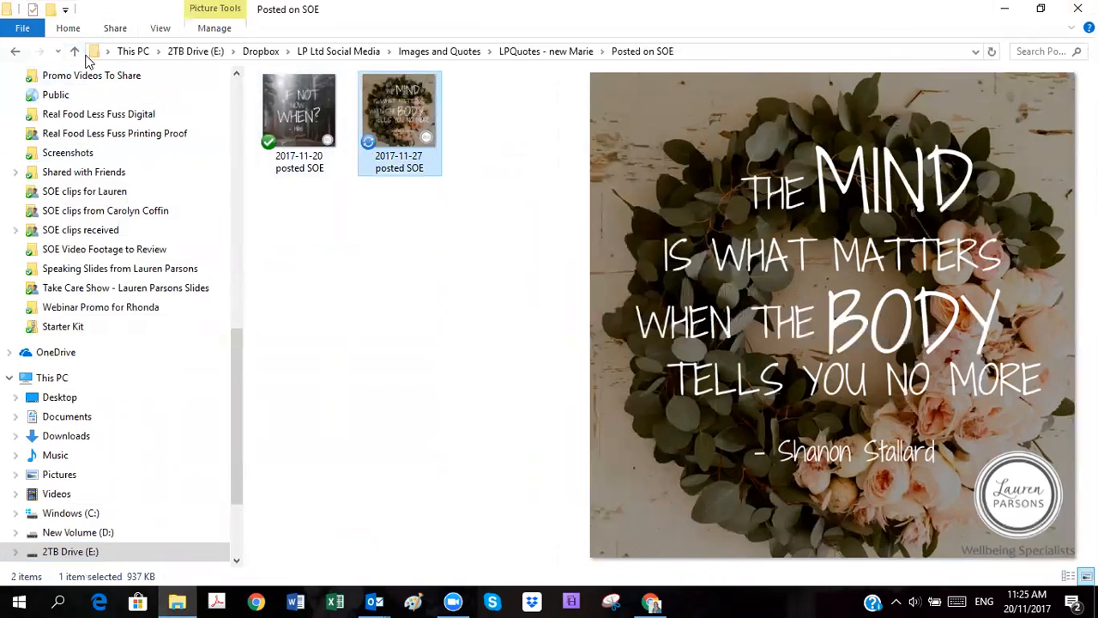
Return to the scheduling spreadsheet and insert "The WIND is what matters when the body tells you no MORE!" before the SOE Quote row's post text hashtags.
left_click(1005, 8)
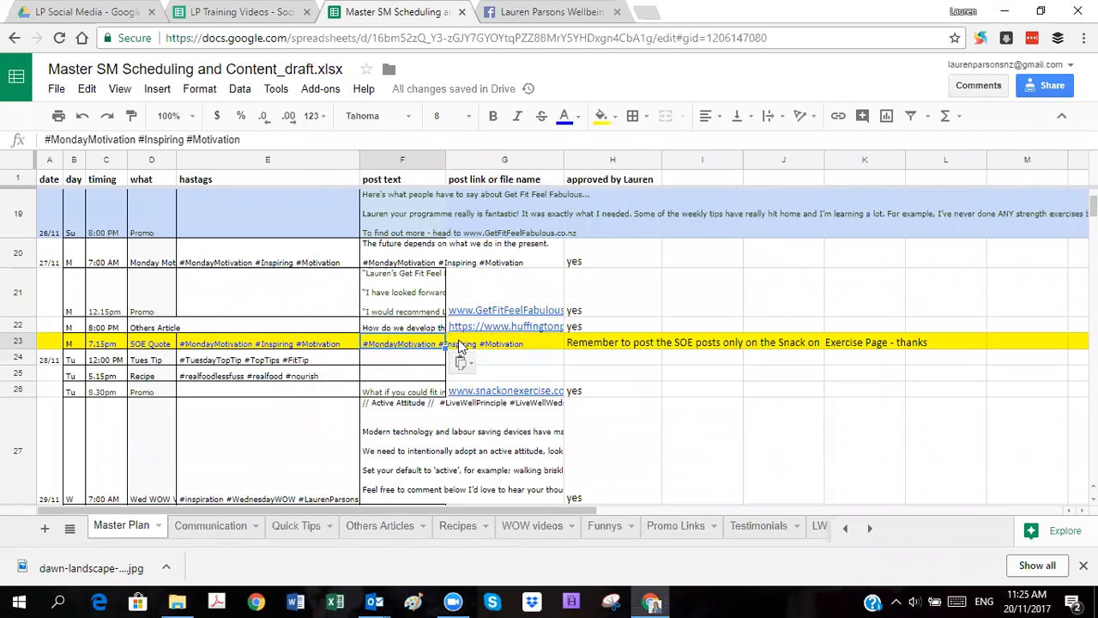
left_click(47, 139)
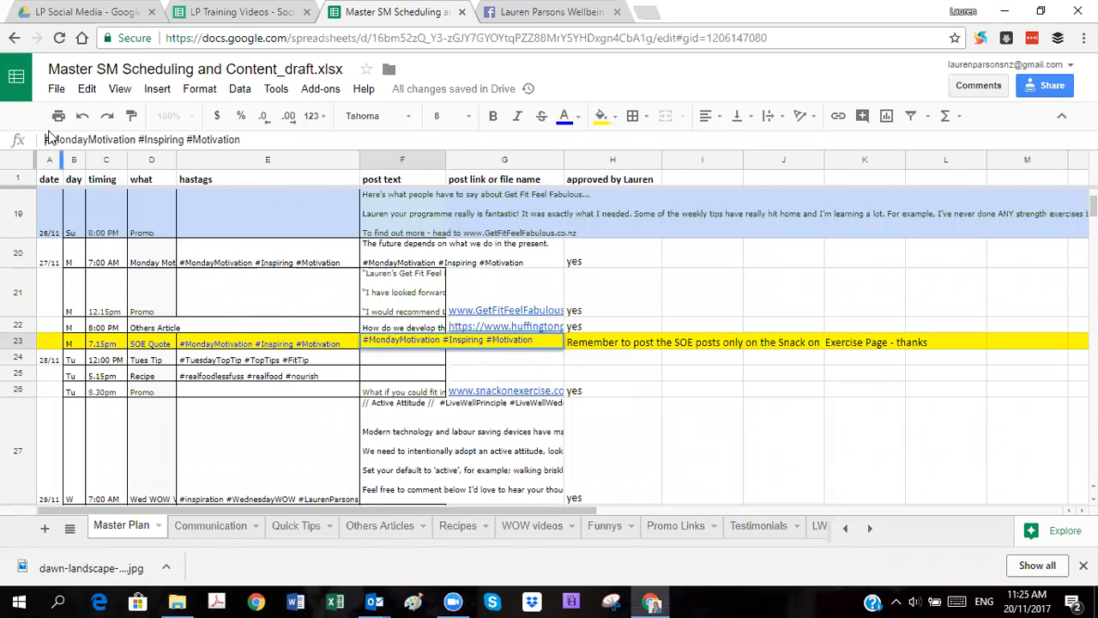
type("The ")
type("WIND is what ")
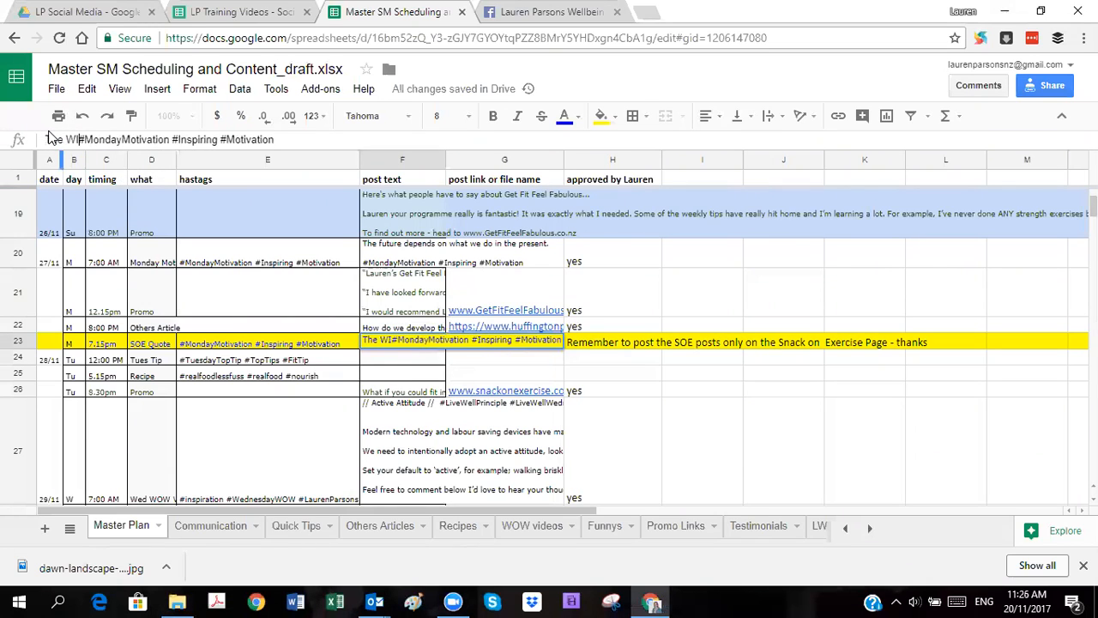
type("matters when t")
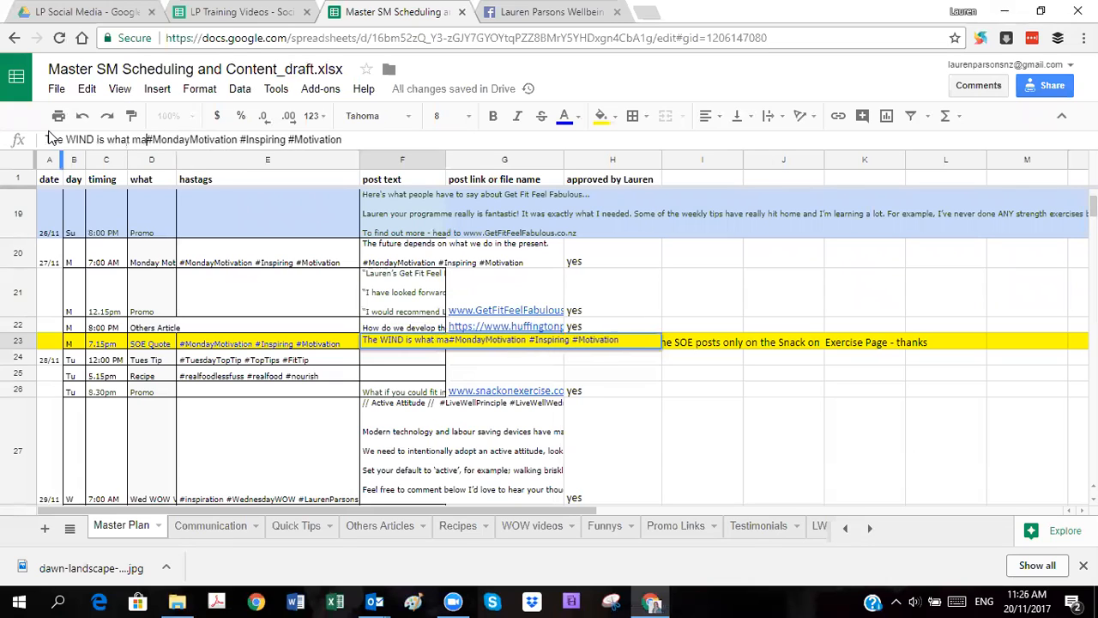
type("he body te")
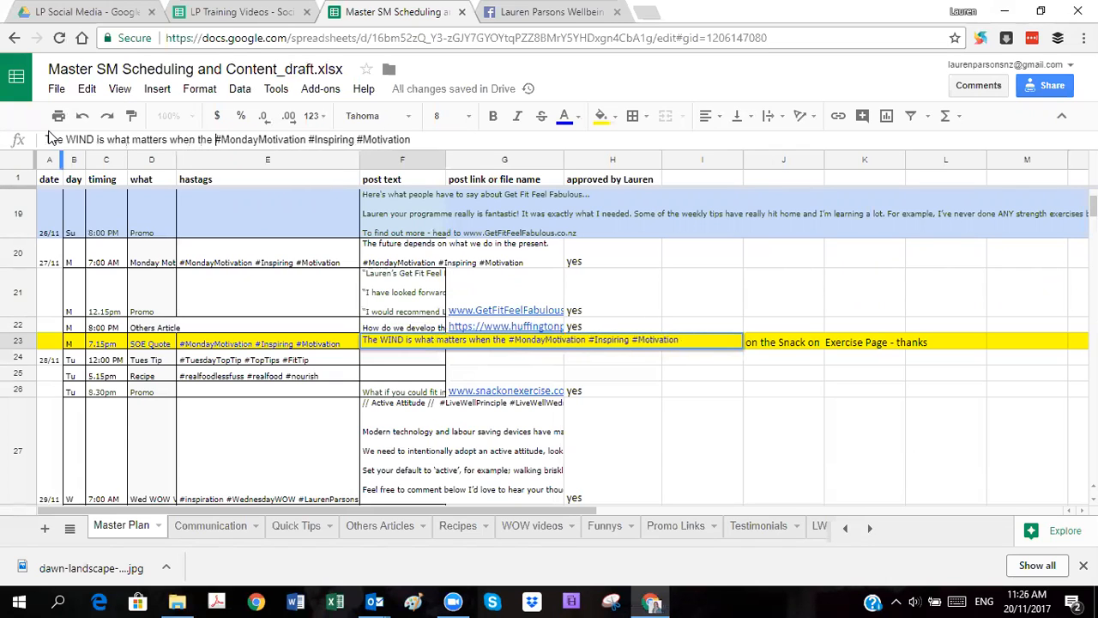
type("lls you no")
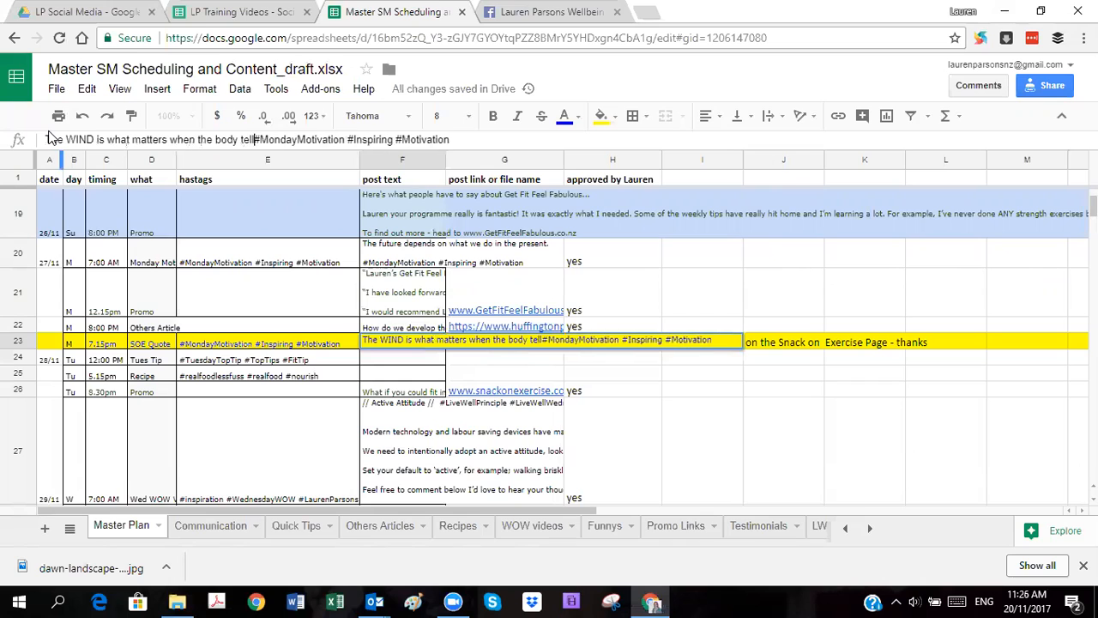
type(" m")
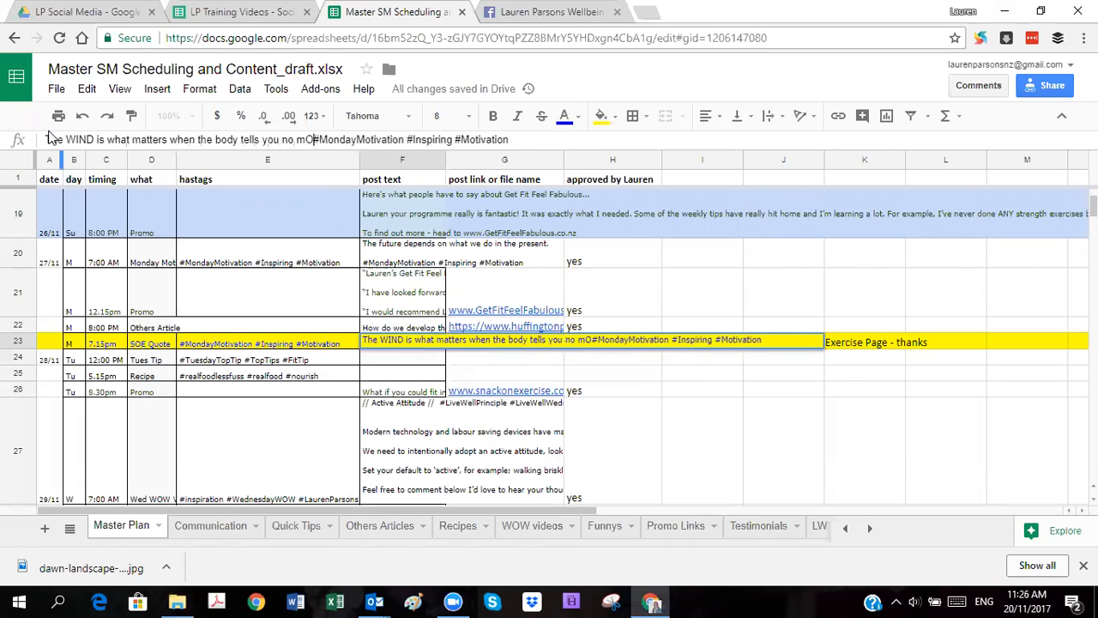
key("BackSpace")
type("MORE!")
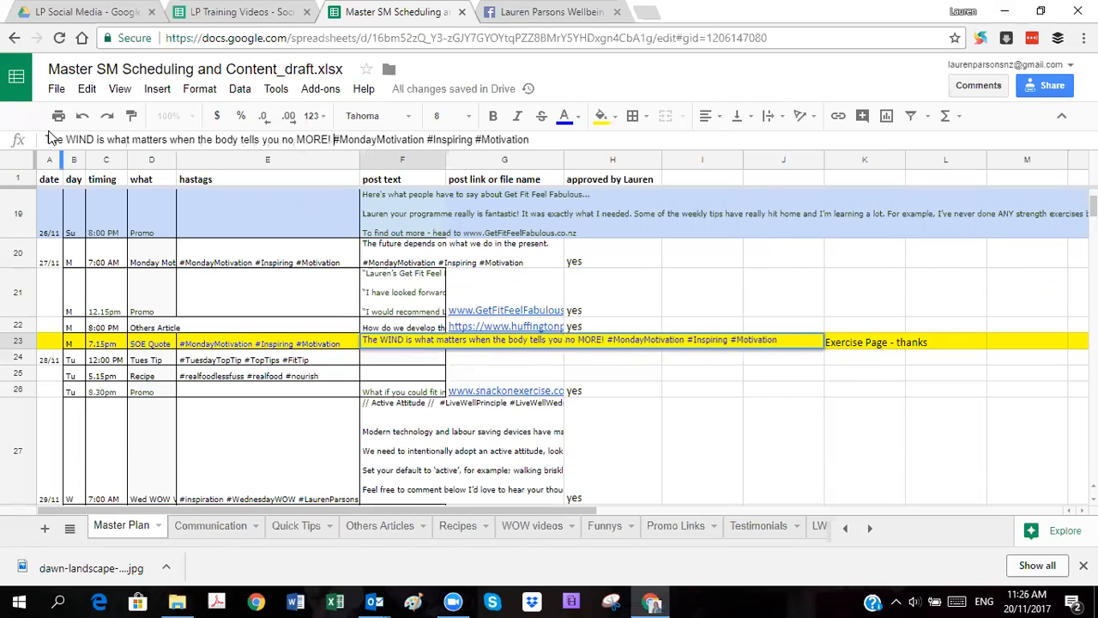
Move the hashtags below the quote with a blank line between, and correct WIND to MIND in the SOE Quote post text.
key("ctrl+Return")
key("ctrl+Return")
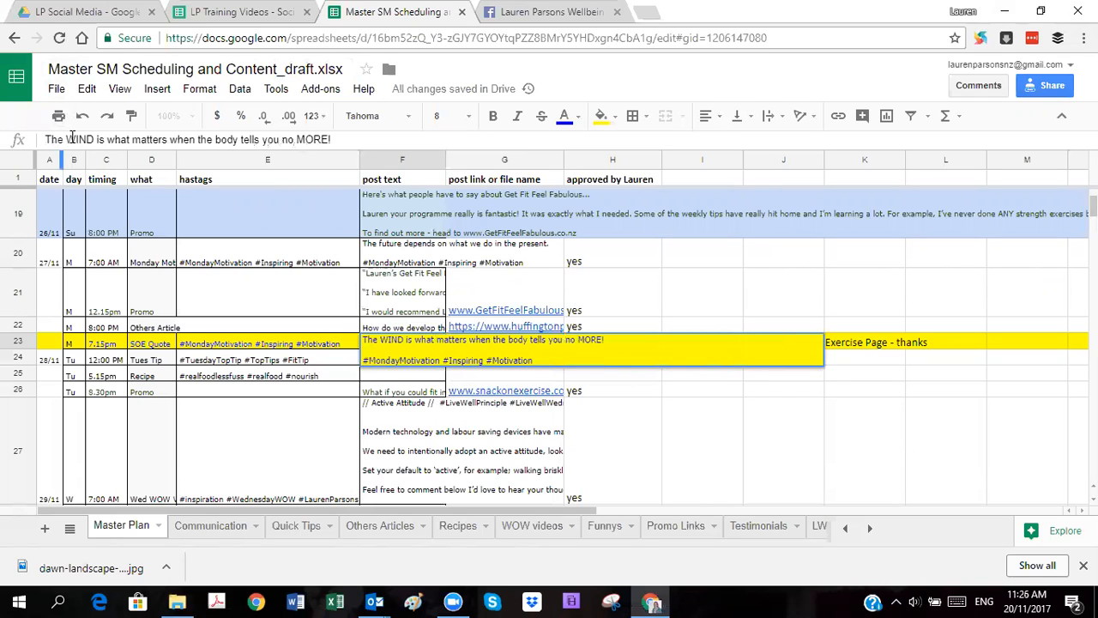
key("Delete")
type("M")
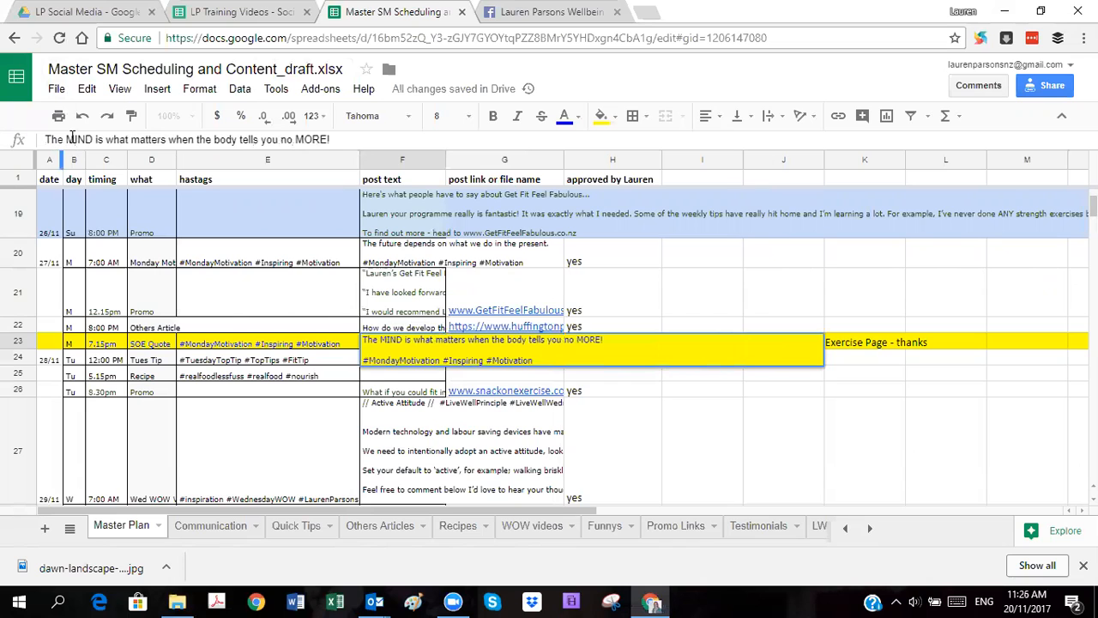
key("Return")
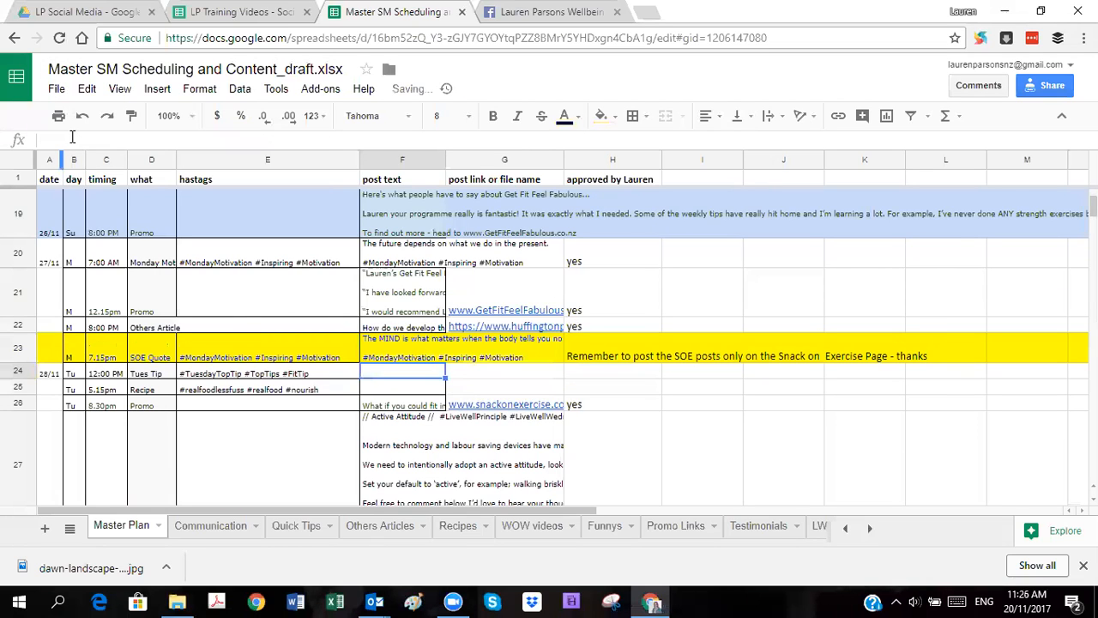
Approve the SOE Quote row by adding "yes - " in front of the reminder note in the approved by Lauren column.
key("Up")
key("Right")
key("Right")
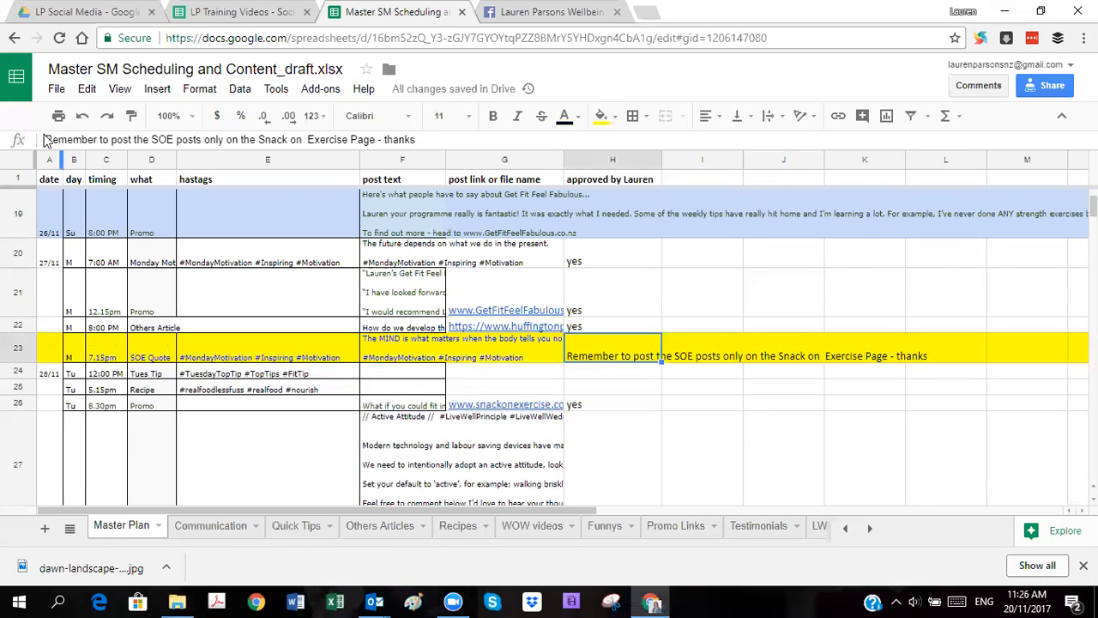
left_click(45, 139)
type("yes -")
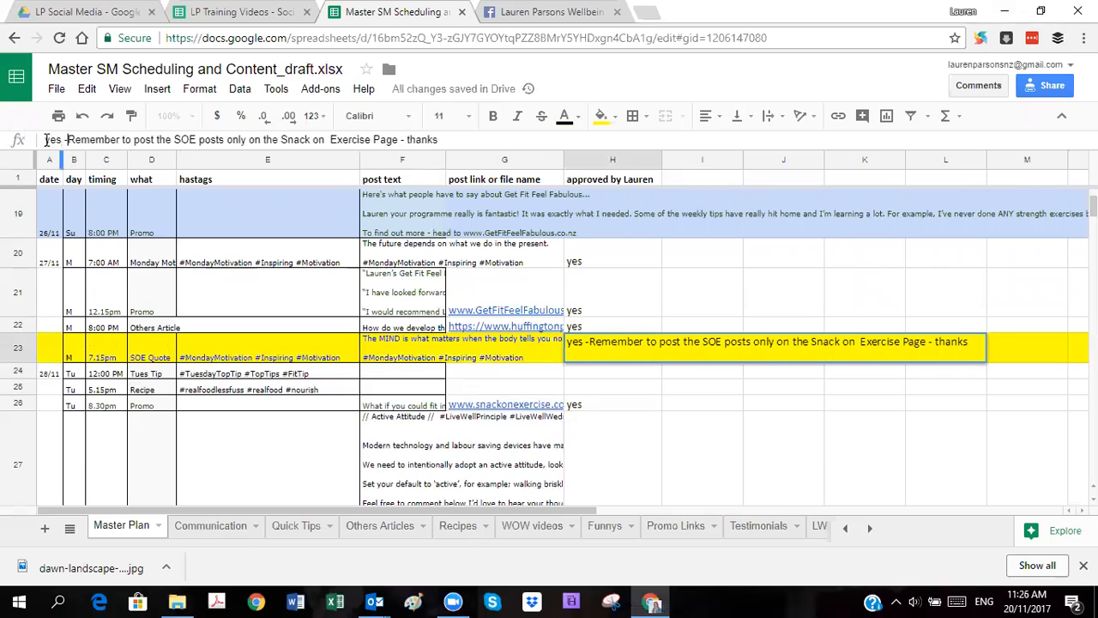
key("Return")
Look through the Quick Tips sheet's categories from General Tips down to Quirky Fitness Facts for a Tuesday tip.
key("Left")
key("Left")
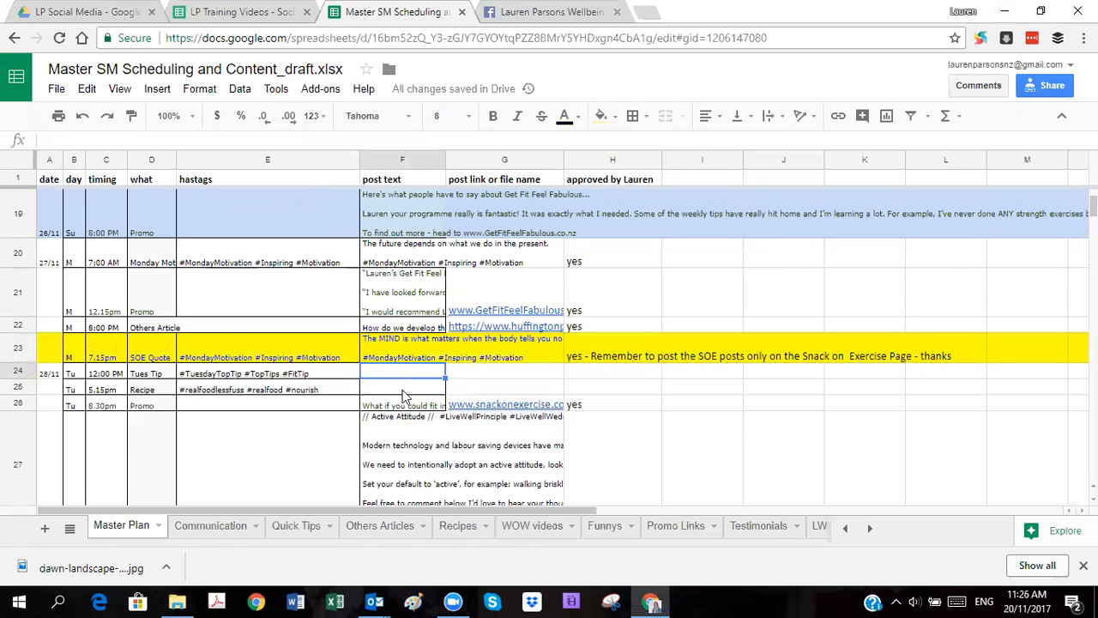
left_click(296, 526)
left_click_drag(77, 277, 77, 451)
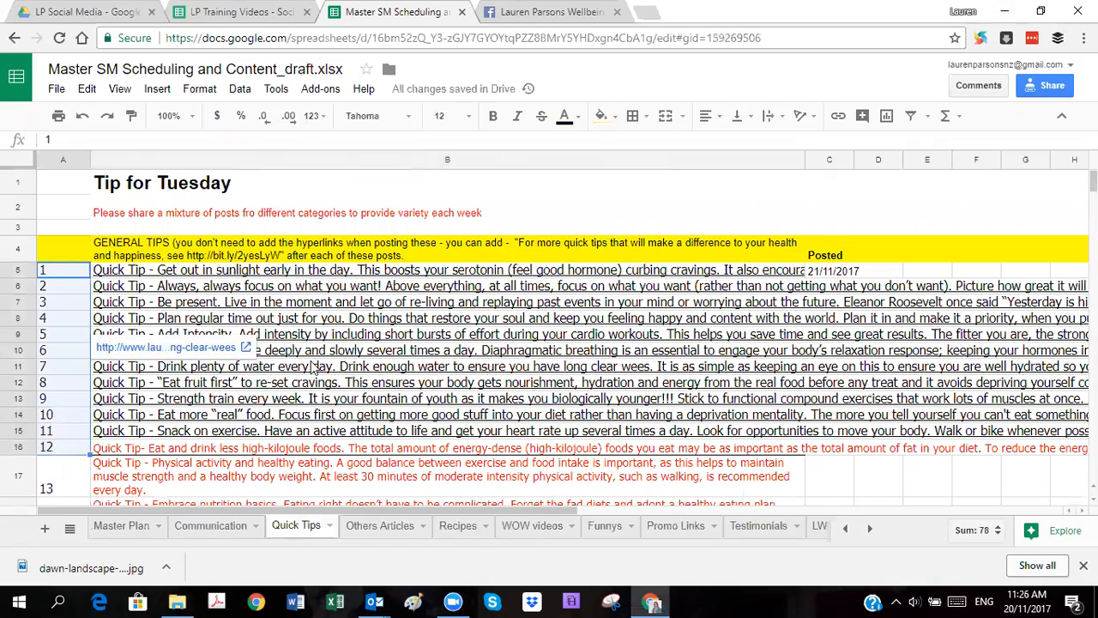
scroll(253, 371, "down", 3)
scroll(217, 377, "down", 5)
left_click(172, 365)
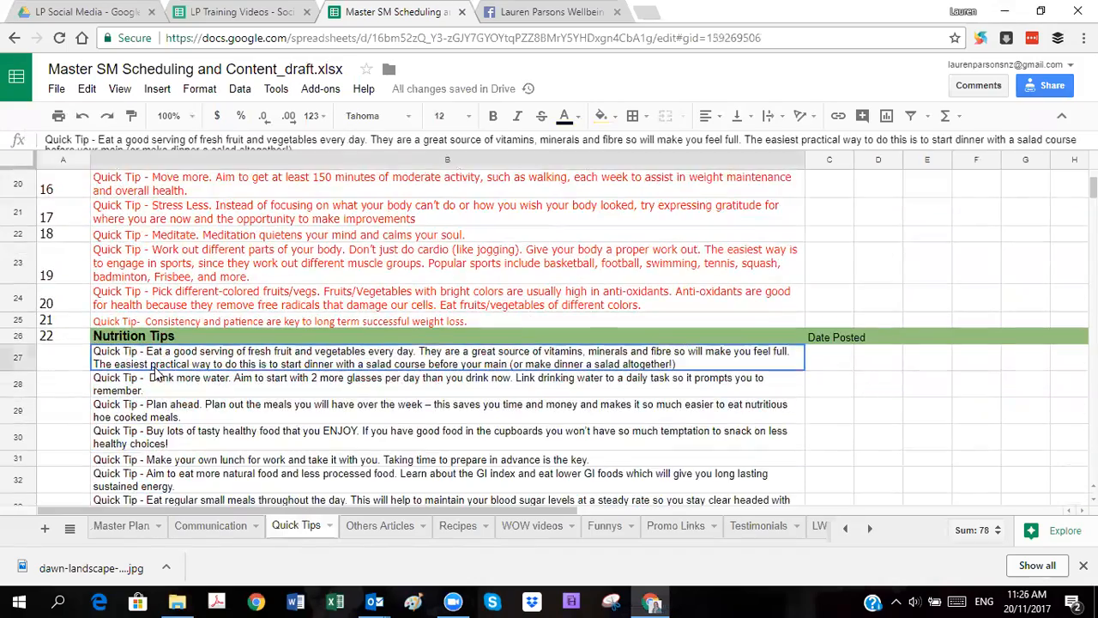
scroll(206, 343, "down", 8)
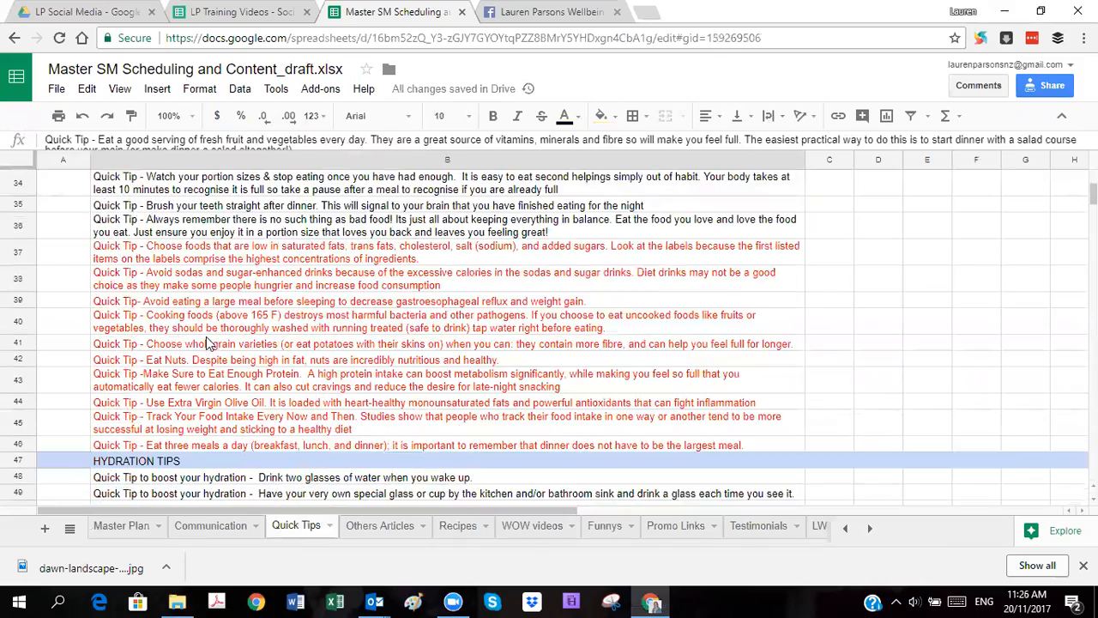
scroll(242, 361, "down", 7)
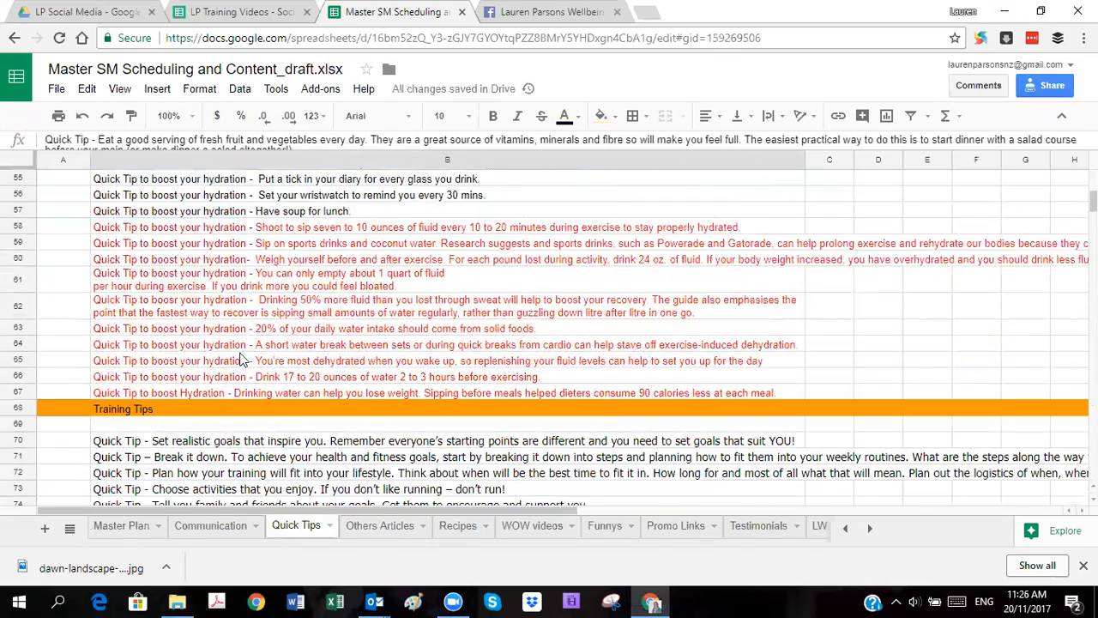
scroll(242, 360, "down", 9)
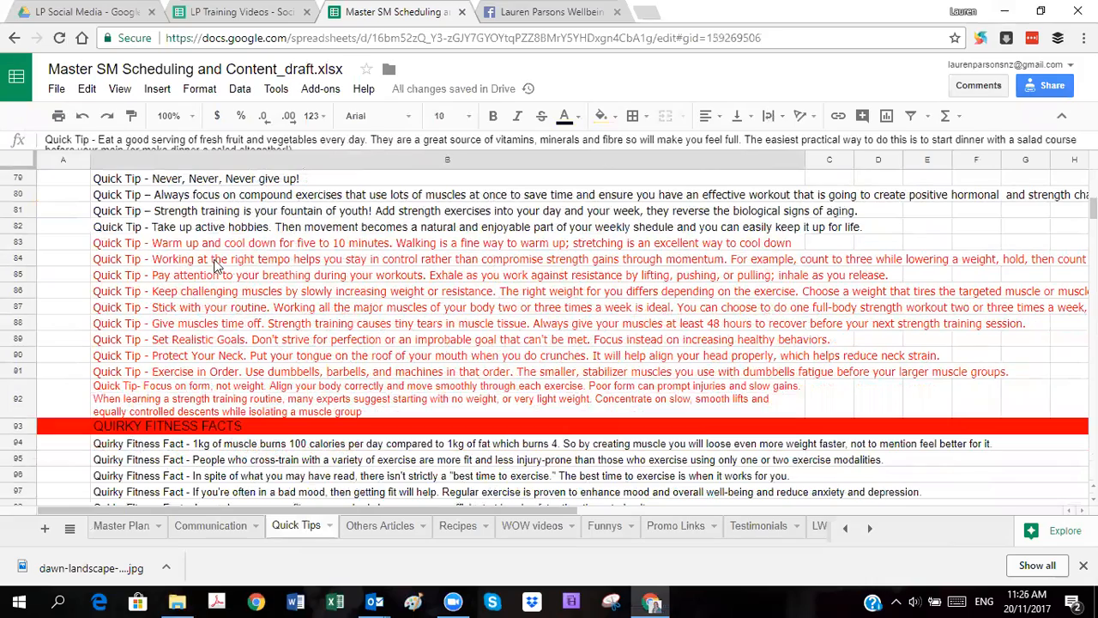
left_click(204, 478)
Review the training, hydration and general tips again and return to the Nutrition Tips section of the Quick Tips sheet.
scroll(204, 464, "up", 5)
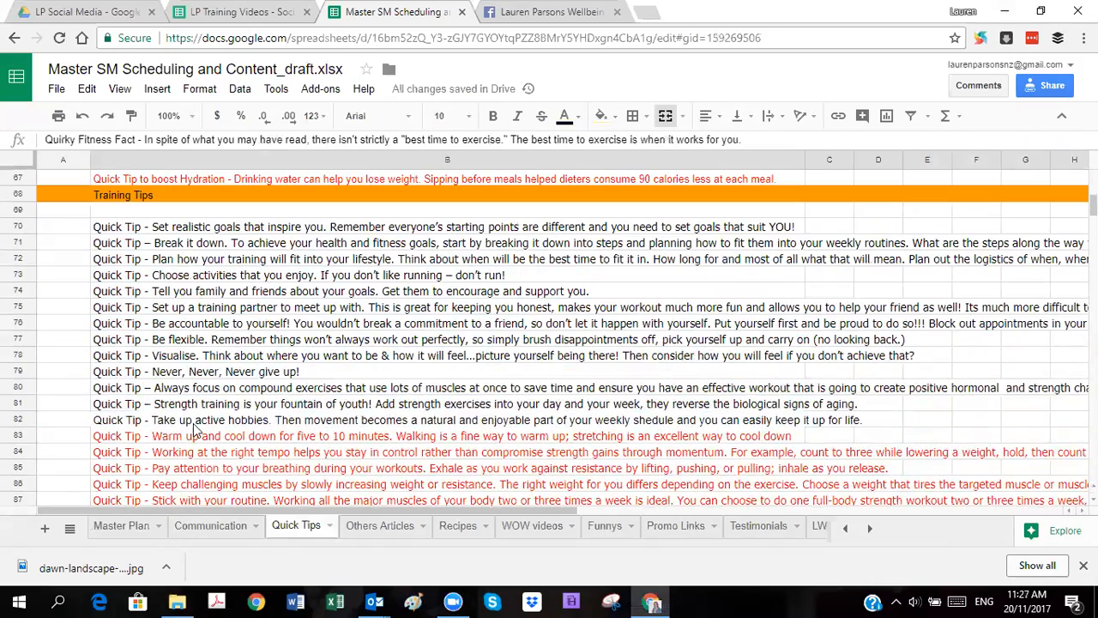
left_click(197, 280)
scroll(257, 309, "up", 6)
left_click(301, 387)
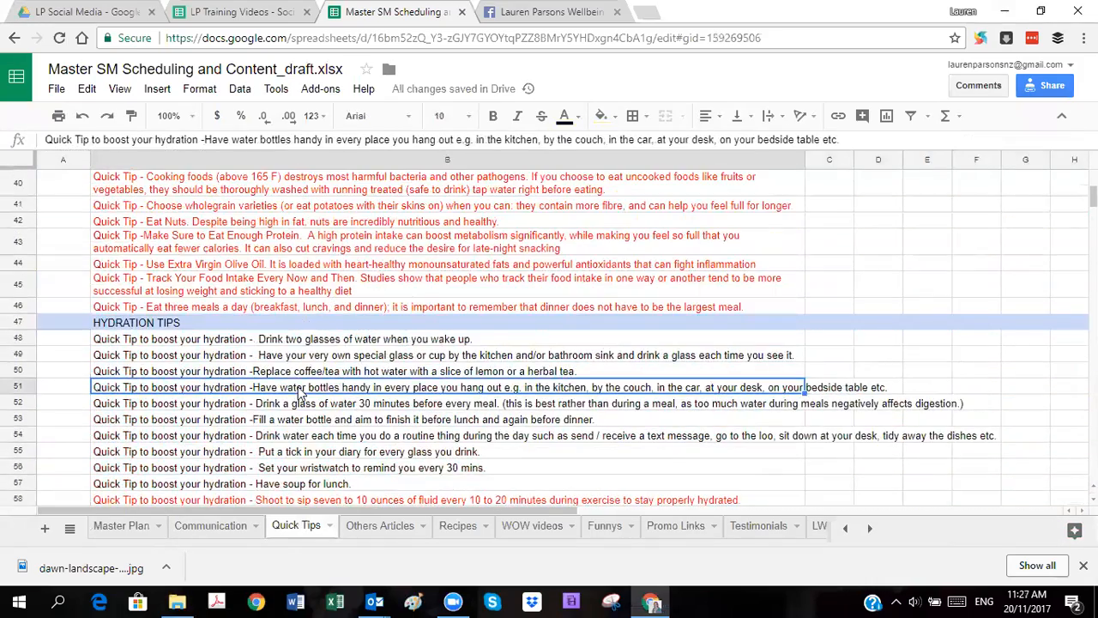
scroll(300, 382, "up", 8)
scroll(300, 379, "up", 4)
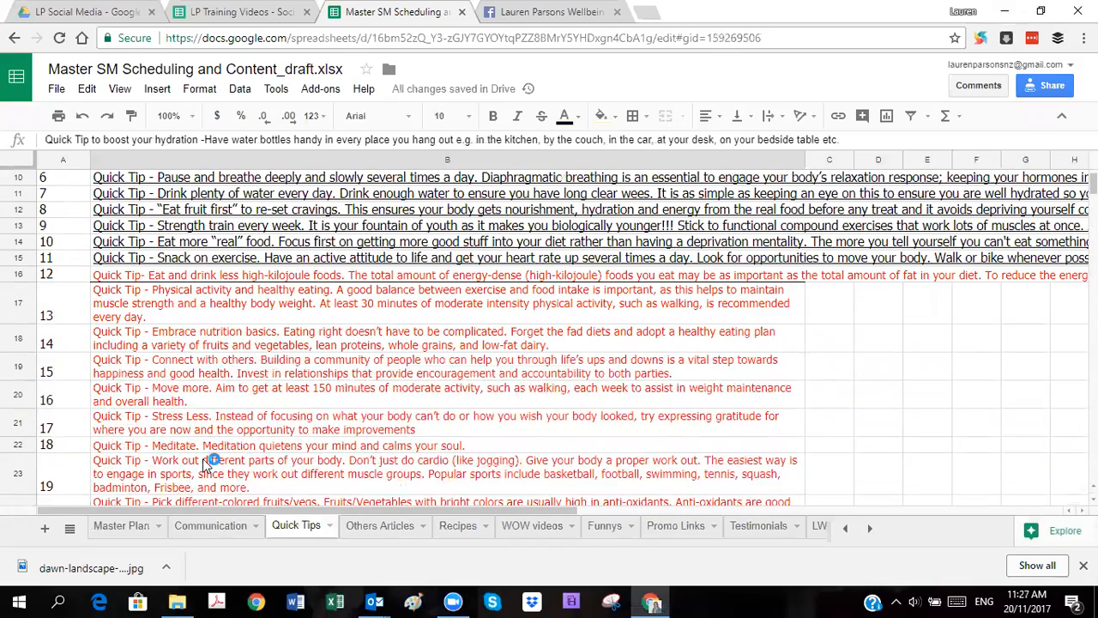
scroll(232, 429, "up", 3)
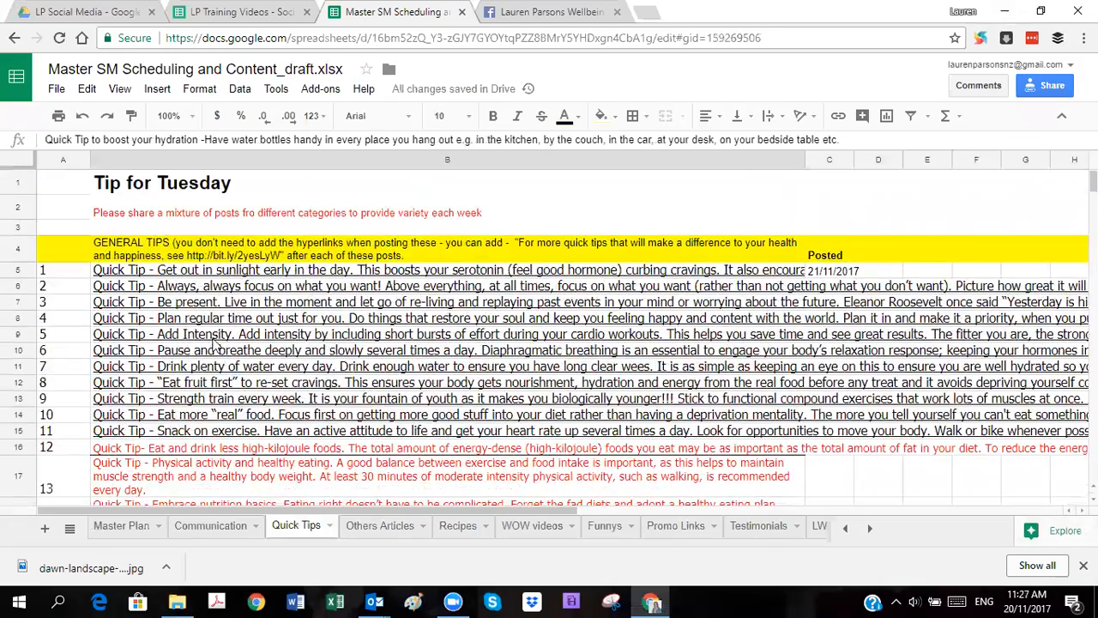
scroll(216, 364, "down", 5)
scroll(217, 364, "down", 5)
scroll(206, 317, "up", 2)
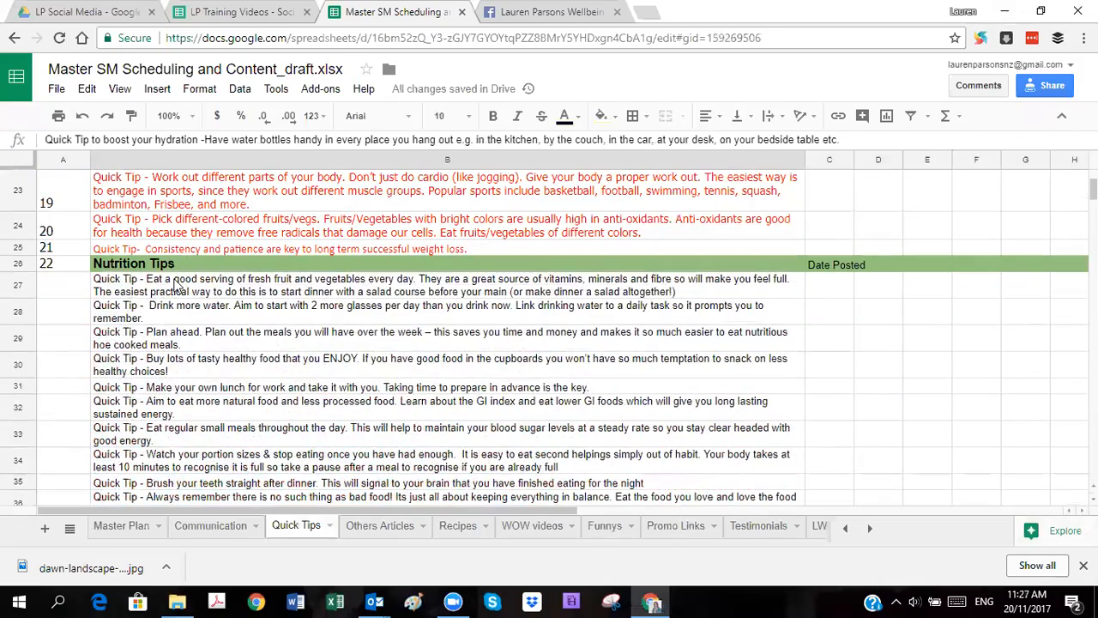
Copy the first nutrition tip, about eating fresh fruit and vegetables, into the 28/11 Tues Tip post text cell on Master Plan.
left_click(177, 289)
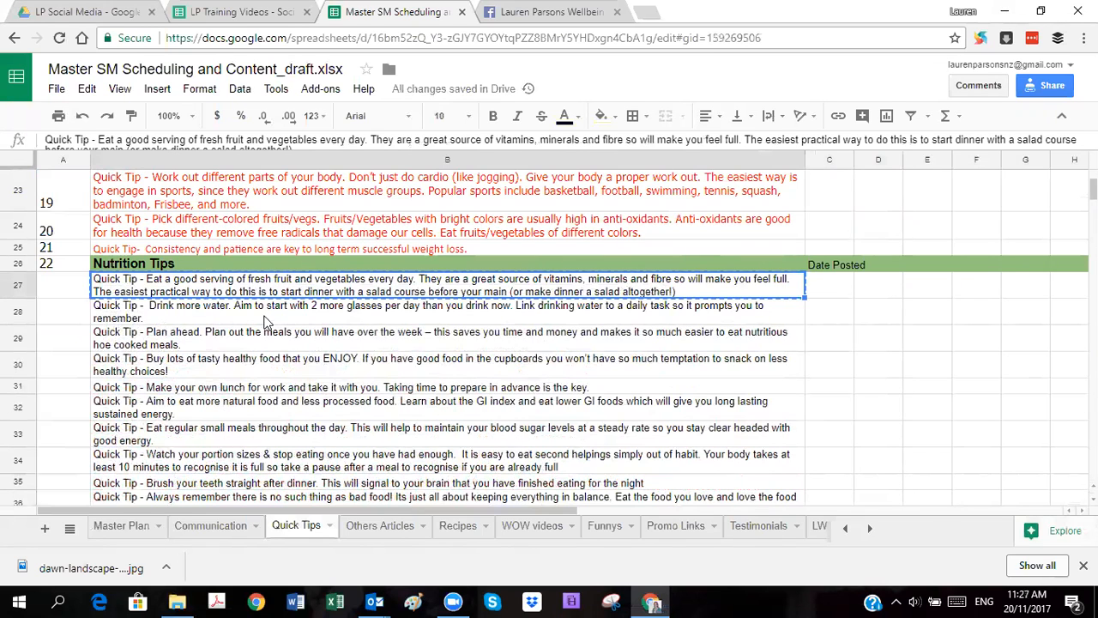
left_click(127, 527)
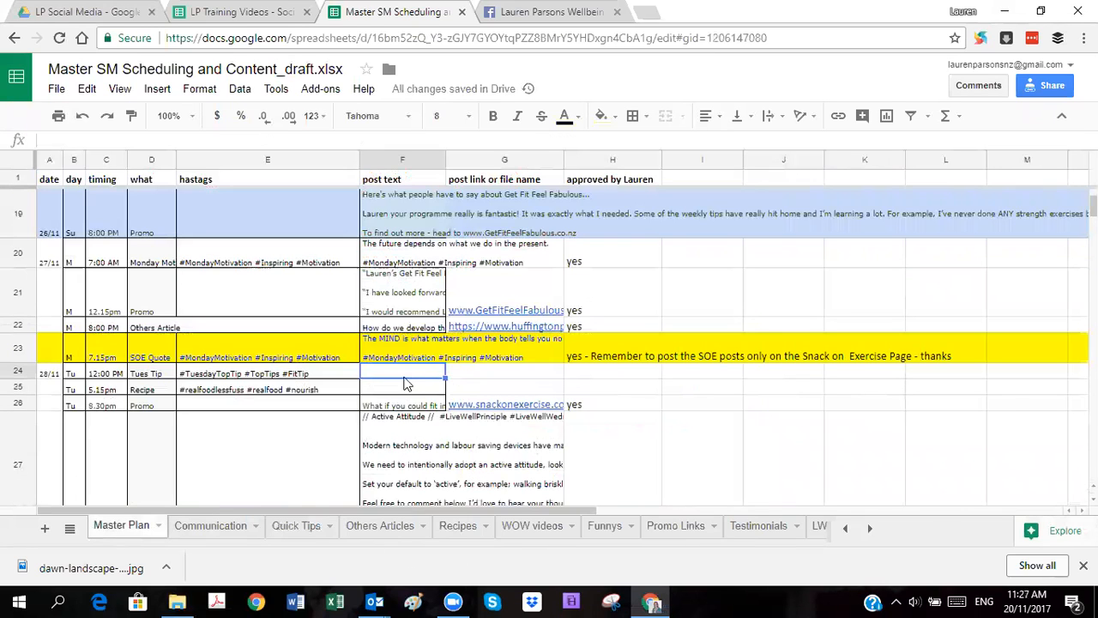
key("ctrl+v")
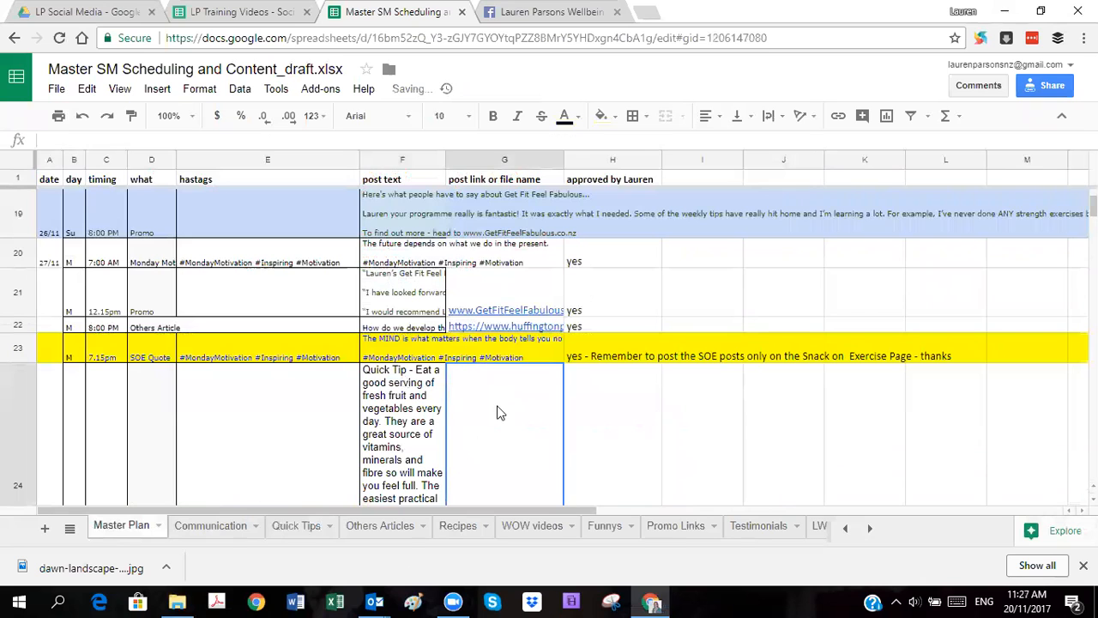
Link the 28/11 Tues Tip post text in F24 to the fruit and vegetables tip with the formula ='Quick Tips'!B27.
type("=")
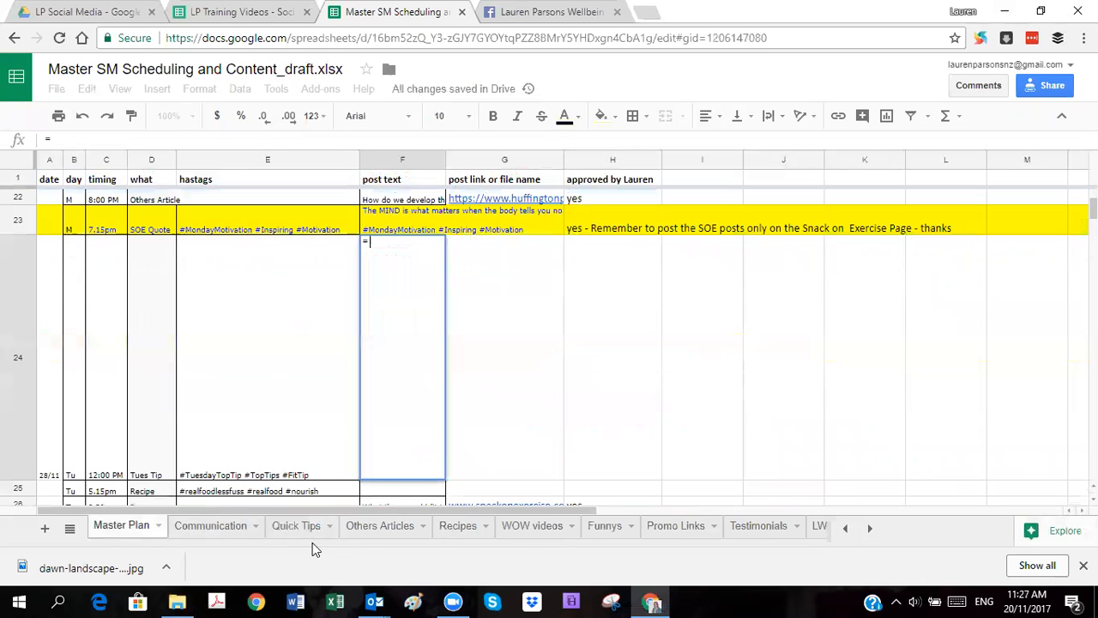
left_click(301, 527)
left_click(175, 292)
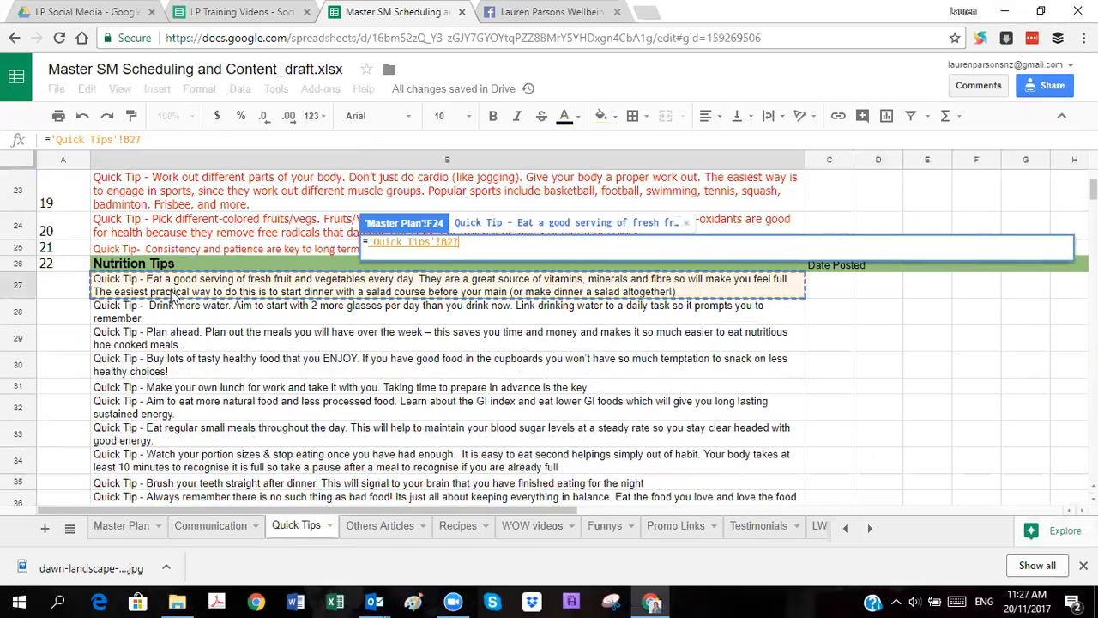
key("Return")
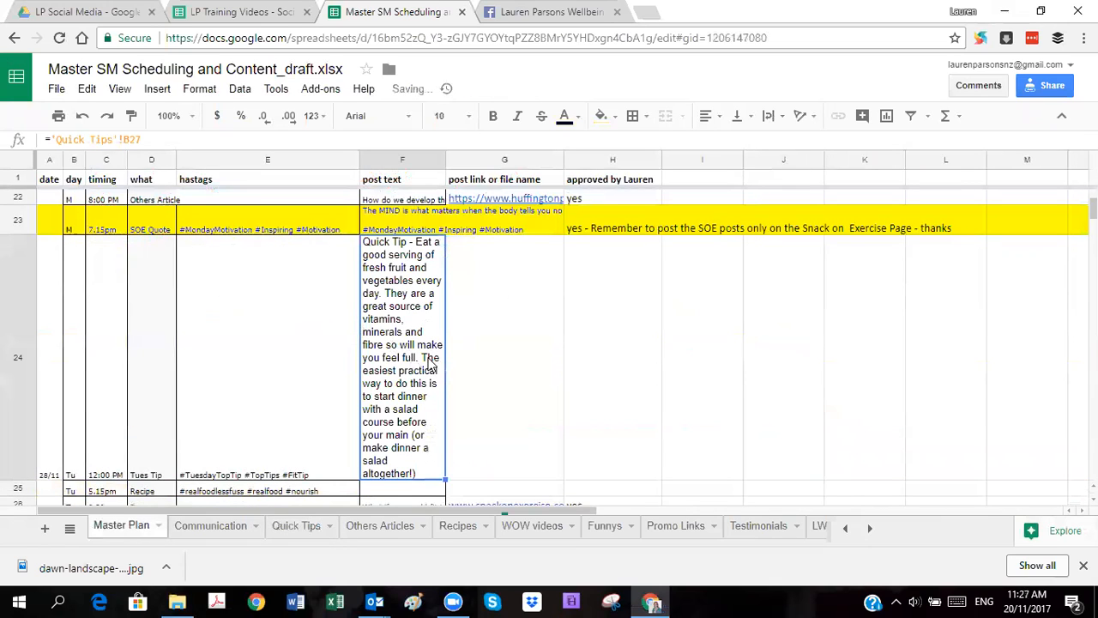
Select the Tues Tip row's link or file name cell, switch to File Explorer and open LP Ltd Social Media's Real Food Less Fuss folder.
left_click(504, 319)
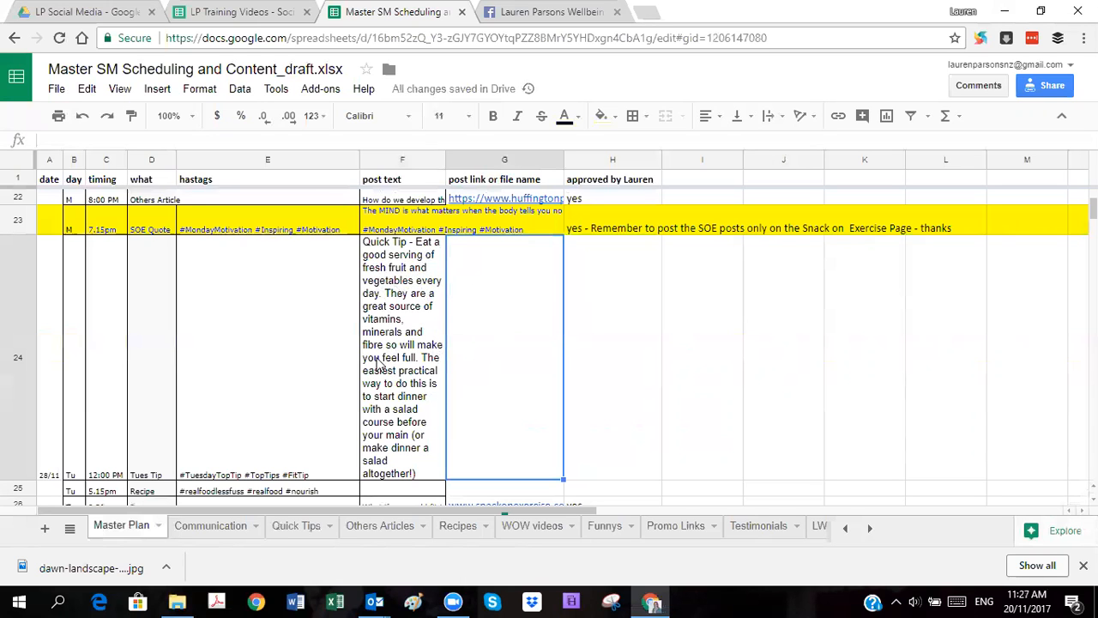
left_click(177, 603)
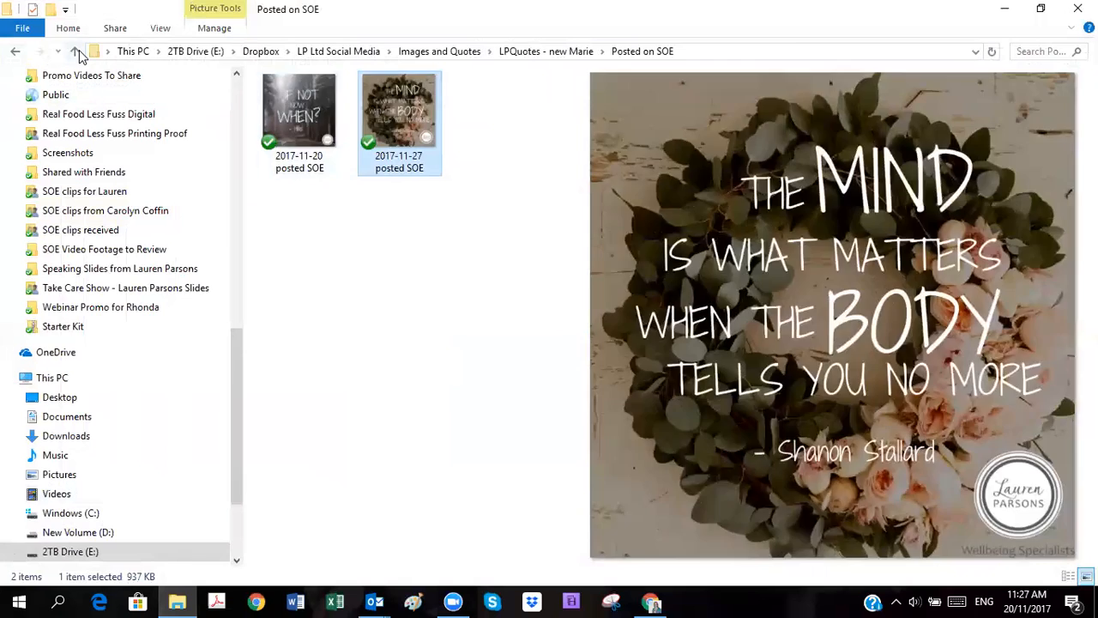
left_click(77, 52)
left_click(77, 51)
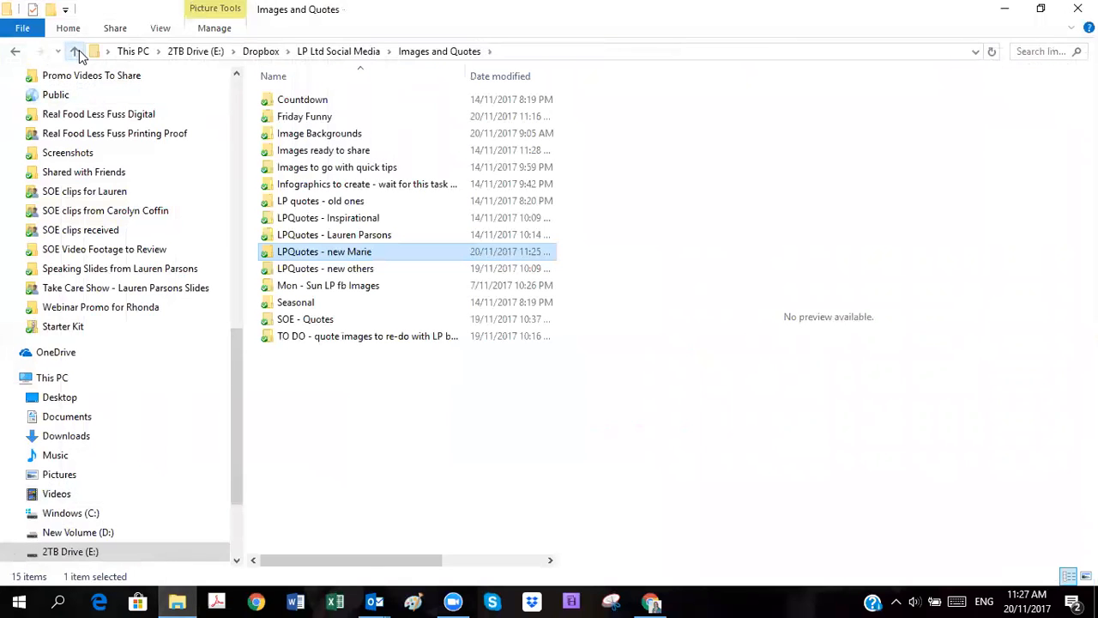
left_click(77, 52)
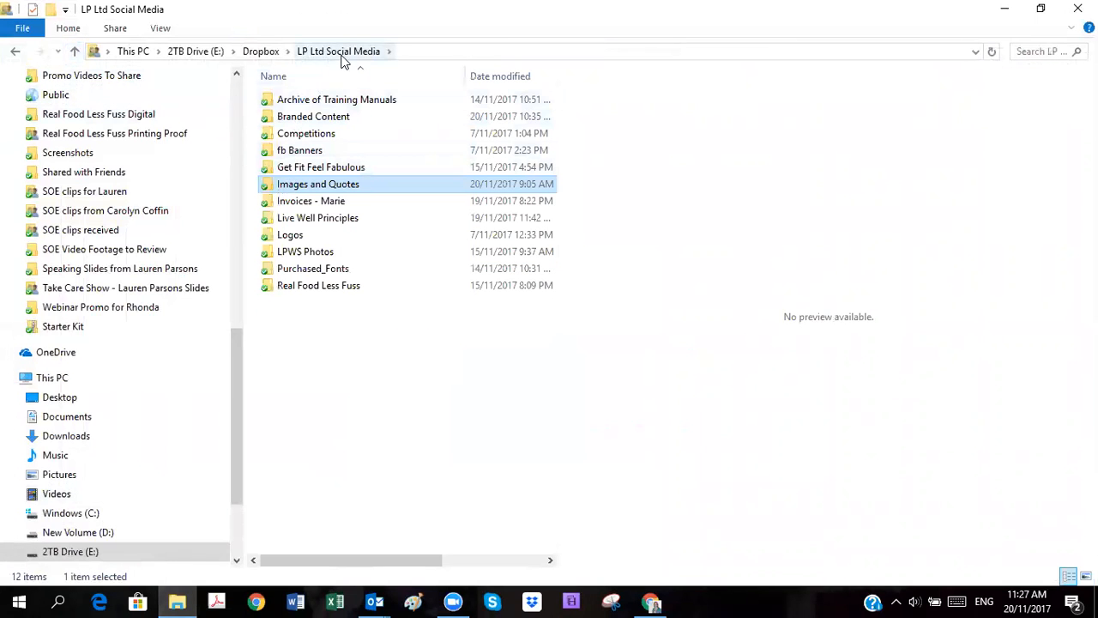
double_click(314, 286)
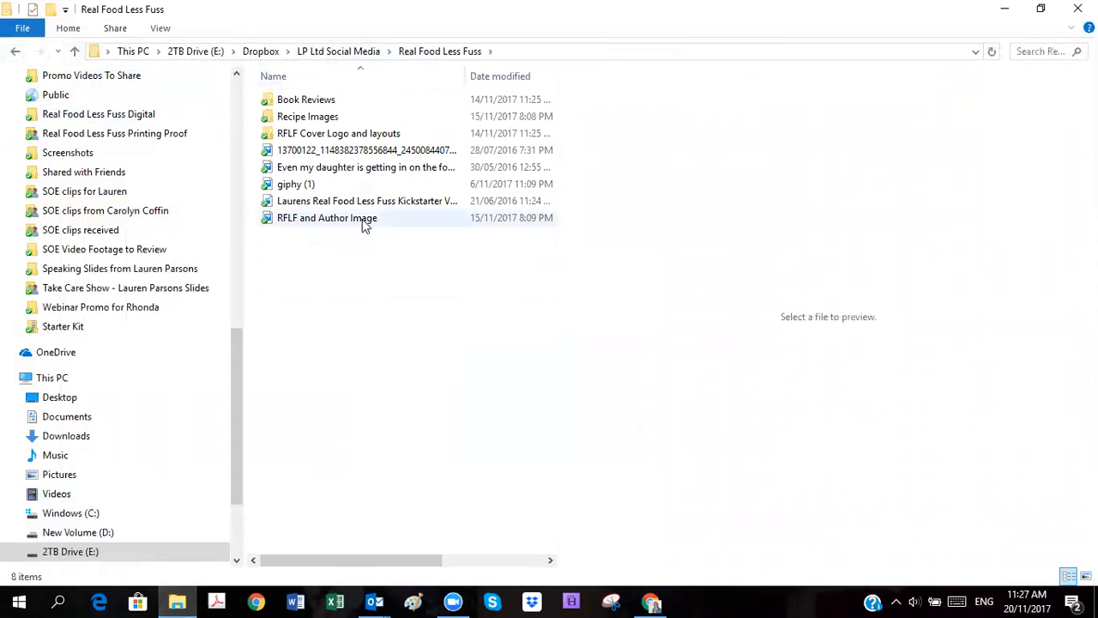
Open the 4 - 17june2016 folder among the recipe photos in Recipe Images.
double_click(312, 120)
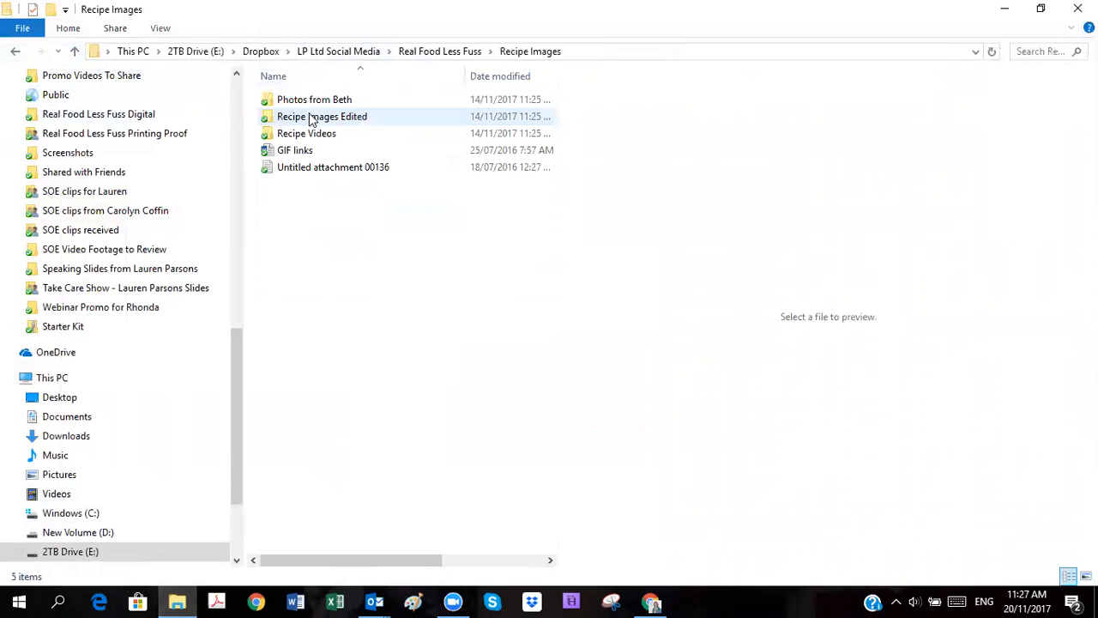
double_click(309, 100)
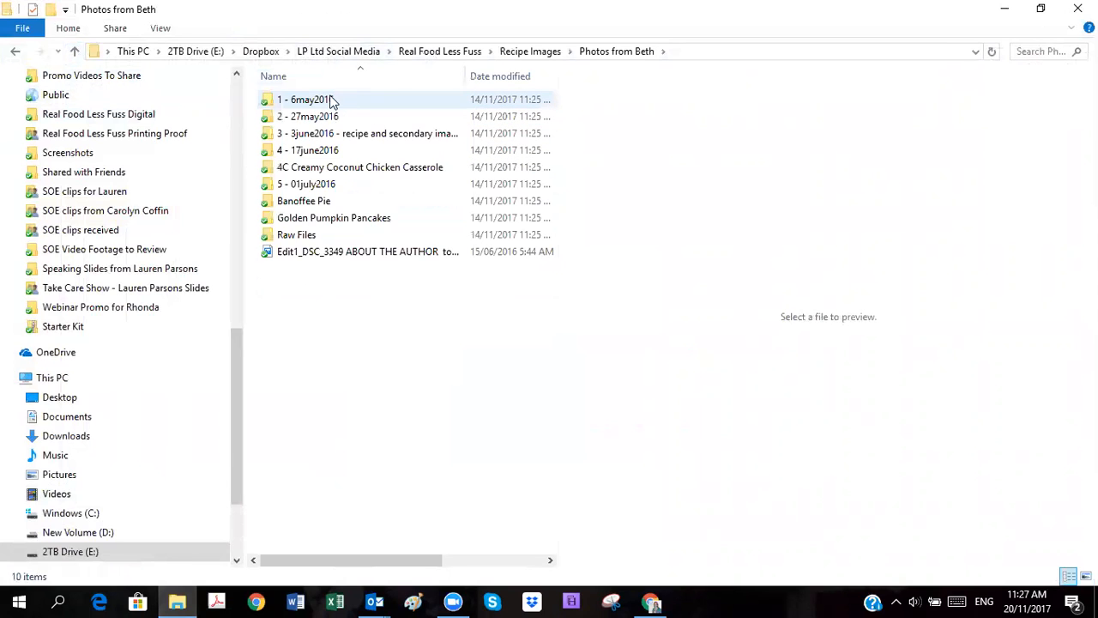
double_click(320, 150)
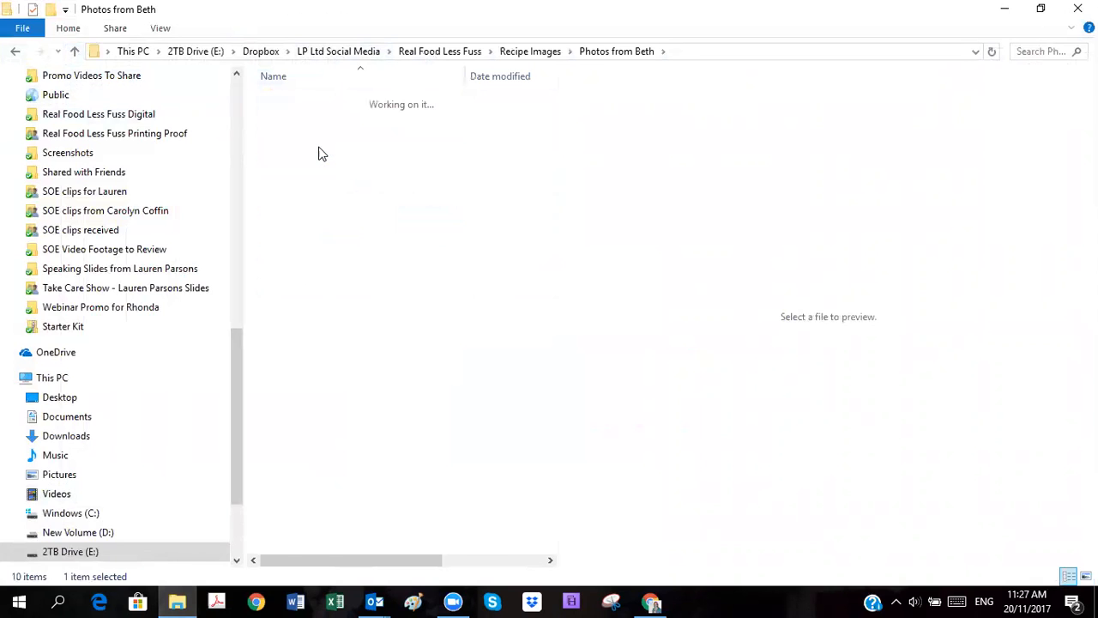
Preview the quinoa salad, salad tacos, Blue Cheese and Pear Salad and Roast Veggie Salad photos as candidates for the Tues Tip image.
left_click(302, 378)
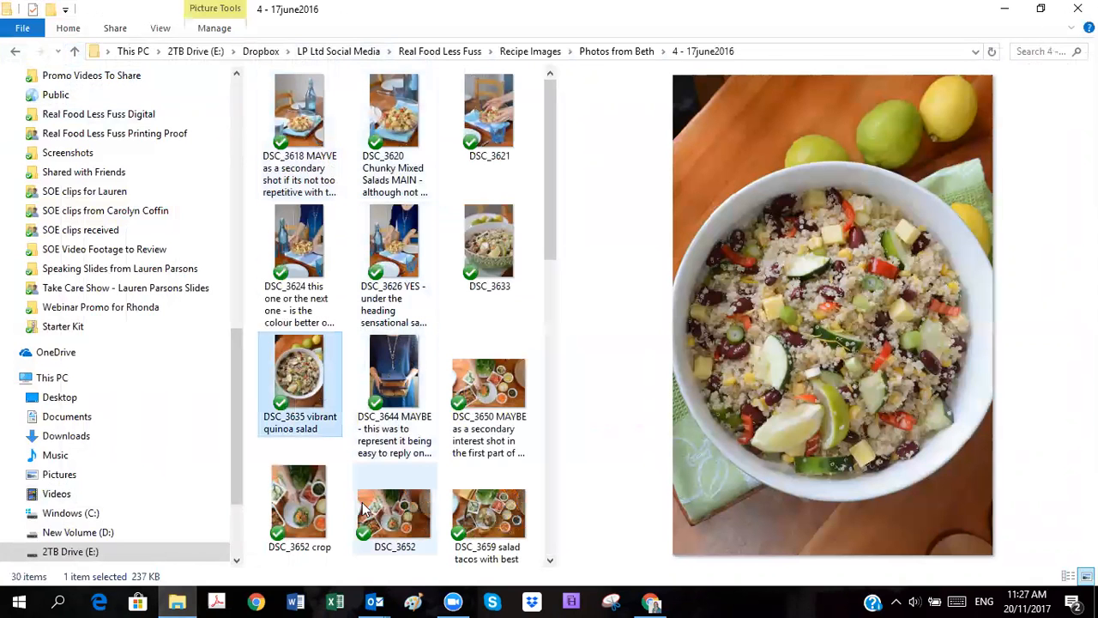
left_click(479, 524)
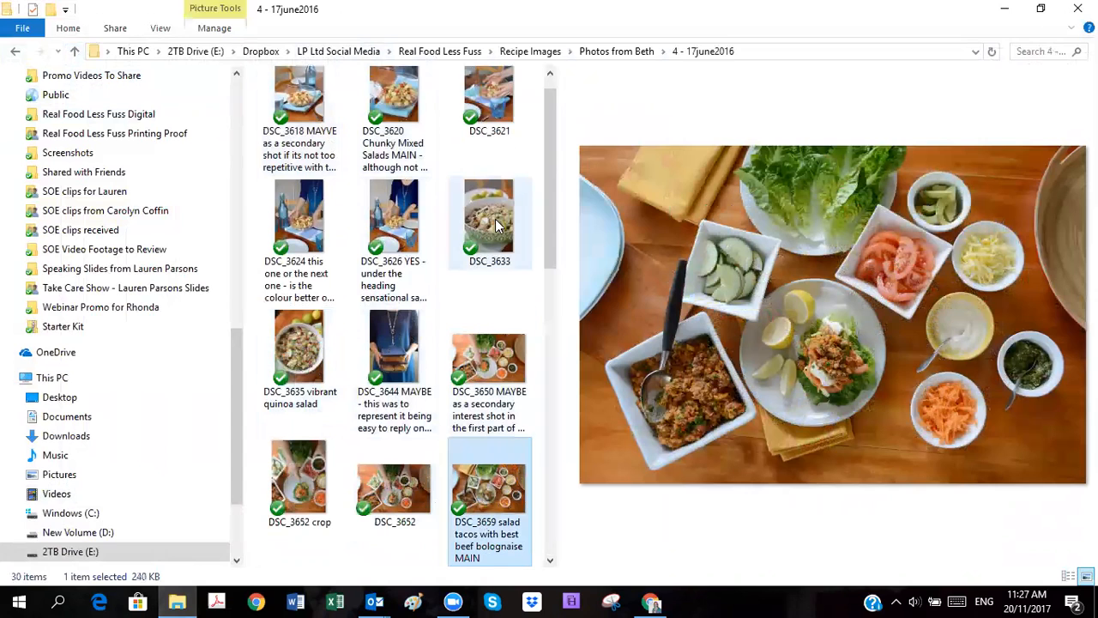
left_click(495, 222)
scroll(495, 219, "down", 4)
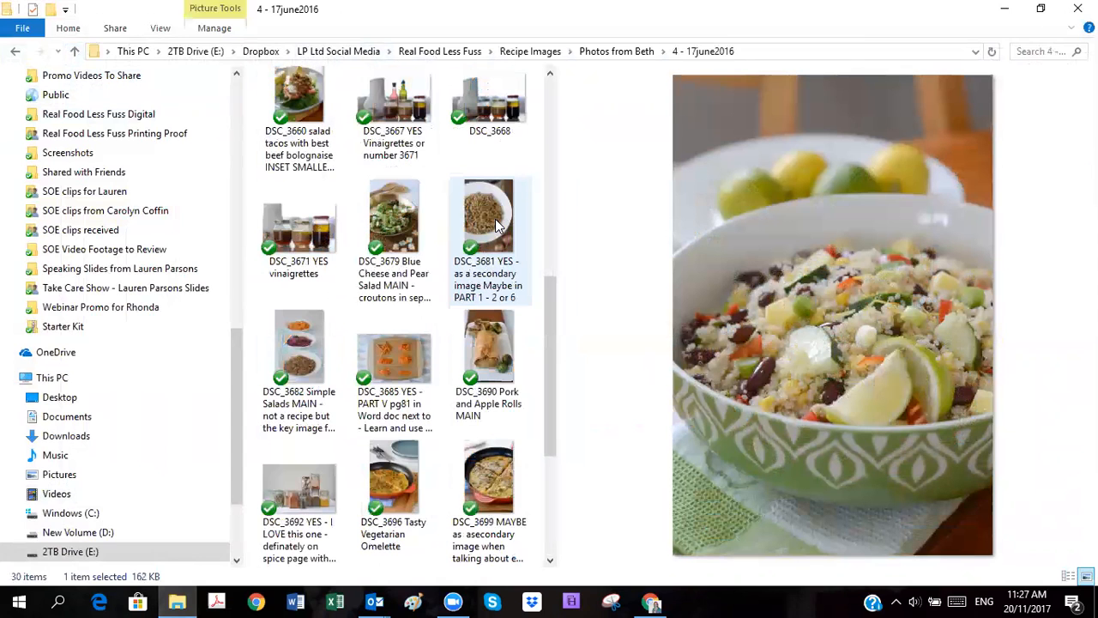
left_click(404, 225)
scroll(396, 369, "down", 2)
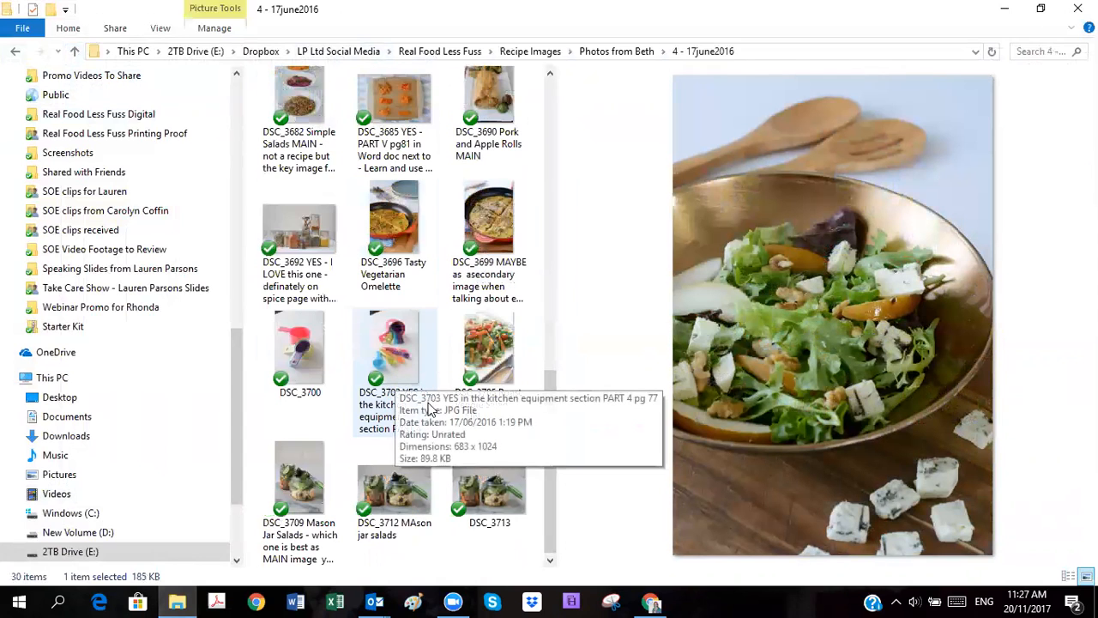
left_click(481, 357)
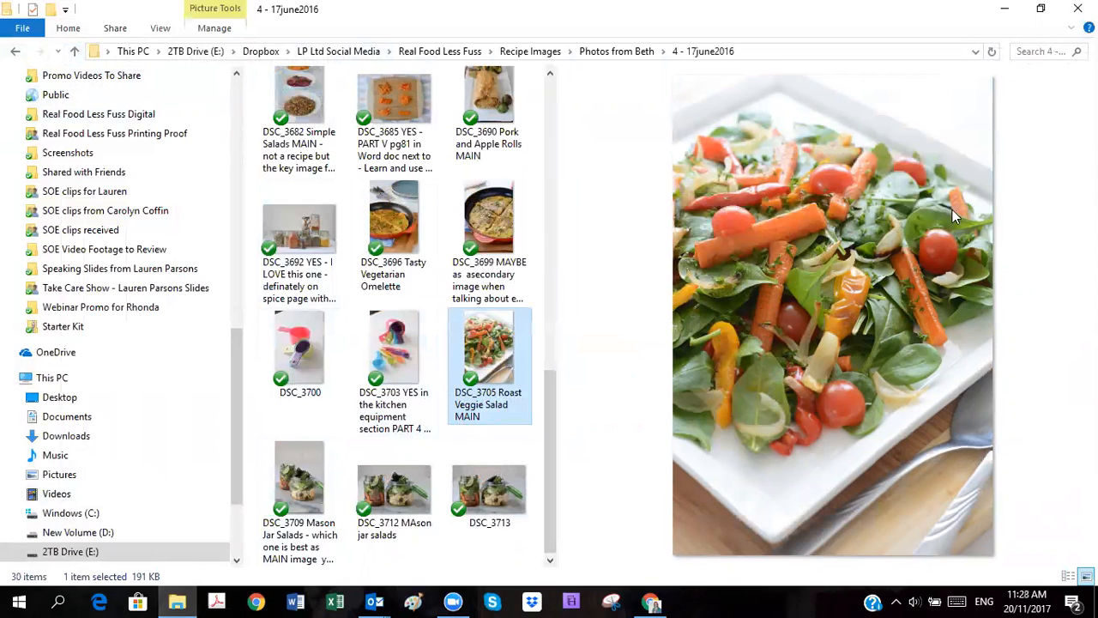
Copy the Tues Tip hashtags #TuesdayTopTip #TopTips #FitTip from Master Plan and add them on a new line to Quick Tips B27.
left_click(1007, 13)
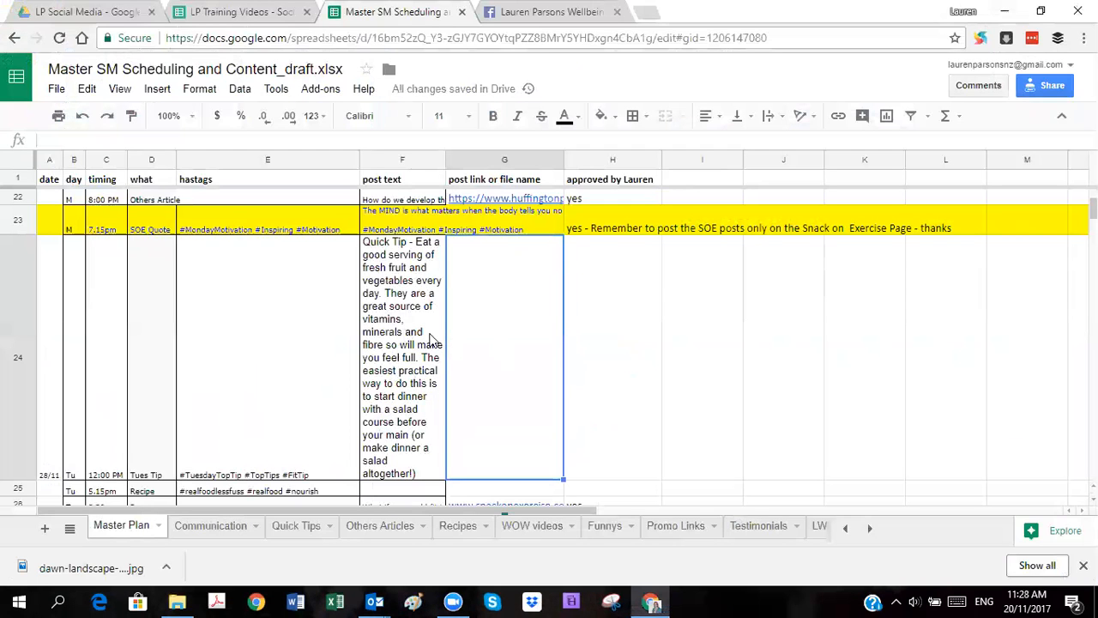
left_click(405, 303)
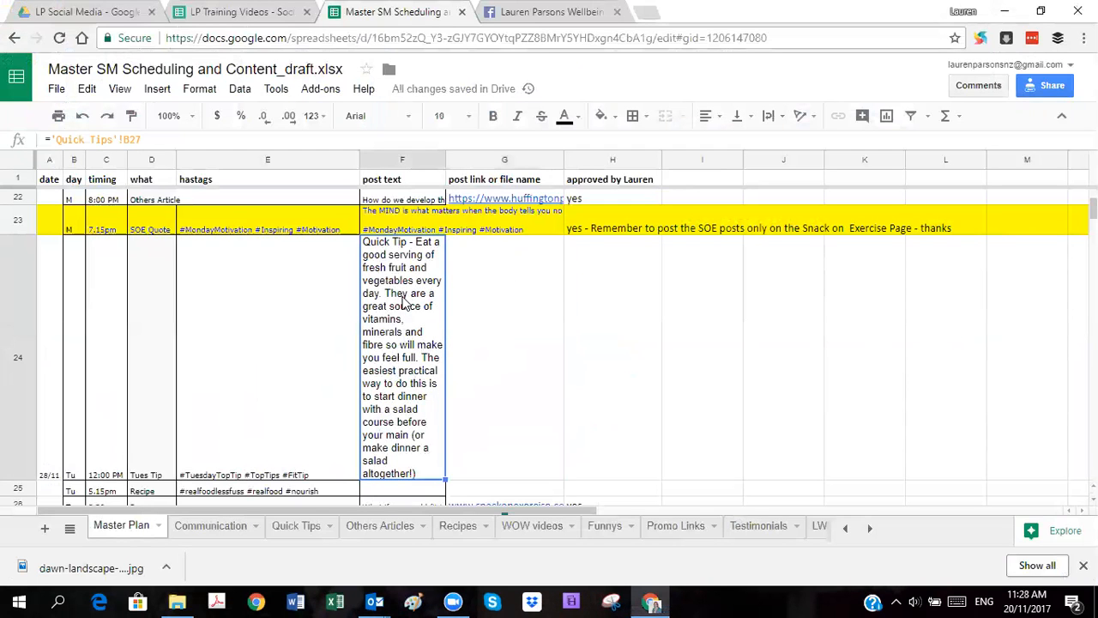
left_click(284, 473)
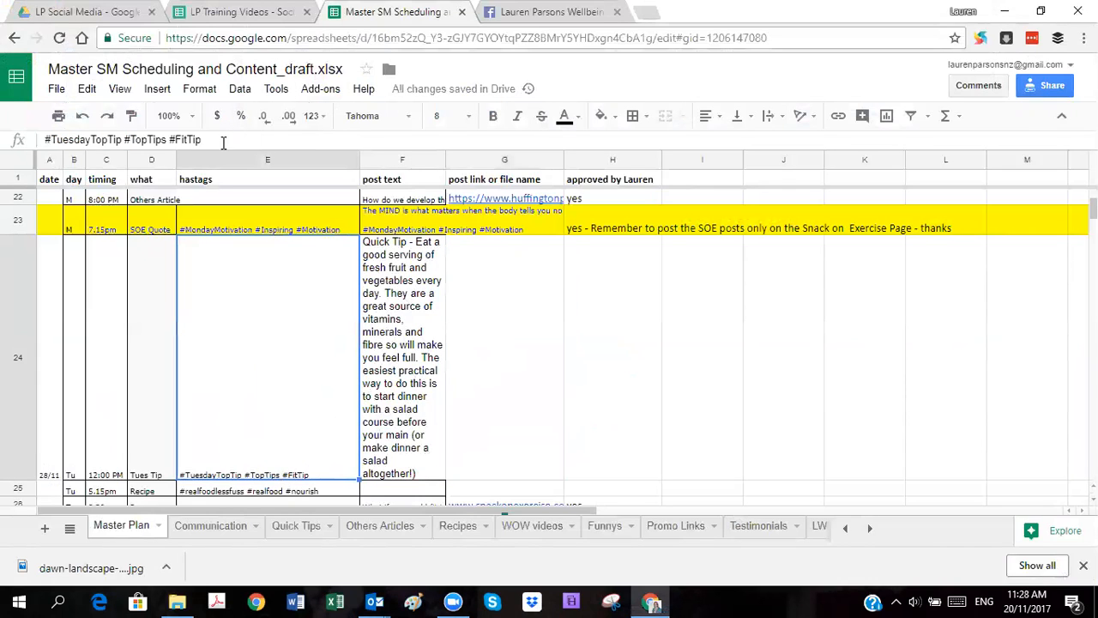
left_click_drag(220, 140, 10, 148)
left_click(420, 468)
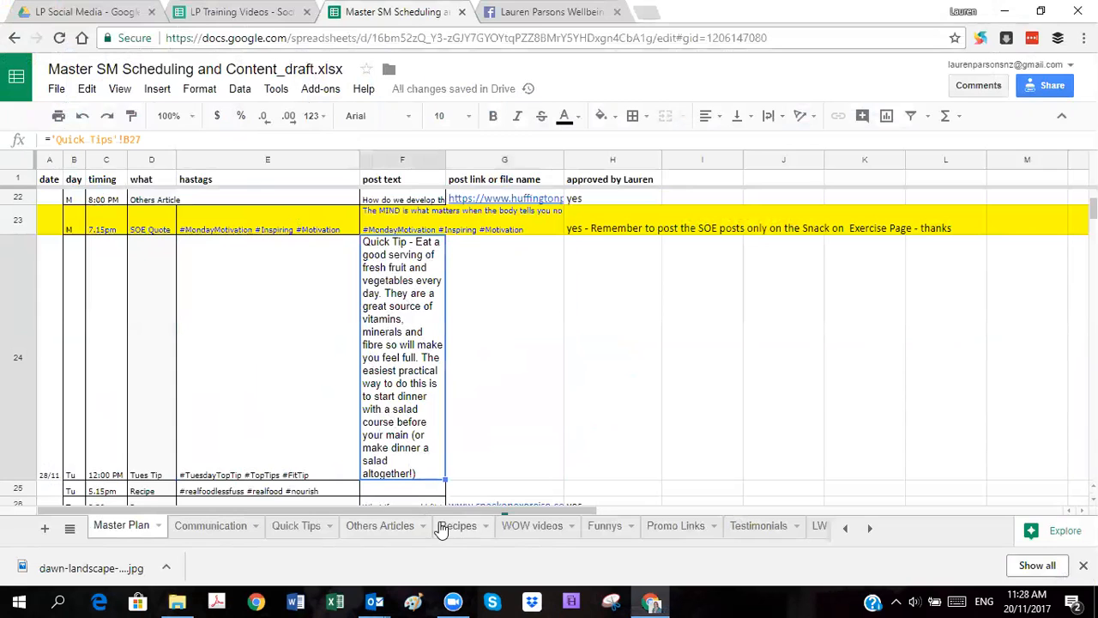
left_click(314, 527)
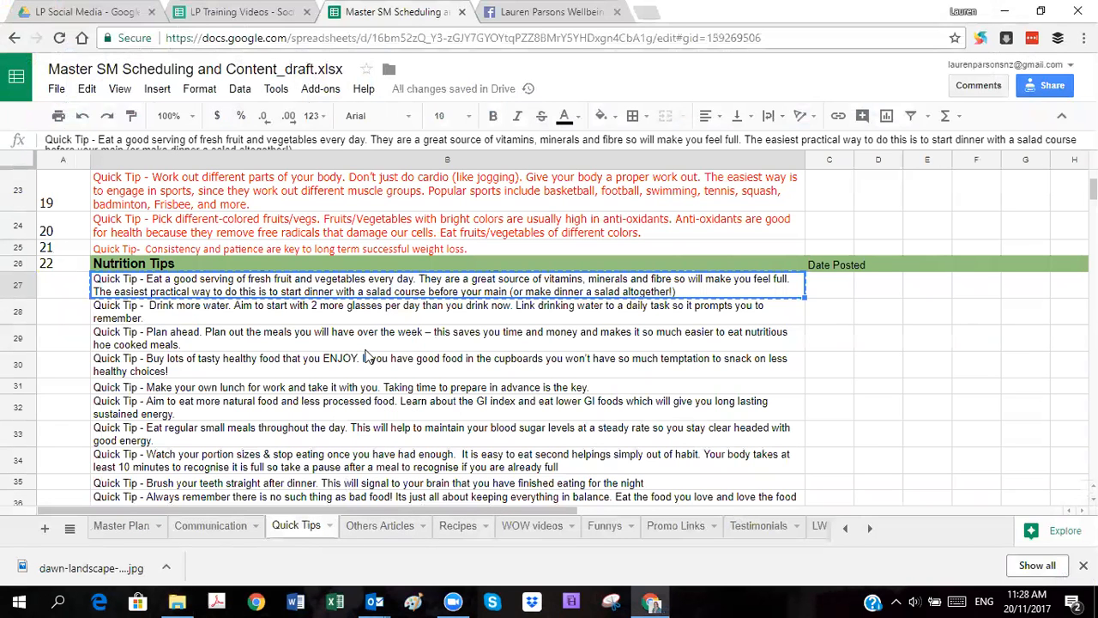
key("ctrl+c")
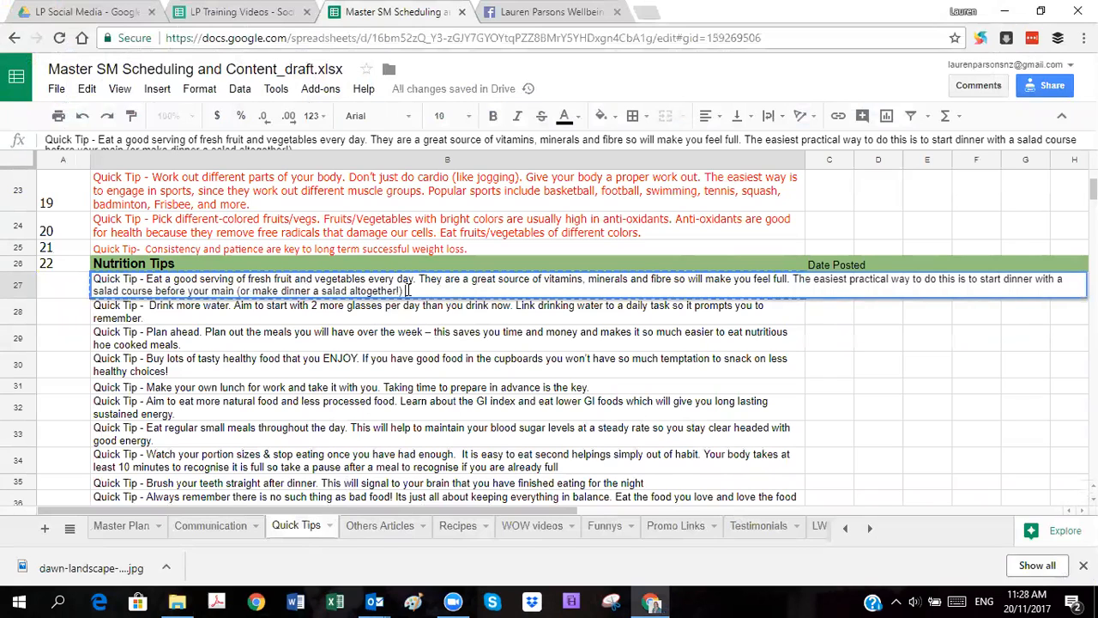
key("ctrl+Return")
key("ctrl+v")
key("Return")
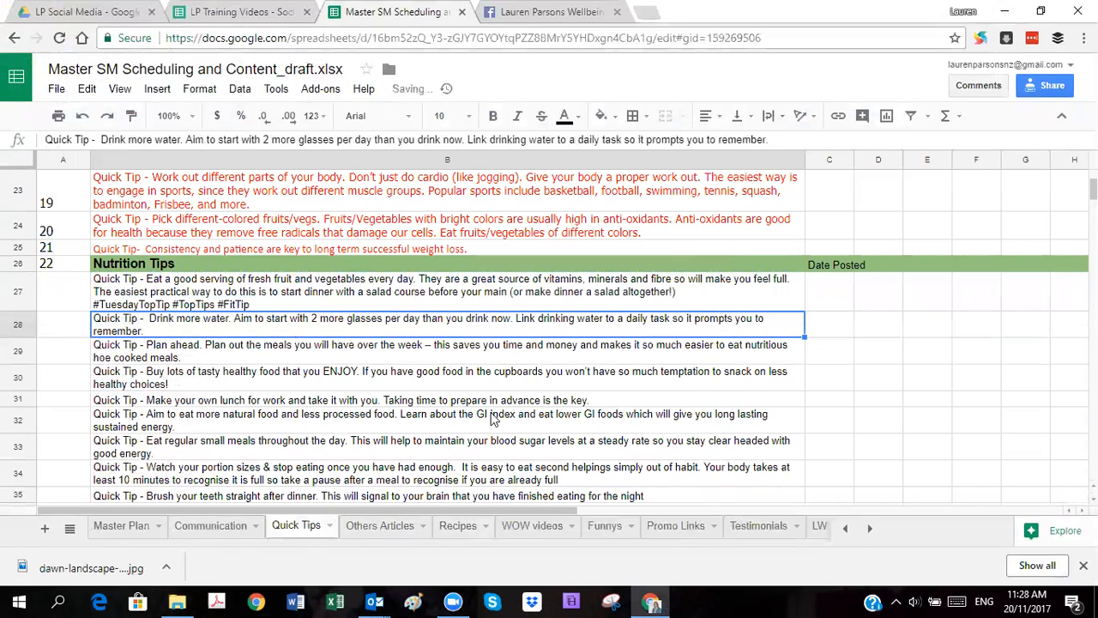
Check the linked tip text on Master Plan and mark the 28/11 Tues Tip post as approved with yes.
left_click(159, 520)
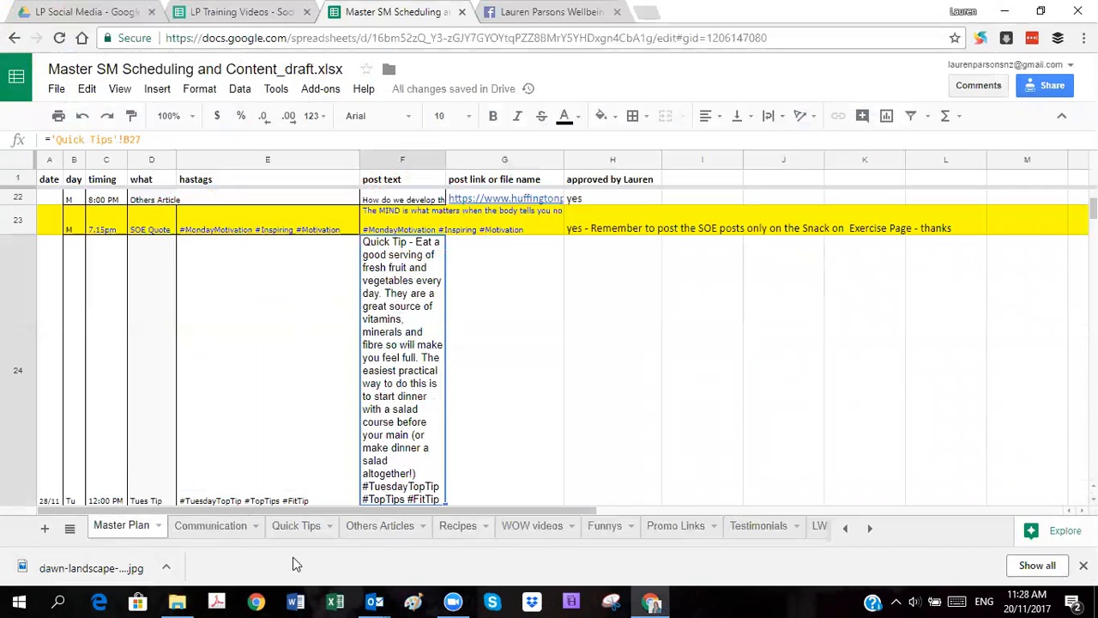
left_click(380, 526)
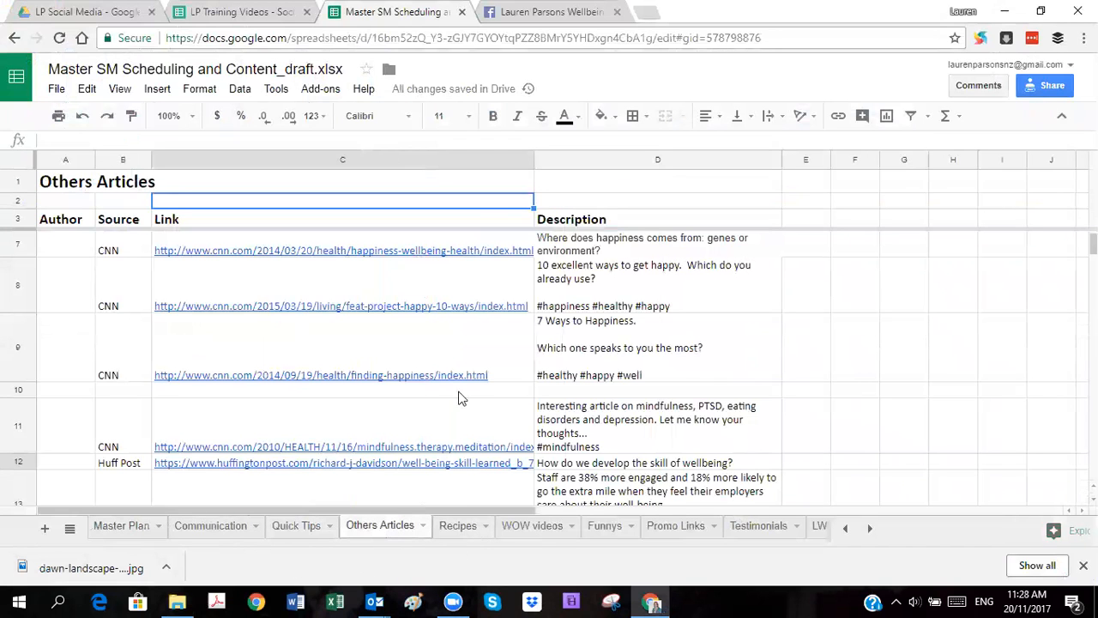
left_click(304, 528)
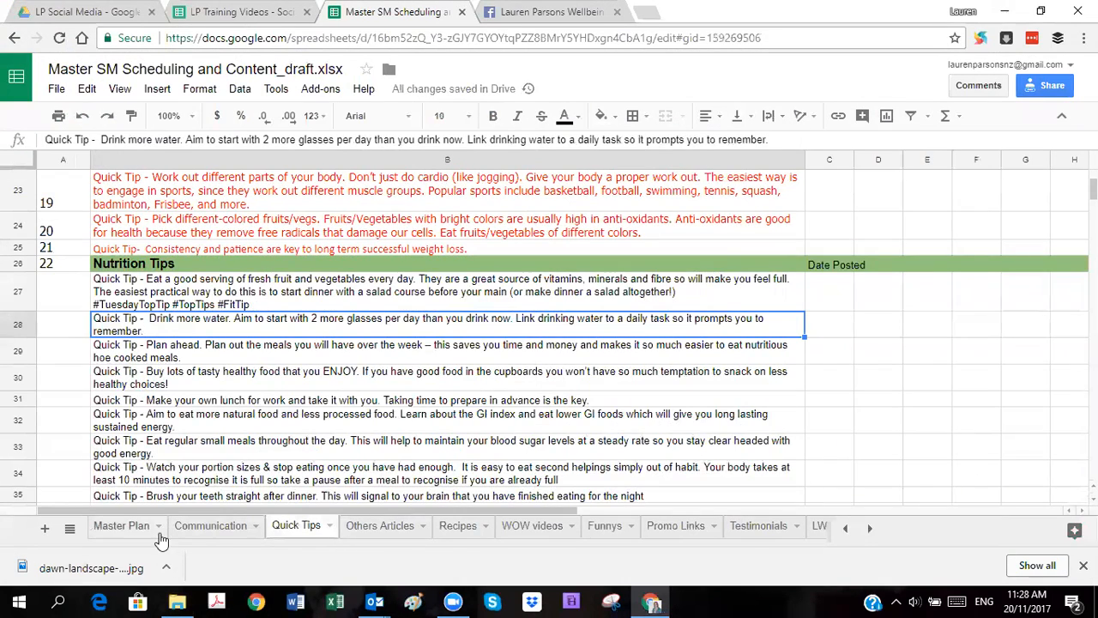
left_click(123, 531)
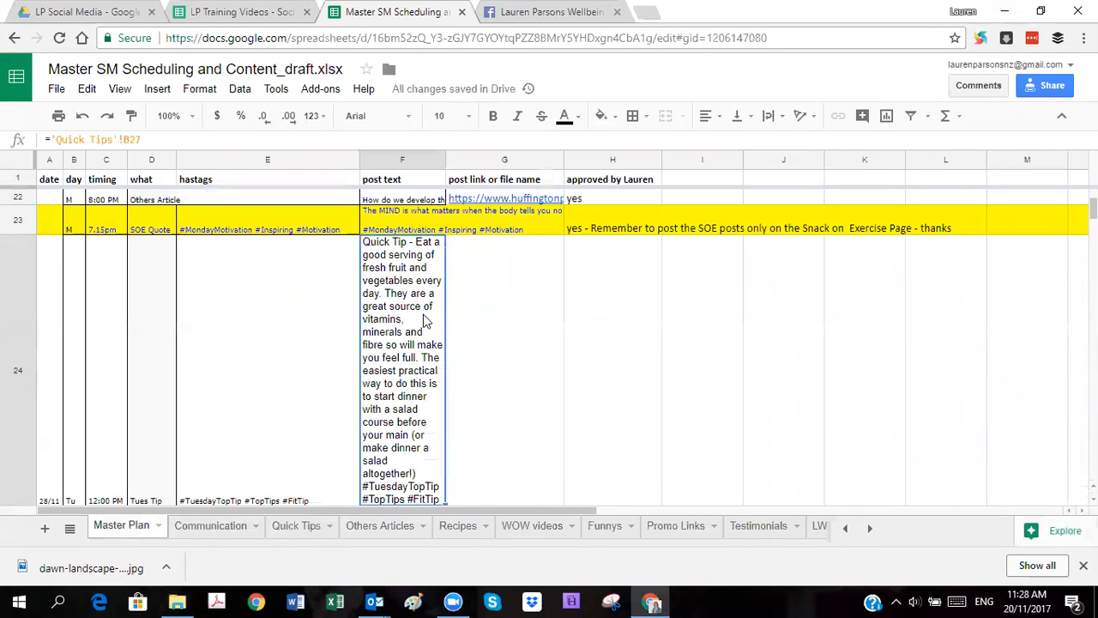
left_click(472, 355)
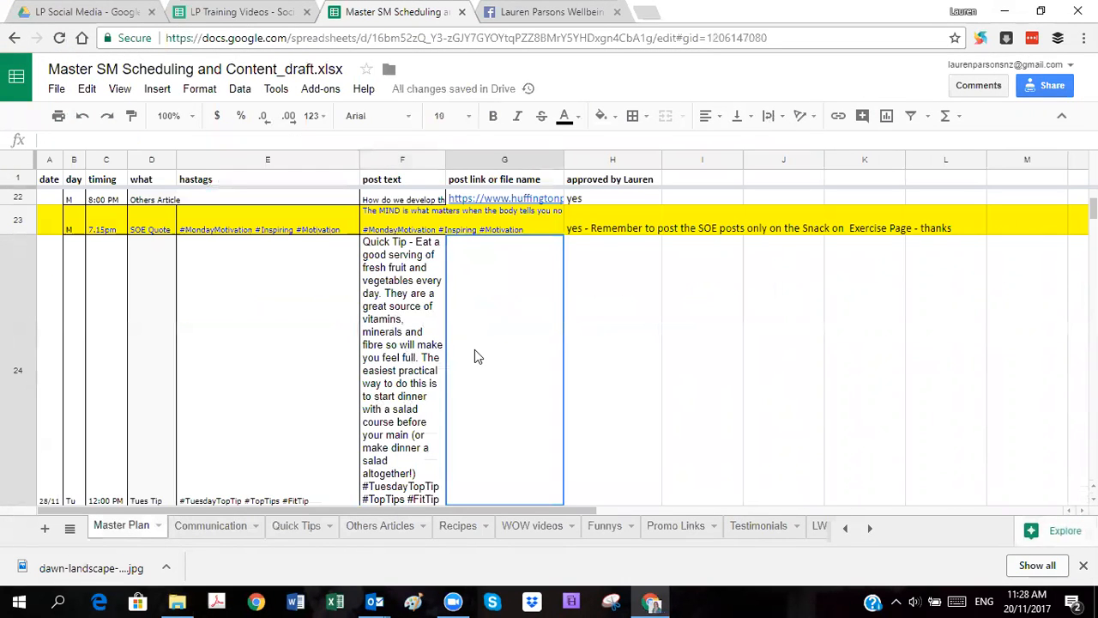
left_click(611, 357)
type("yes")
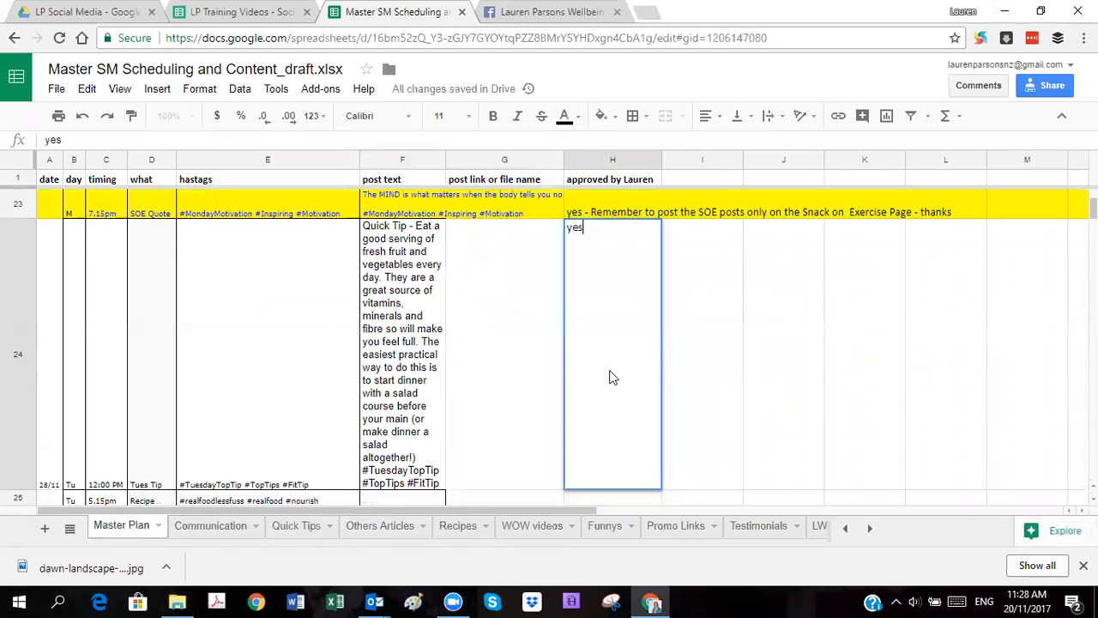
Link the Wednesday 12.30pm Live Well post text in F28 to the Active Attitude principle with the formula ='LW Principles'!B12.
scroll(544, 415, "down", 3)
left_click(400, 341)
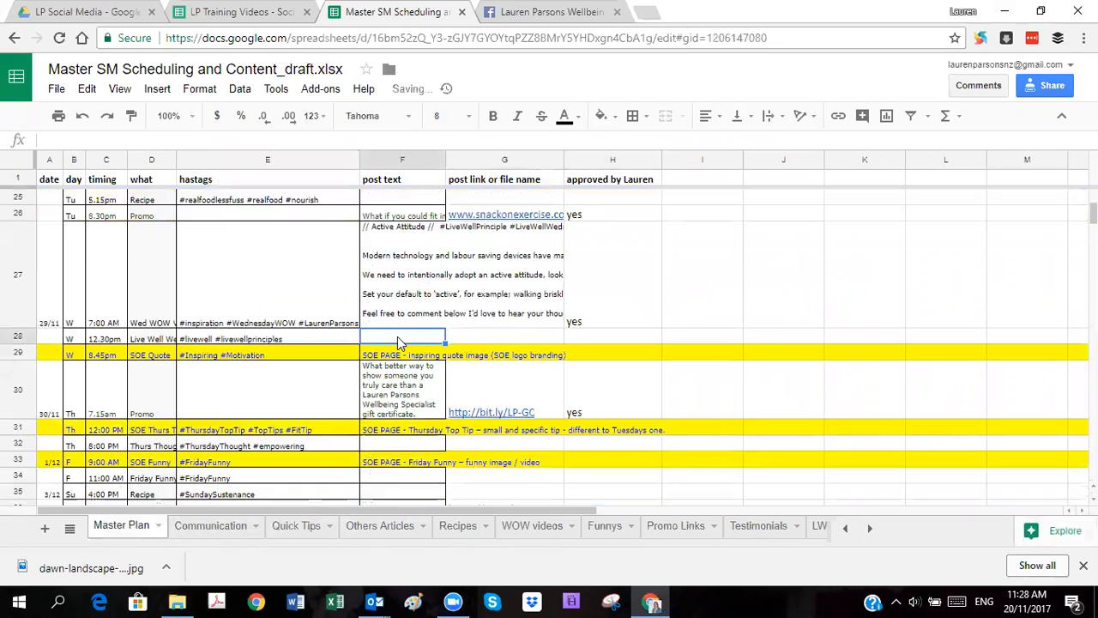
left_click(213, 344)
left_click(415, 345)
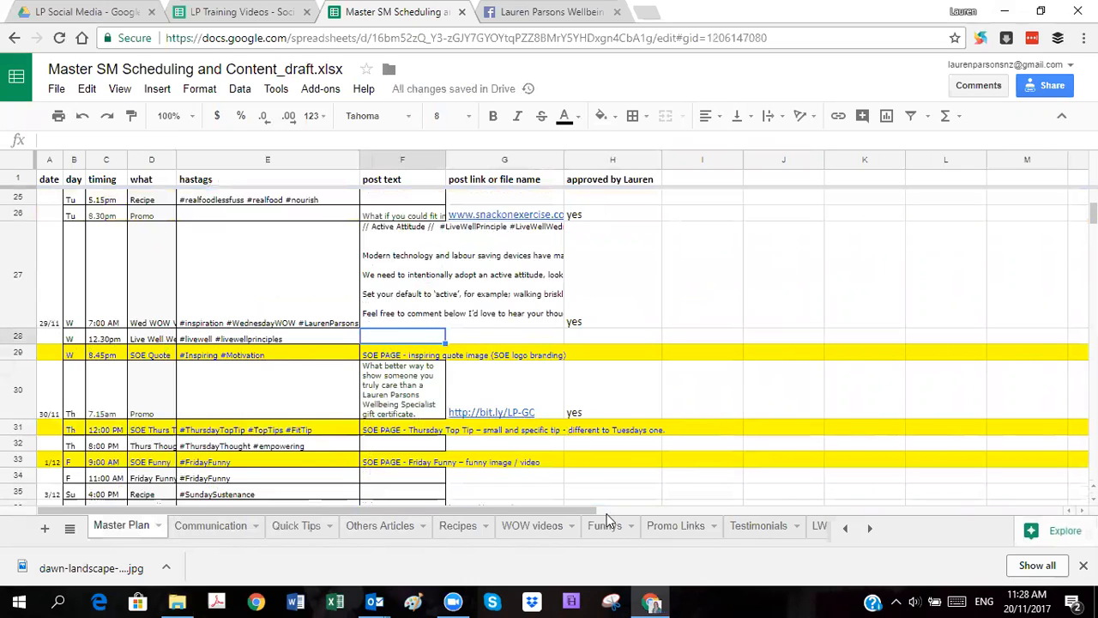
type("=")
left_click(819, 526)
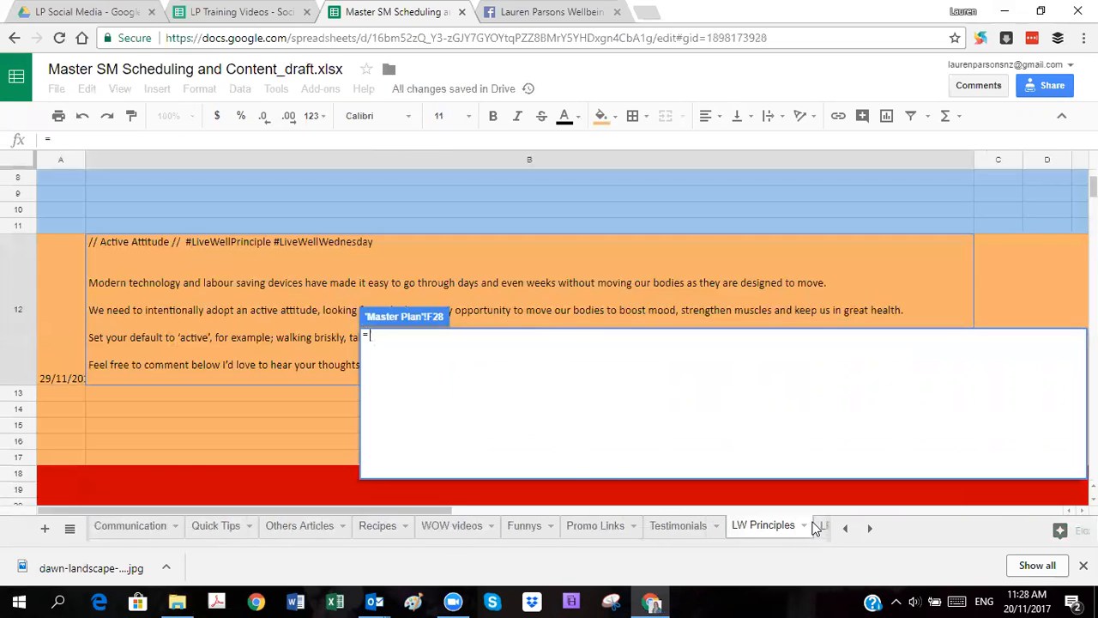
scroll(164, 324, "up", 5)
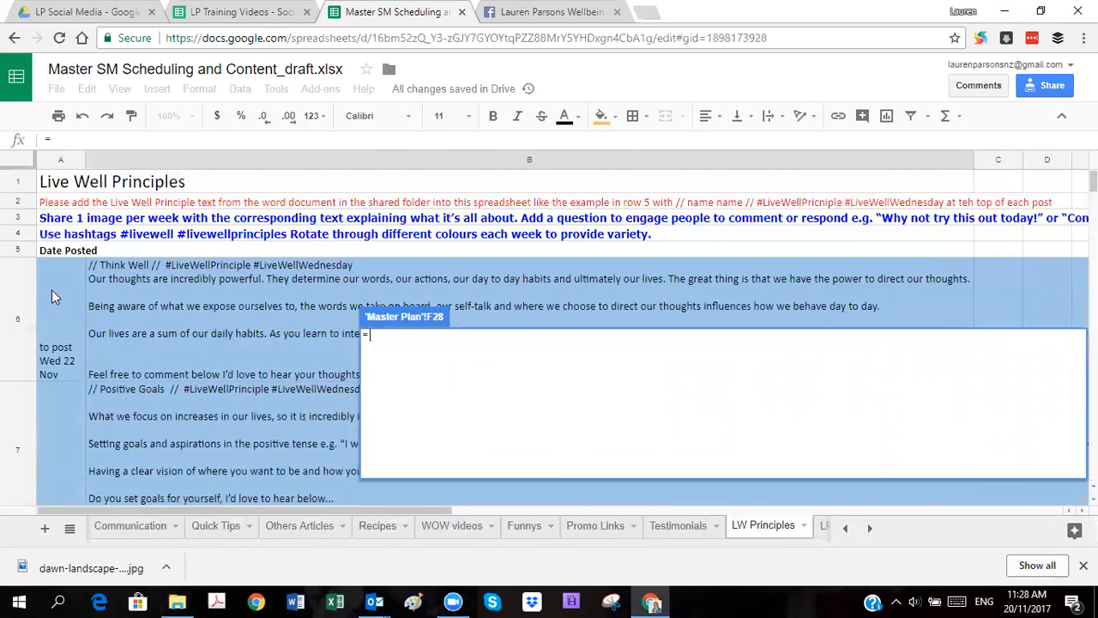
scroll(250, 316, "down", 5)
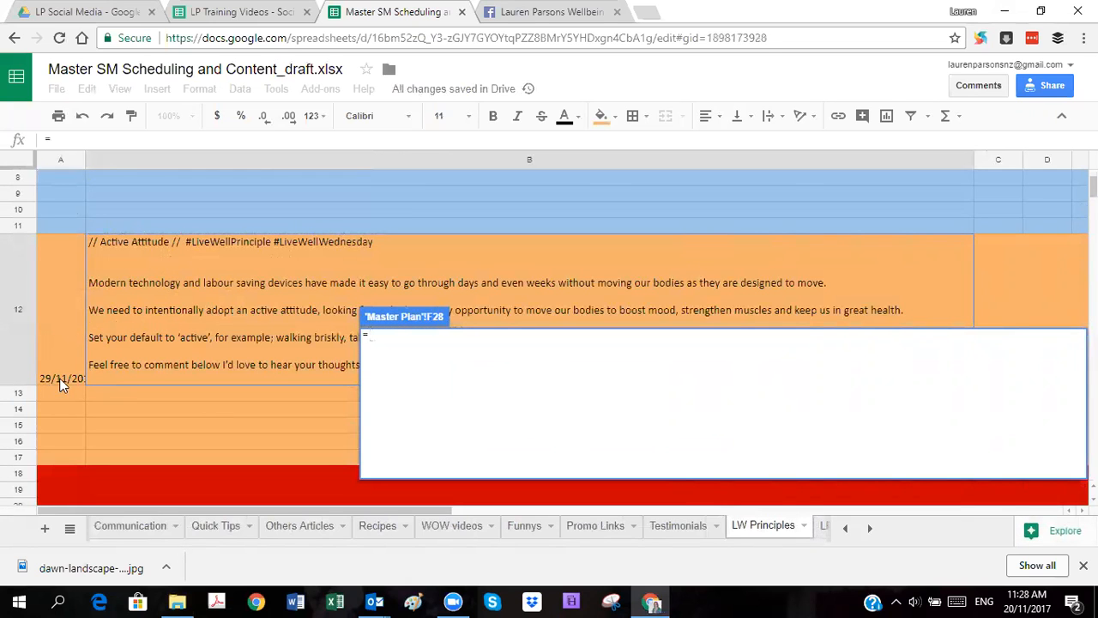
left_click(214, 320)
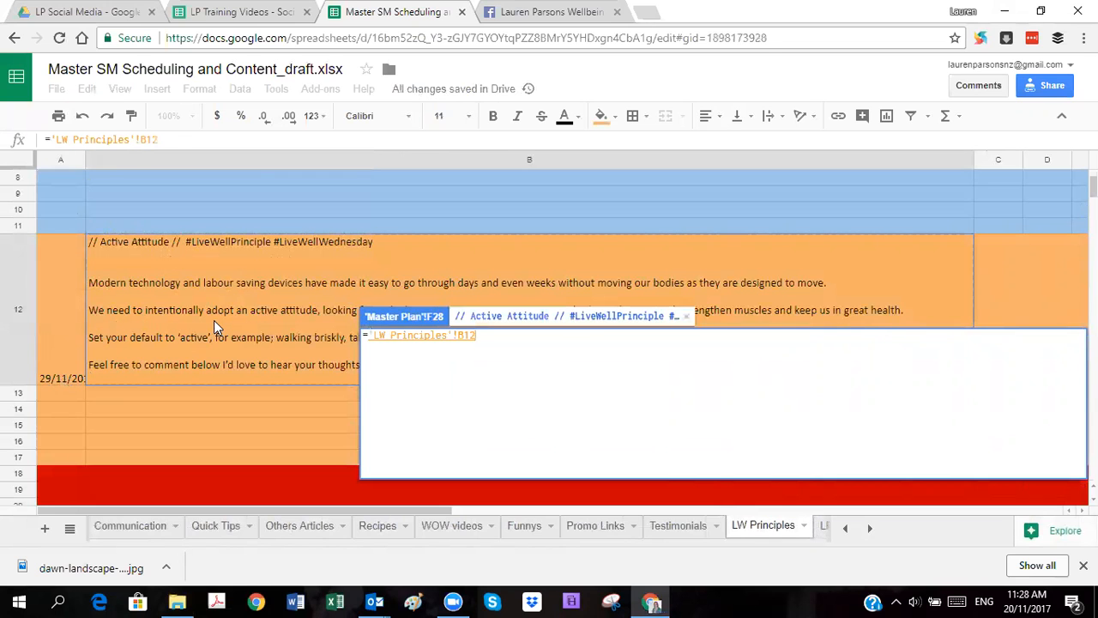
key("Return")
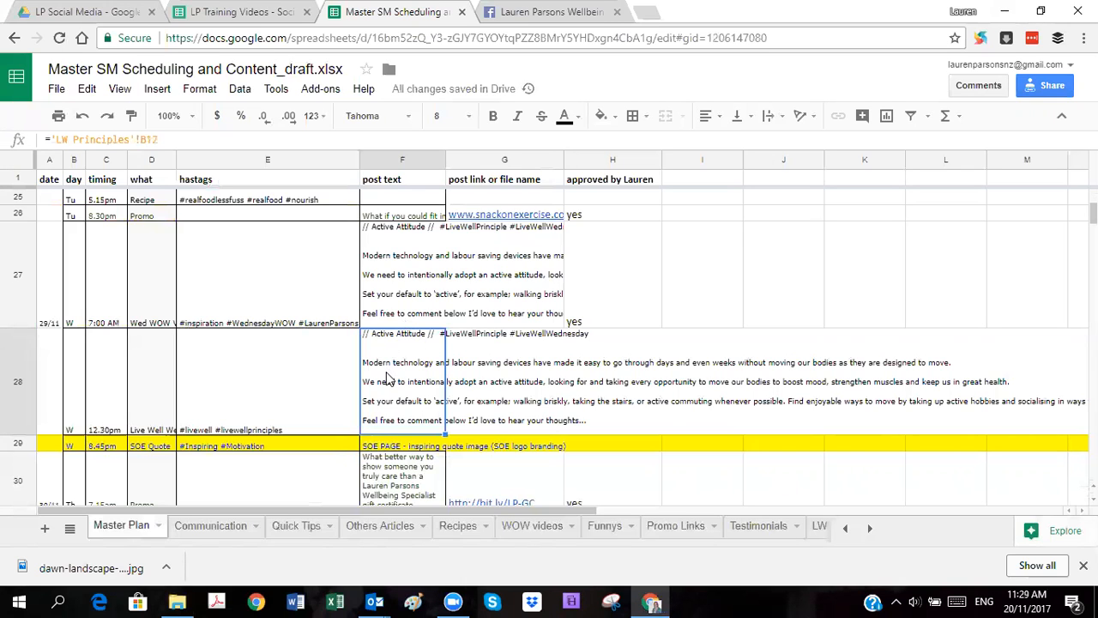
Clear the Active Attitude text from the 29/11 Wed WOW row and mark the 12.30pm Live Well post as approved with yes.
left_click(395, 323)
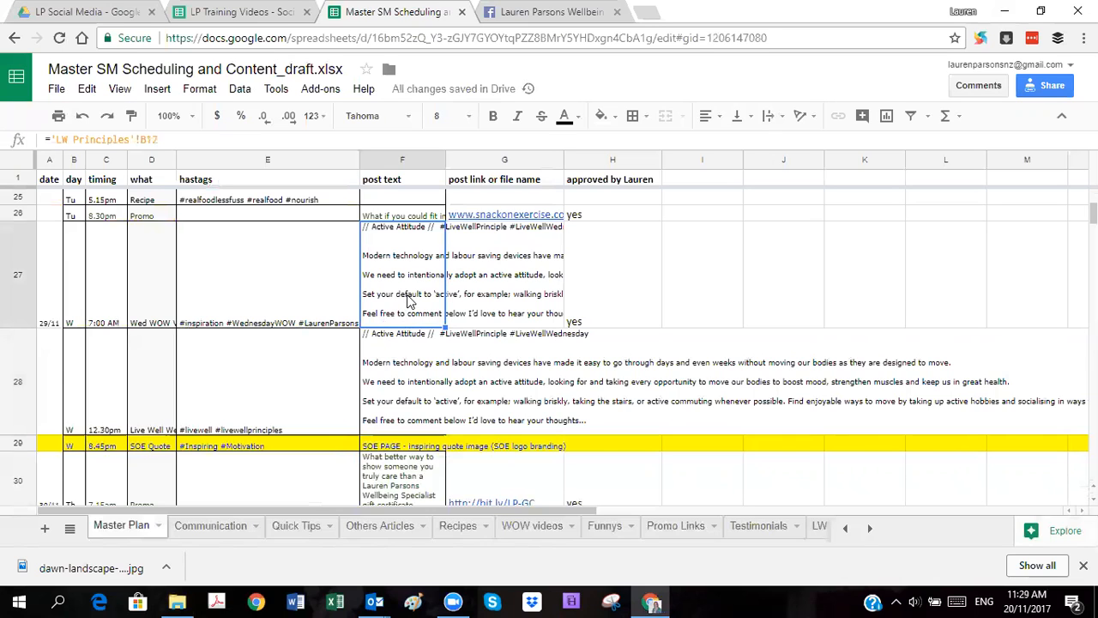
key("Delete")
left_click(397, 326)
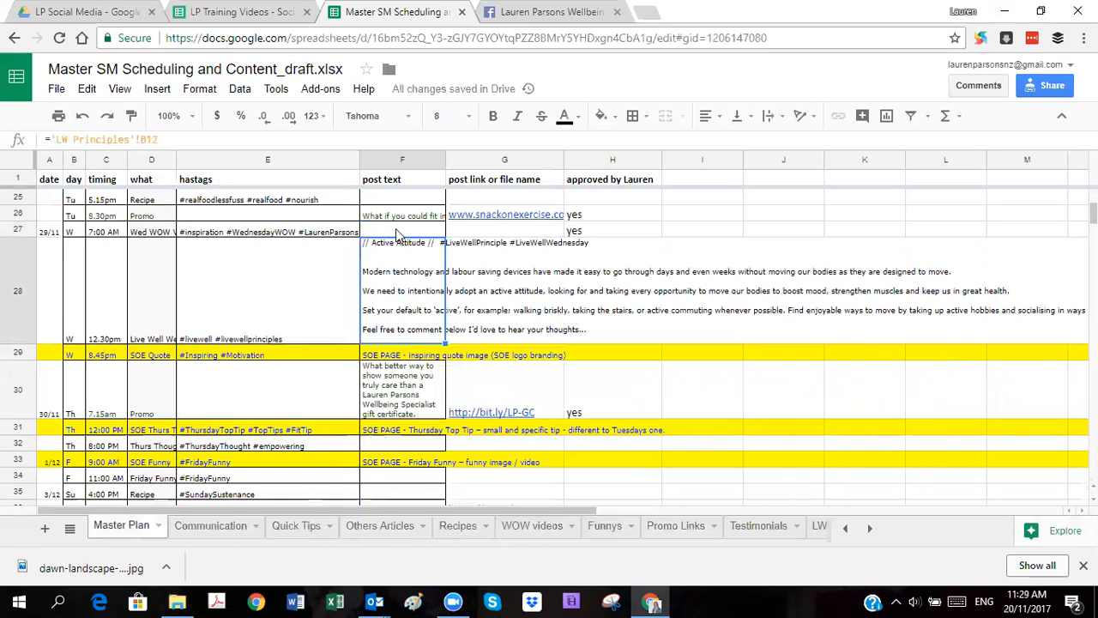
left_click(580, 286)
type("yes")
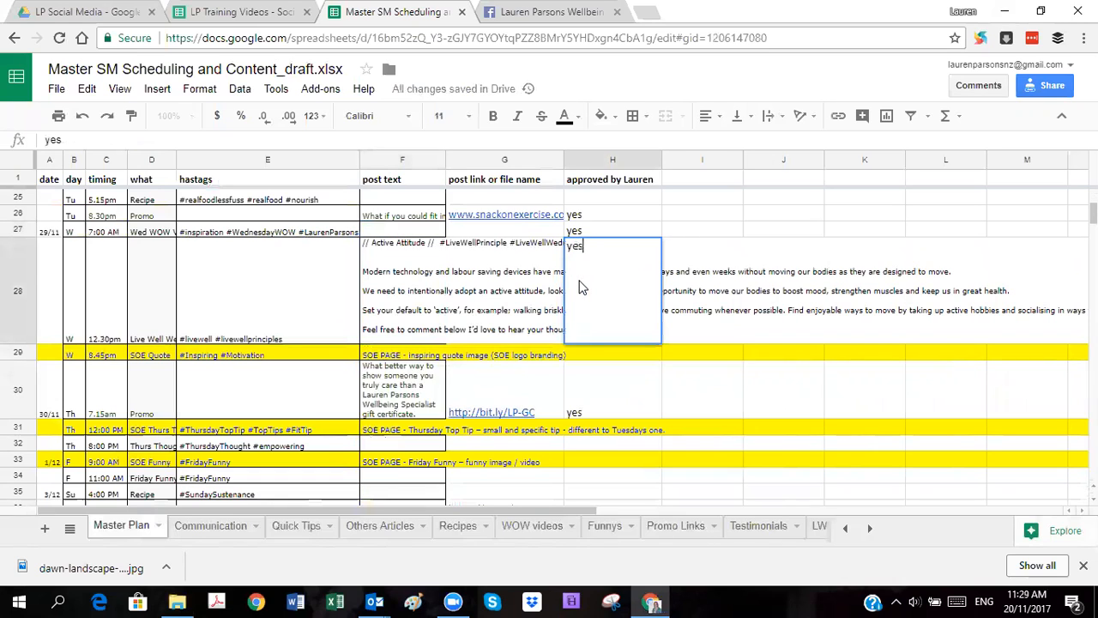
Switch to File Explorer and view the Active Attitude image LWP13 in Live Well Principles > LiveWellPrinciples_Canva, then return to the schedule.
left_click(493, 273)
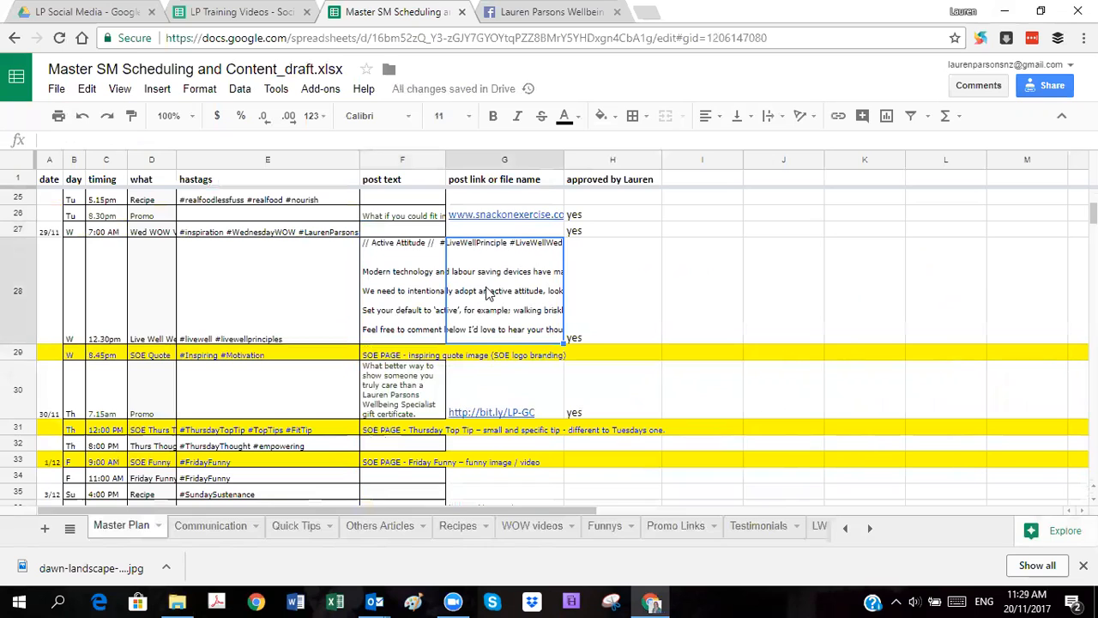
left_click(177, 600)
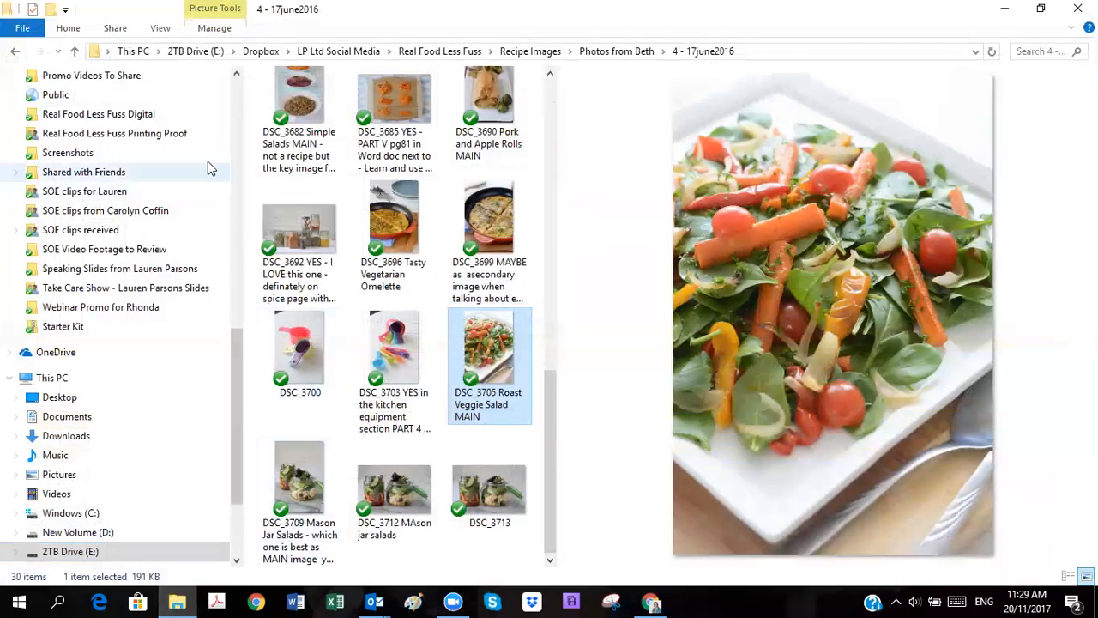
left_click(356, 53)
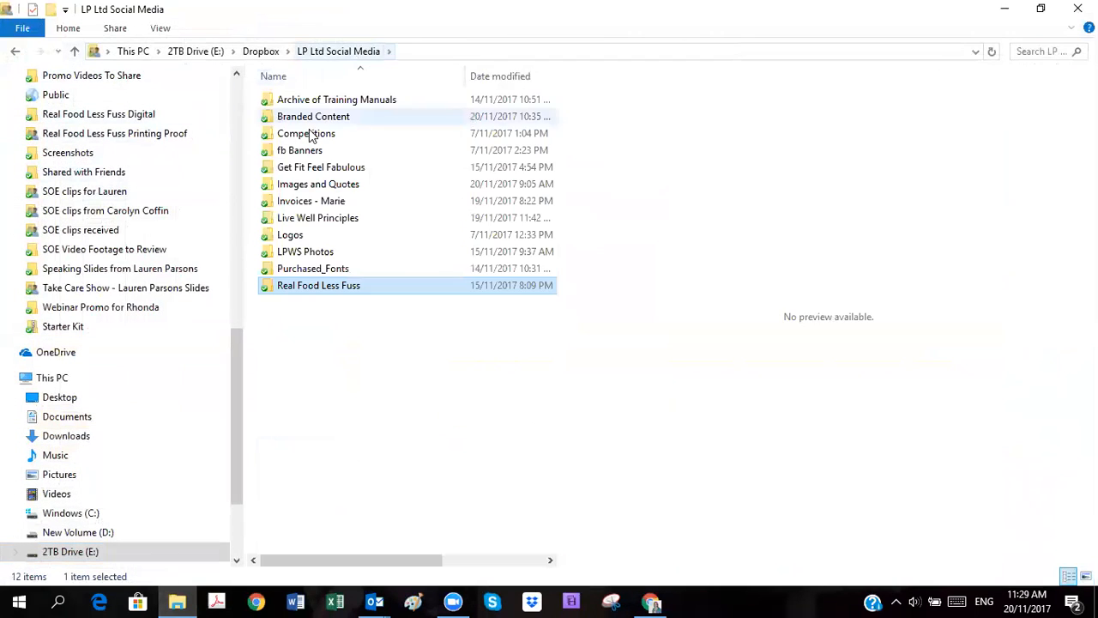
double_click(325, 187)
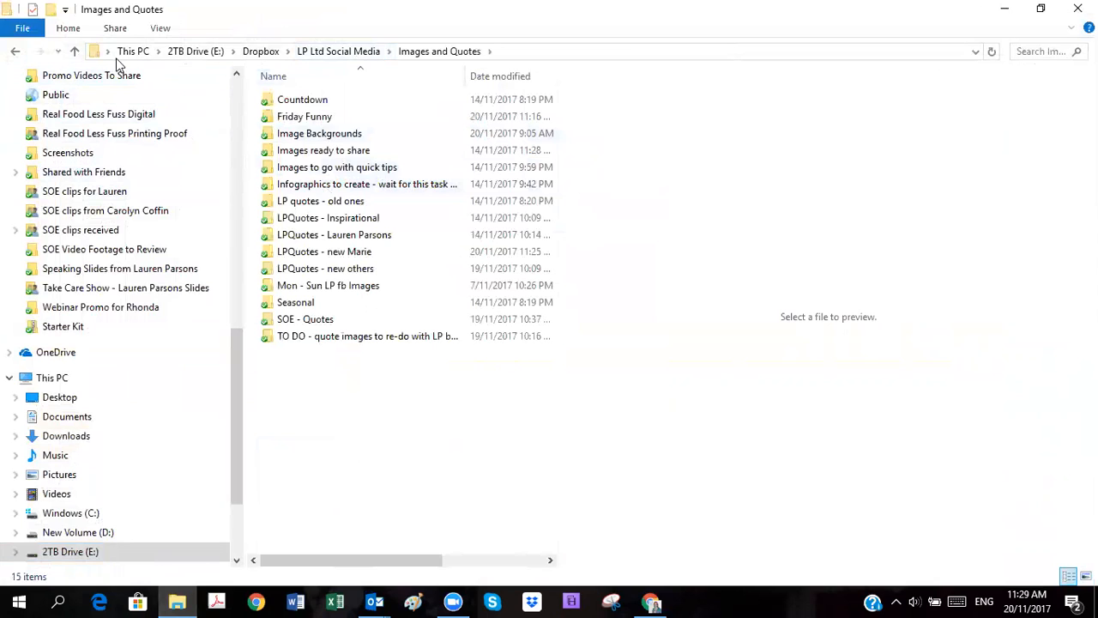
left_click(75, 50)
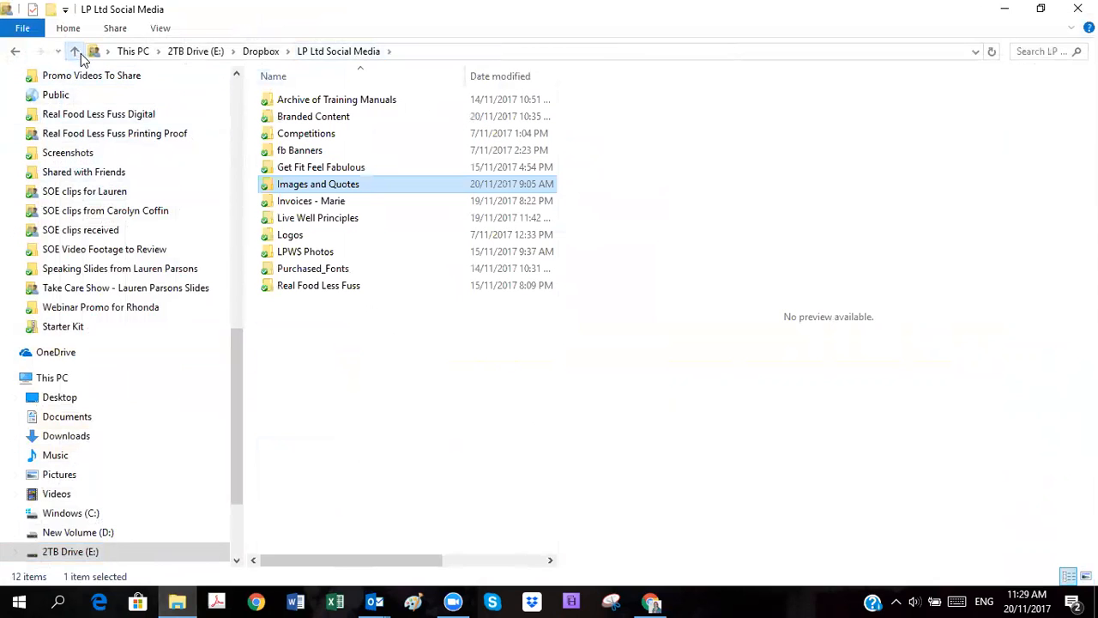
double_click(299, 221)
double_click(300, 116)
left_click(298, 498)
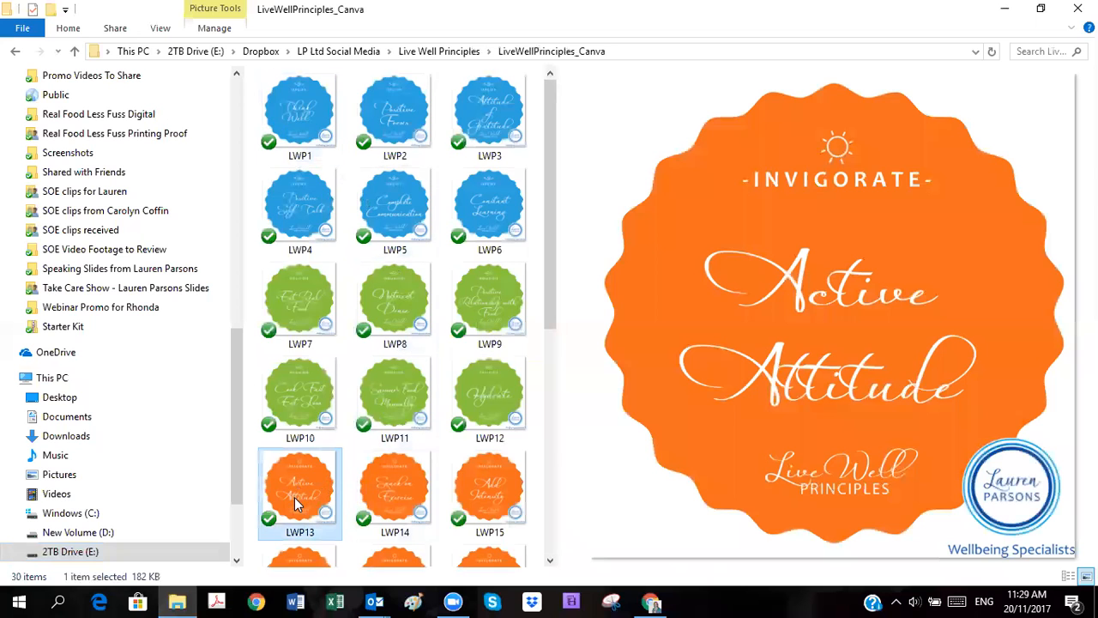
scroll(314, 485, "down", 5)
scroll(305, 283, "up", 3)
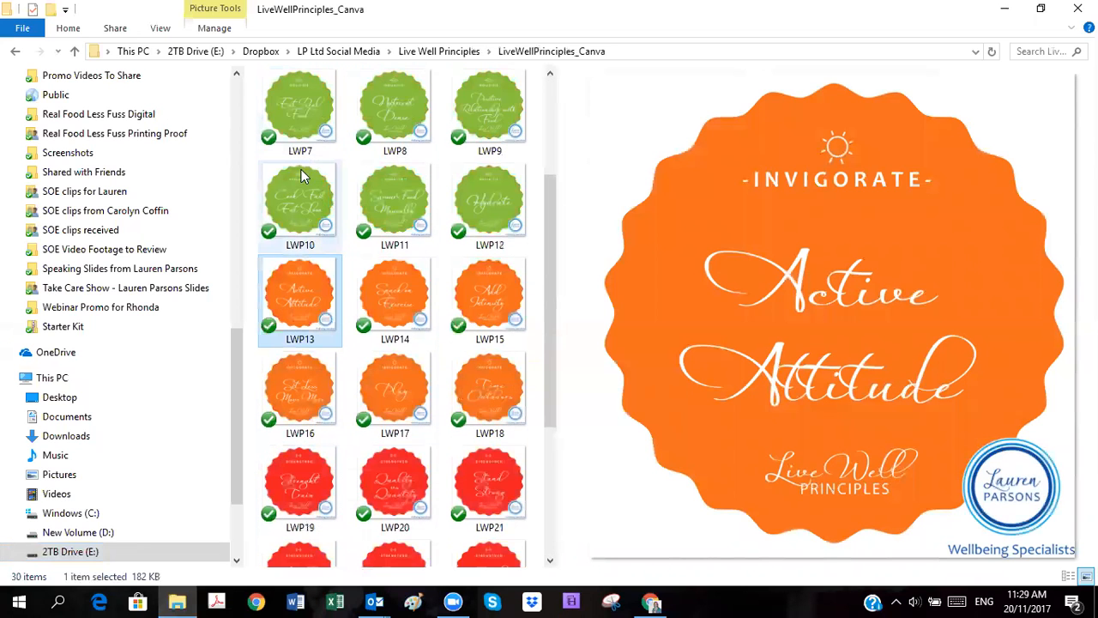
left_click(1005, 9)
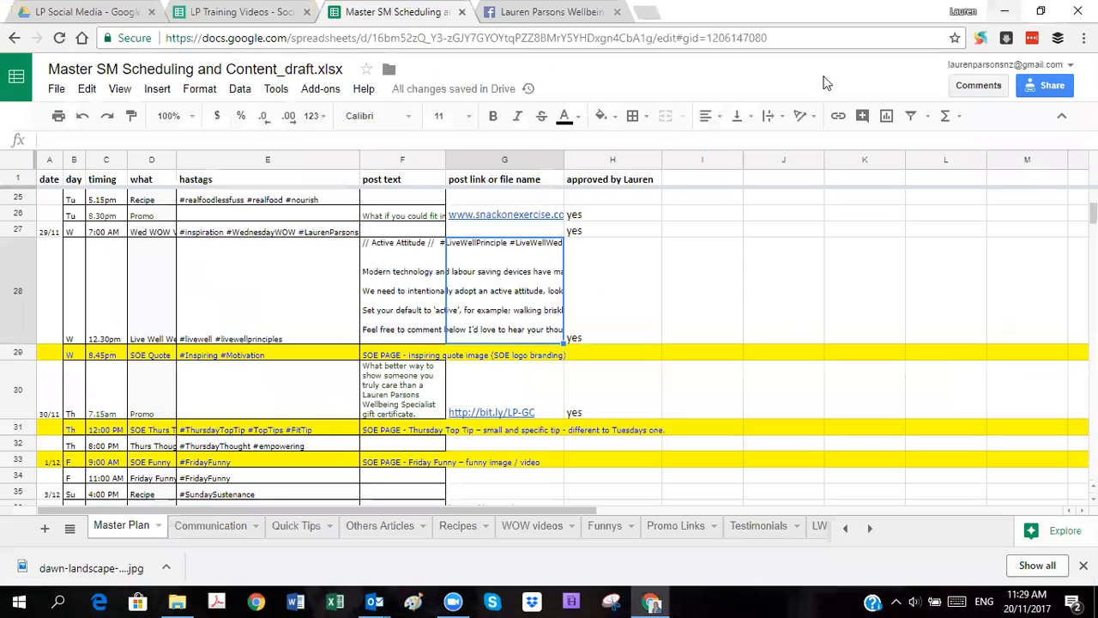
Check the Wednesday 8.45pm SOE Quote row, then switch to File Explorer and open Images and Quotes > SOE - Quotes.
left_click(410, 291)
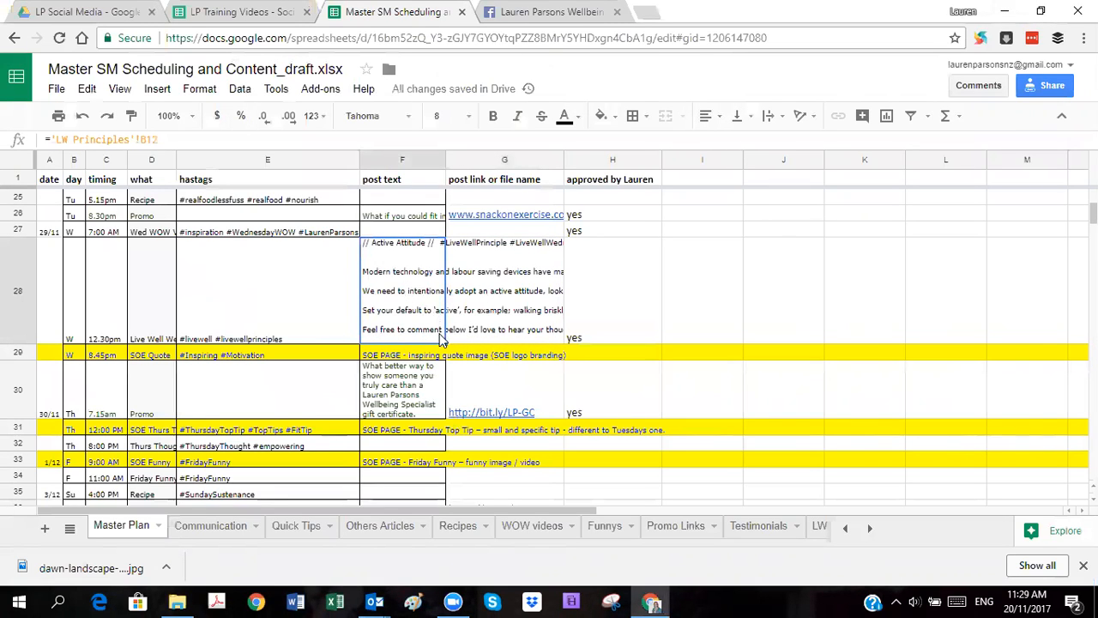
left_click(419, 355)
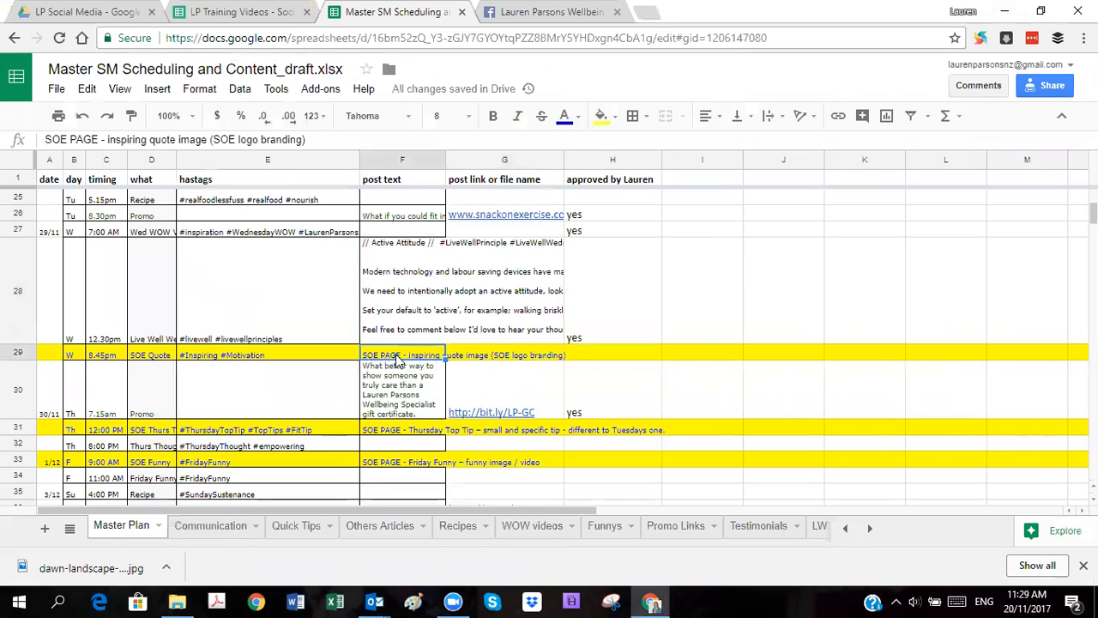
left_click(177, 600)
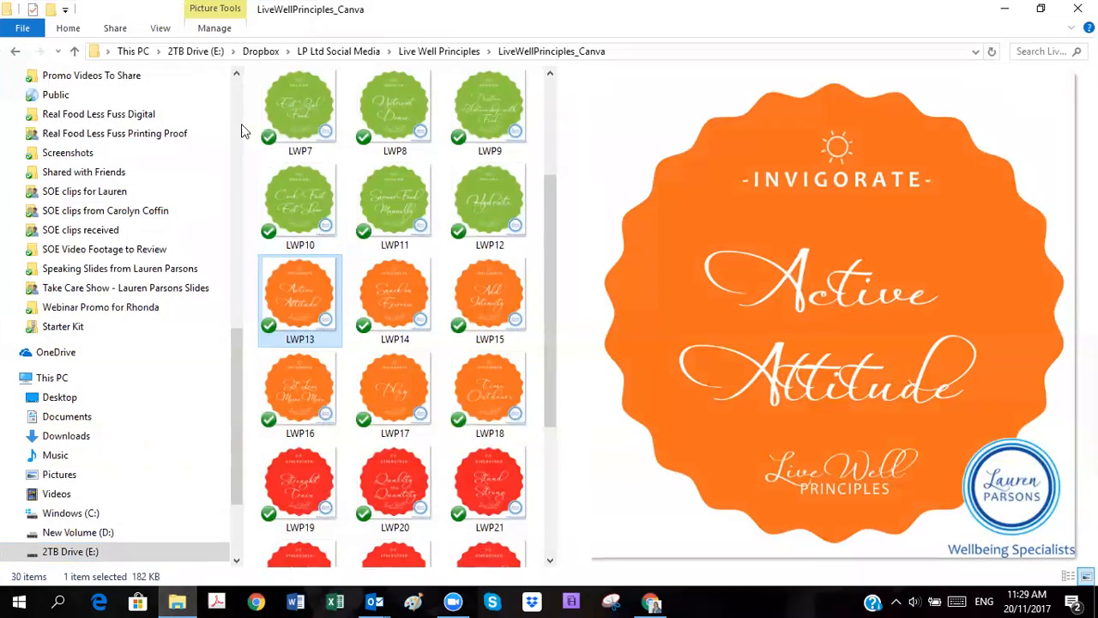
left_click(75, 52)
left_click(76, 51)
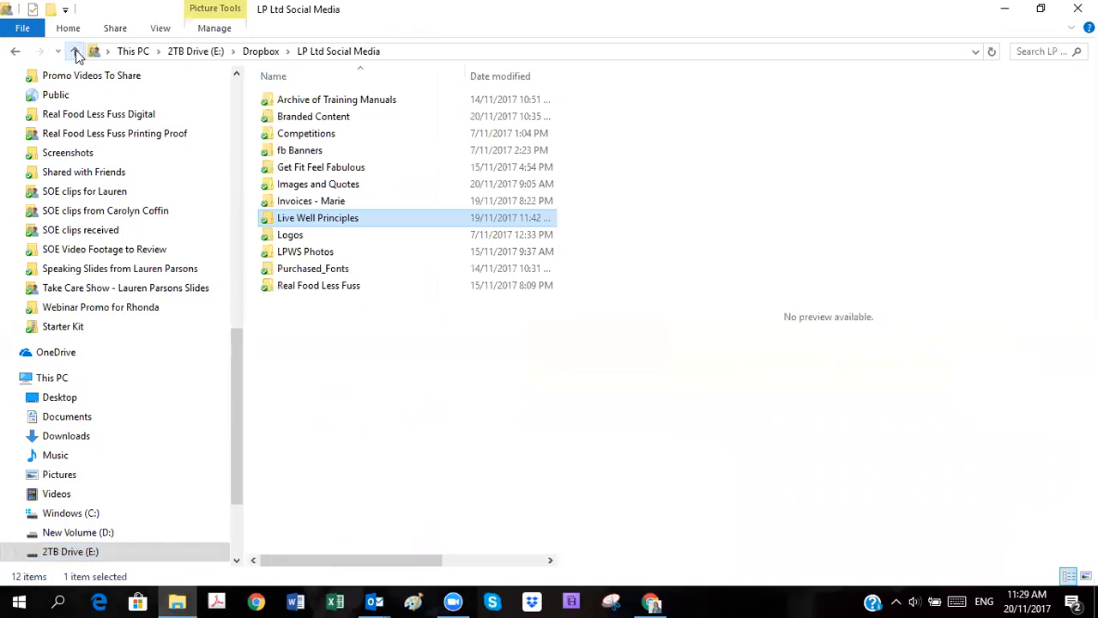
left_click(301, 187)
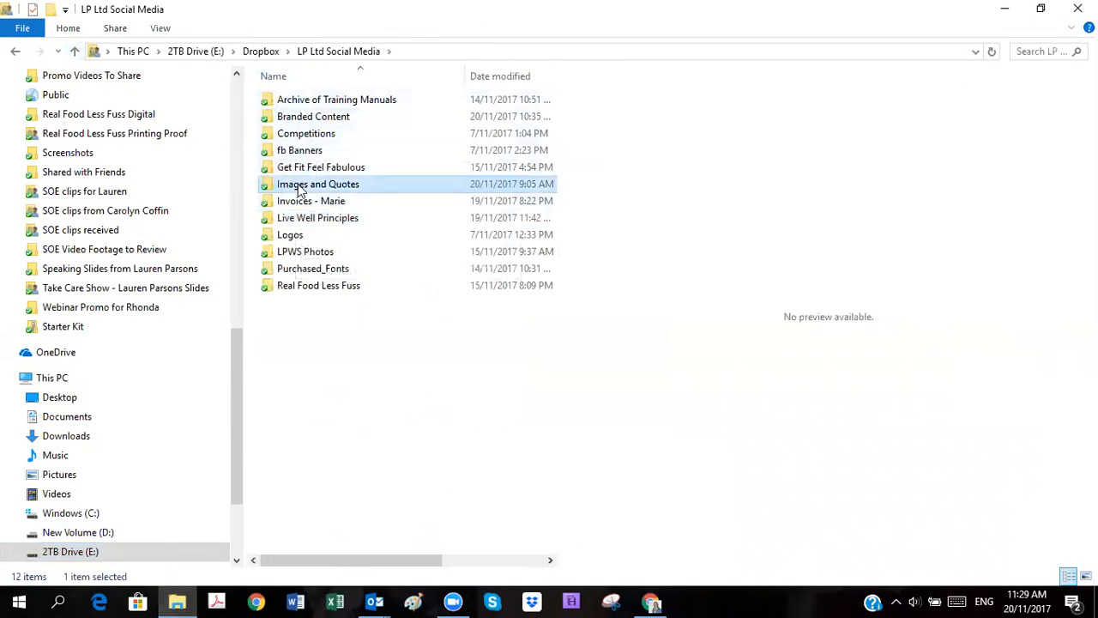
double_click(300, 187)
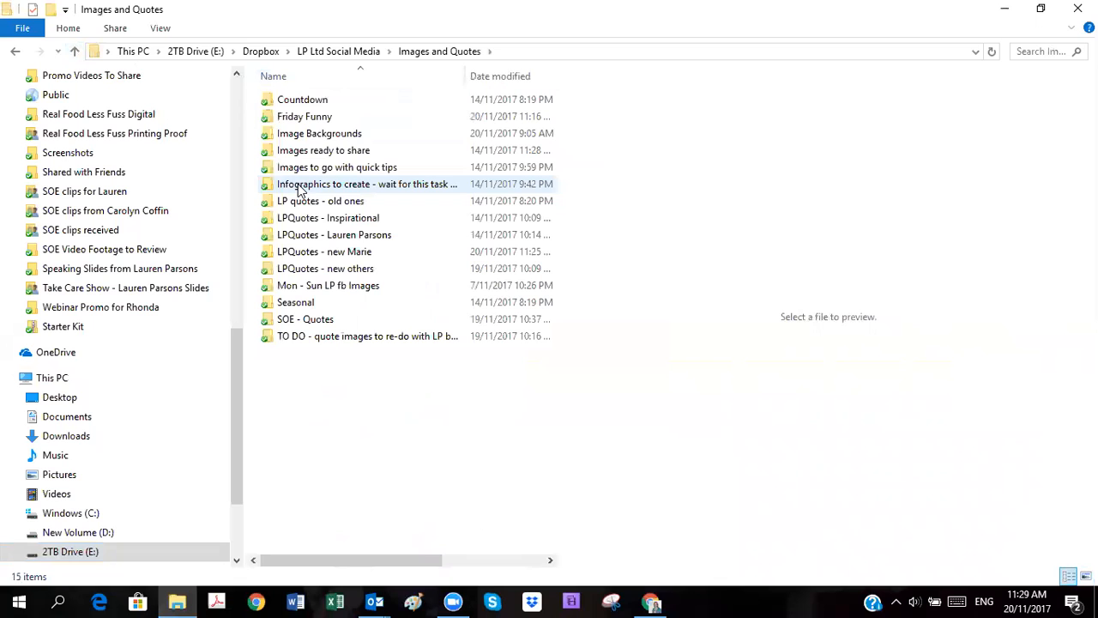
double_click(285, 322)
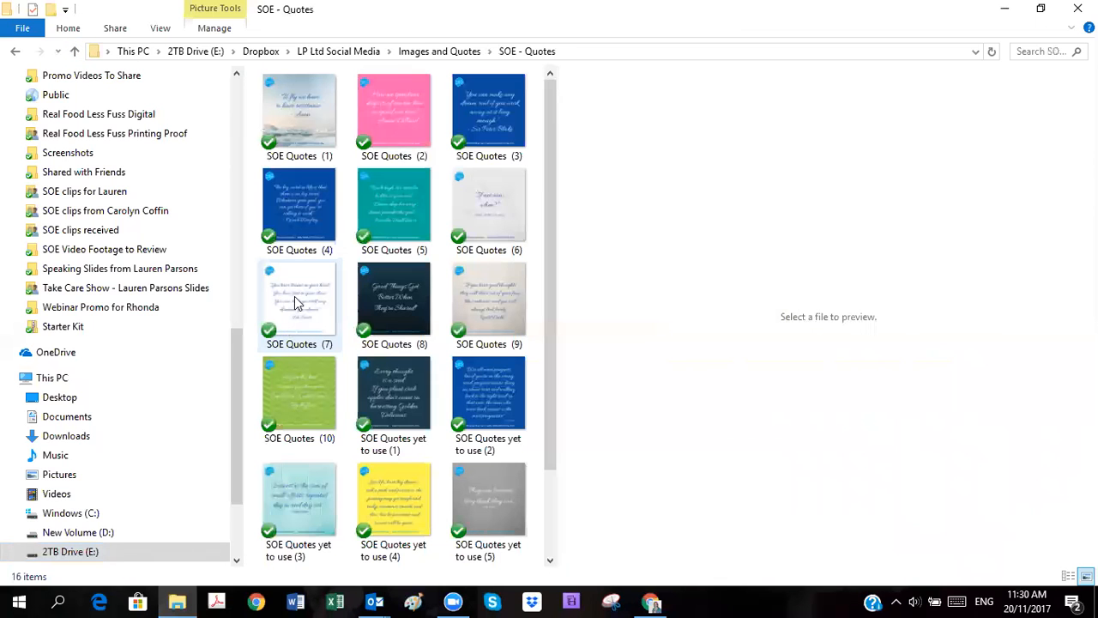
Preview the quote images in SOE - Quotes to choose an inspiring one for the Wednesday SOE post.
left_click(383, 140)
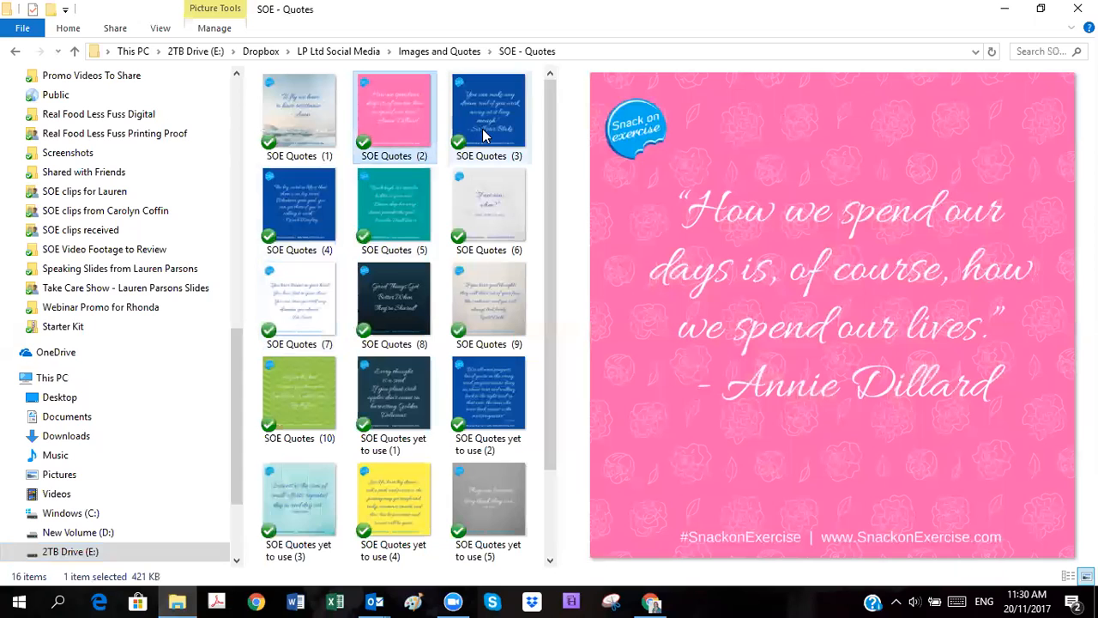
left_click(485, 135)
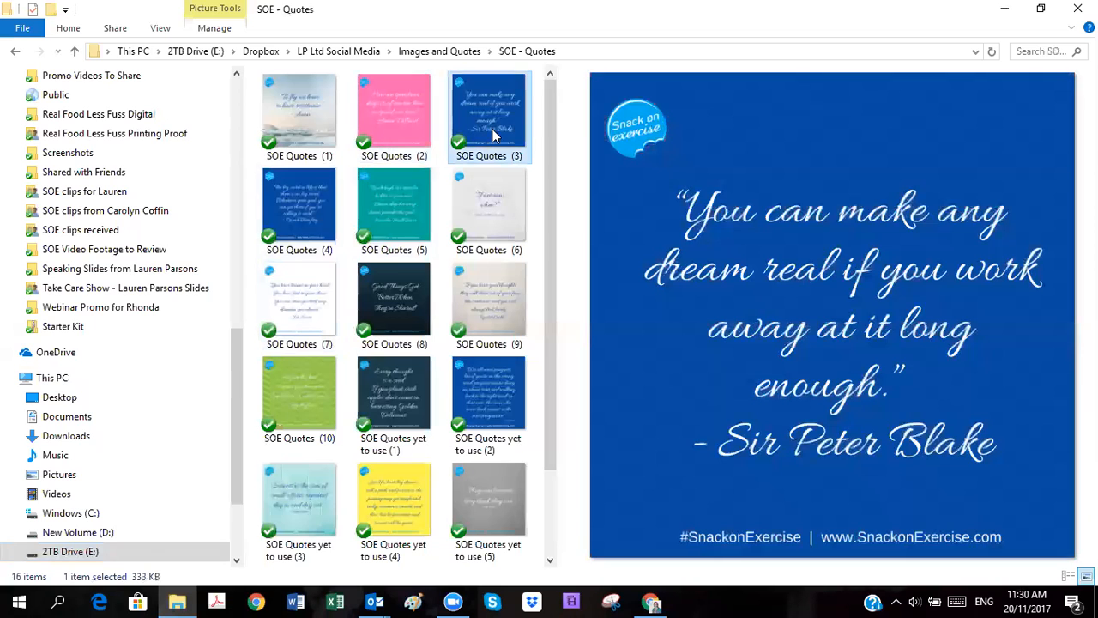
left_click(387, 226)
left_click(463, 226)
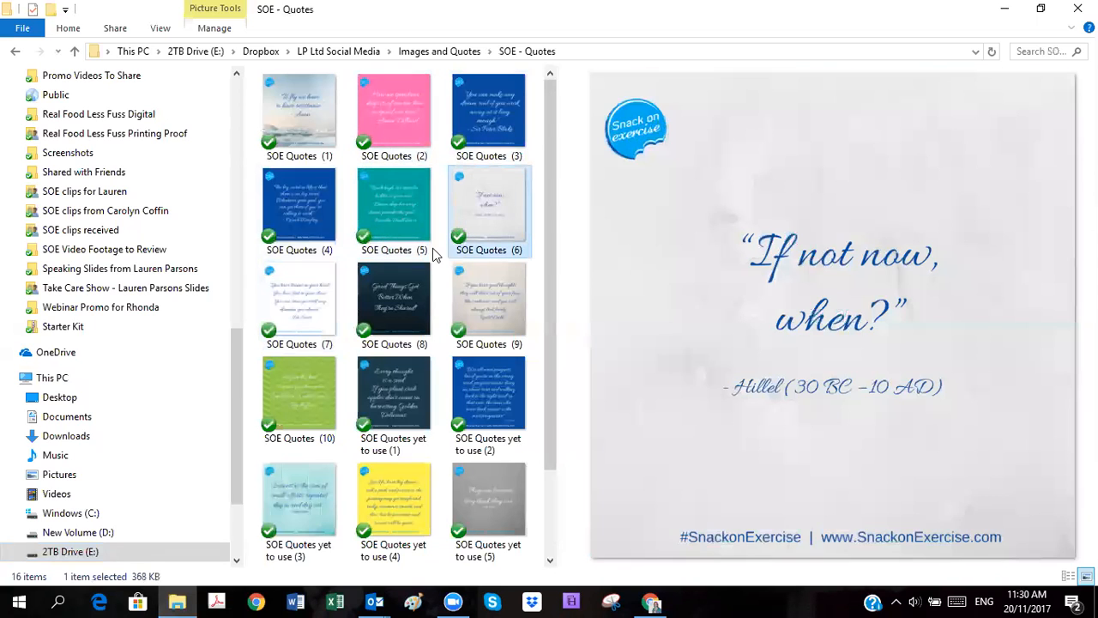
left_click(294, 300)
left_click(392, 309)
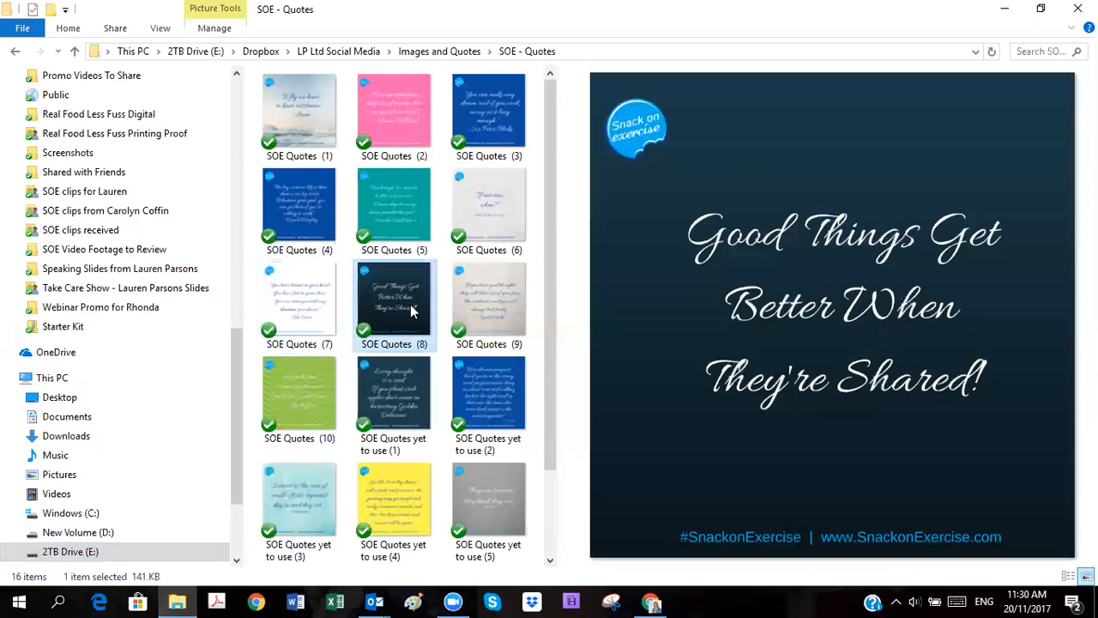
left_click(491, 309)
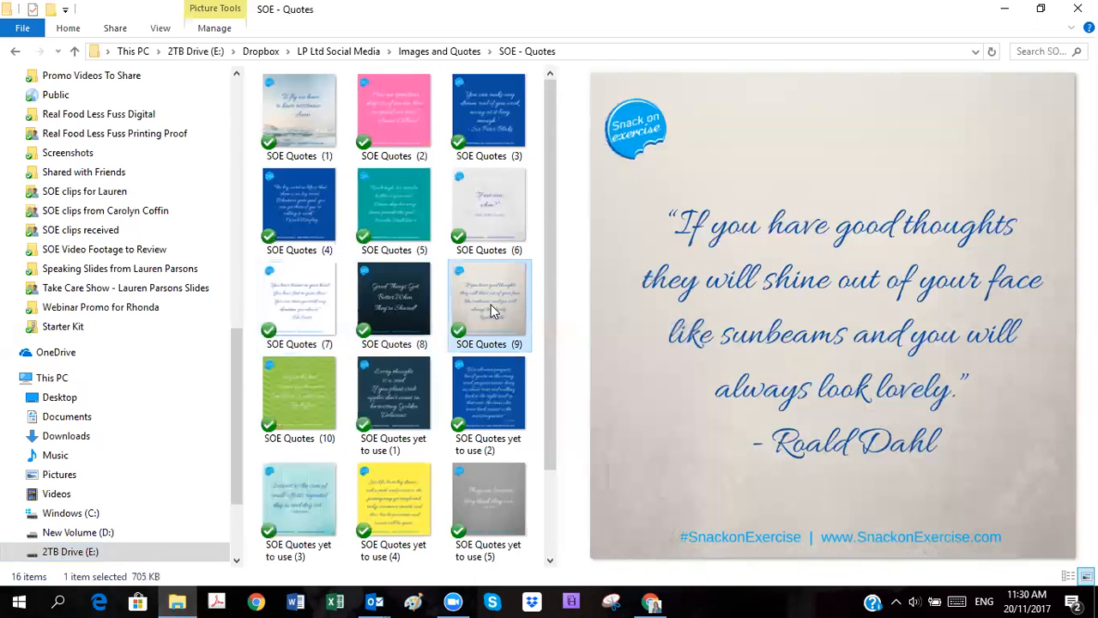
left_click(482, 238)
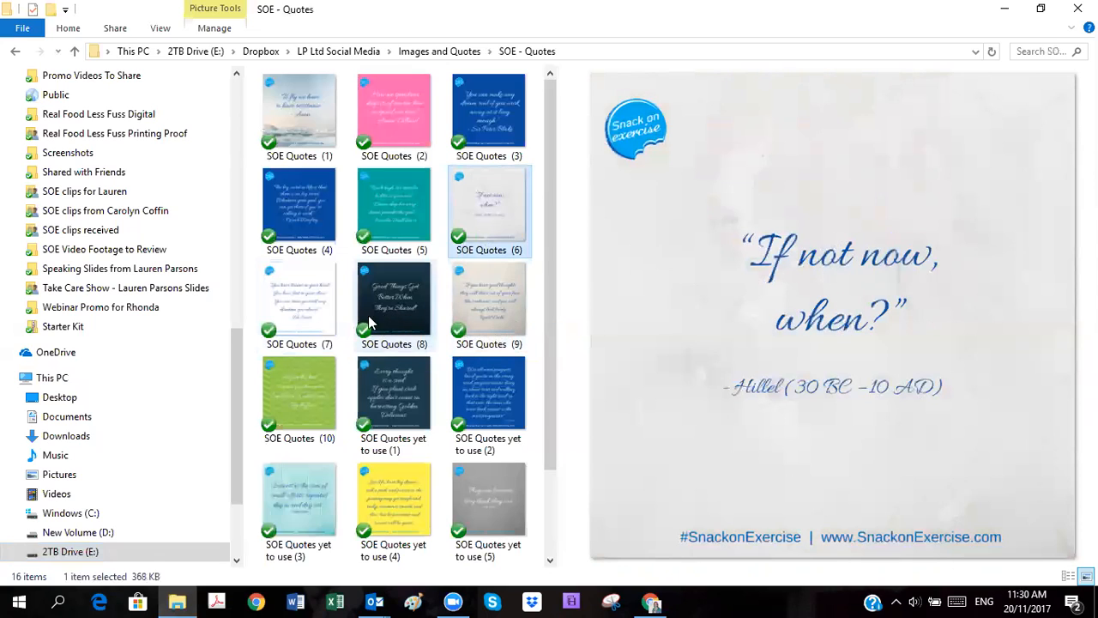
left_click(386, 496)
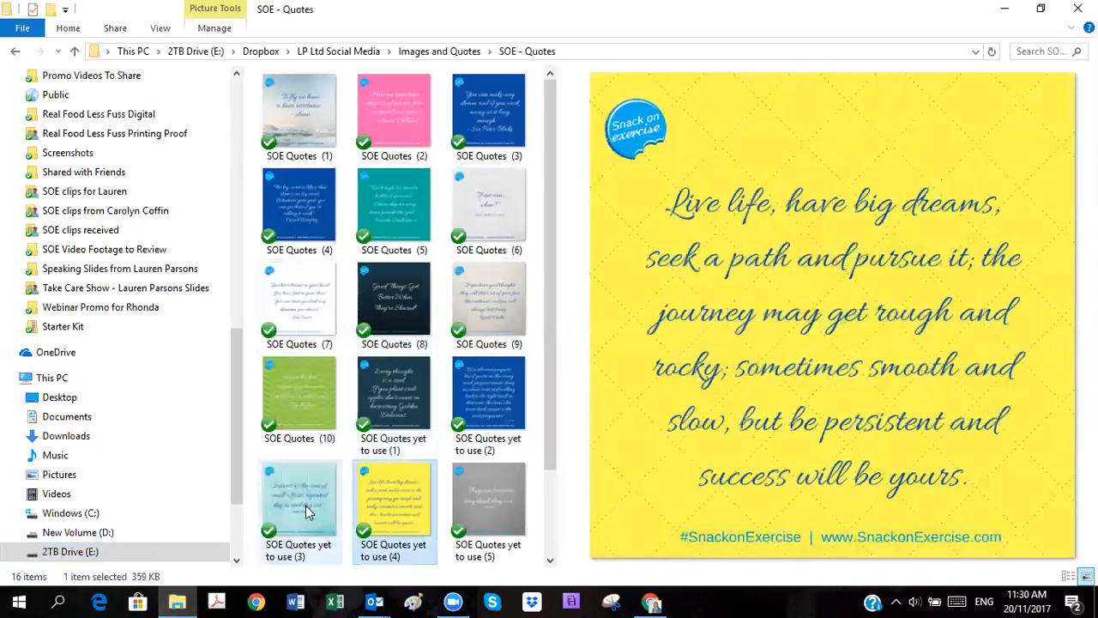
left_click(308, 512)
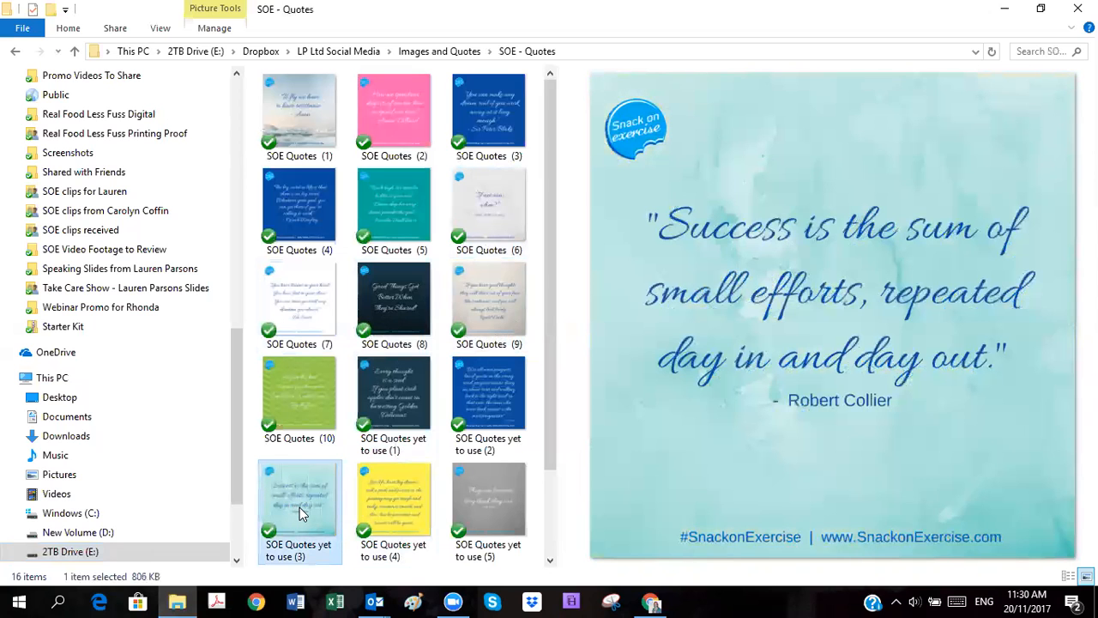
scroll(326, 424, "down", 1)
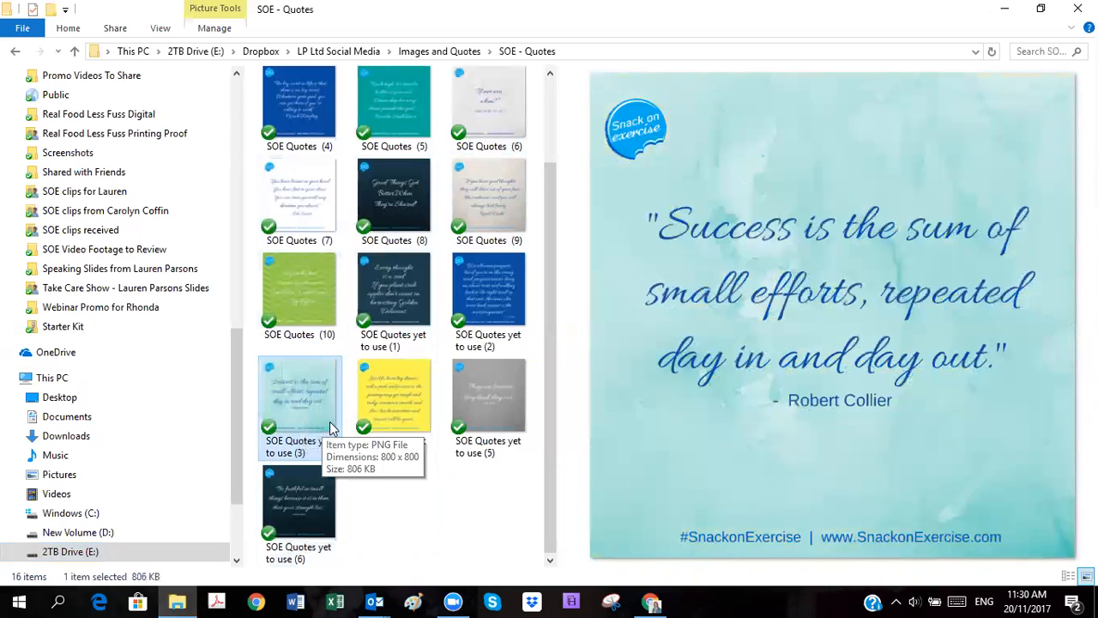
right_click(412, 512)
mouse_move(466, 473)
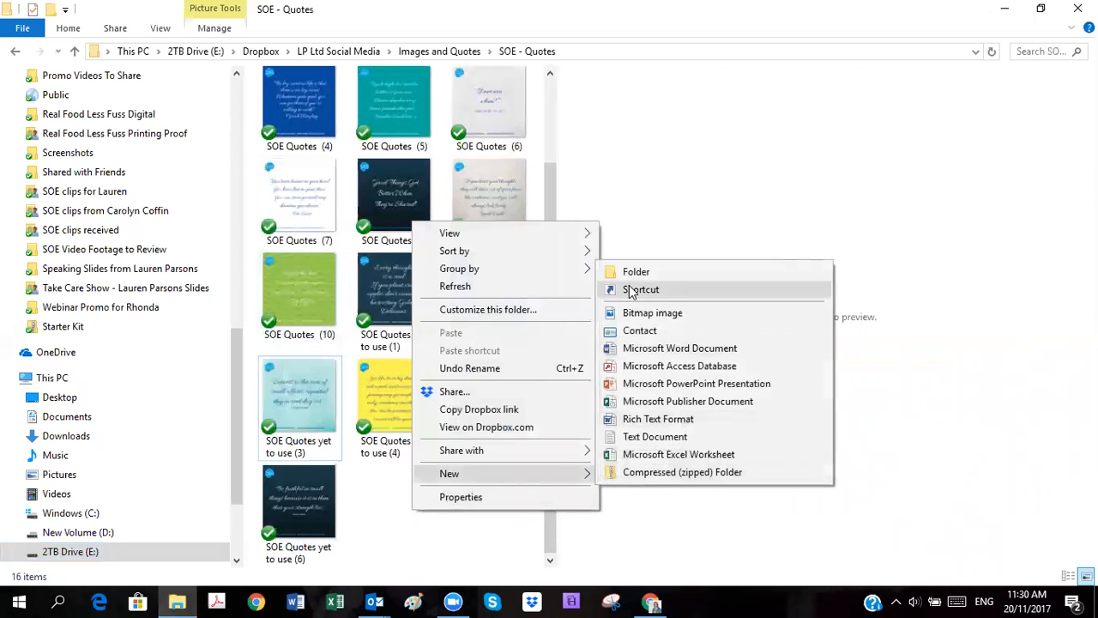
left_click(629, 285)
left_click(758, 455)
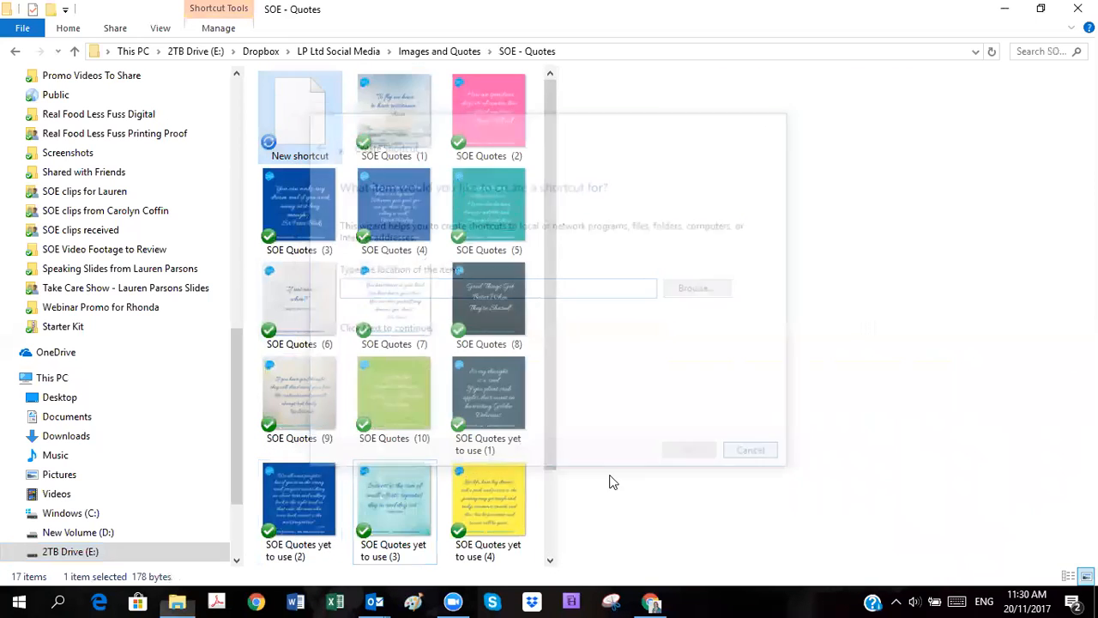
Create a new folder named Posted on SOE page inside SOE - Quotes.
right_click(481, 498)
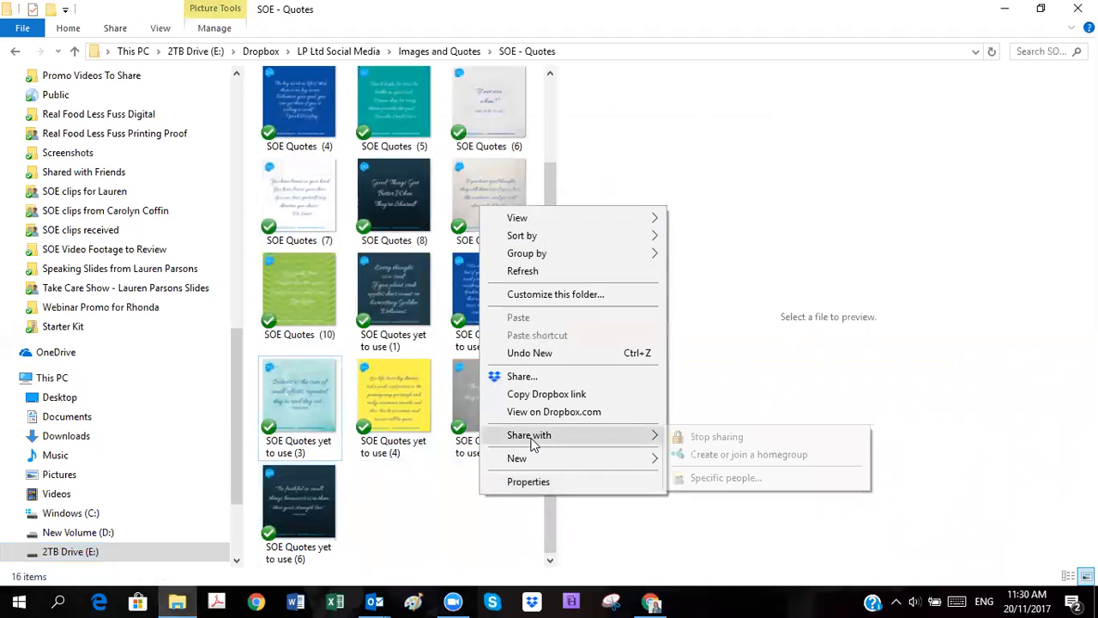
mouse_move(556, 458)
left_click(701, 257)
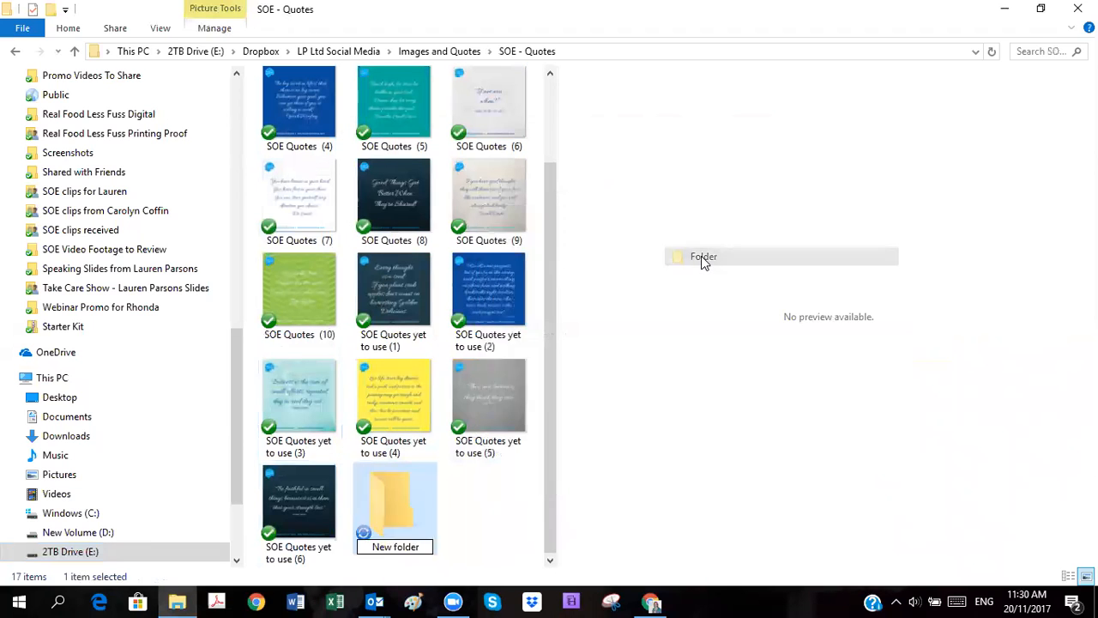
type("Posted")
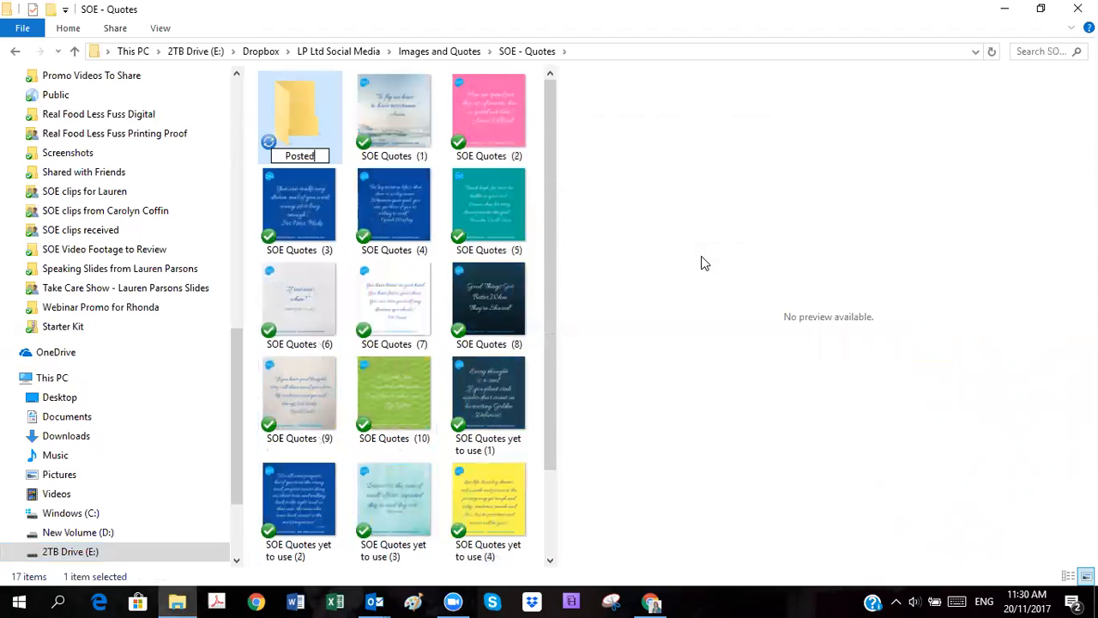
type(" on SOE page")
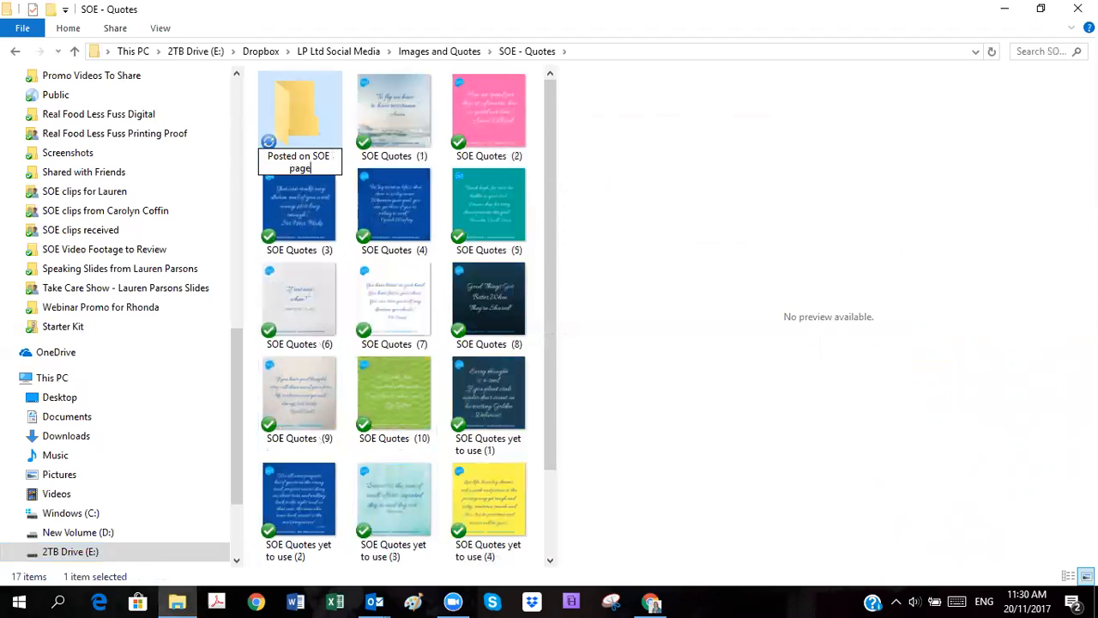
key("Return")
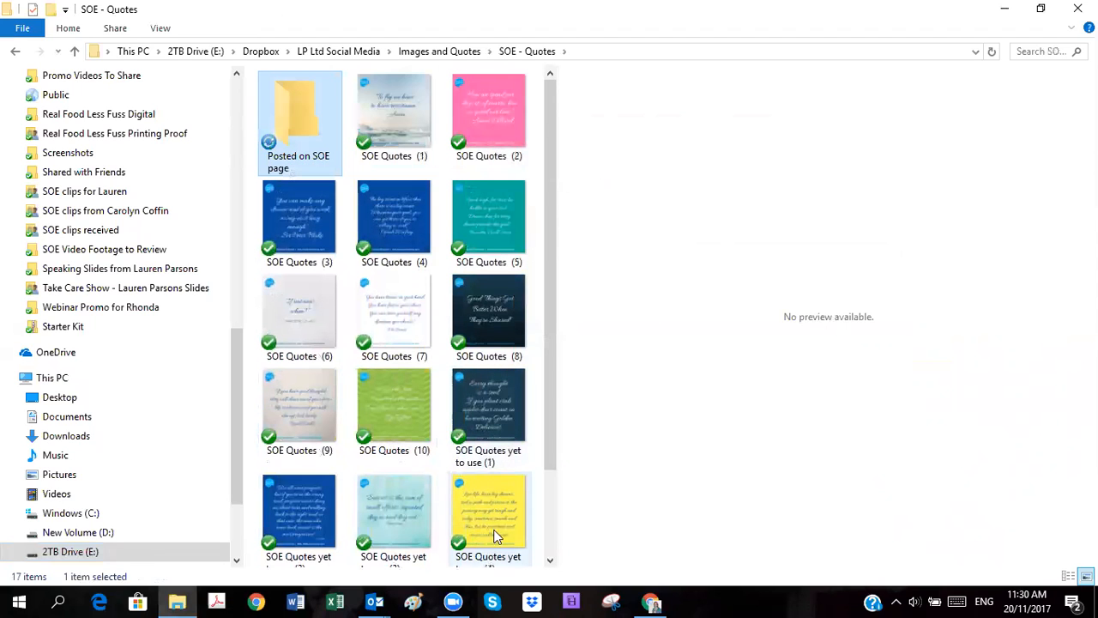
Move the SOE Quotes yet to use (3) image into the Posted on SOE page folder and rename it 2017-11-29.
left_click_drag(398, 528, 296, 137)
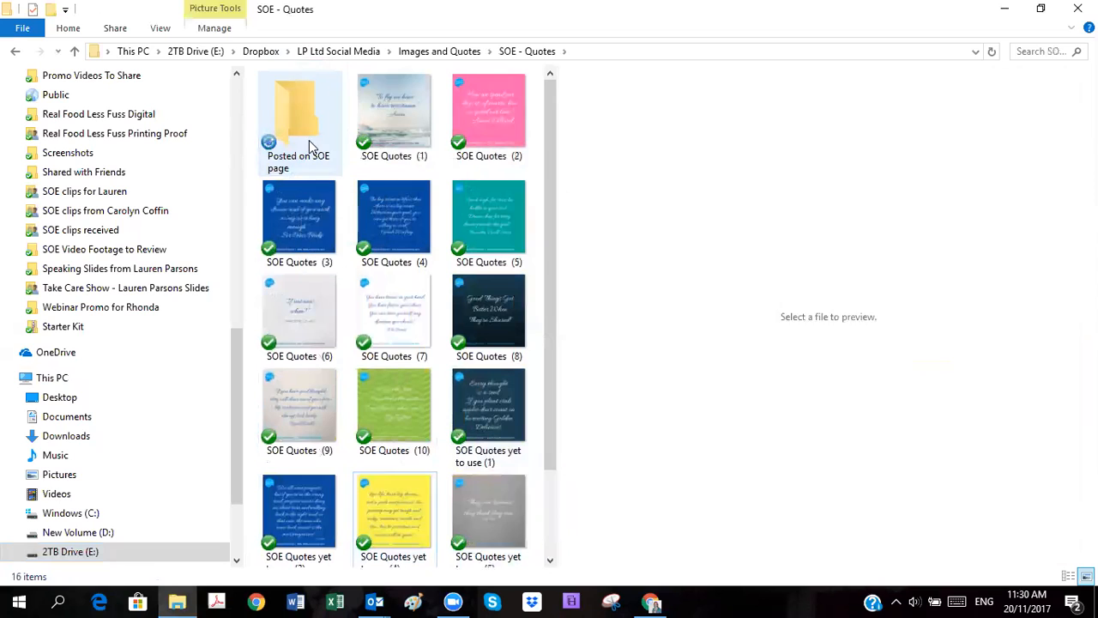
double_click(314, 146)
left_click(313, 148)
left_click(285, 169)
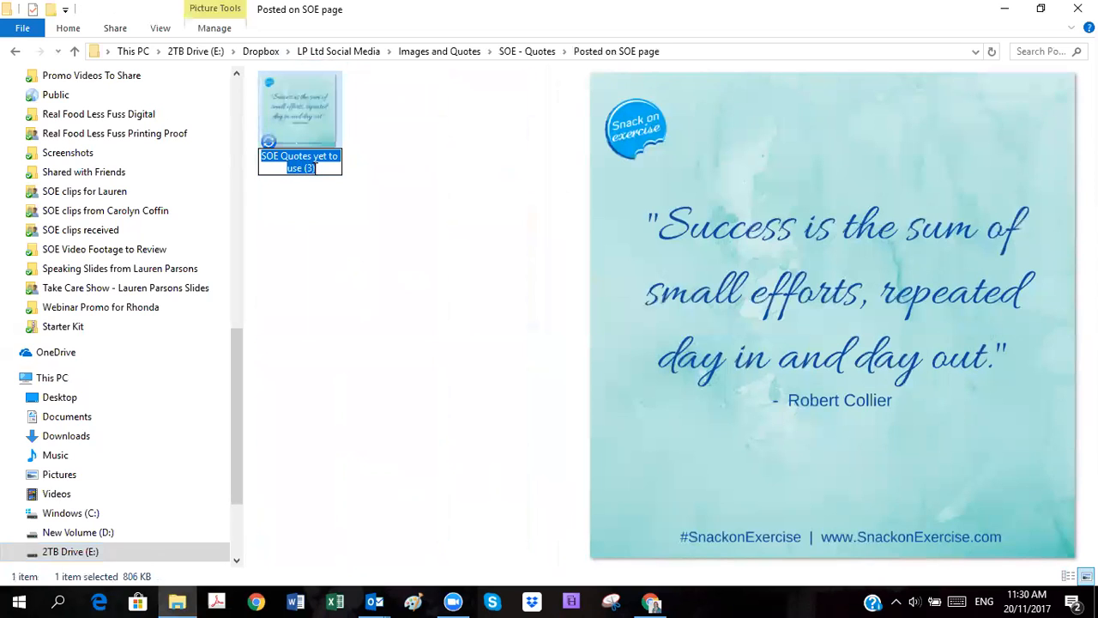
type("2017-11-29")
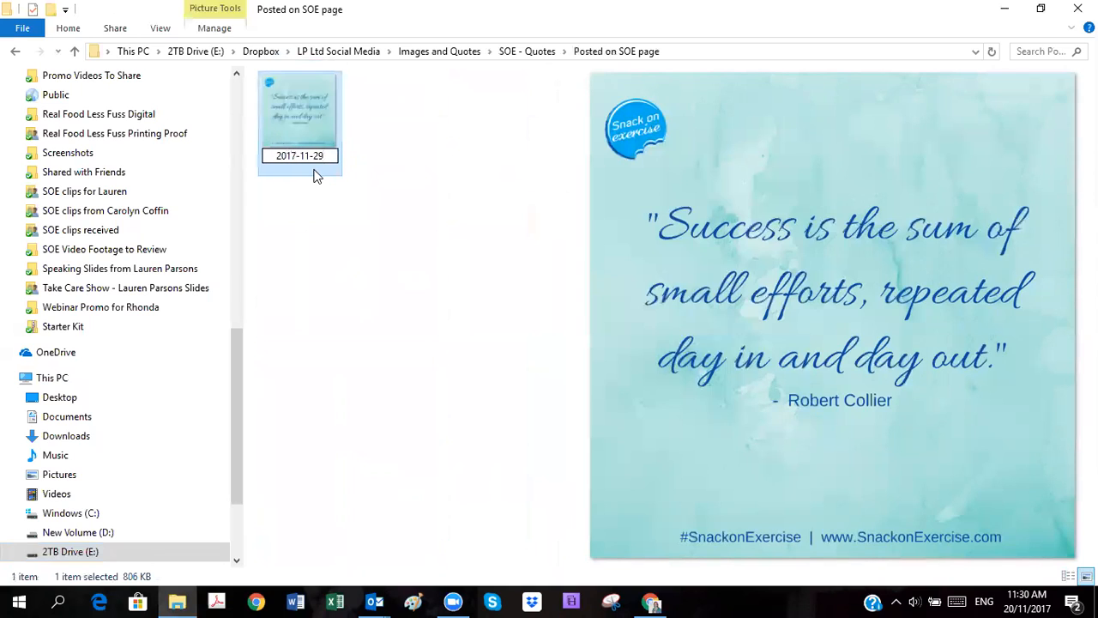
key("Return")
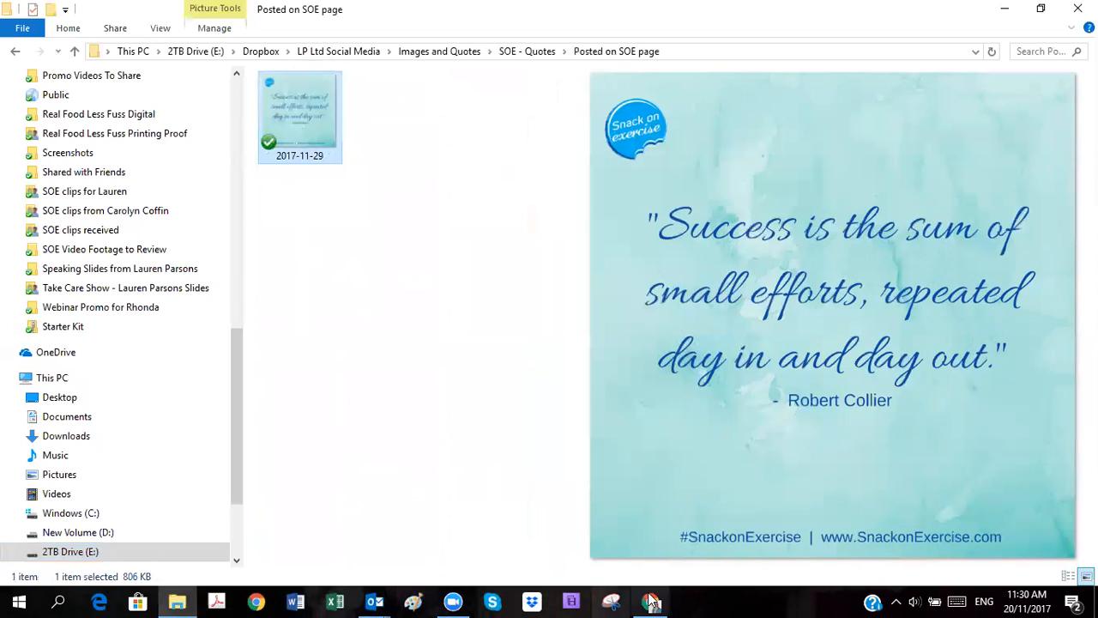
Switch back to the schedule in the browser and replace the Thursday 12:00 PM post text with "#ThursdayTopTip #TopTips #FitTip #success".
left_click(1009, 12)
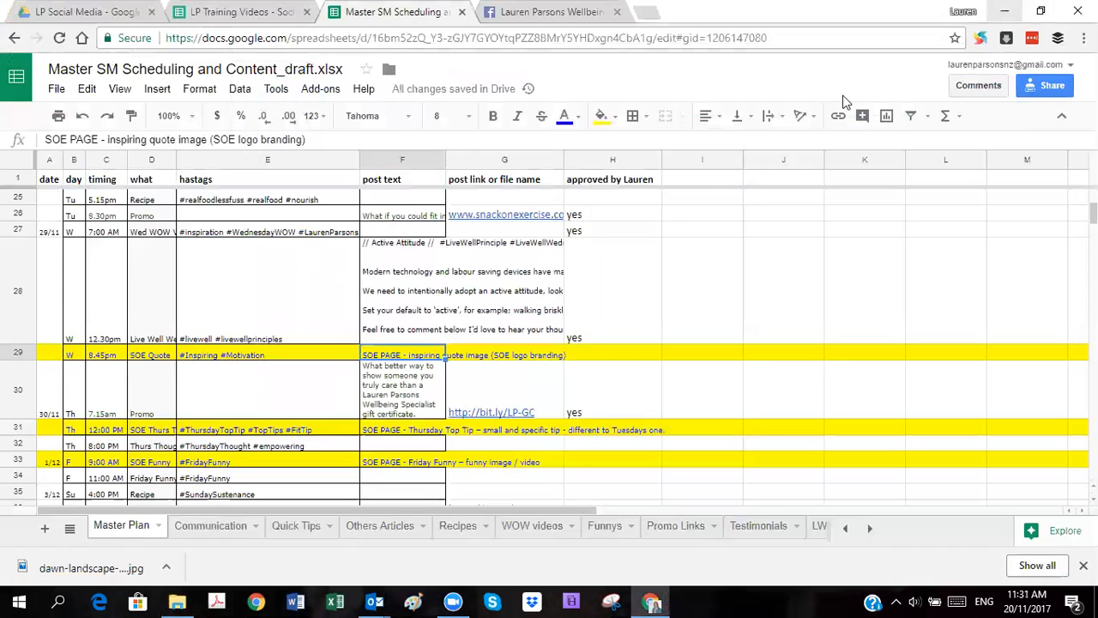
left_click(407, 446)
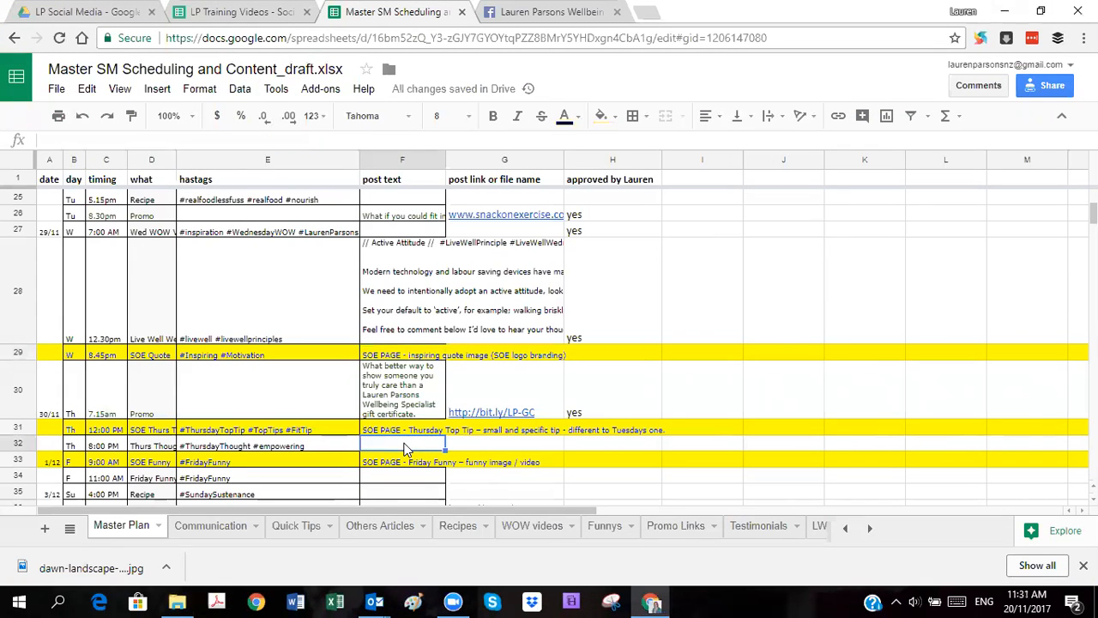
left_click(325, 446)
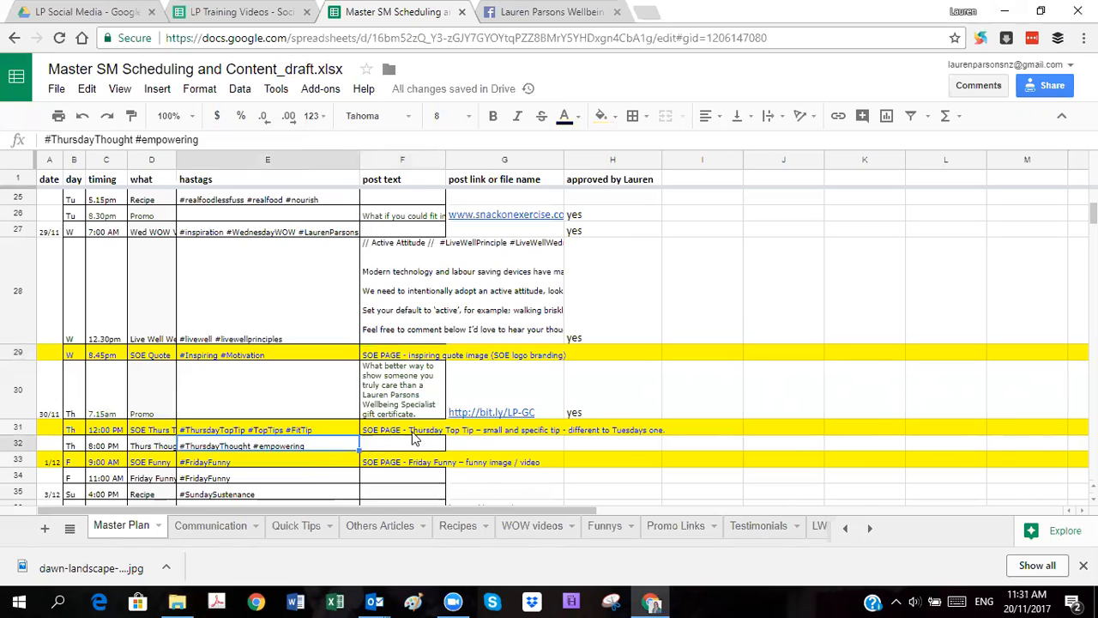
left_click(409, 429)
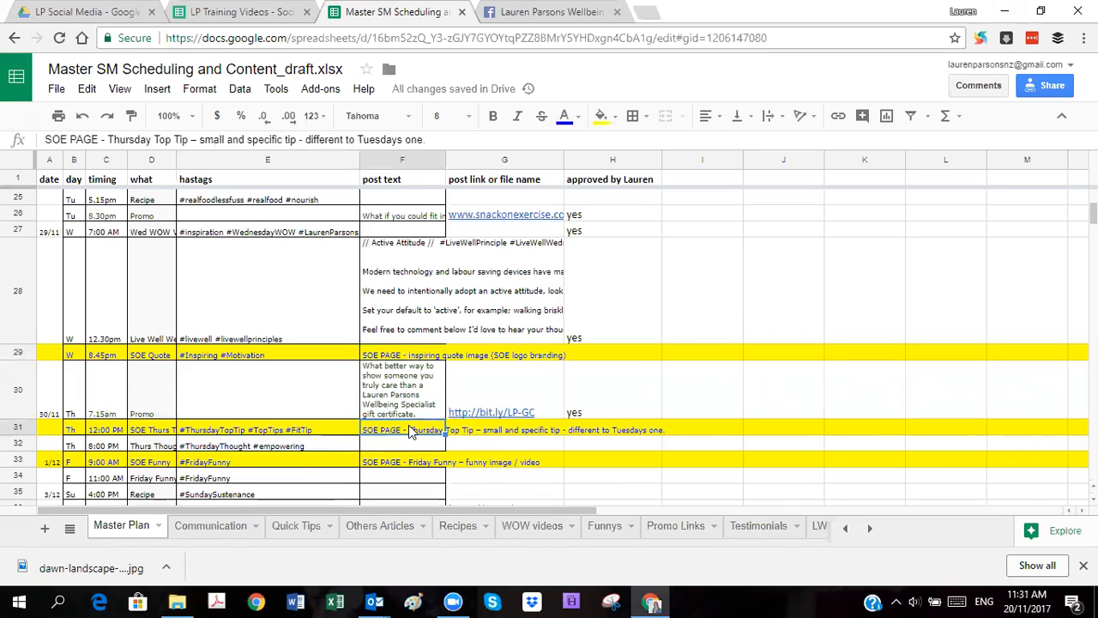
left_click(339, 434)
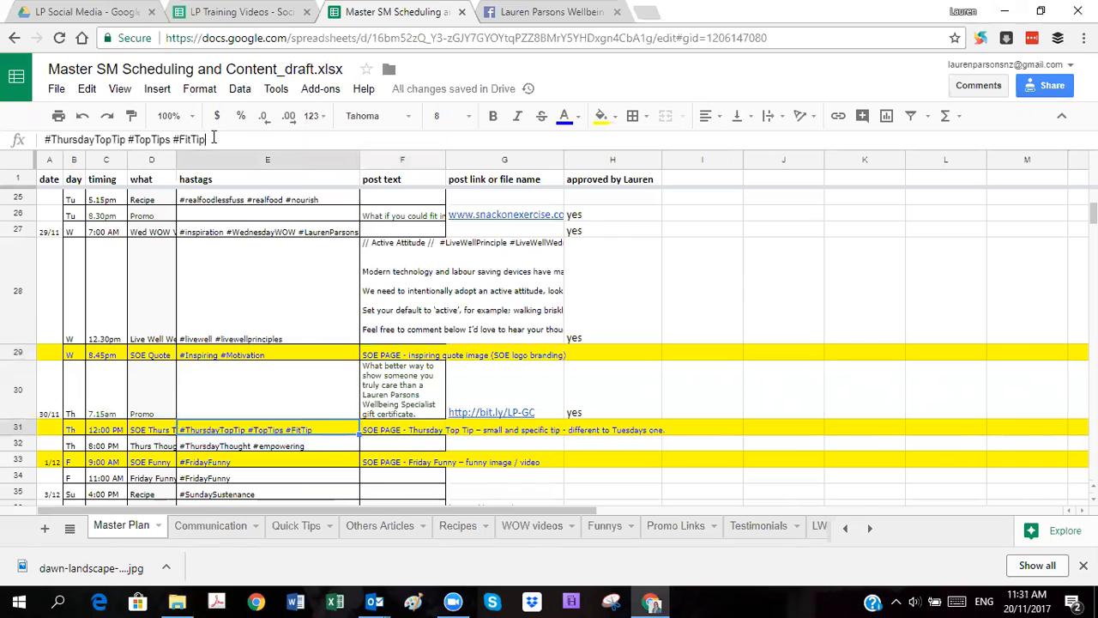
left_click_drag(207, 139, 25, 131)
key("ctrl+c")
left_click(425, 428)
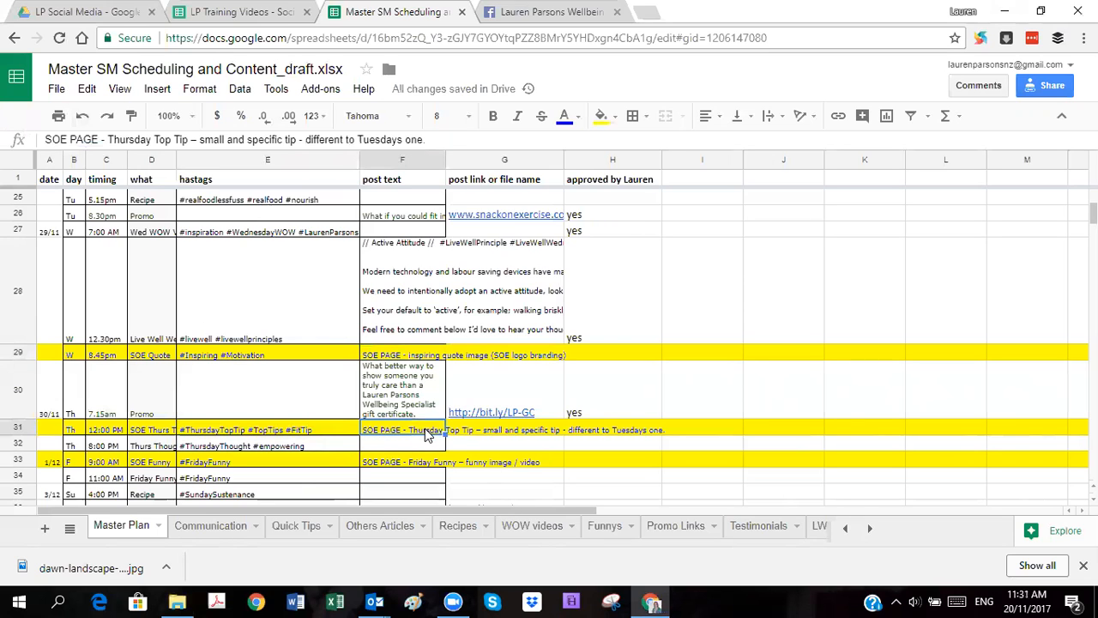
key("ctrl+v")
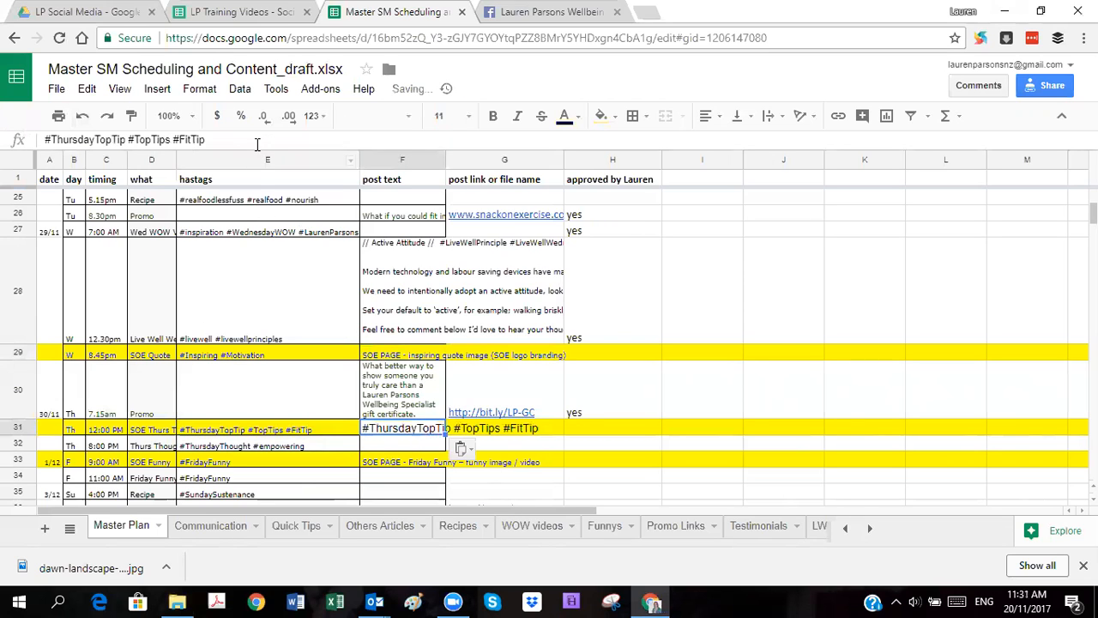
left_click(258, 142)
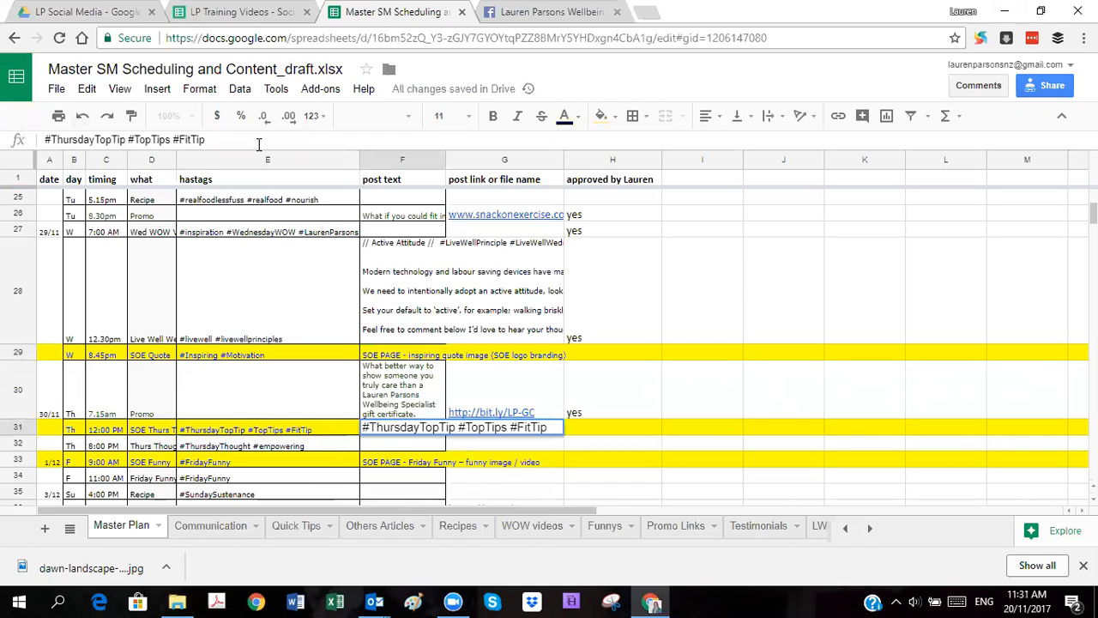
type("#success")
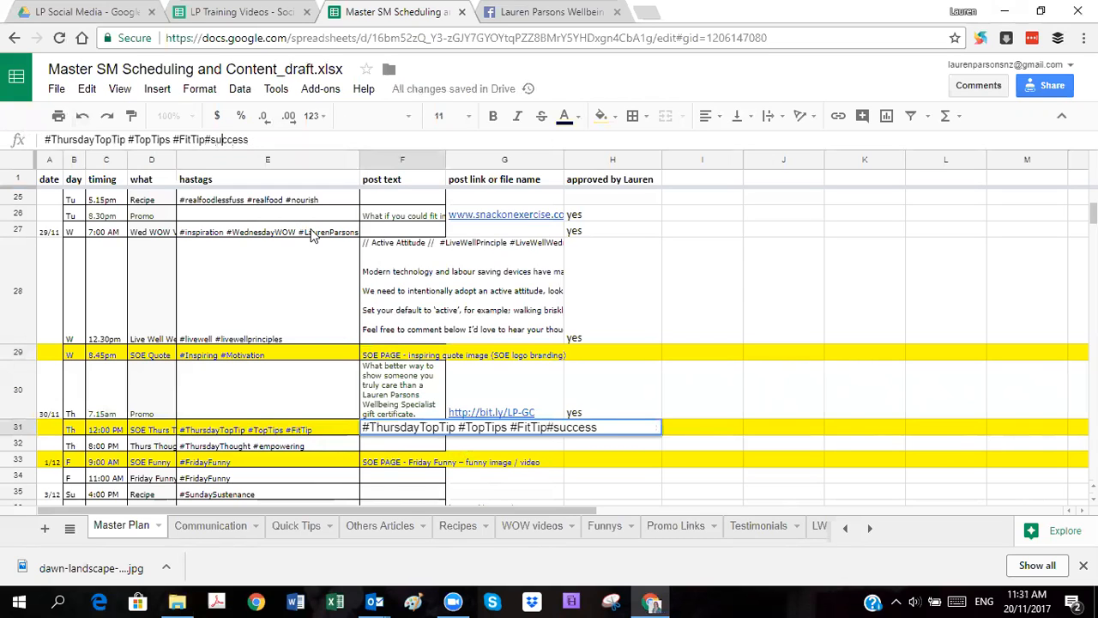
key("Tab")
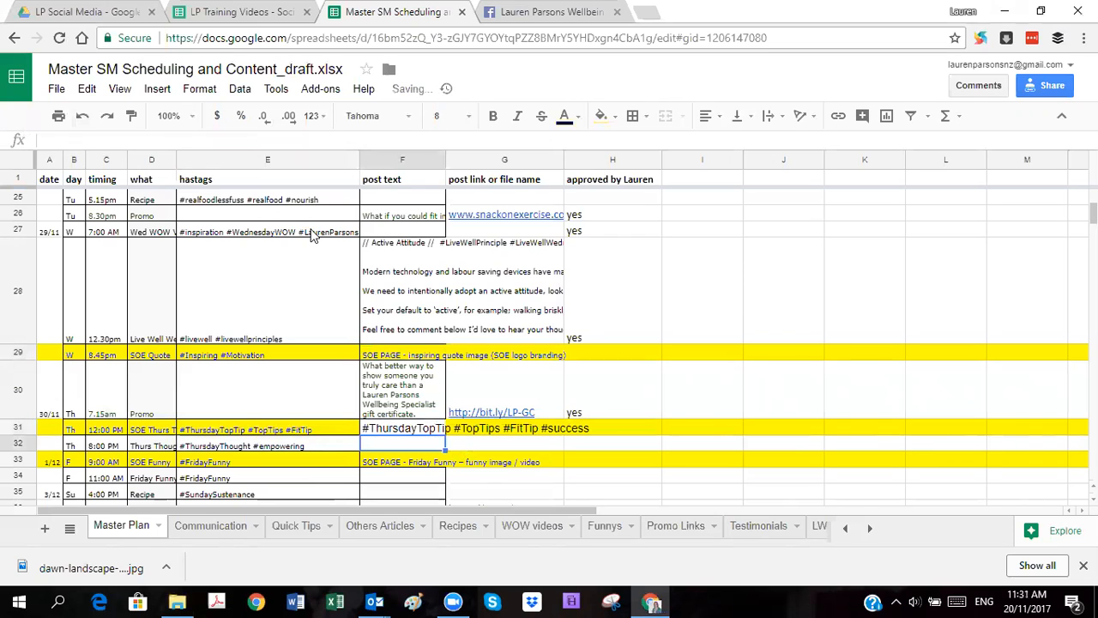
Enter "(success quote in folder)" as the Thursday 12:00 PM post's link or file name and approve it with "yes".
type("(succe")
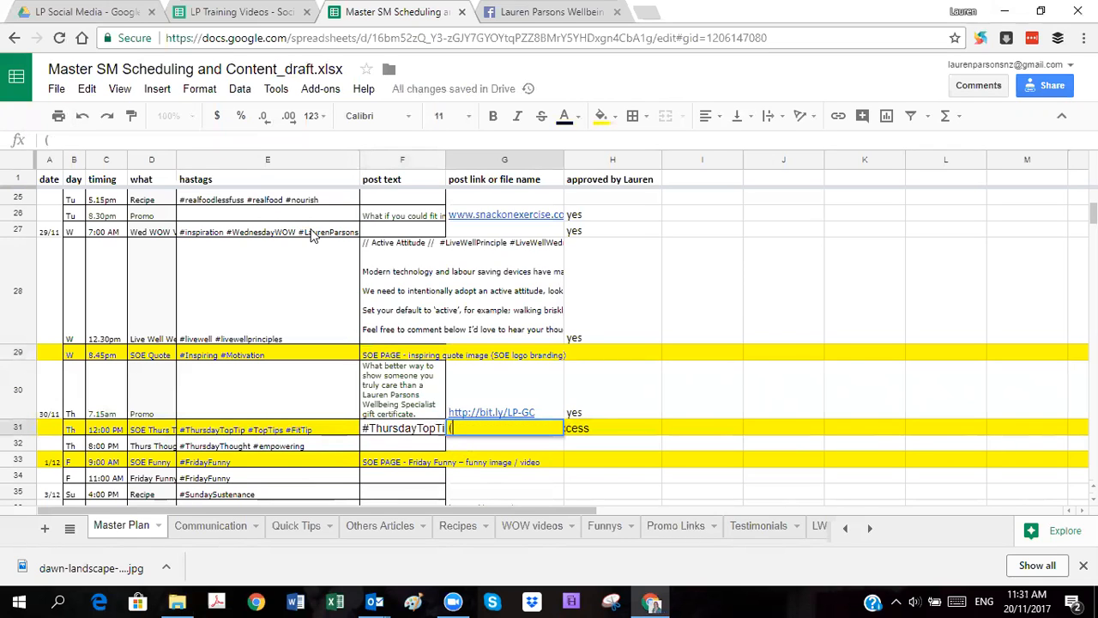
type("ss quote in folder)")
key("Return")
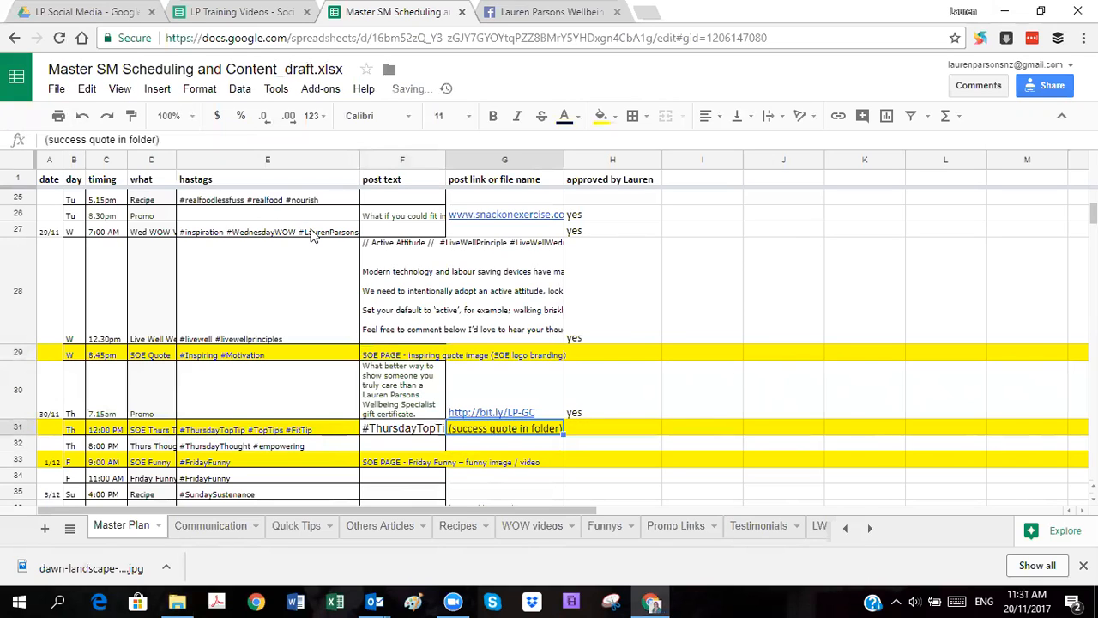
key("Tab")
type("yes")
key("Return")
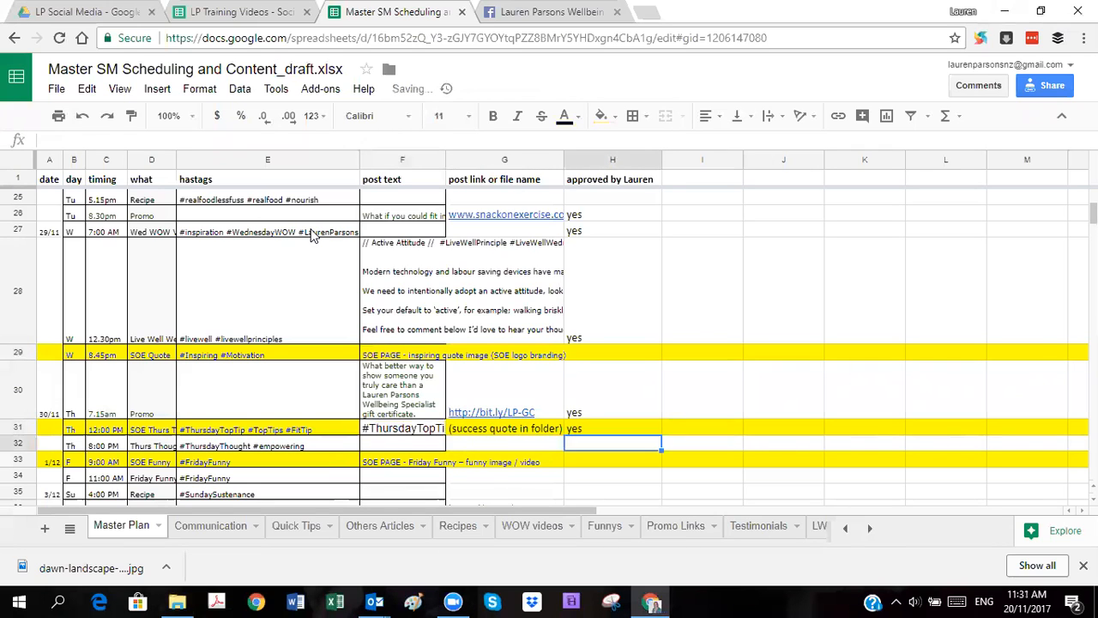
Check the date of the Thursday 12:00 PM row, and rename the success quote image 2017-11-30 in File Explorer.
key("Up")
key("Left")
key("Left")
key("Left")
key("Left")
key("Left")
key("Left")
key("Left")
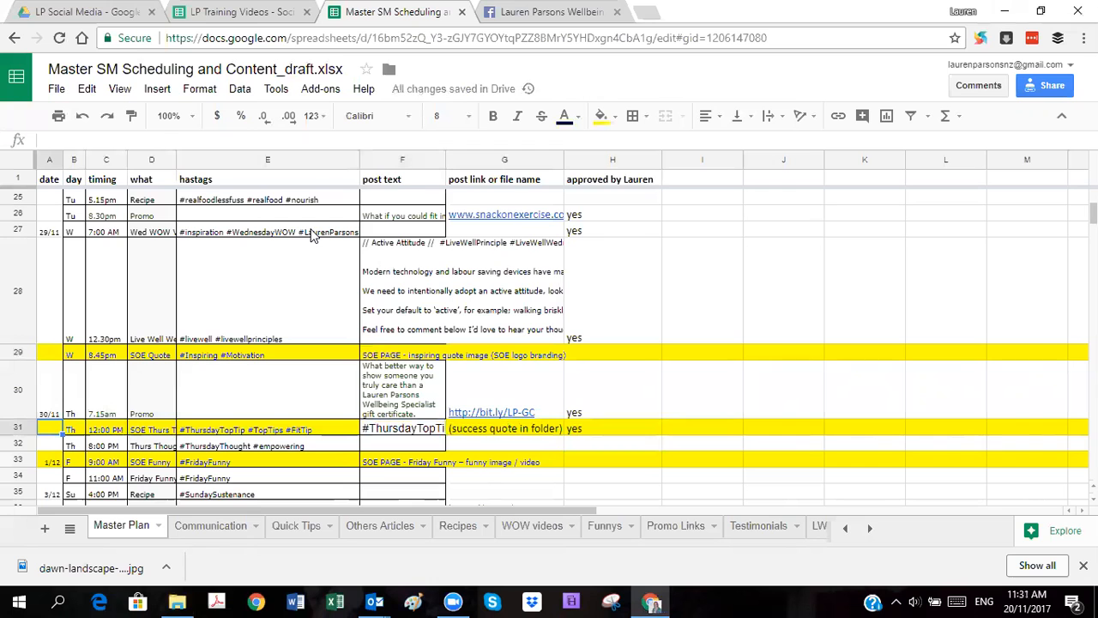
left_click(177, 603)
left_click(317, 157)
left_click(327, 157)
type("30")
key("Return")
left_click(378, 166)
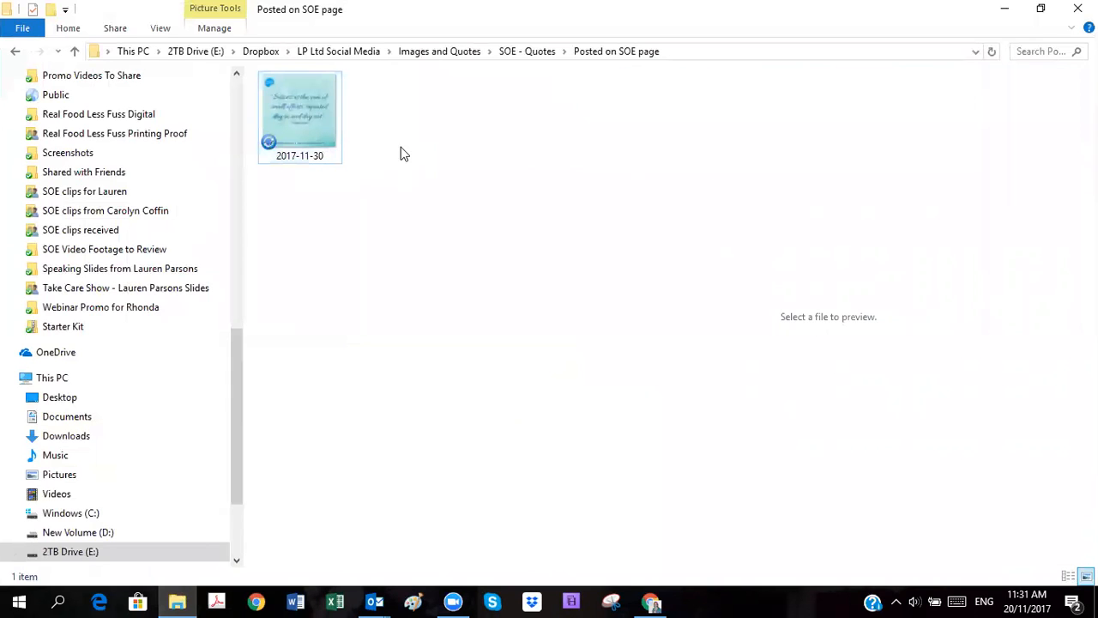
left_click(299, 117)
Check the Thursday 8:00 PM row in the schedule, and open Images and Quotes > TO DO - quote images to re-do with LP branding in File Explorer.
left_click(1003, 11)
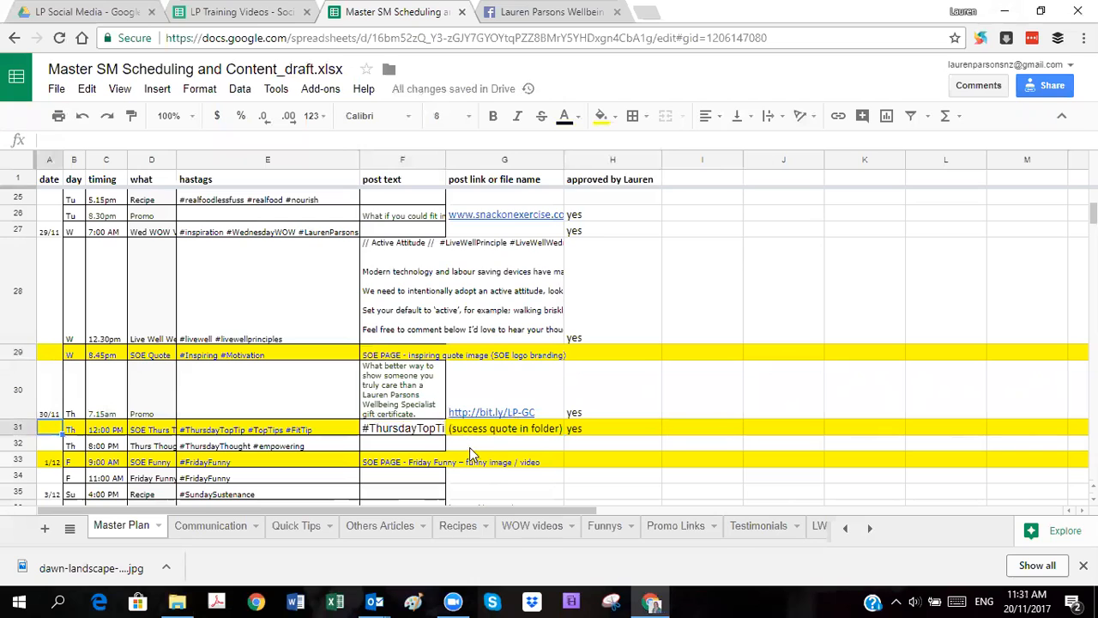
left_click(420, 446)
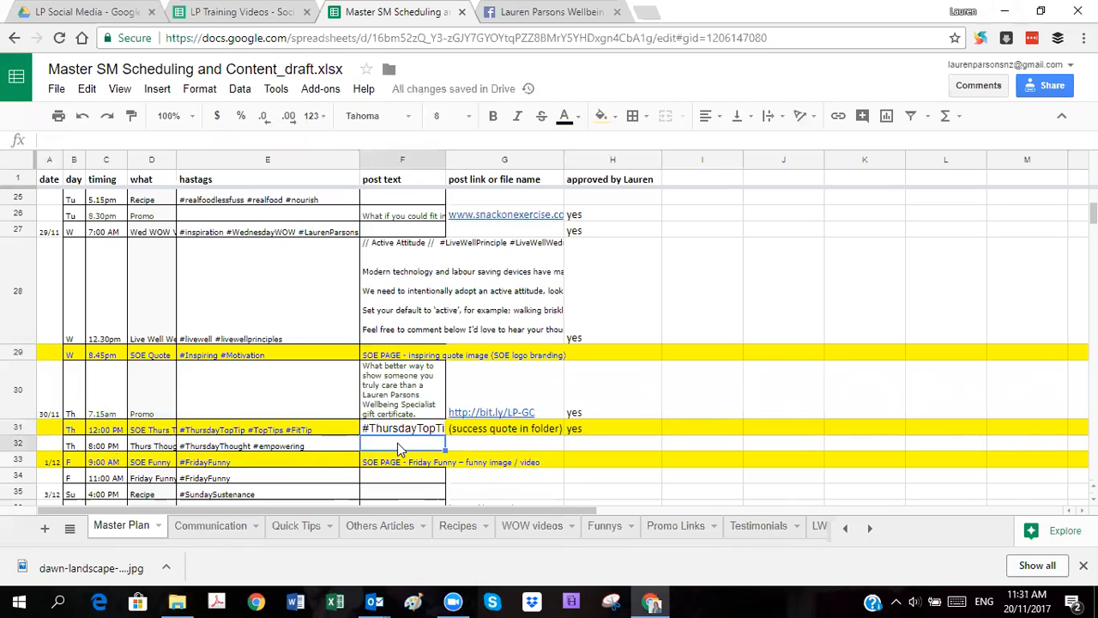
left_click(177, 601)
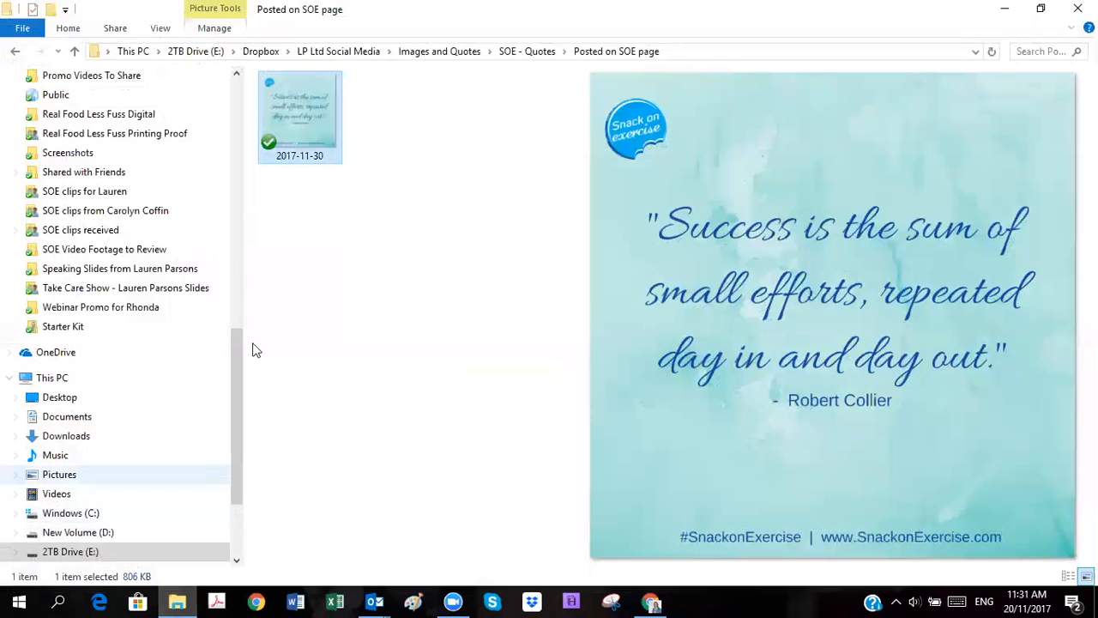
left_click(74, 52)
left_click(74, 52)
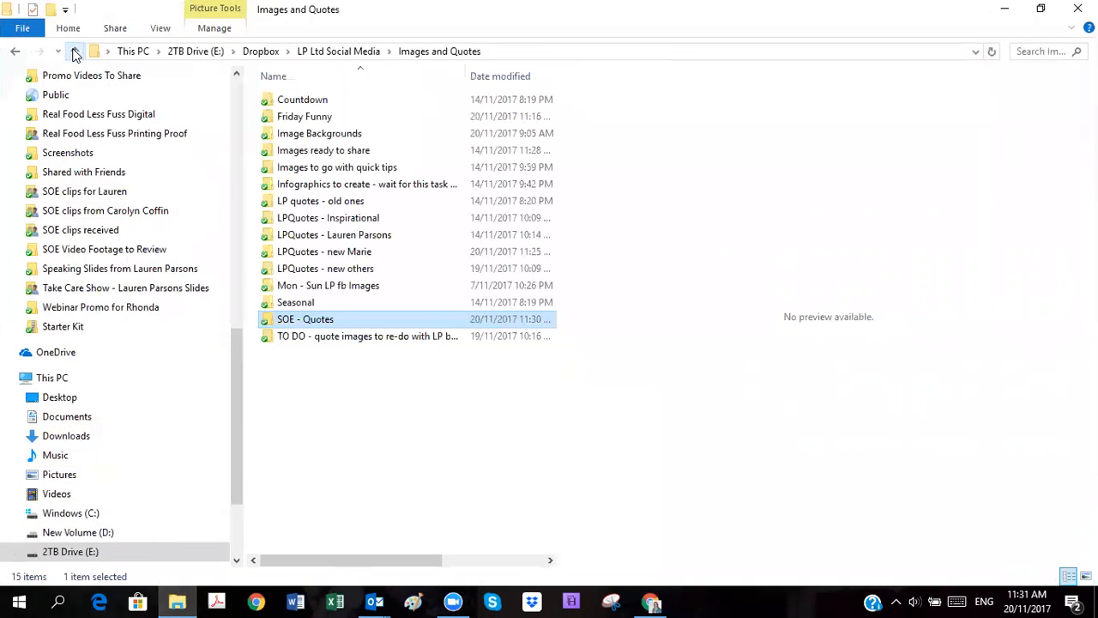
double_click(341, 336)
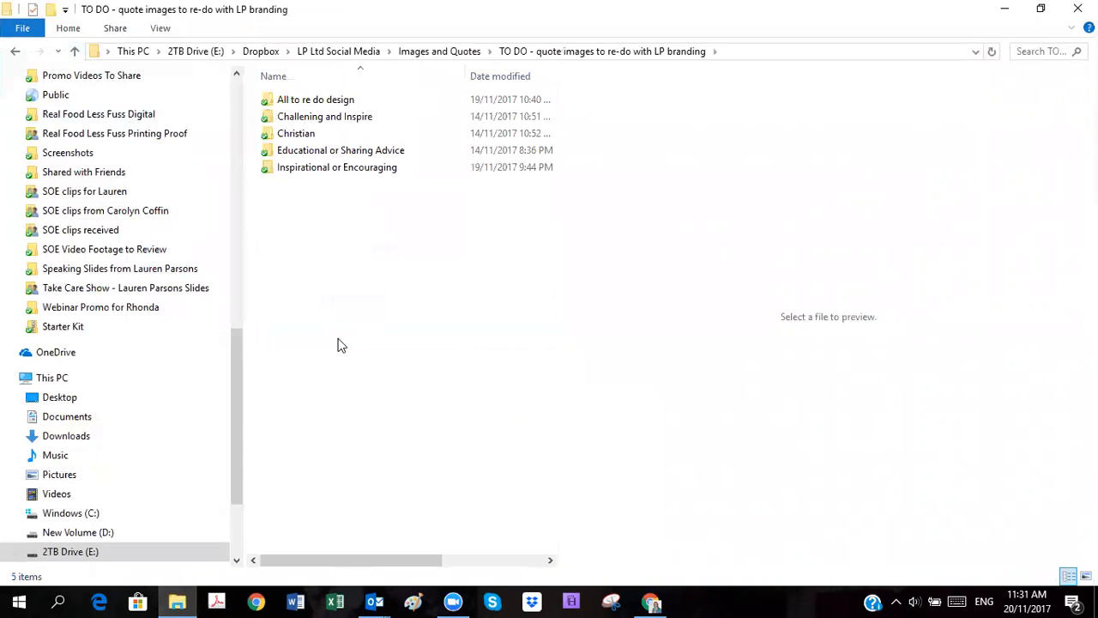
Rename the Educational or Sharing Advice folder as Educational or Empowering or Advice.
left_click(324, 161)
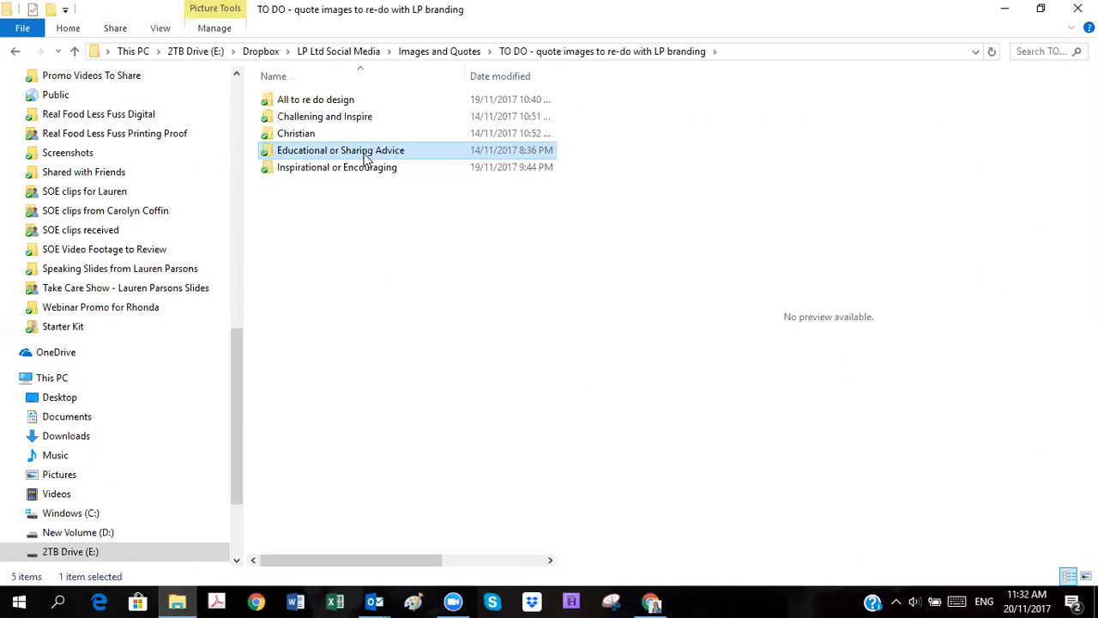
left_click(367, 159)
left_click(353, 154)
double_click(352, 155)
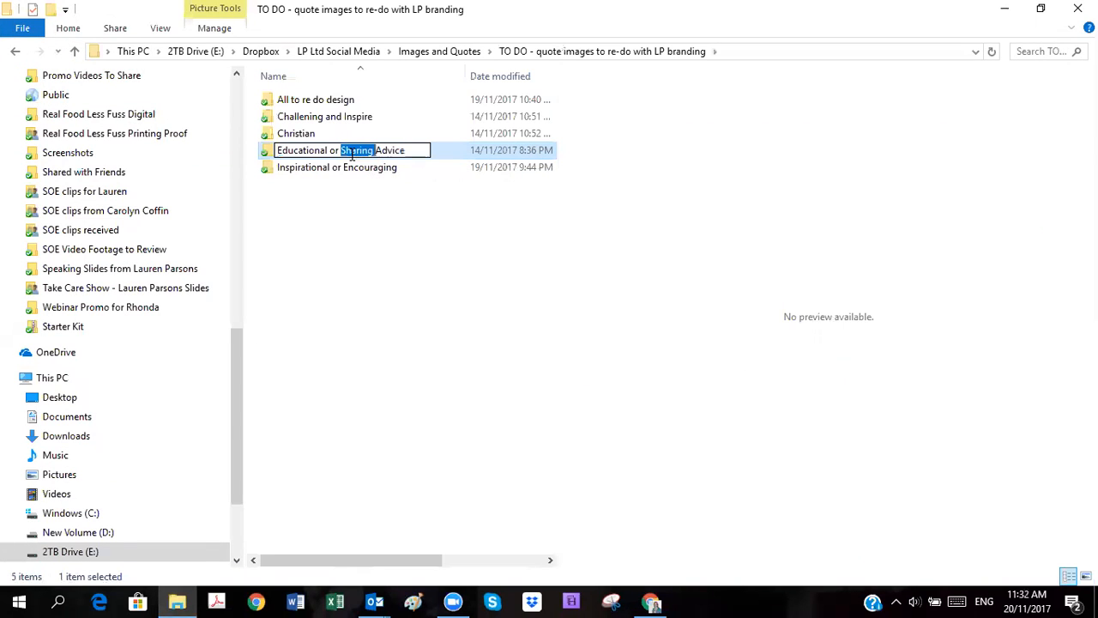
type("Empowering o")
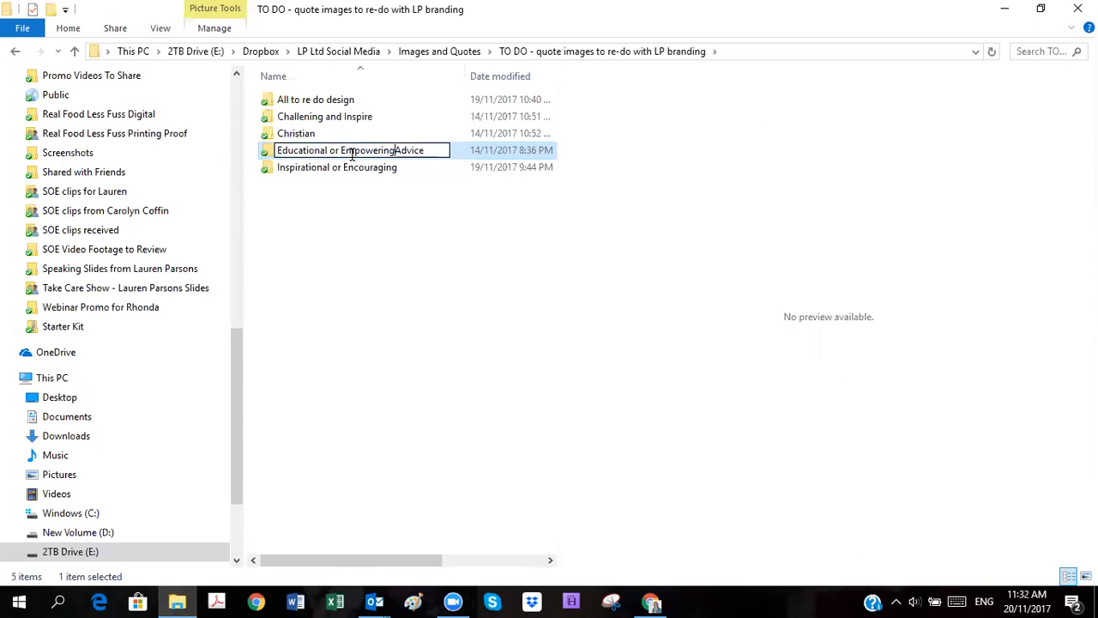
type("r")
key("Return")
Look through the quote images in the Educational or Empowering or Advice folder and preview the advice from a tree image.
double_click(318, 156)
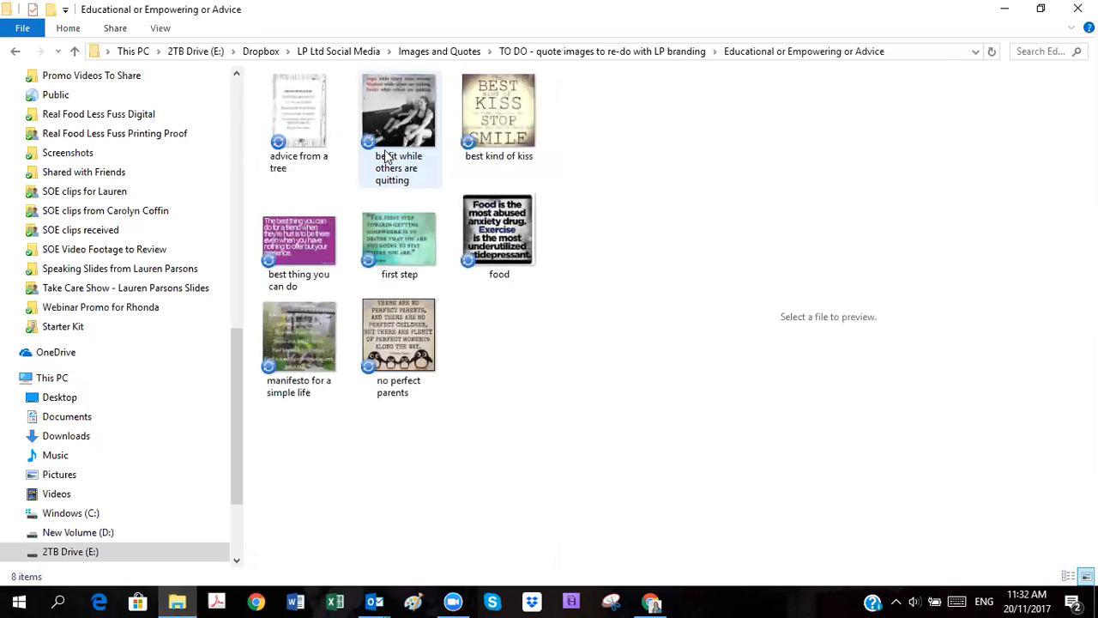
left_click(292, 133)
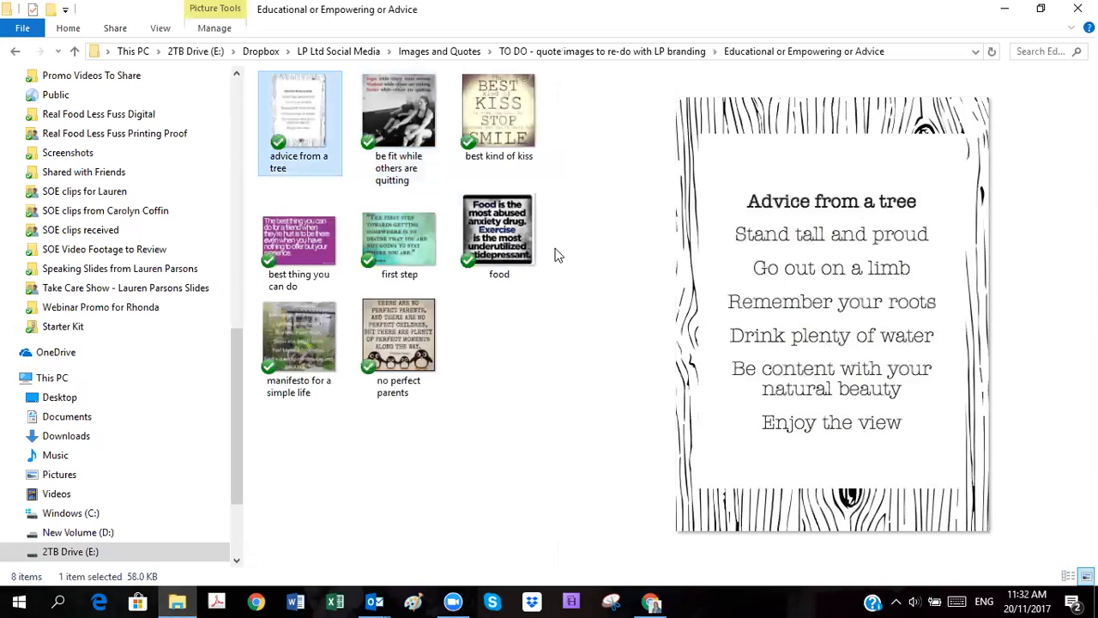
left_click(74, 51)
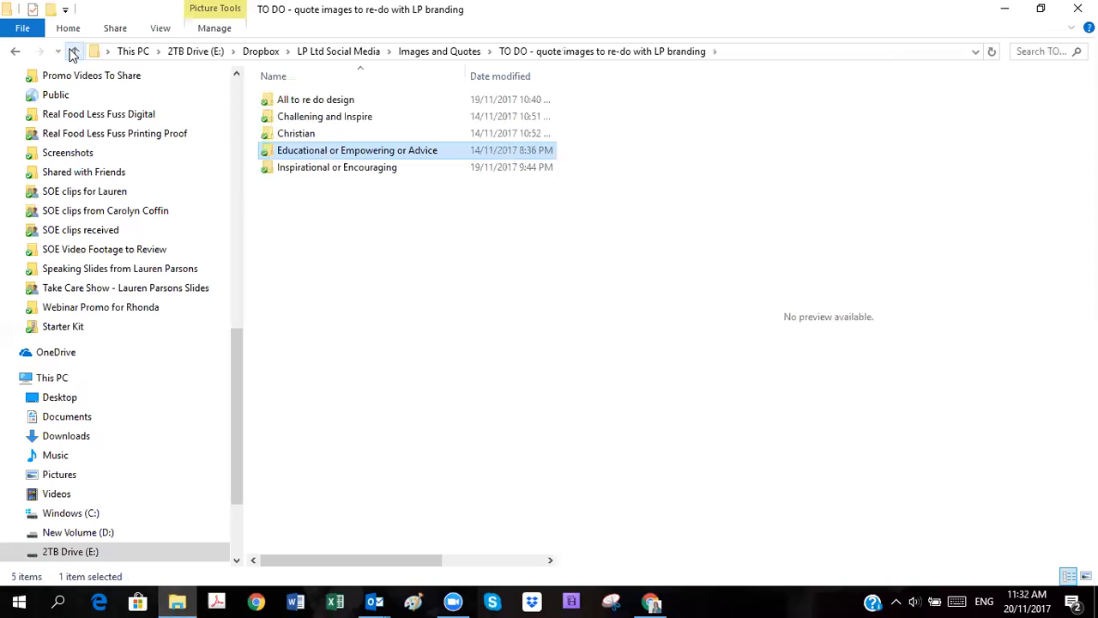
Create a new folder named LPQuotes - educational or empowering inside Images and Quotes.
left_click(74, 52)
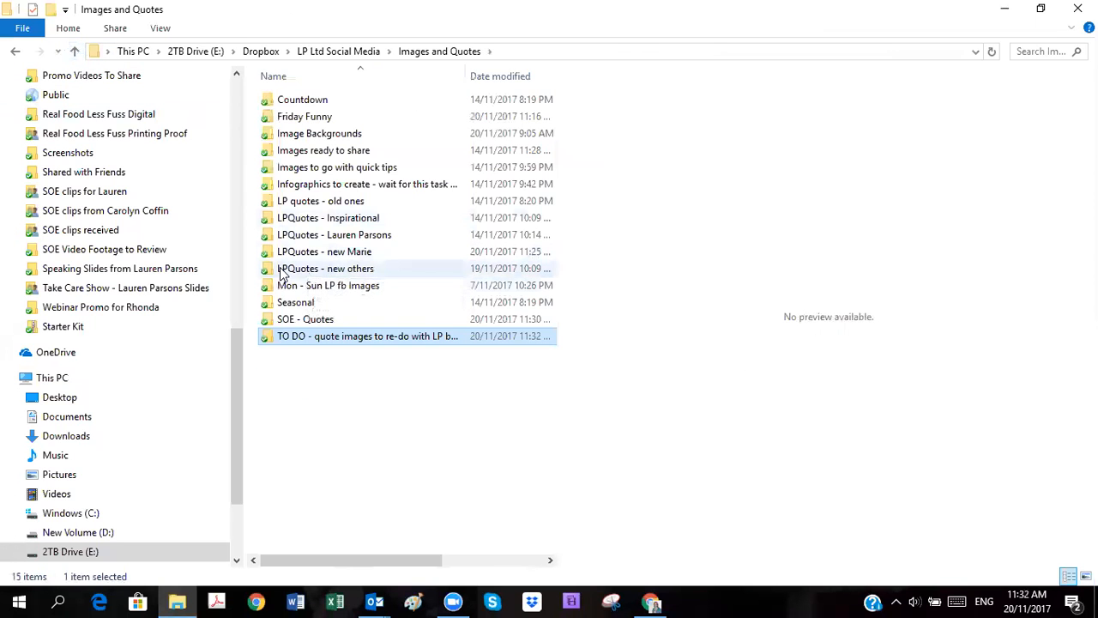
right_click(314, 388)
mouse_move(397, 351)
left_click(576, 348)
type("LP")
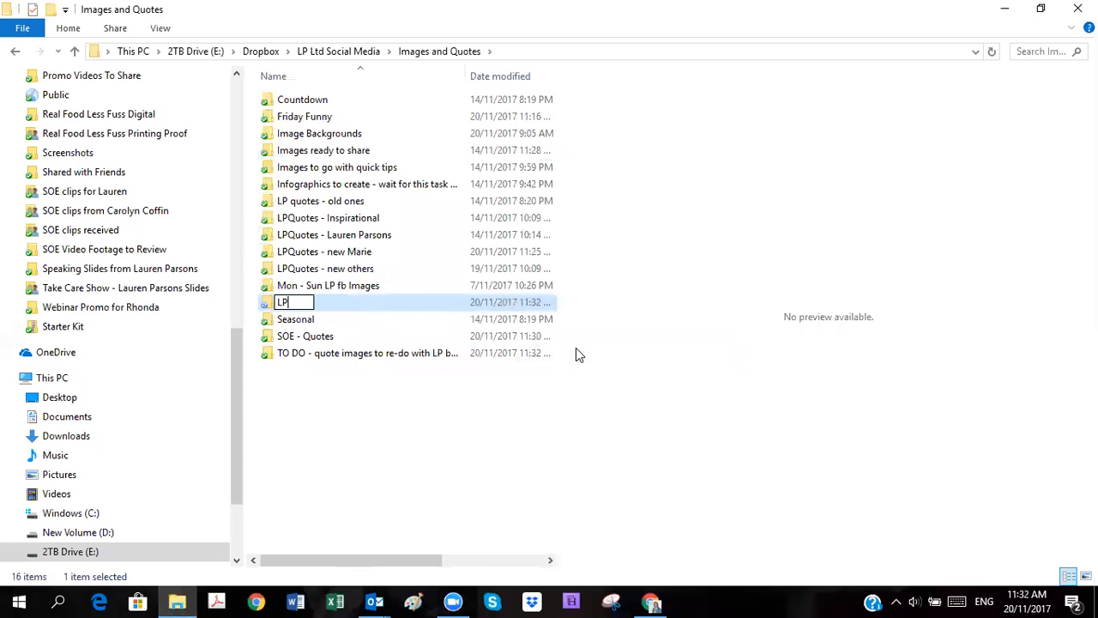
type("Quotes - education")
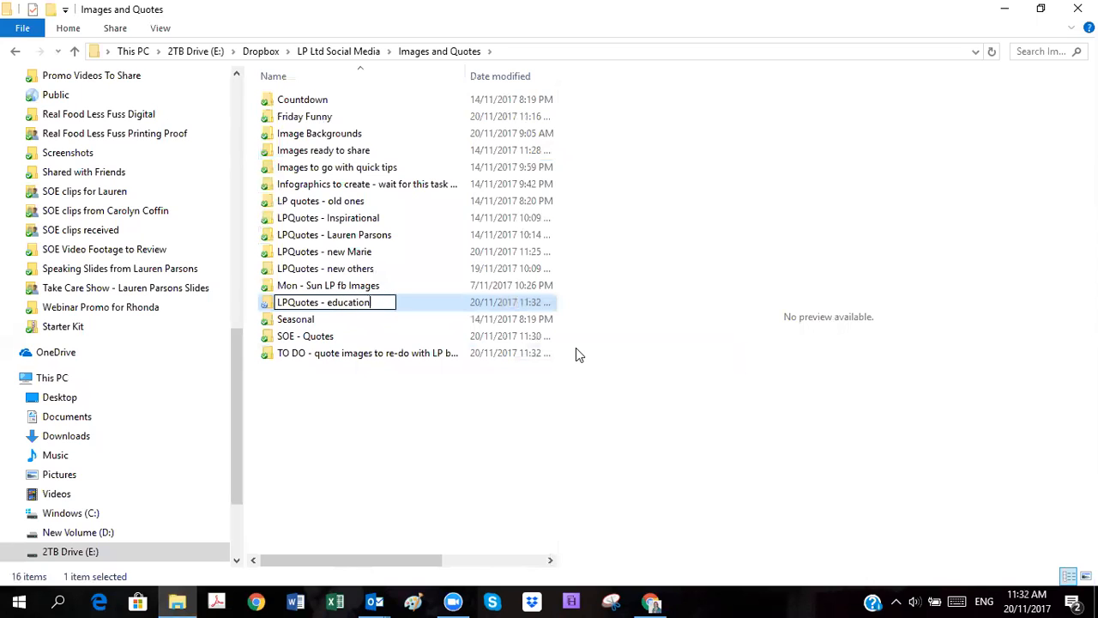
type("al or empo")
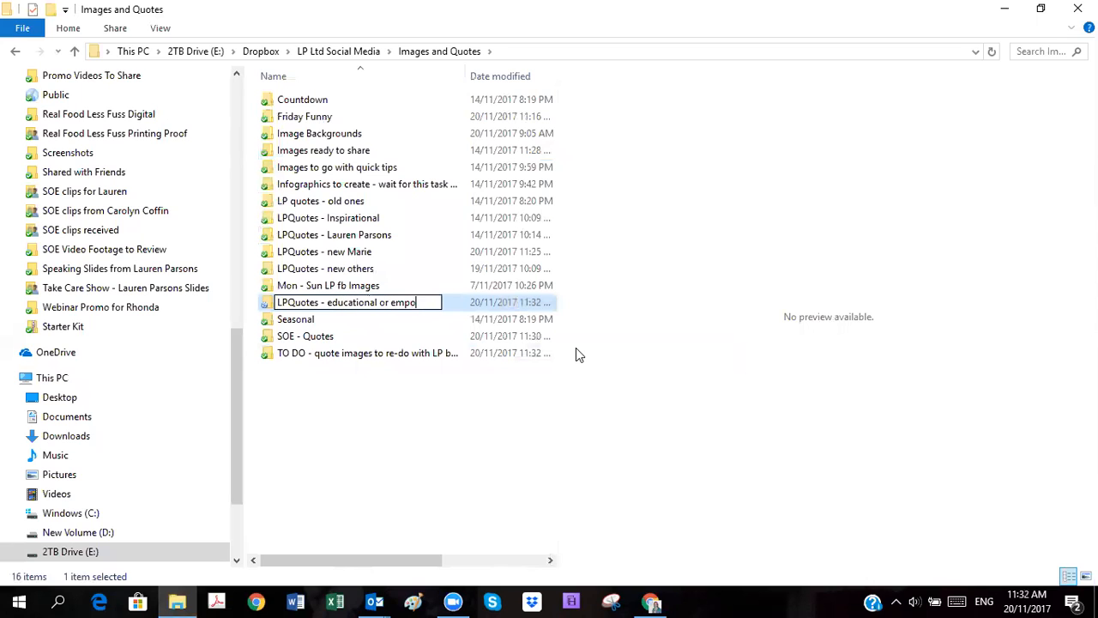
type("wering")
key("Return")
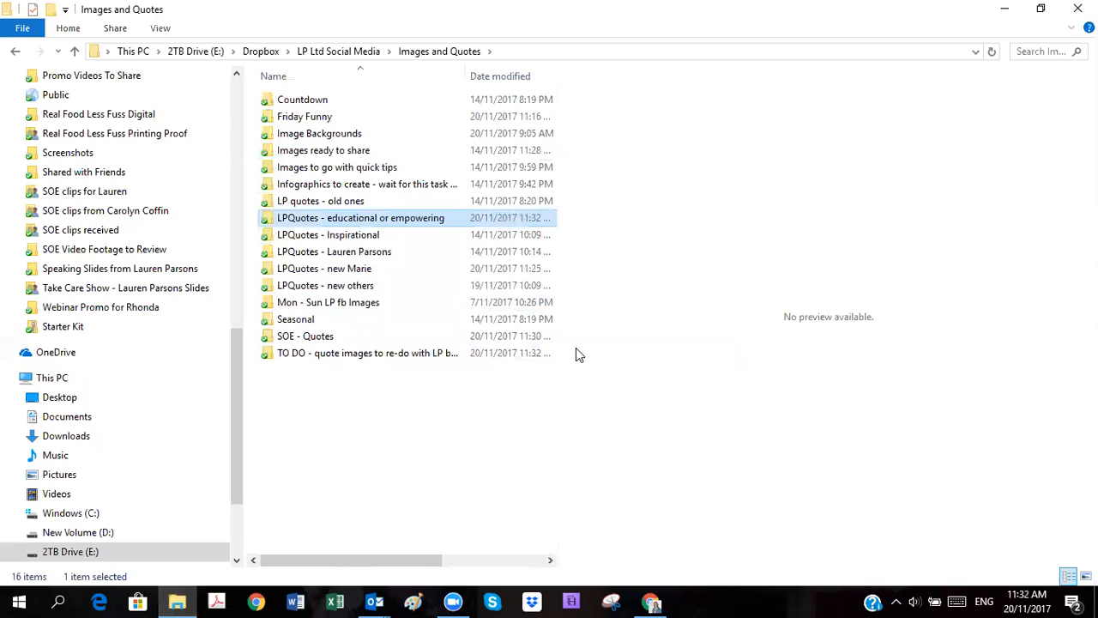
Review the images to re-do in Educational or Empowering or Advice once more and return to the Images and Quotes folder.
left_click(336, 355)
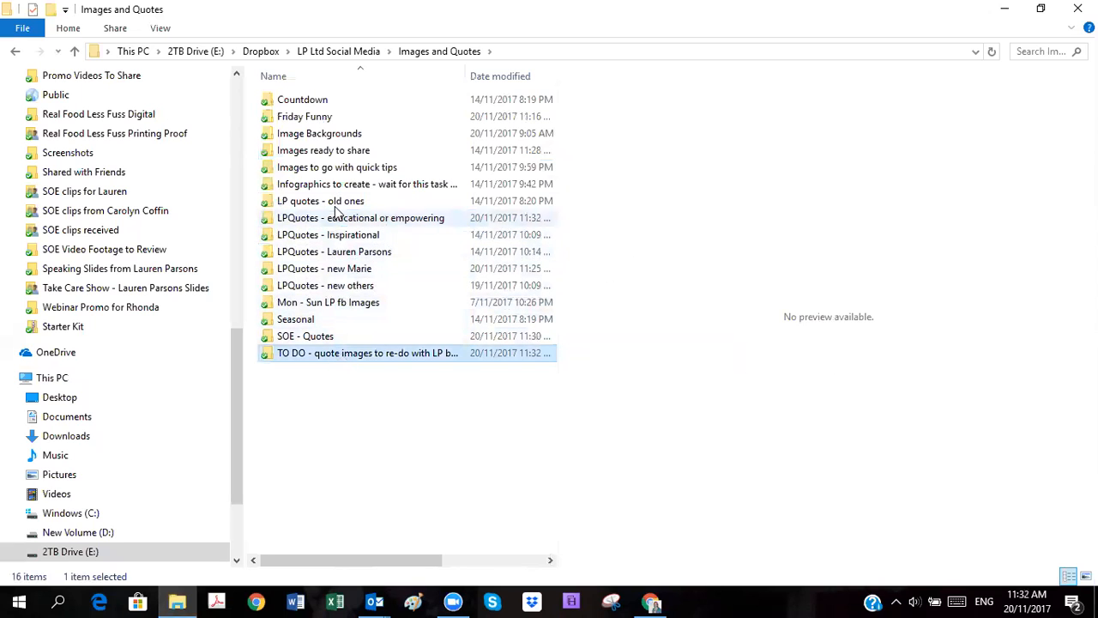
double_click(289, 359)
left_click(314, 152)
double_click(314, 154)
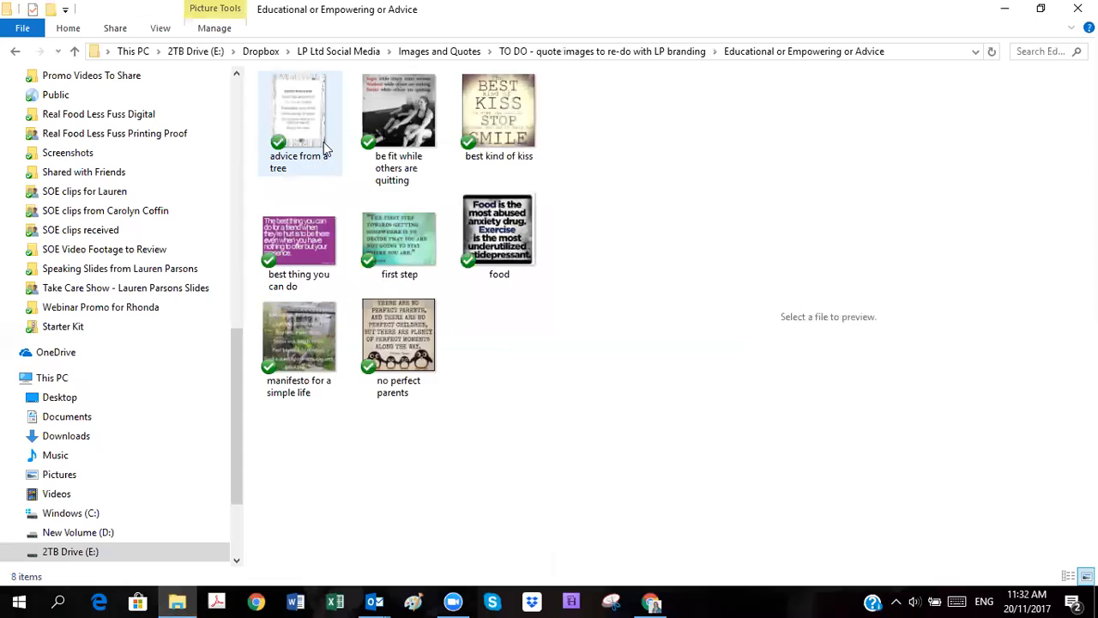
left_click(76, 52)
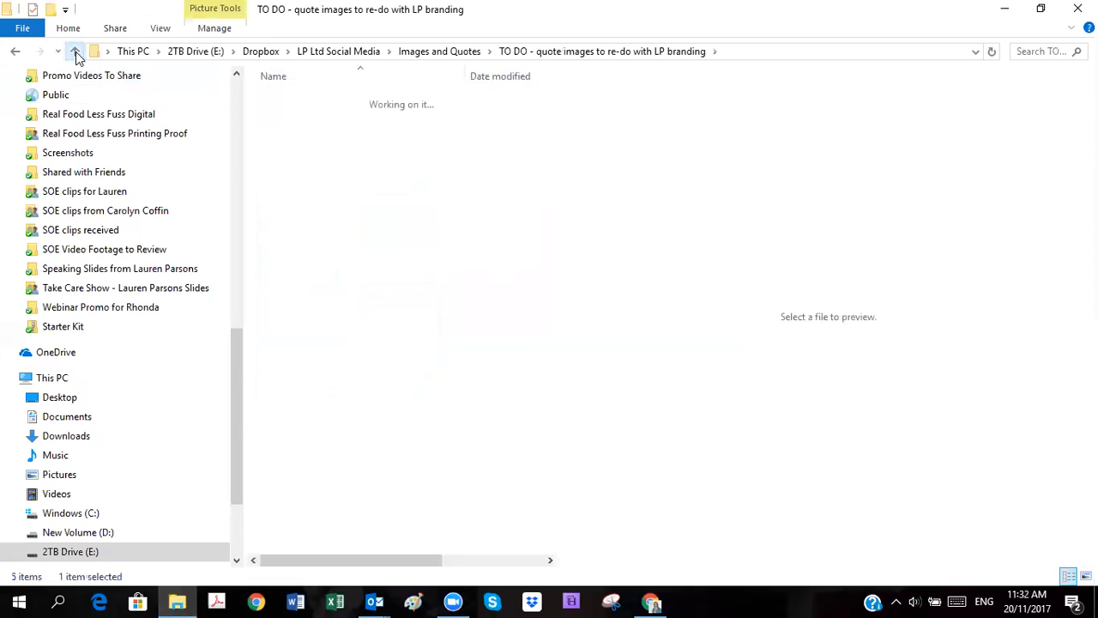
left_click(75, 52)
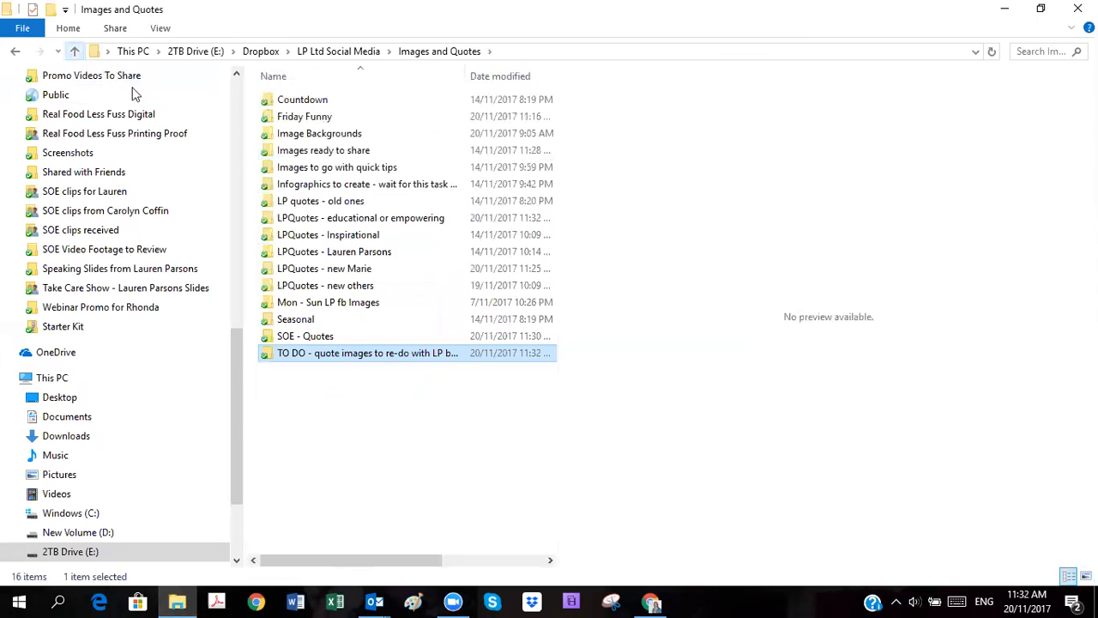
Check the contents of the LPQuotes - educational or empowering folder and return to the schedule spreadsheet.
left_click(310, 219)
double_click(323, 221)
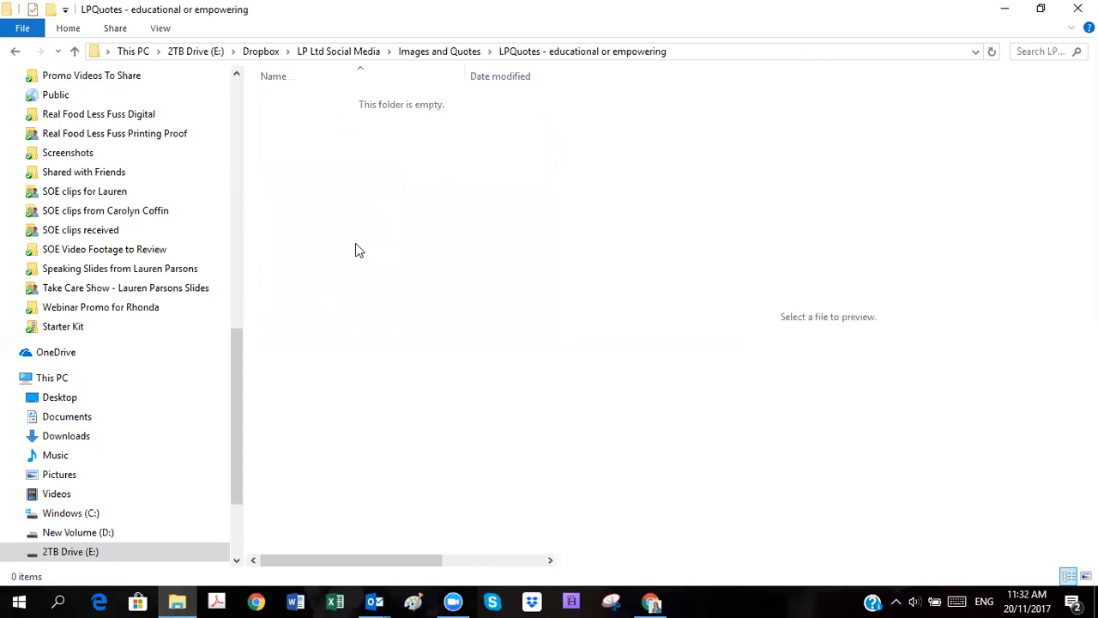
left_click(1004, 10)
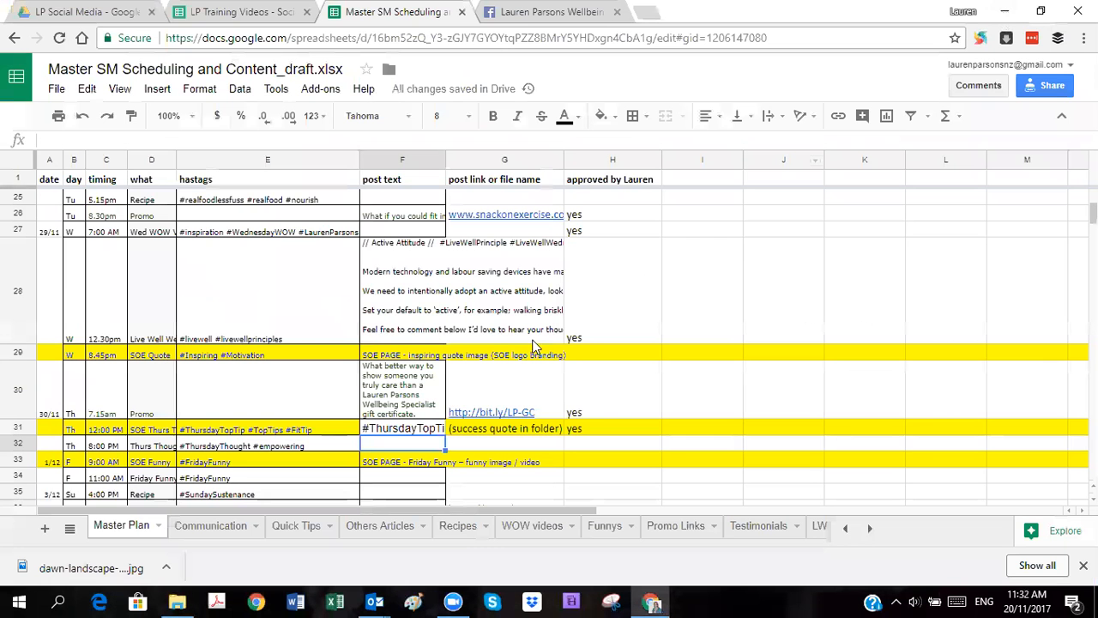
Enter "yet to be created in the new folder" as the approval note for the Thursday 8:00 PM post.
left_click(506, 446)
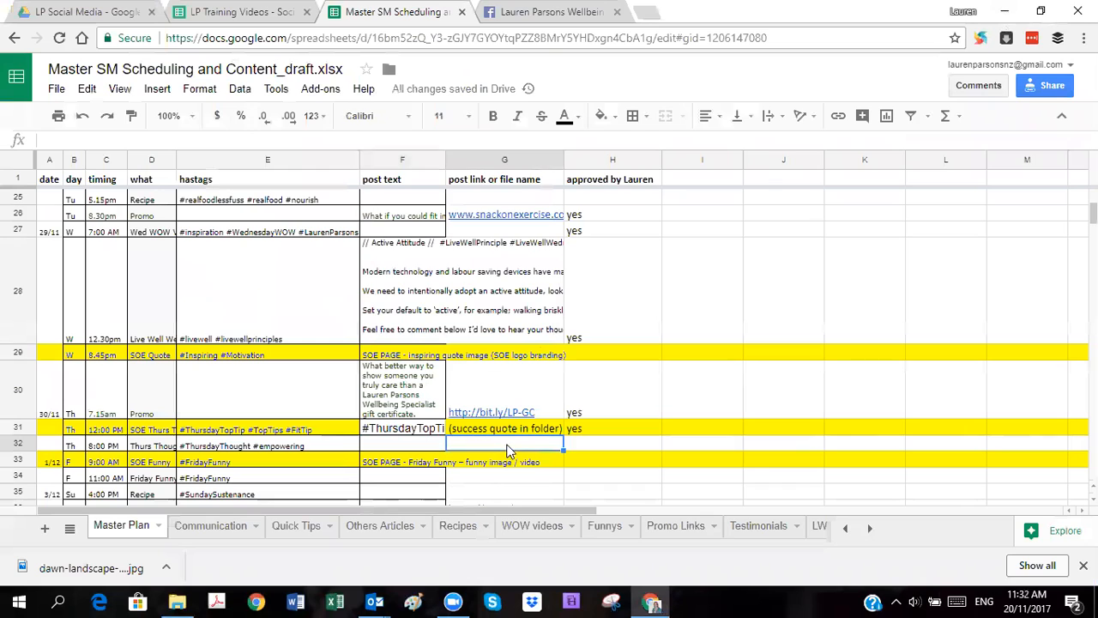
left_click(605, 446)
type("yes")
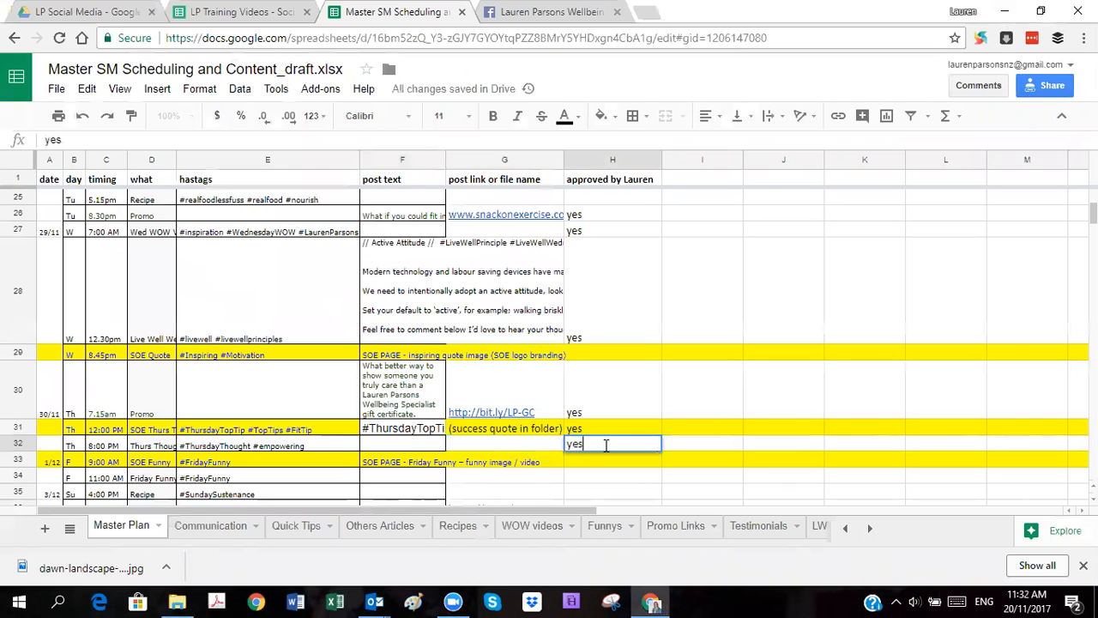
type(" to be create")
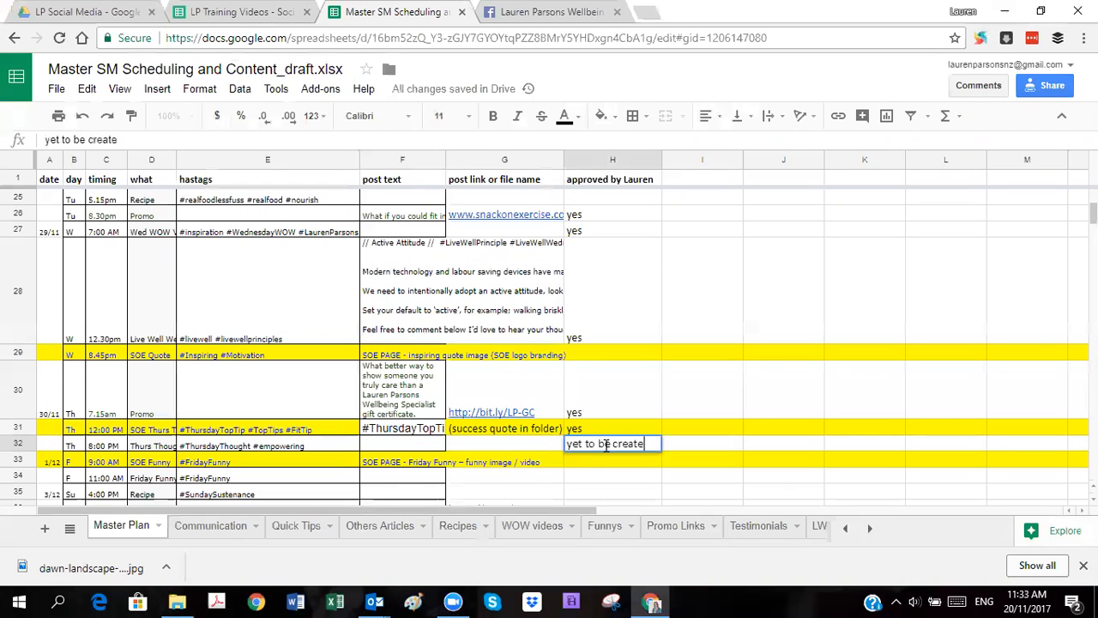
type("d in the")
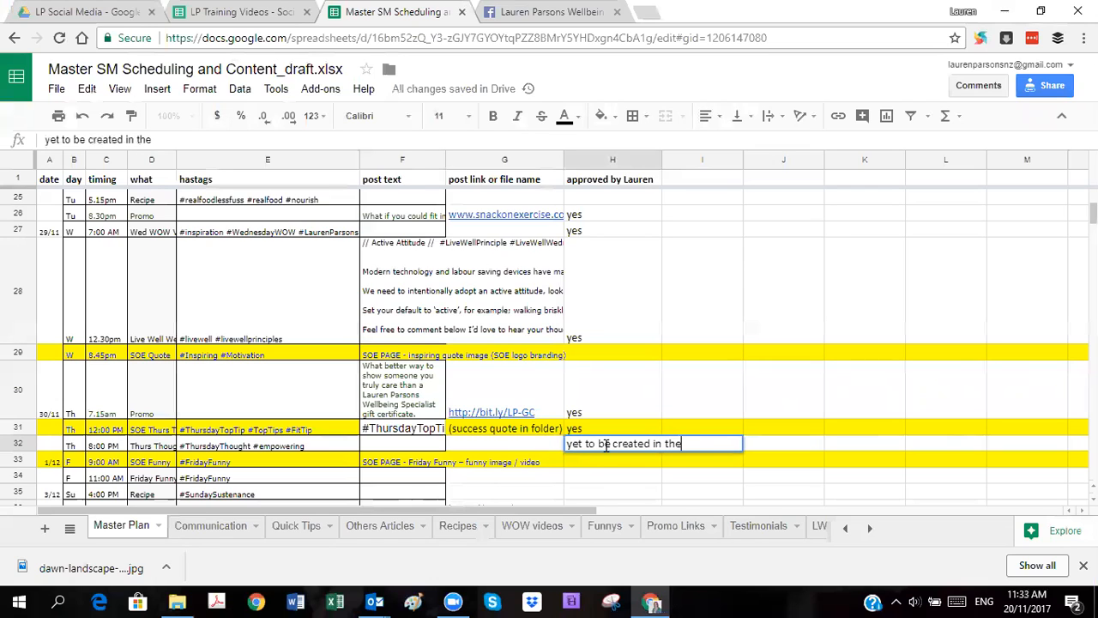
type(" new folder")
key("Return")
key("Up")
key("Left")
key("Left")
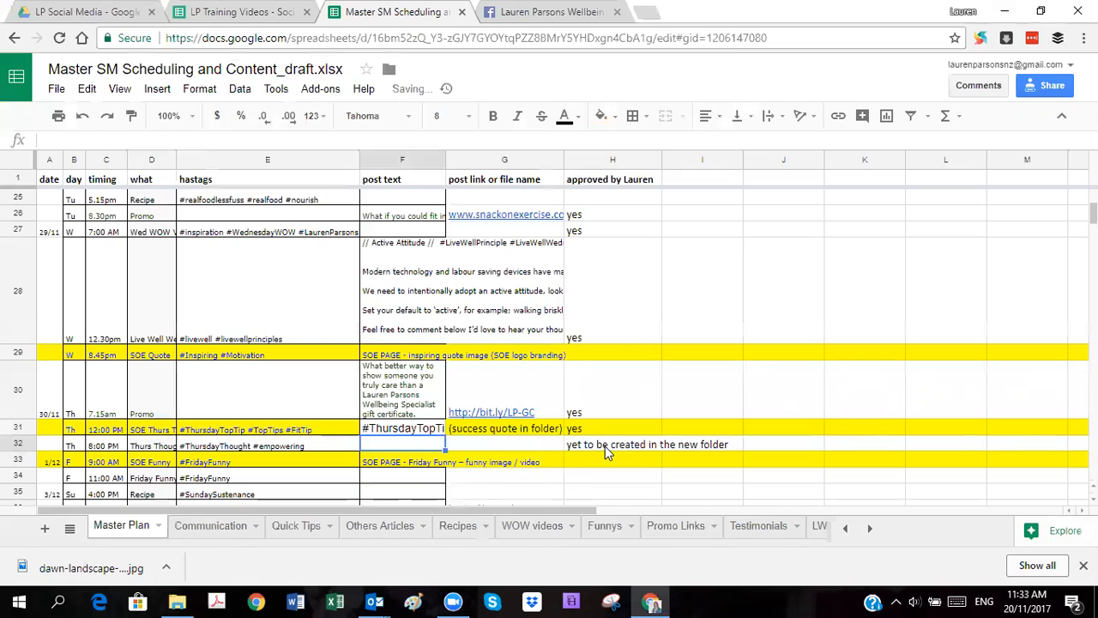
Check the Friday 1/12 SOE Funny row and open the Friday Funny folder inside Images and Quotes.
key("Down")
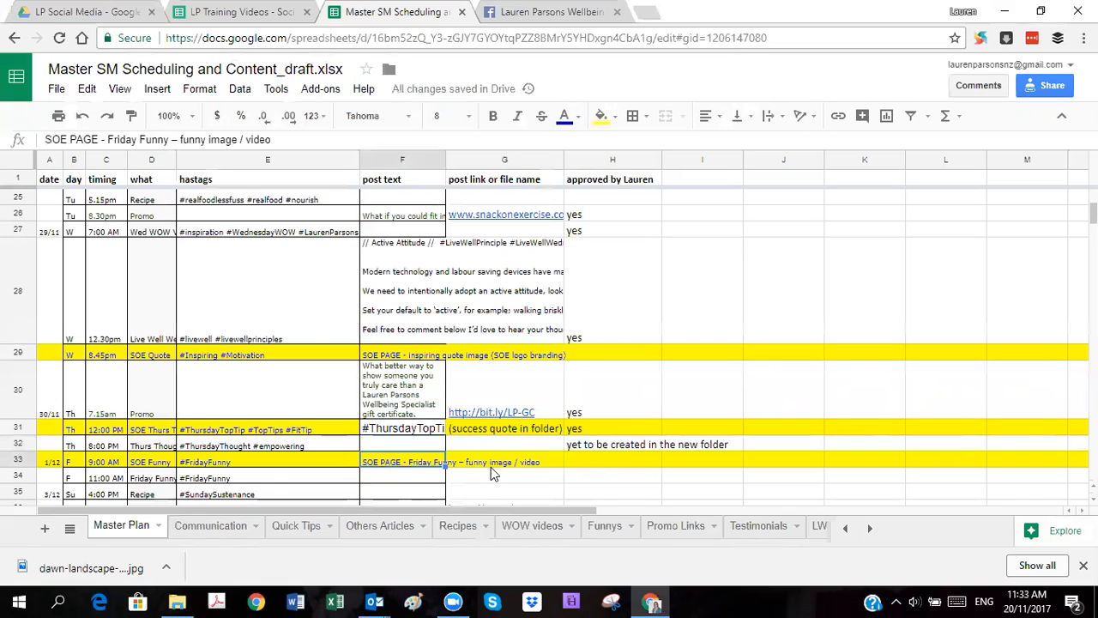
key("Left")
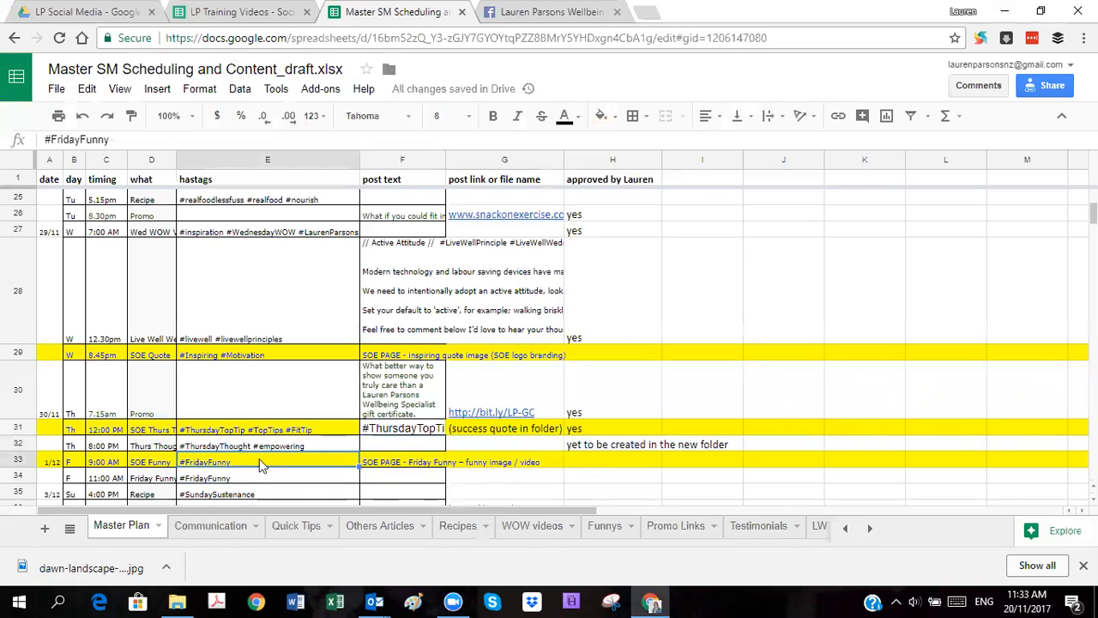
left_click(384, 468)
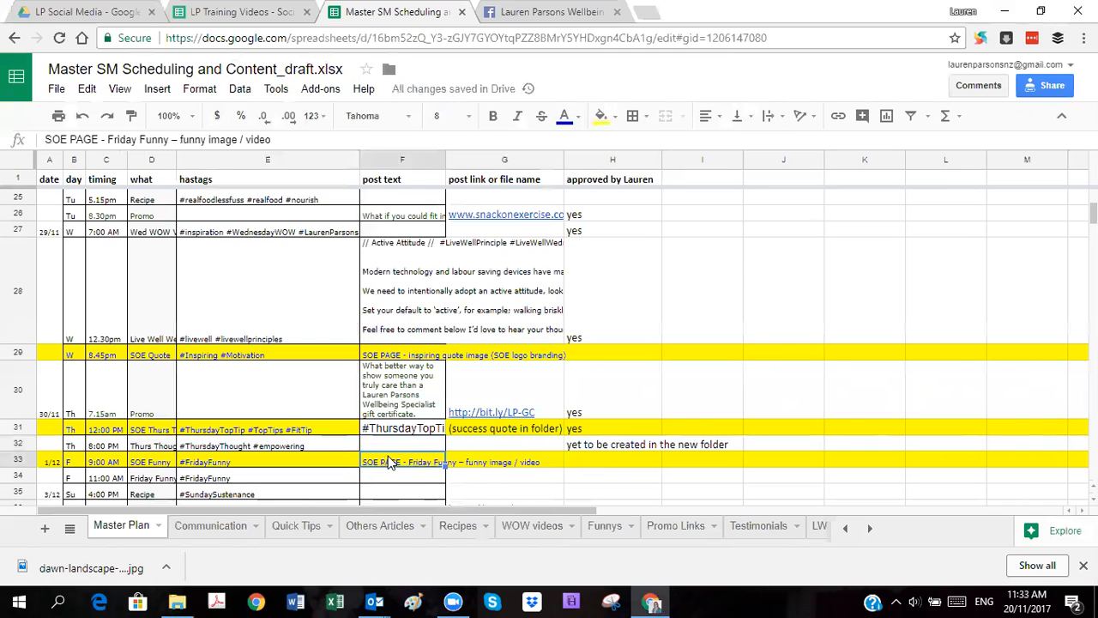
left_click(185, 599)
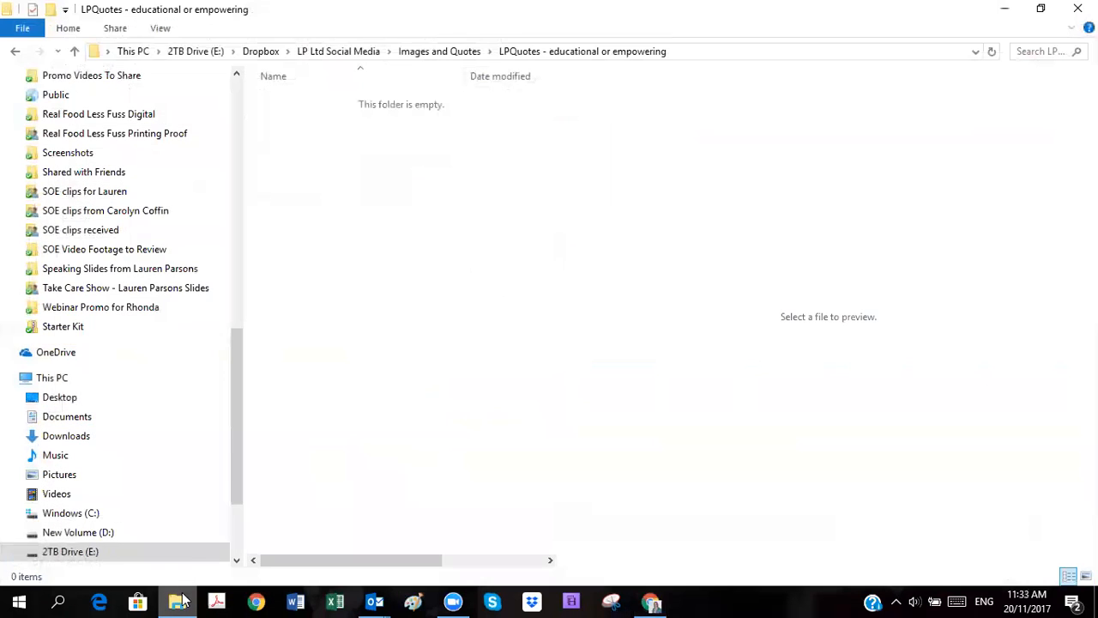
left_click(349, 52)
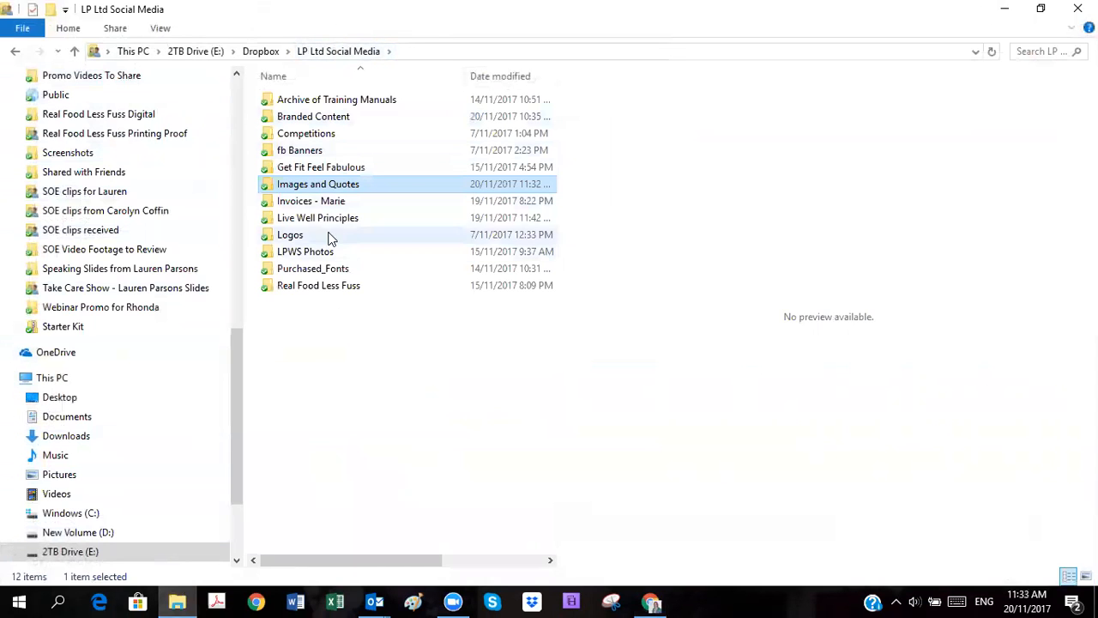
double_click(296, 187)
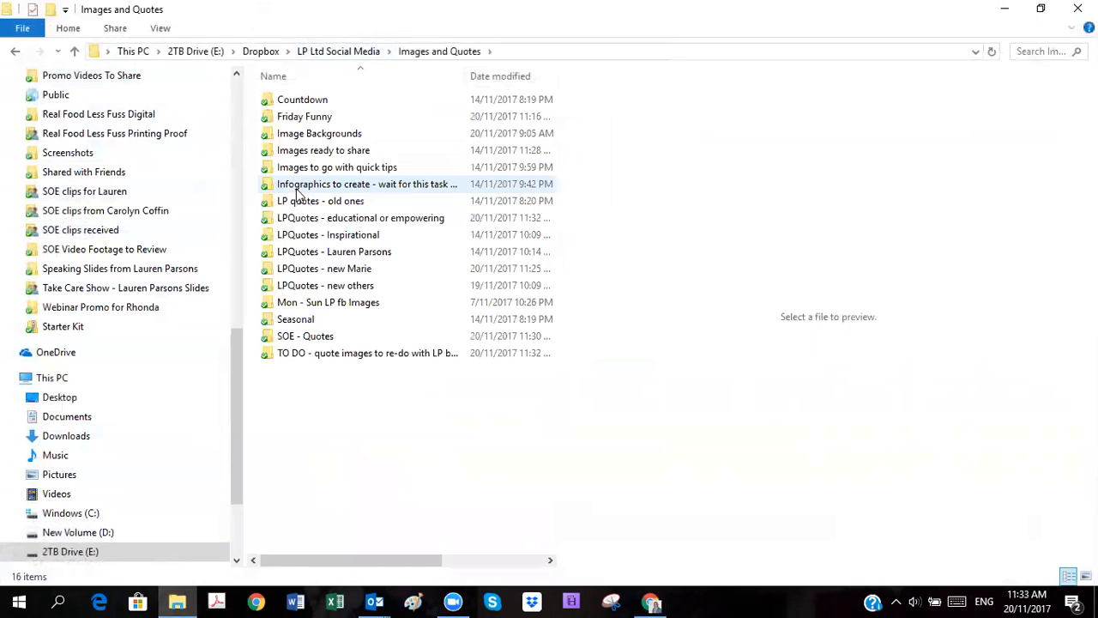
double_click(302, 117)
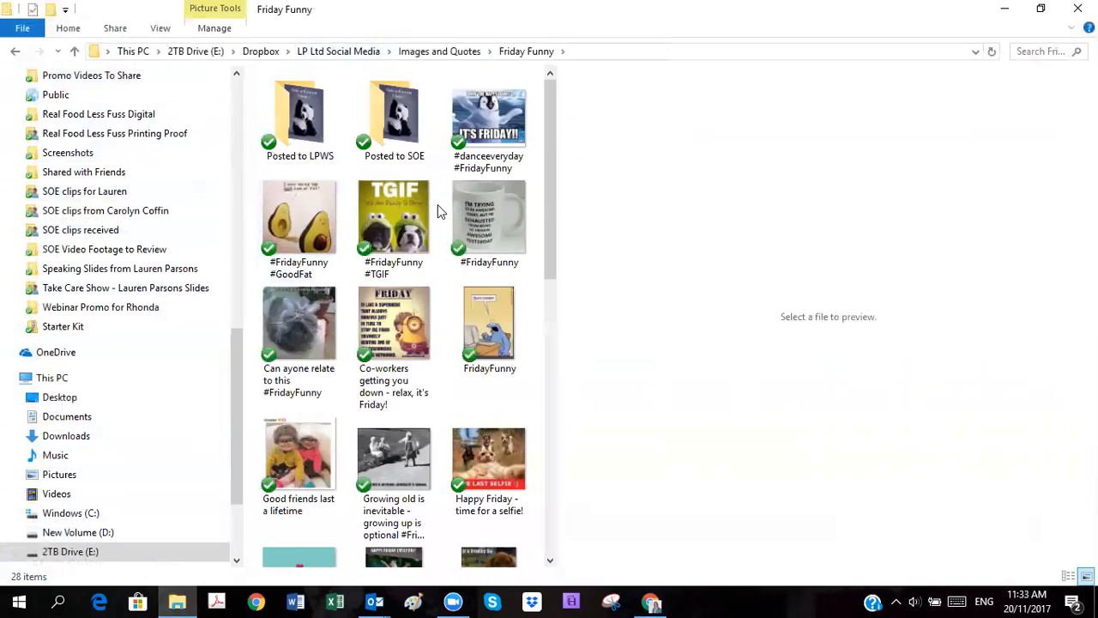
Preview the funny images, move the "Let's do this thing!" dog image into Posted to LPWS and open that folder.
left_click(309, 314)
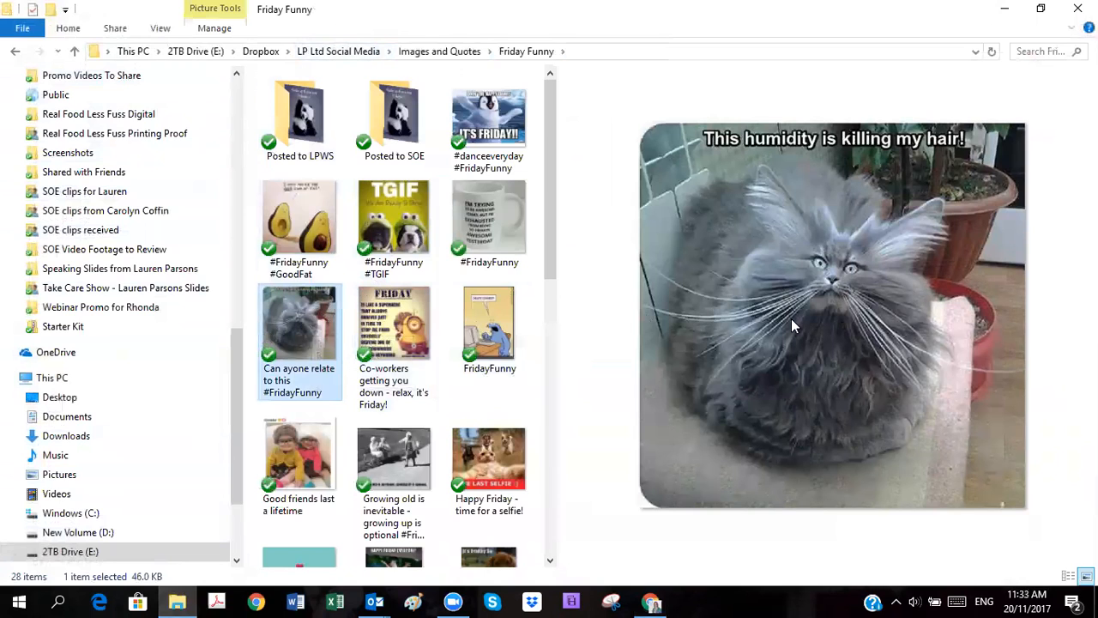
scroll(291, 335, "down", 3)
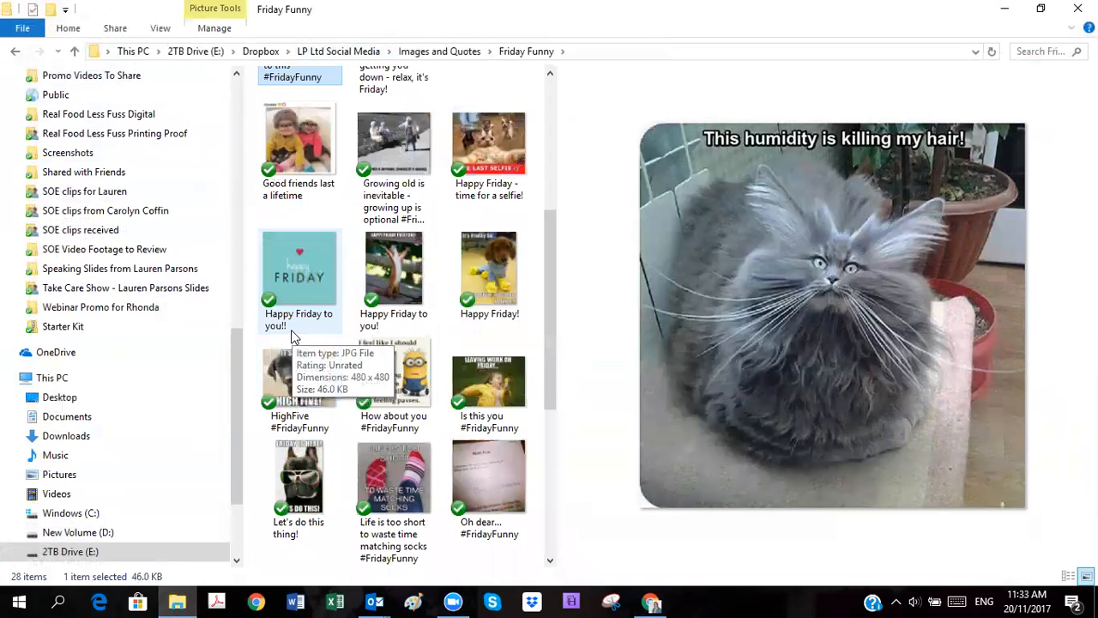
left_click(300, 455)
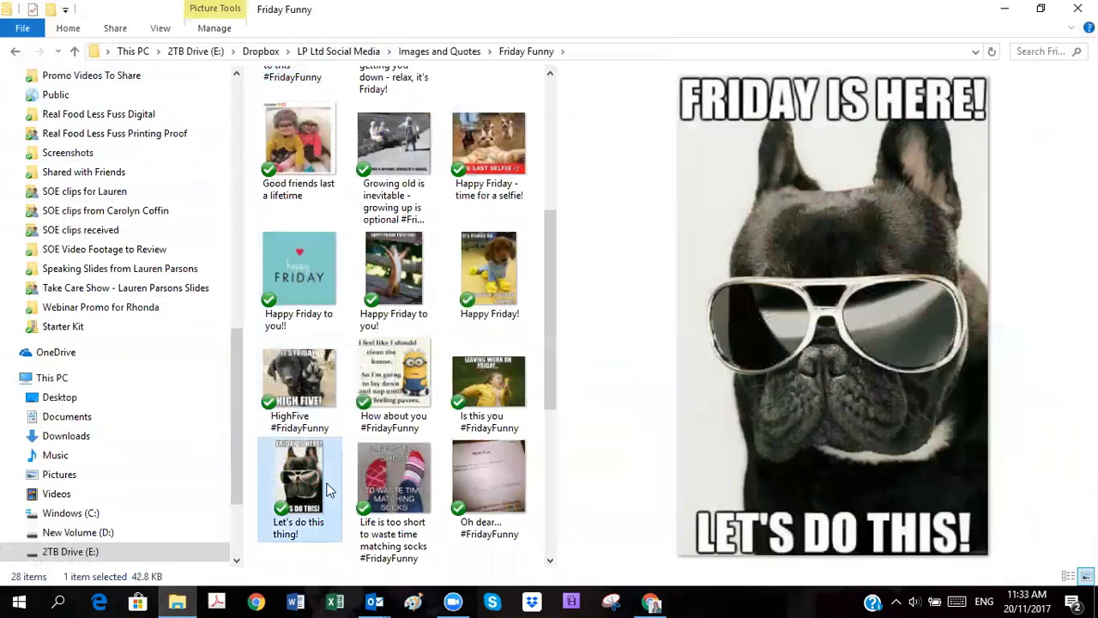
left_click_drag(306, 435, 330, 144)
double_click(307, 137)
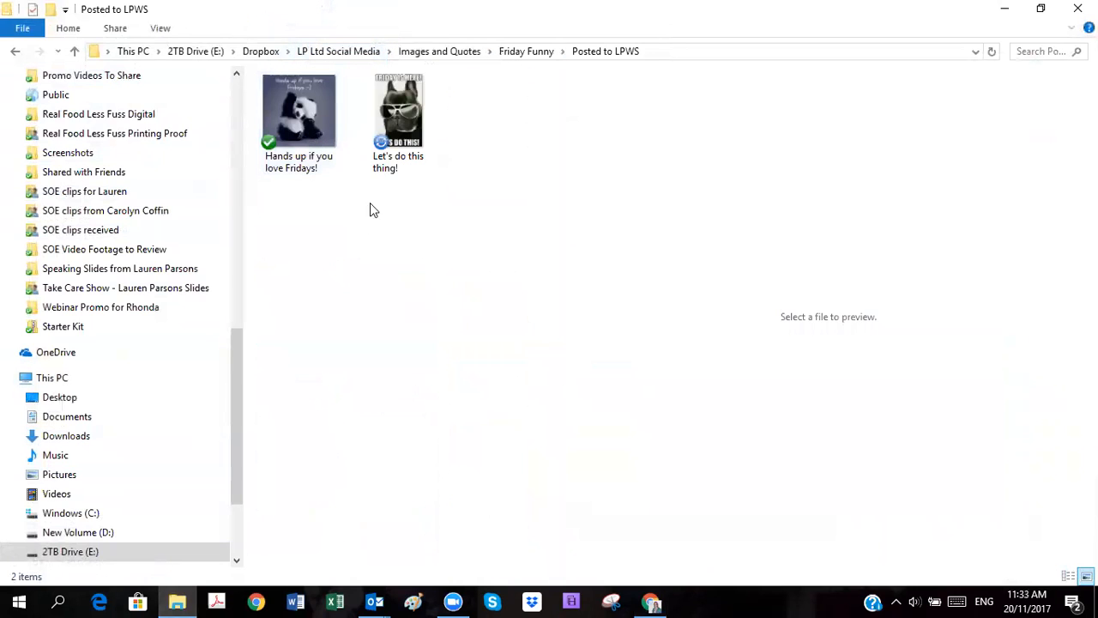
Copy the file name of the "Let's do this thing!" image and return to the schedule spreadsheet.
left_click(399, 167)
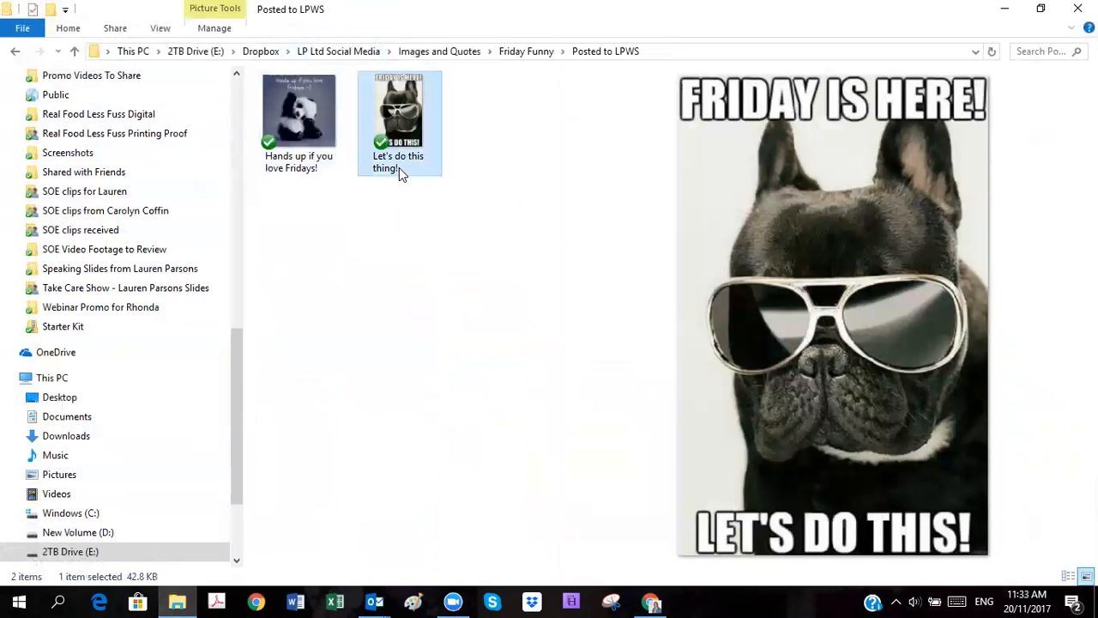
left_click(399, 168)
key("ctrl+c")
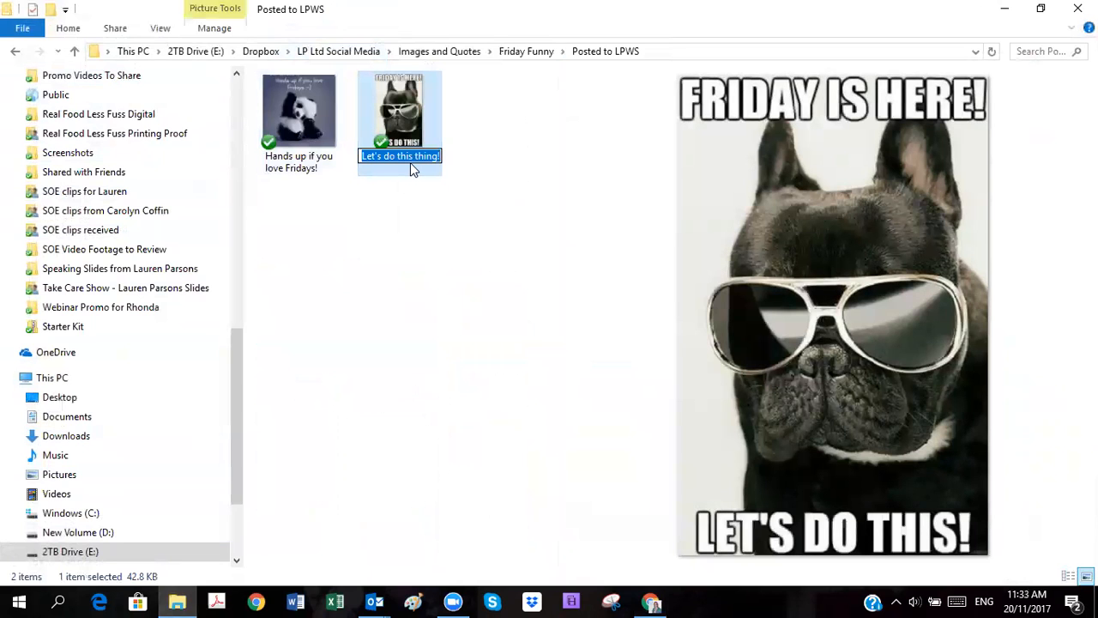
left_click(1006, 12)
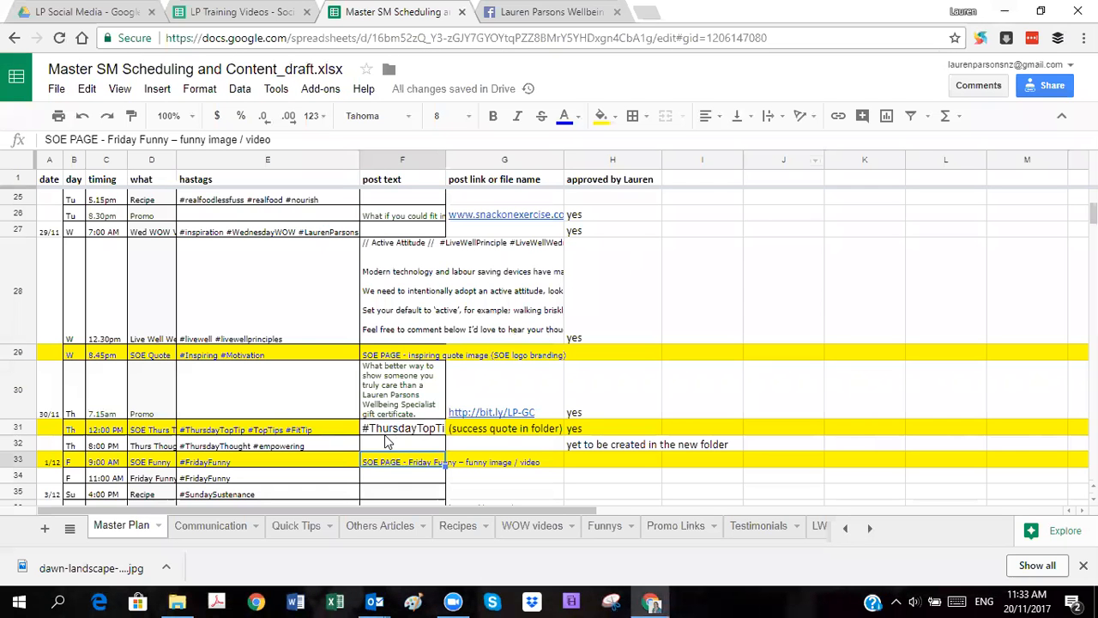
left_click(412, 477)
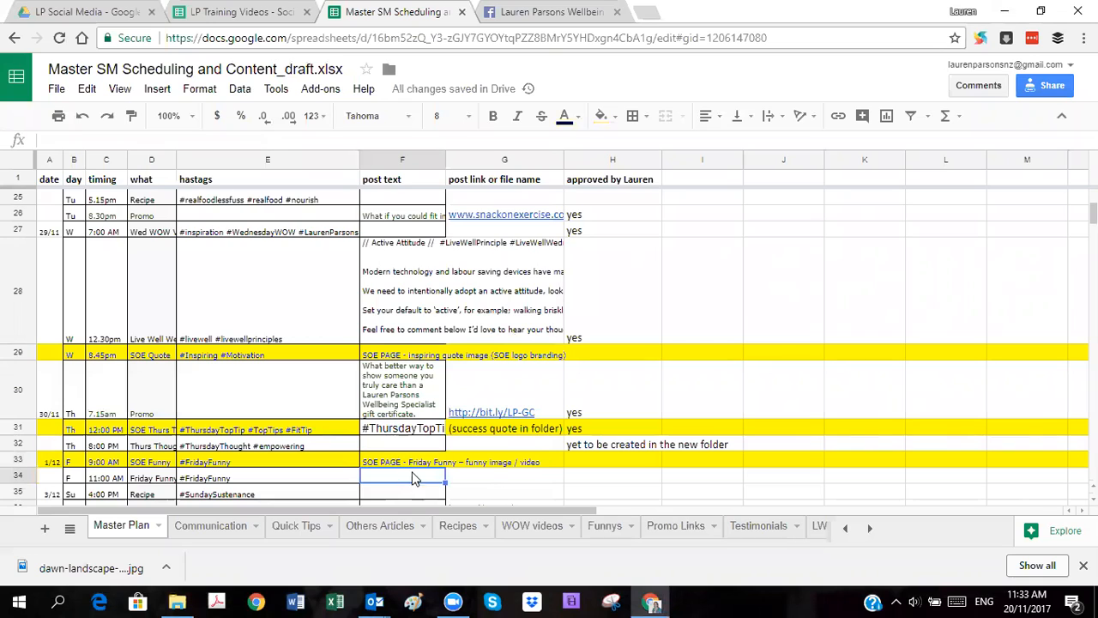
left_click(426, 463)
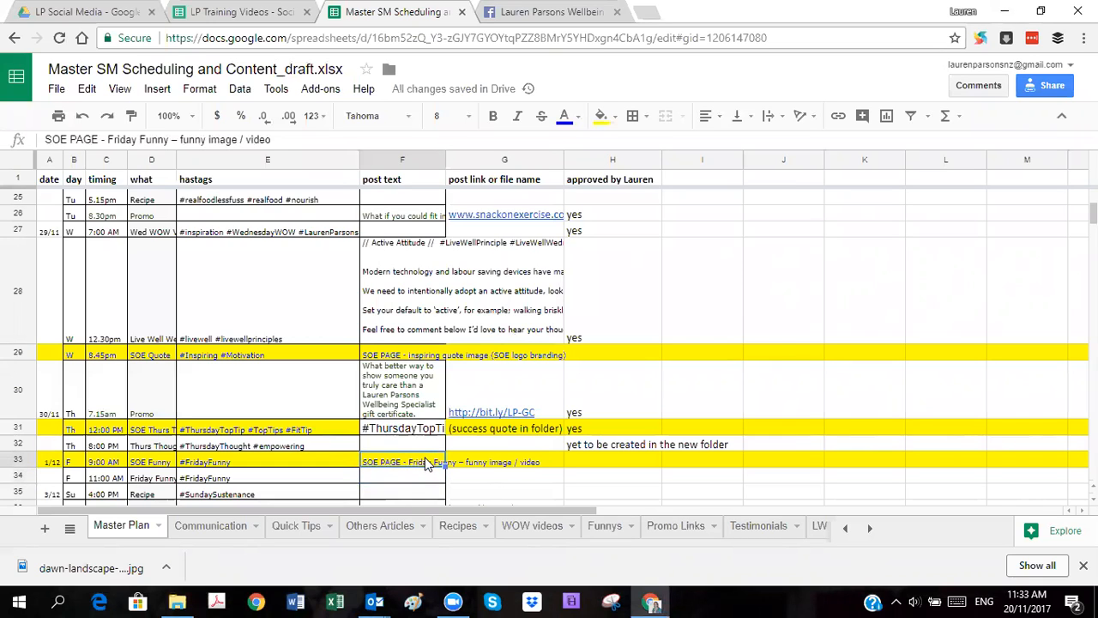
left_click(407, 446)
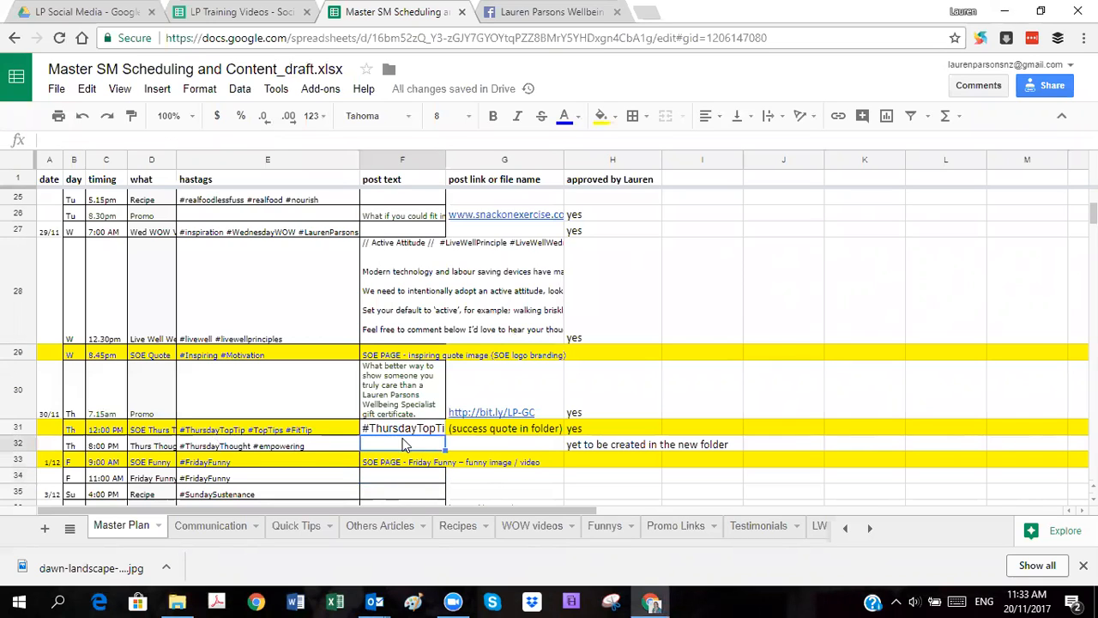
key("ctrl+v")
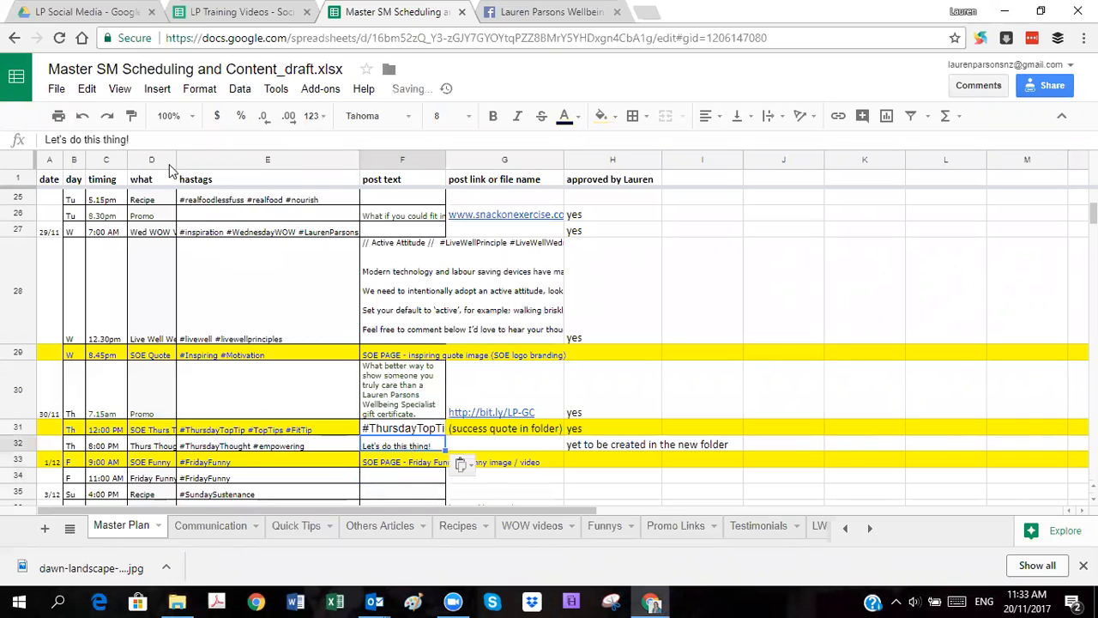
type("#FridayFunny")
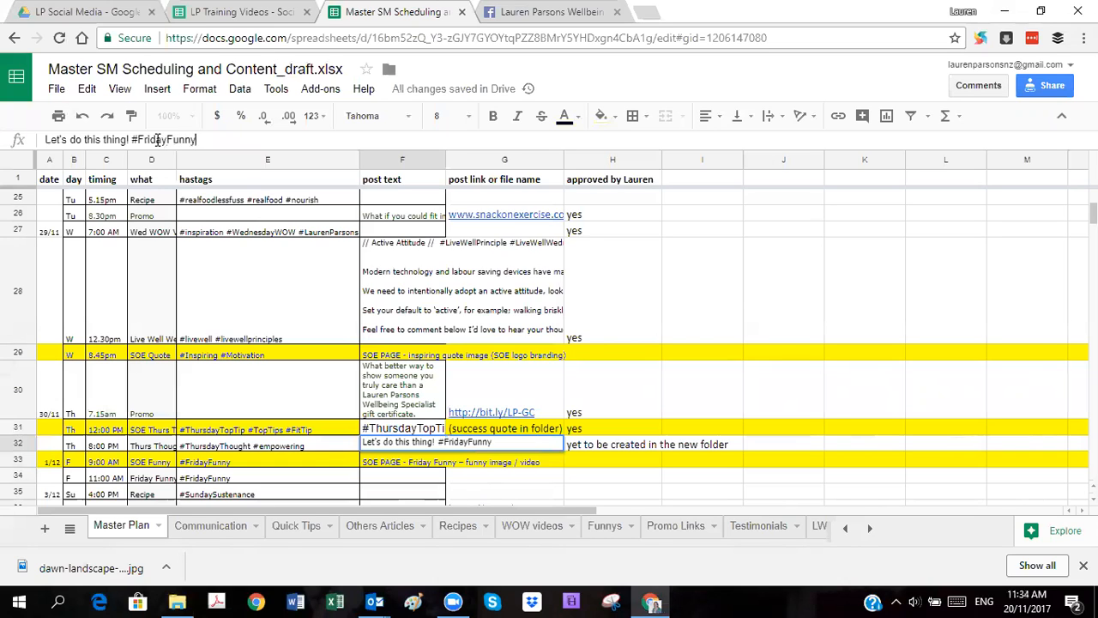
key("Return")
key("Up")
key("Right")
key("Left")
key("Right")
key("Right")
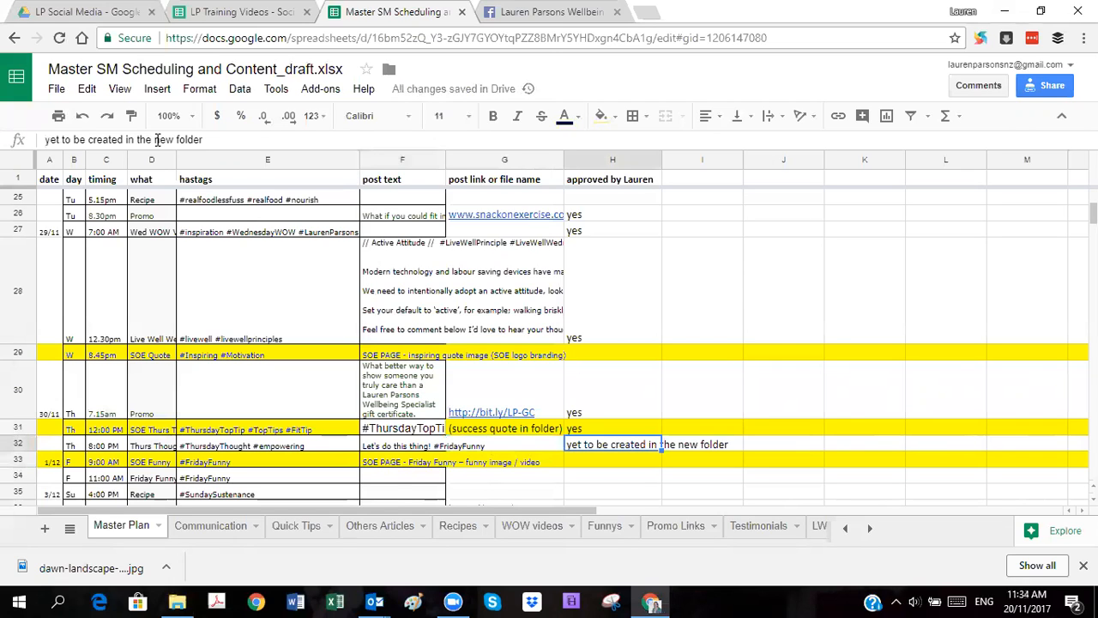
key("Left")
key("Left")
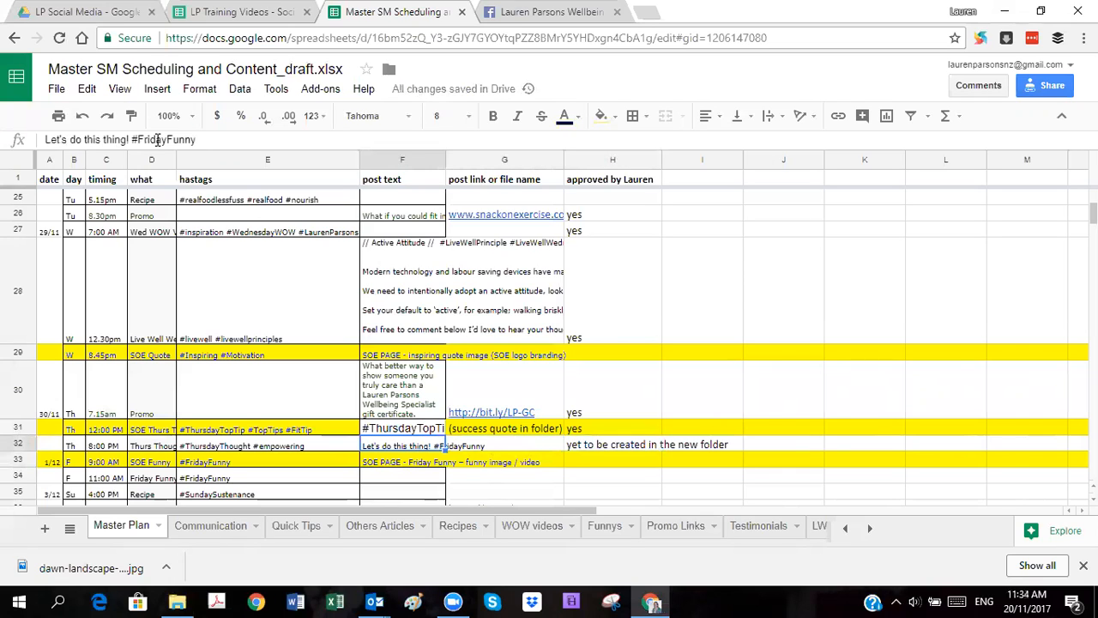
key("Delete")
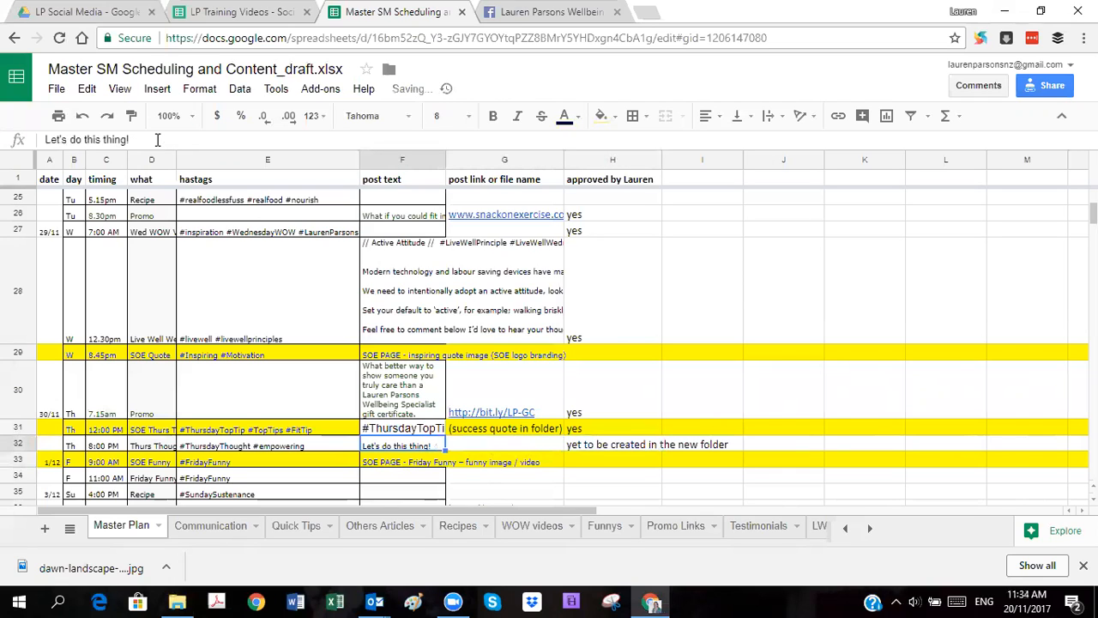
Replace the post text of the Friday 9:00 AM SOE Funny row with "Let's do this thing! #FridayFunny".
key("Down")
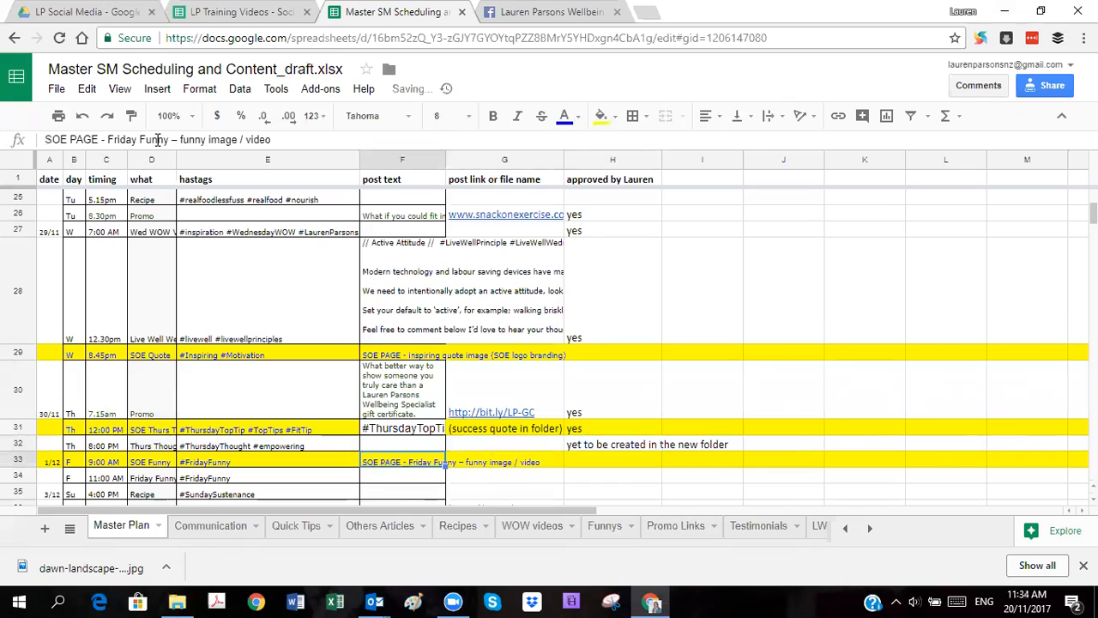
key("ctrl+v")
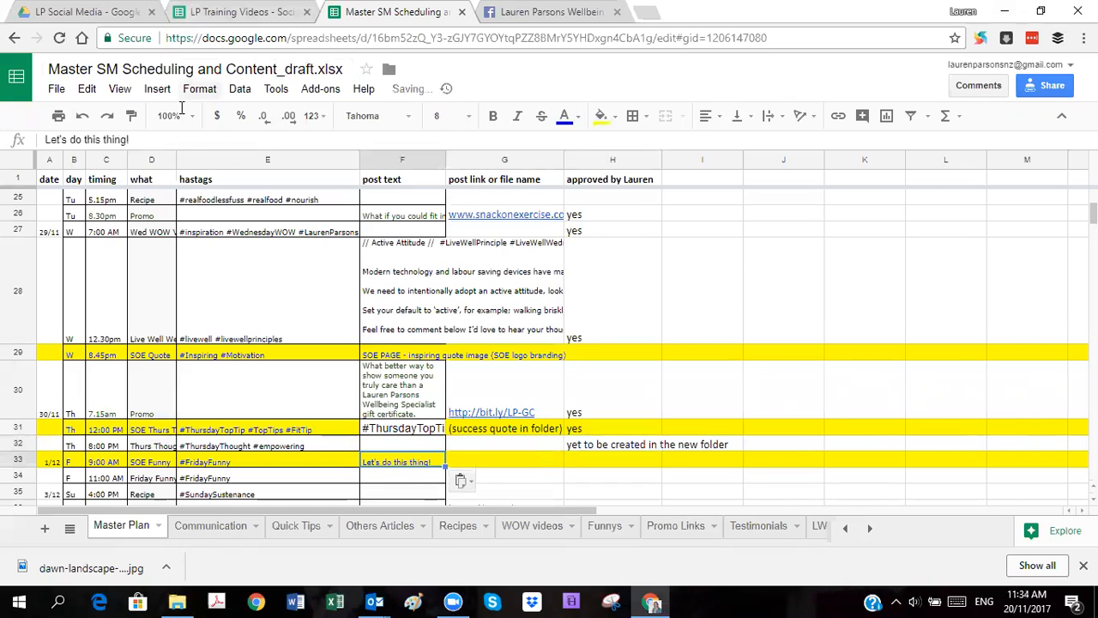
left_click(181, 141)
type("#FridayFunny")
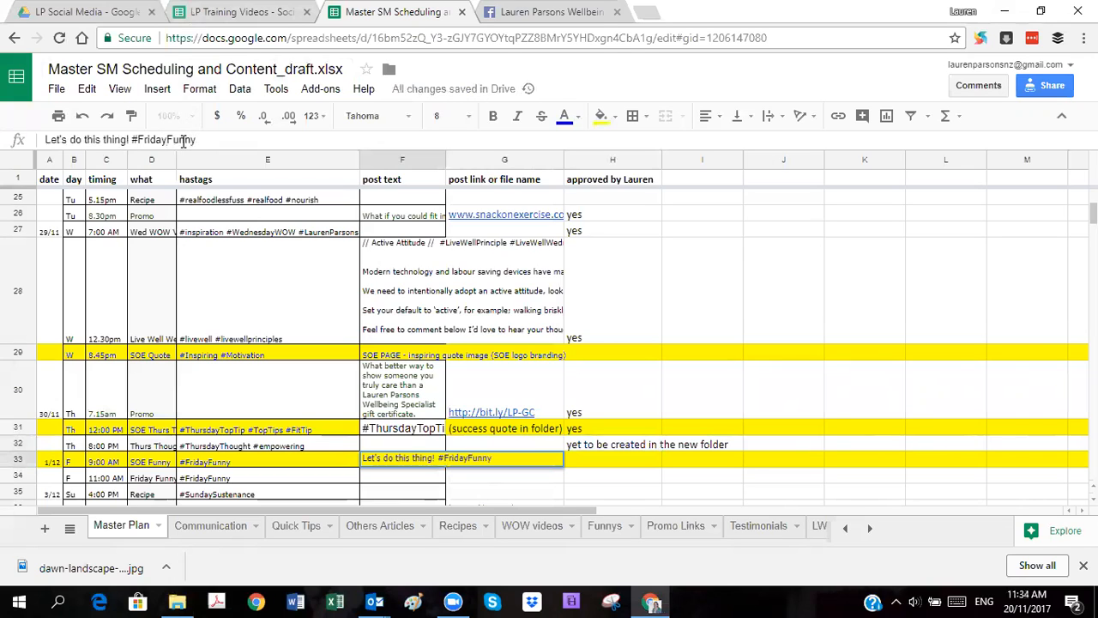
key("Return")
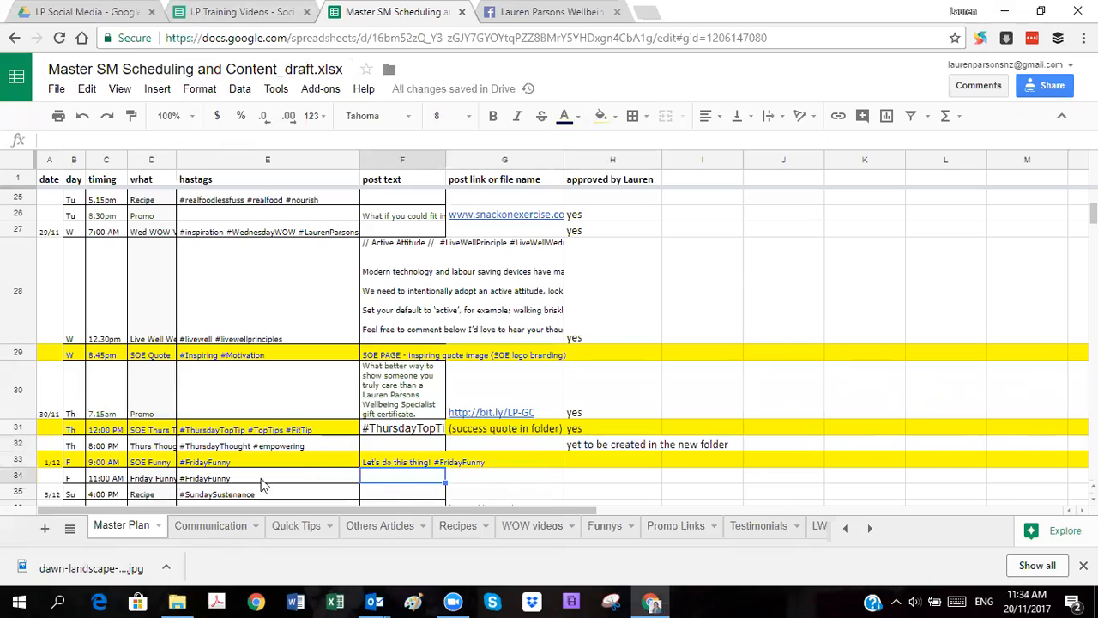
Move the post text "Let's do this thing! #FridayFunny" from the Friday 9:00 AM SOE Funny row to the 11:00 AM Friday Funny row.
left_click(401, 464)
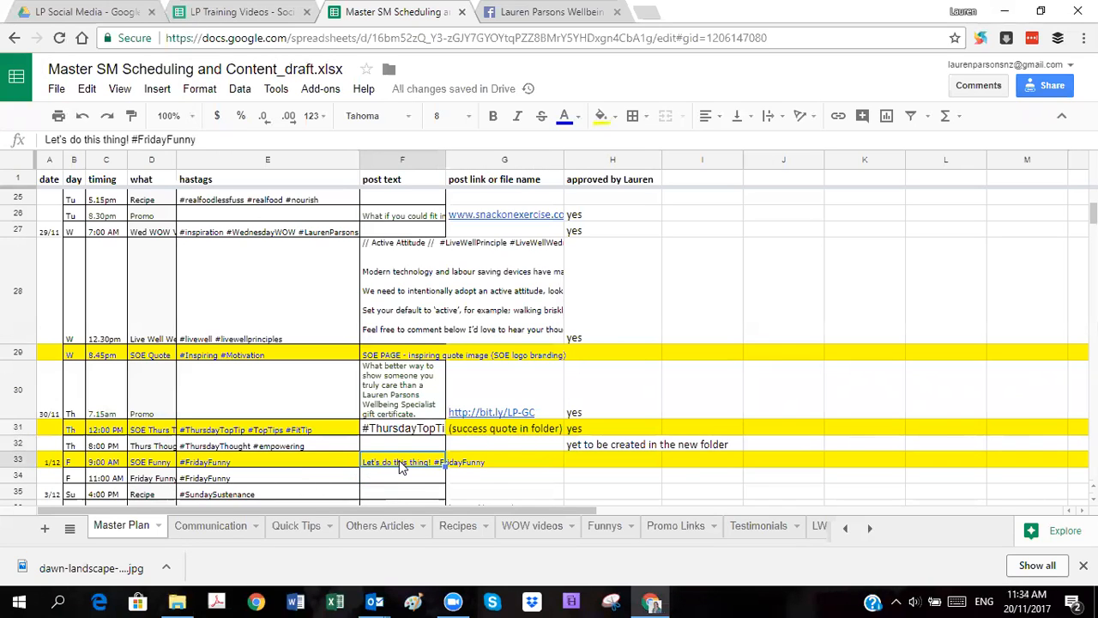
key("ctrl+c")
key("Down")
key("Return")
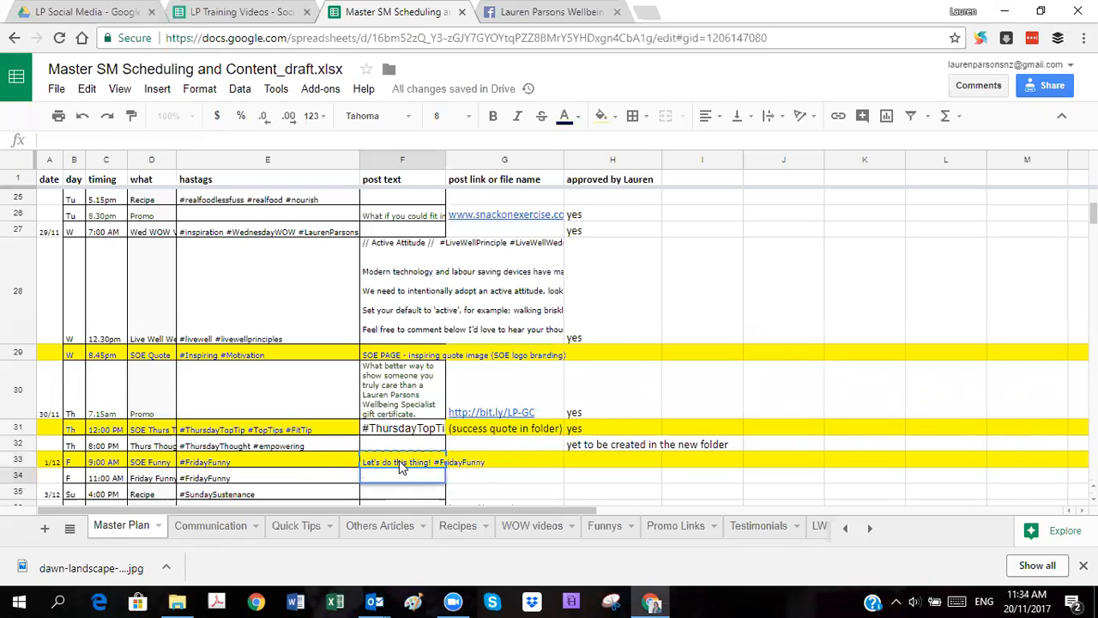
key("ctrl+v")
left_click(429, 465)
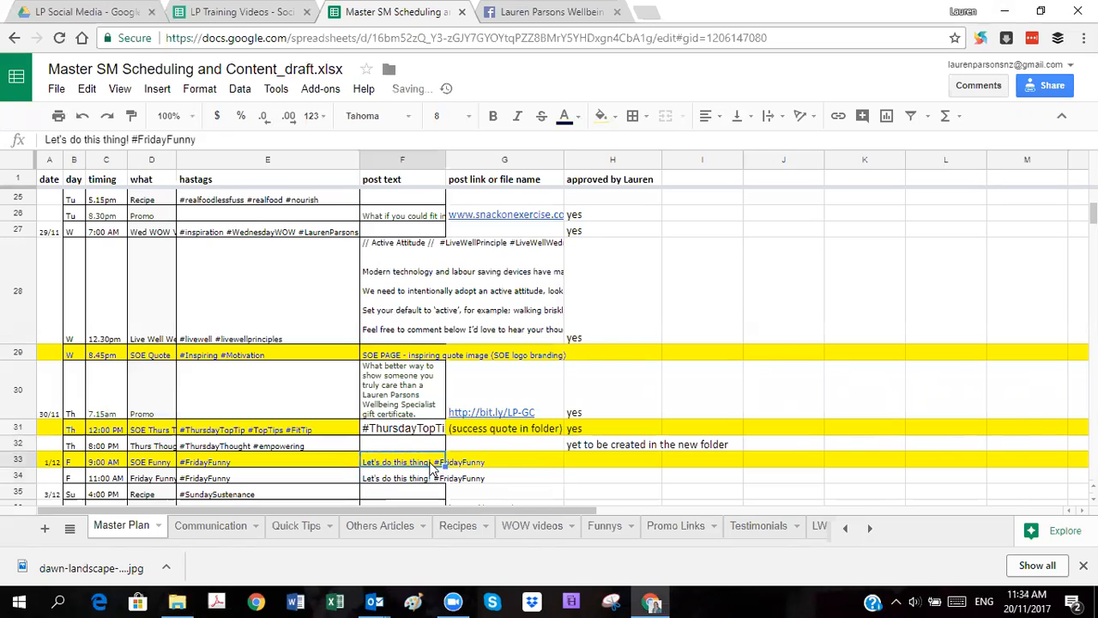
key("Delete")
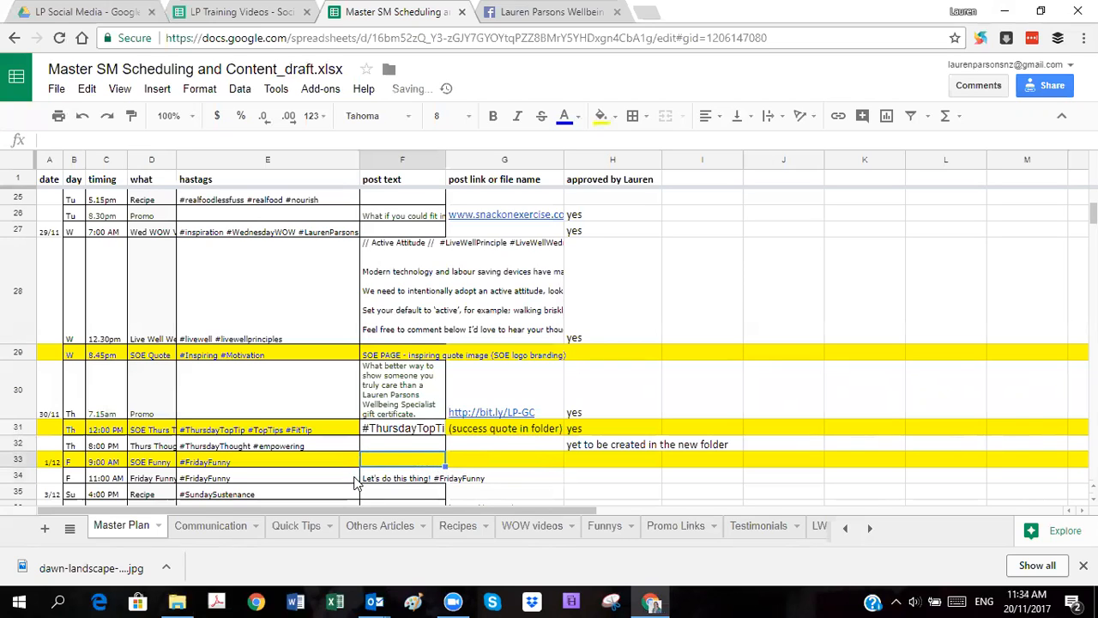
left_click(384, 481)
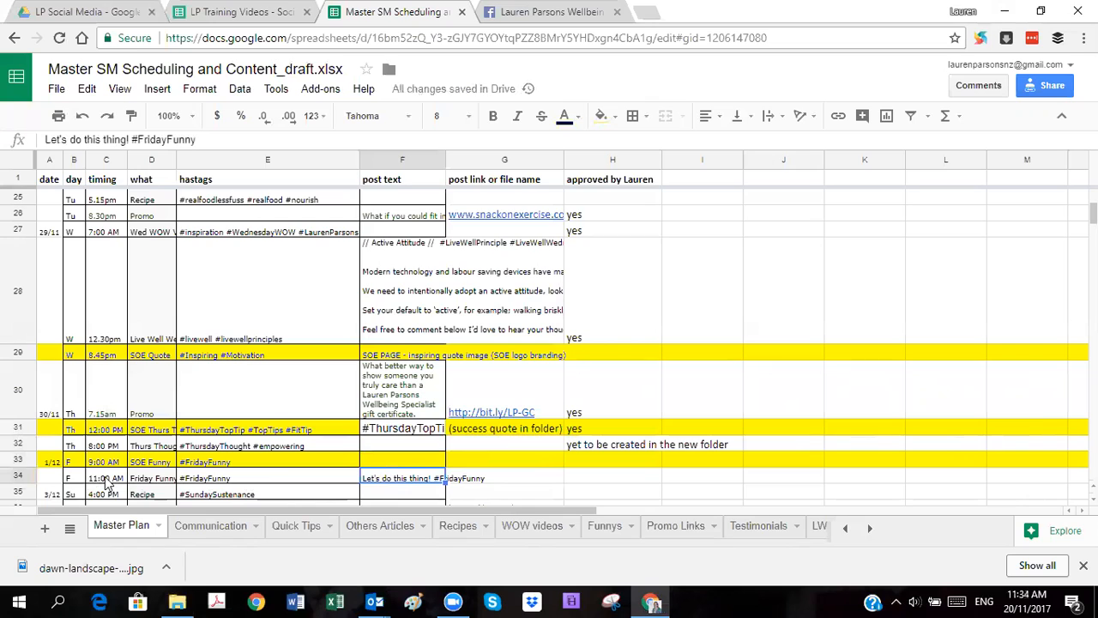
Preview more images in the Friday Funny folder and move the "Life is too short to waste time matching socks" image into Posted to SOE.
left_click(408, 468)
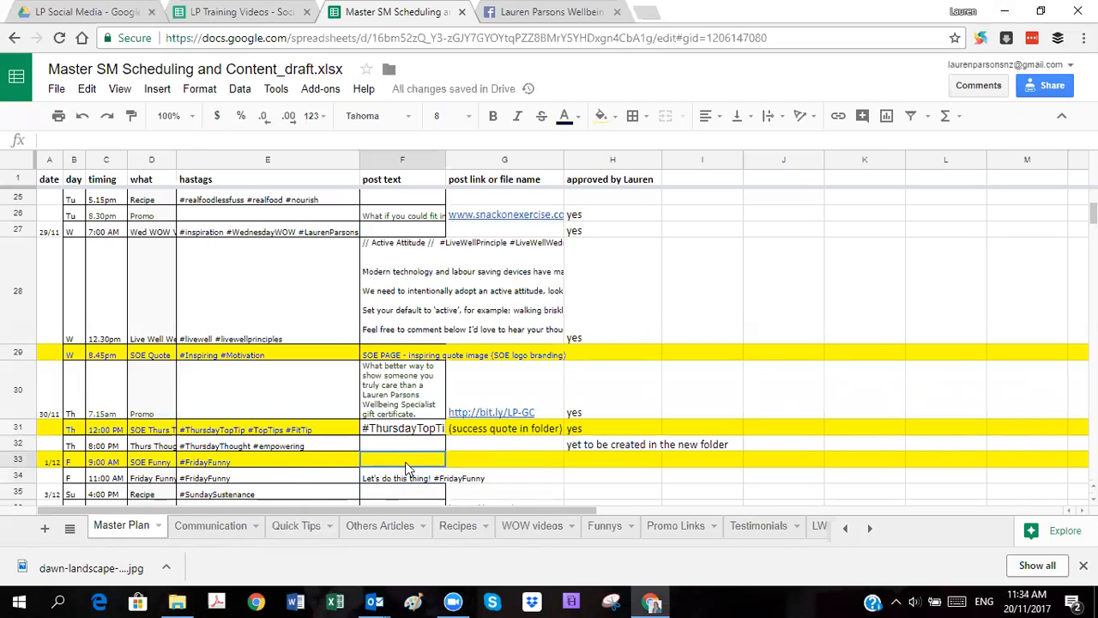
left_click(179, 600)
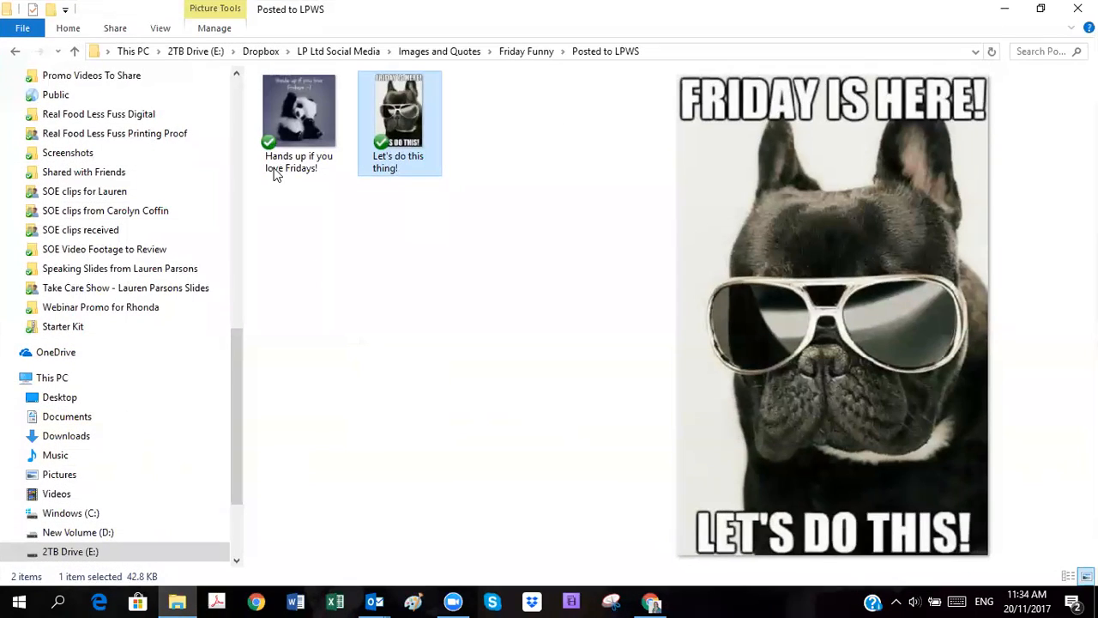
left_click(76, 52)
scroll(412, 412, "down", 4)
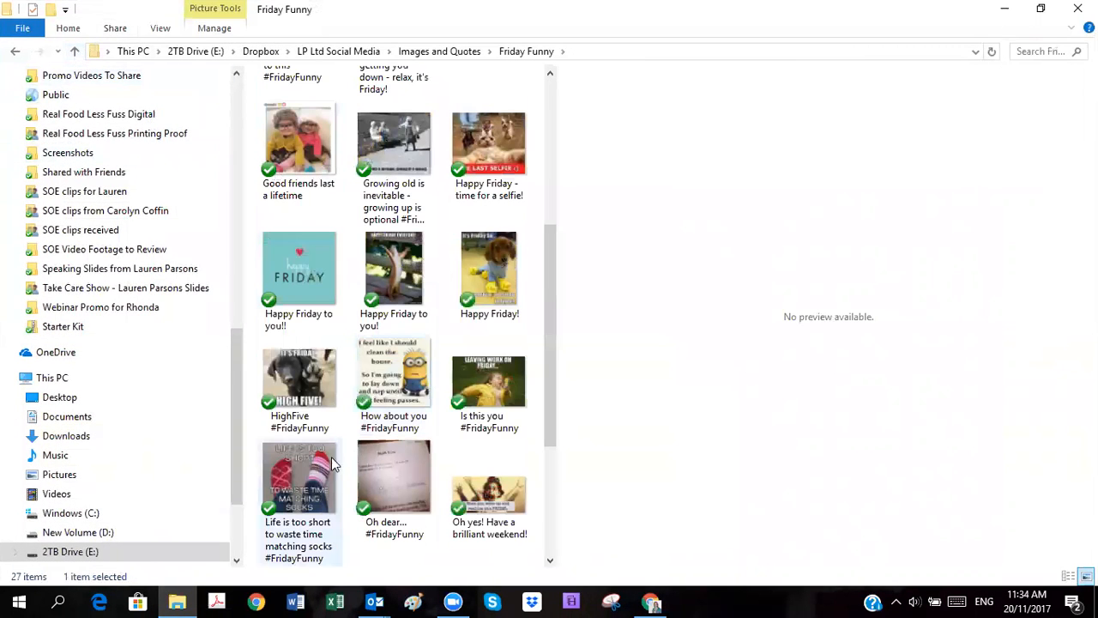
left_click(302, 388)
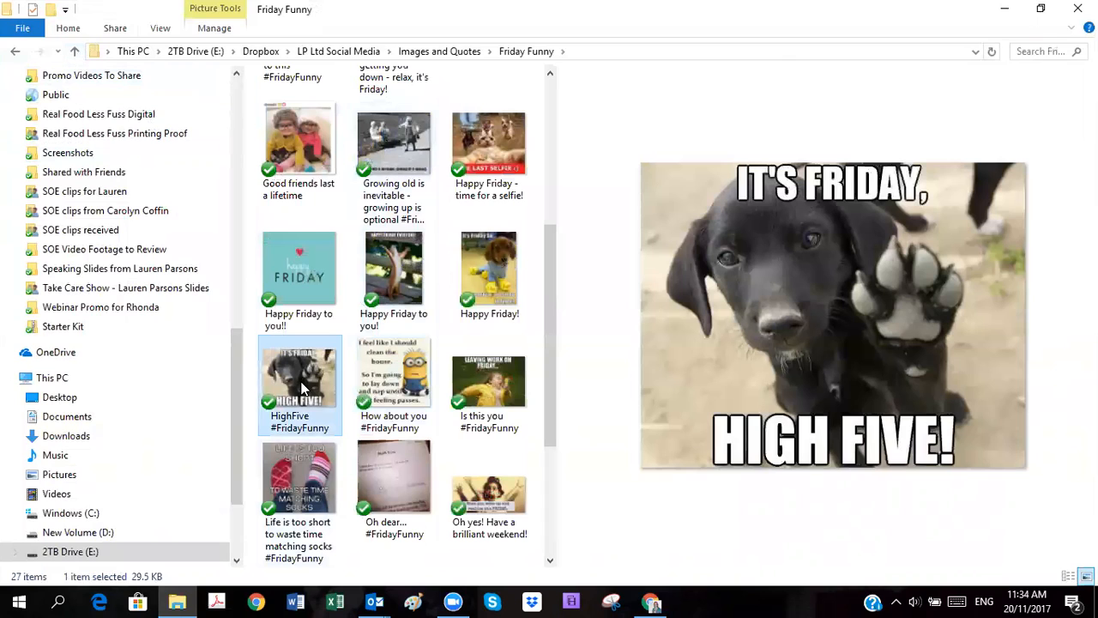
left_click(318, 498)
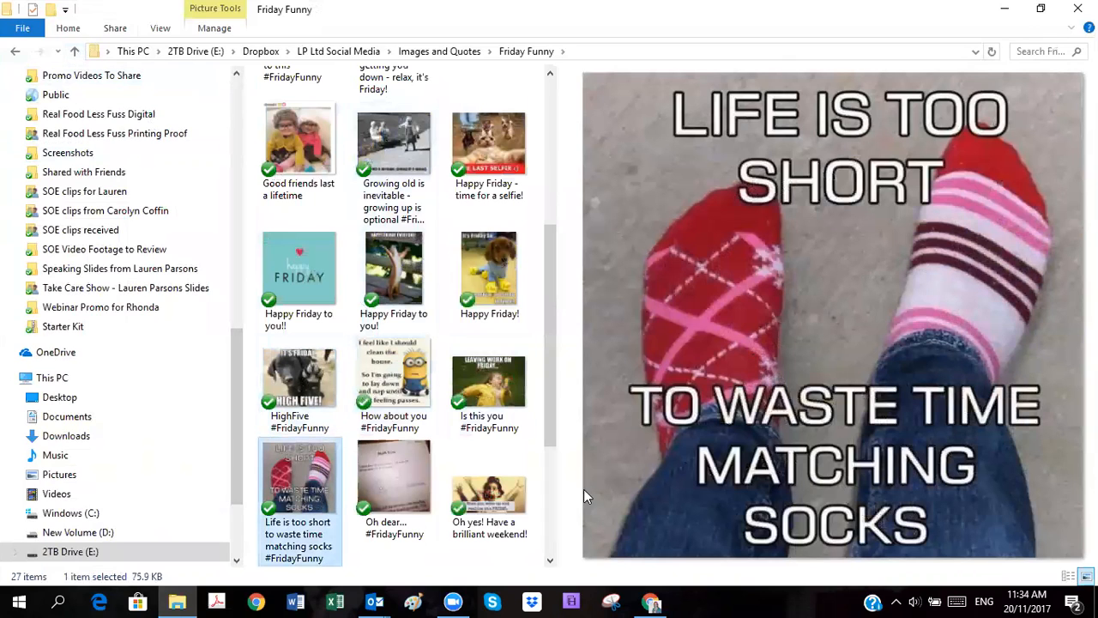
left_click_drag(310, 471, 400, 134)
Open the Posted to SOE folder, copy the matching socks image's file name and return to the schedule spreadsheet.
double_click(401, 137)
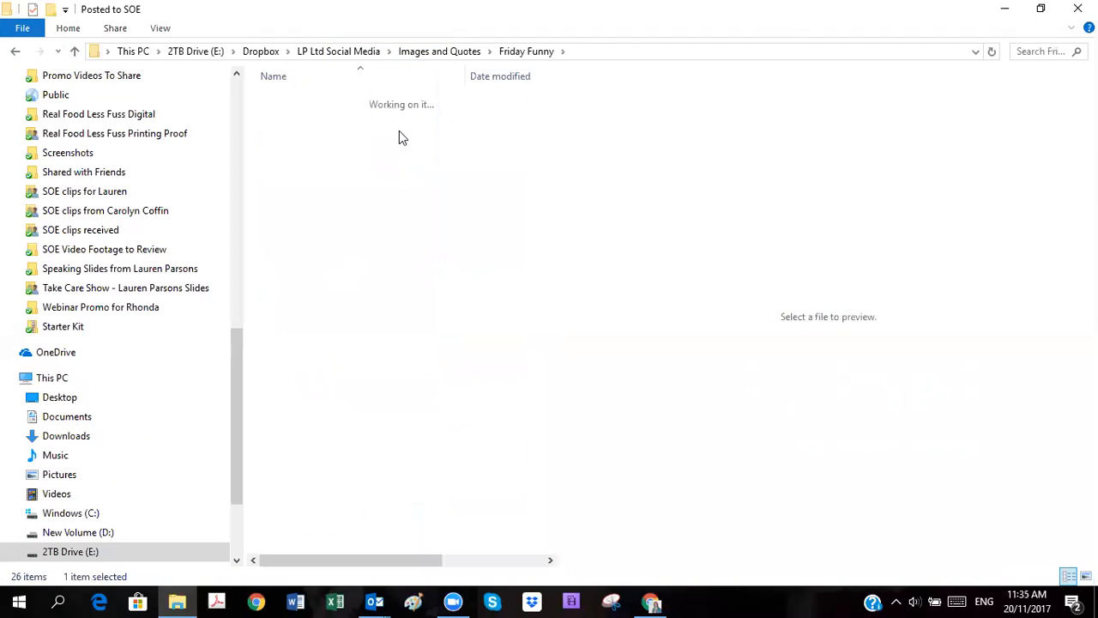
left_click(412, 191)
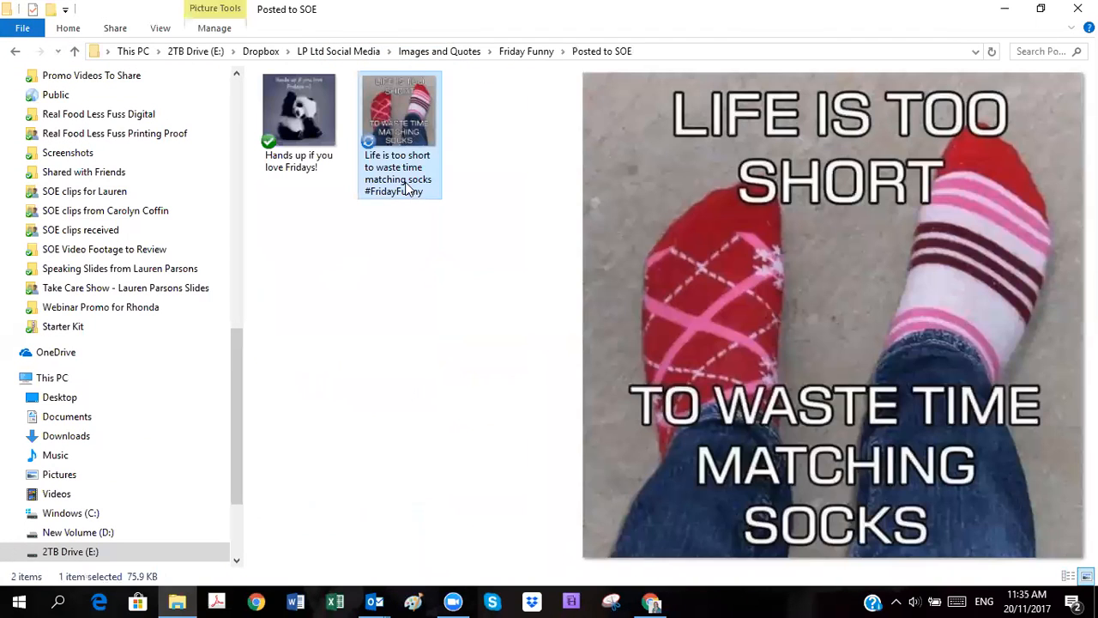
left_click(404, 181)
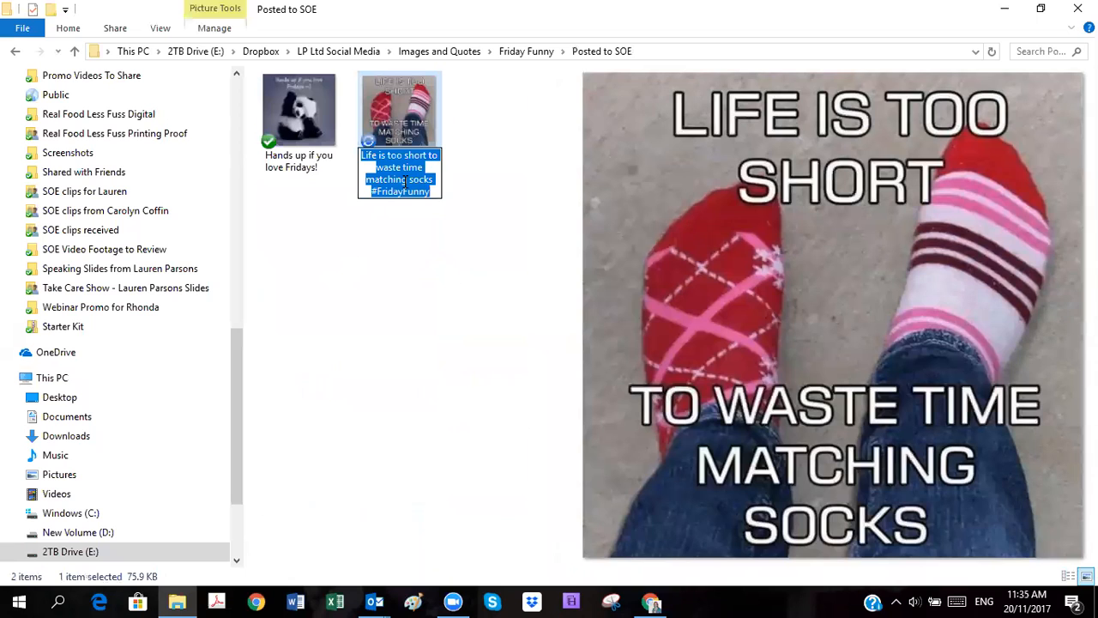
left_click(1002, 14)
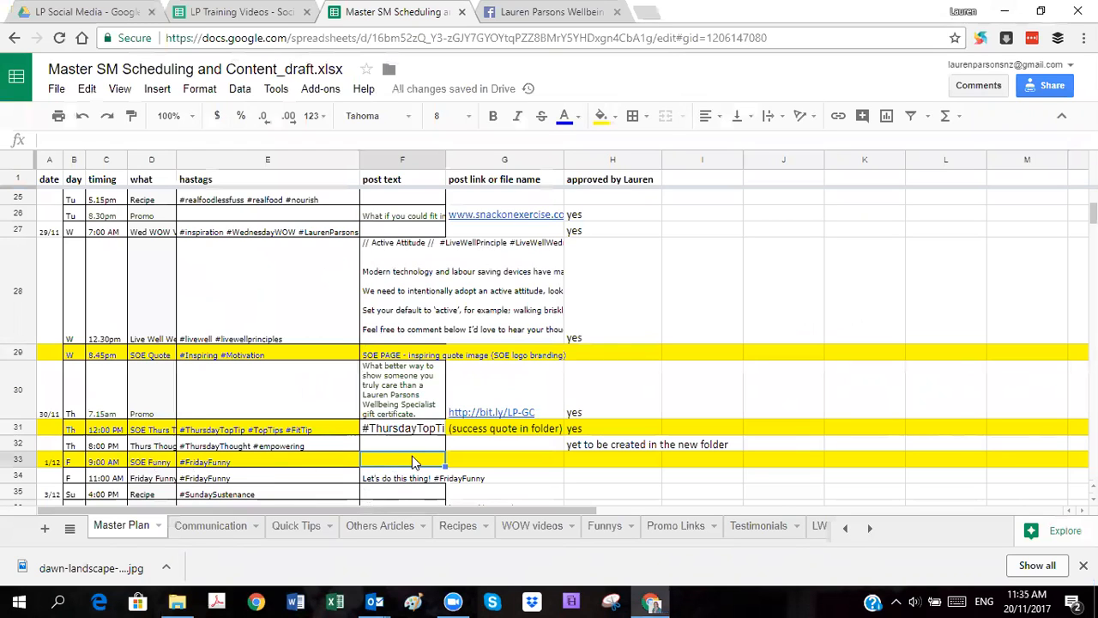
Set the SOE Funny post text to "Life is too short to waste time matching socks!" with #FridayFunny on a new line.
key("ctrl+v")
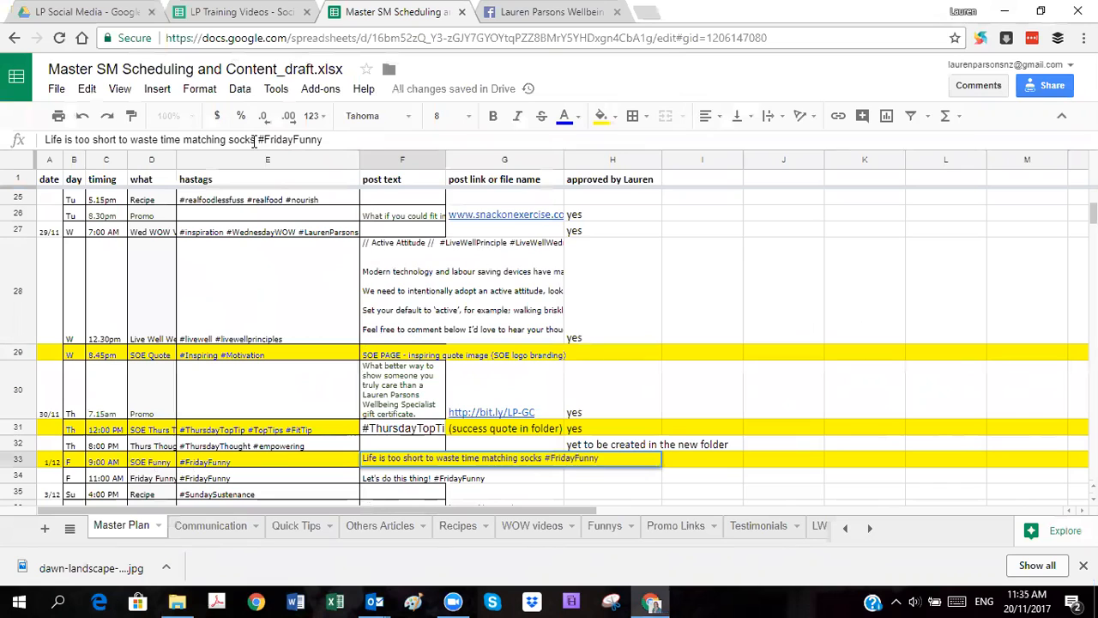
left_click(254, 139)
type("!")
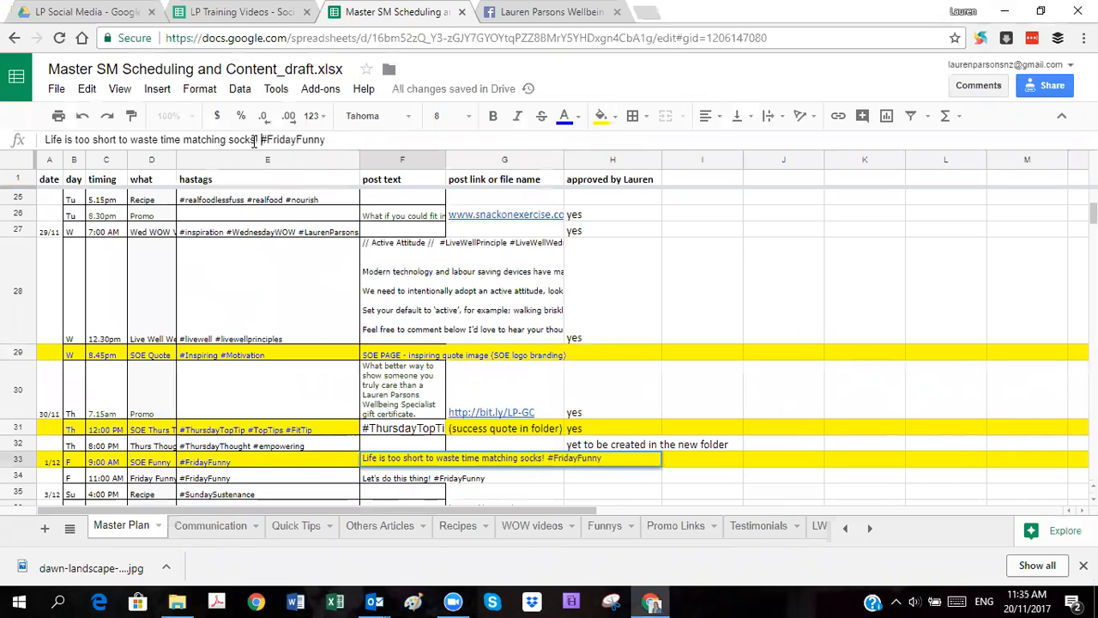
key("alt+Return")
key("Return")
Mark both Friday 1/12 funny posts, 9:00 AM and 11:00 AM, as approved with "yes".
key("Up")
key("Right")
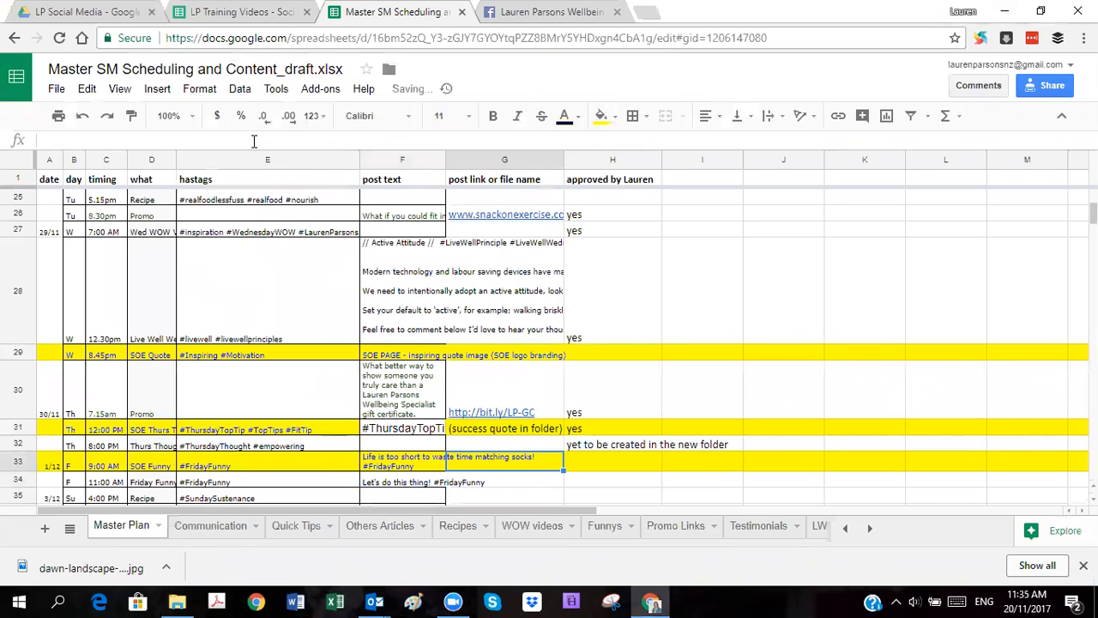
key("Right")
type("yes")
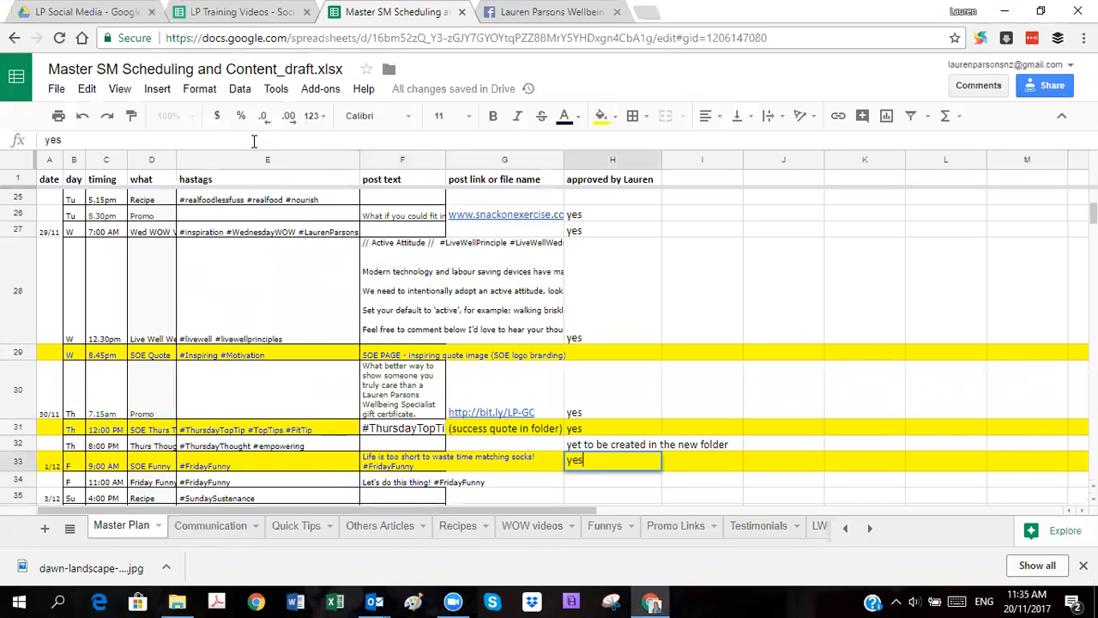
key("Return")
type("yes")
key("Return")
Compare the post text cells of the Wednesday 29/11 WOW row and the Sunday 3/12 Recipe row.
key("Left")
key("Left")
key("Down")
key("Down")
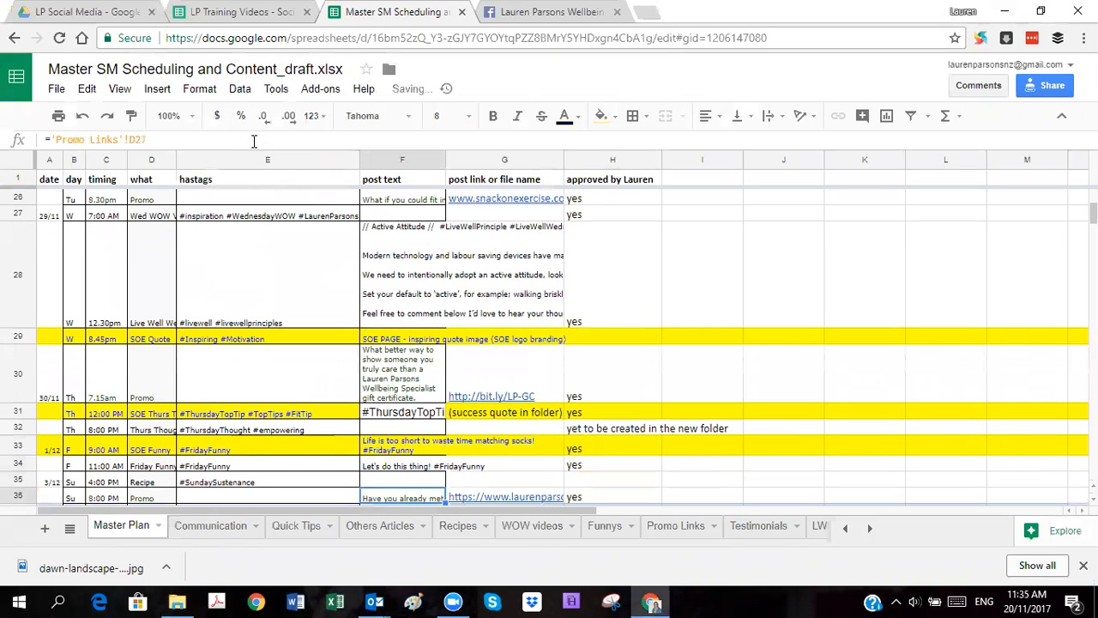
key("Up")
key("Up")
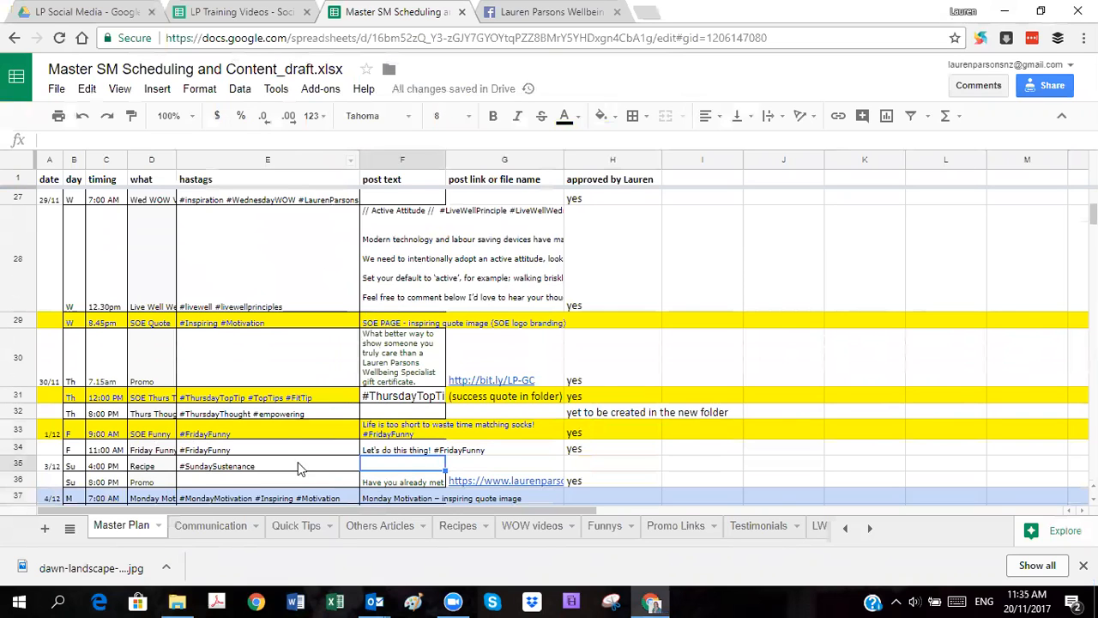
scroll(308, 354, "up", 1)
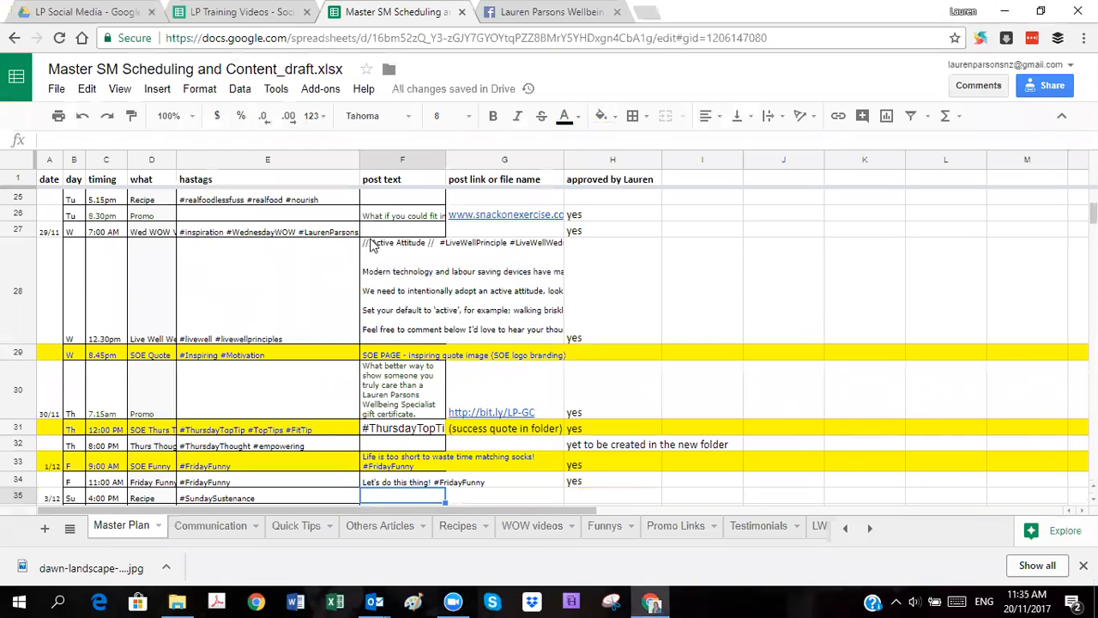
left_click(397, 229)
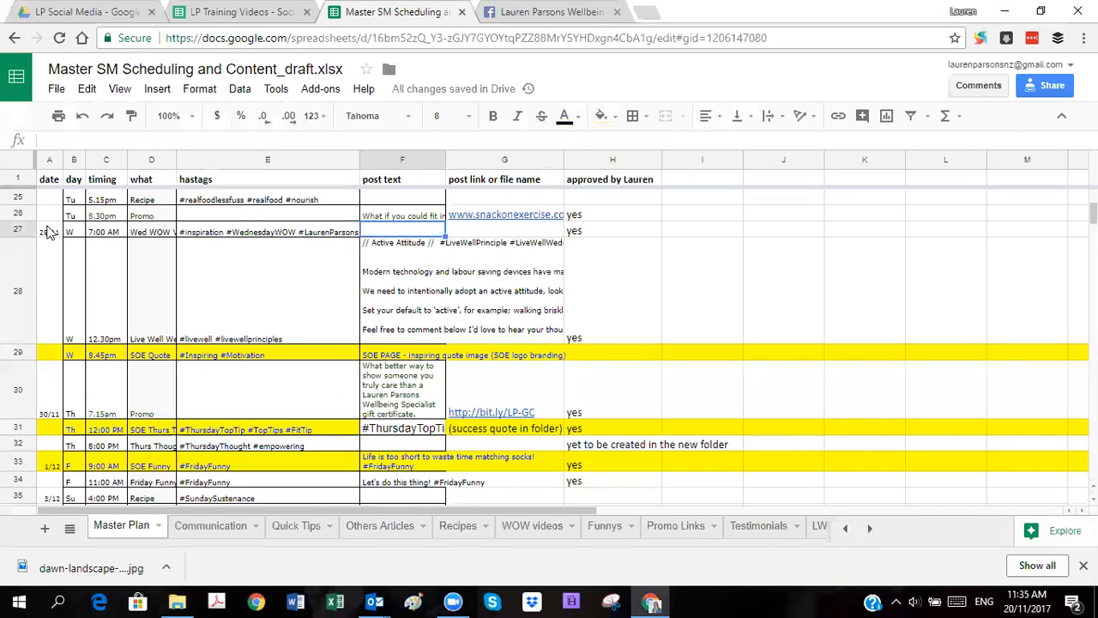
left_click(397, 499)
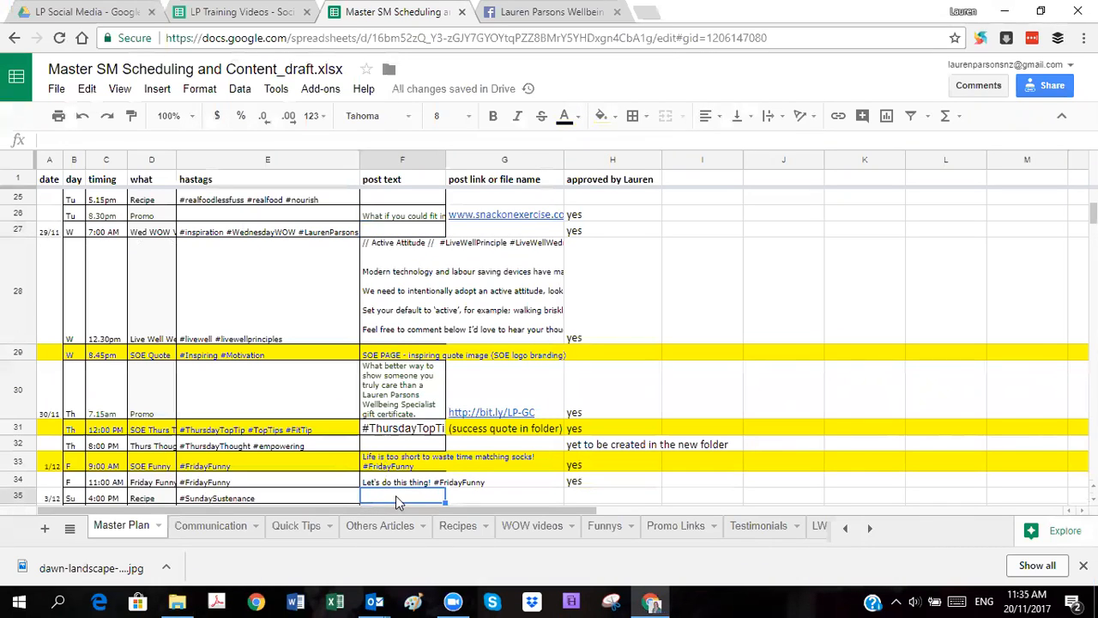
left_click(414, 232)
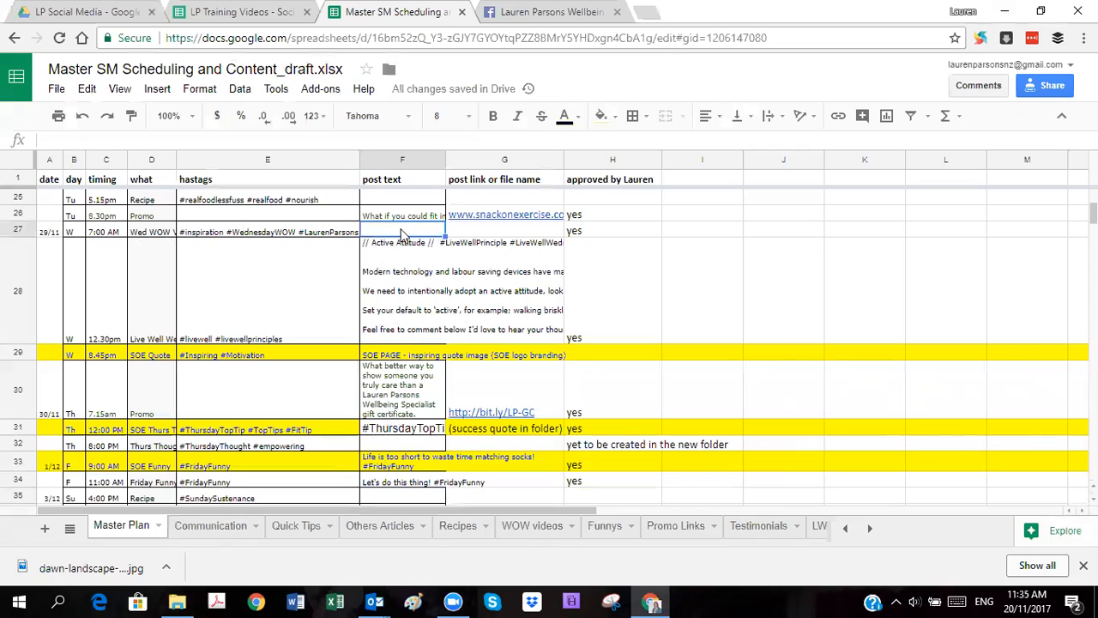
left_click(405, 500)
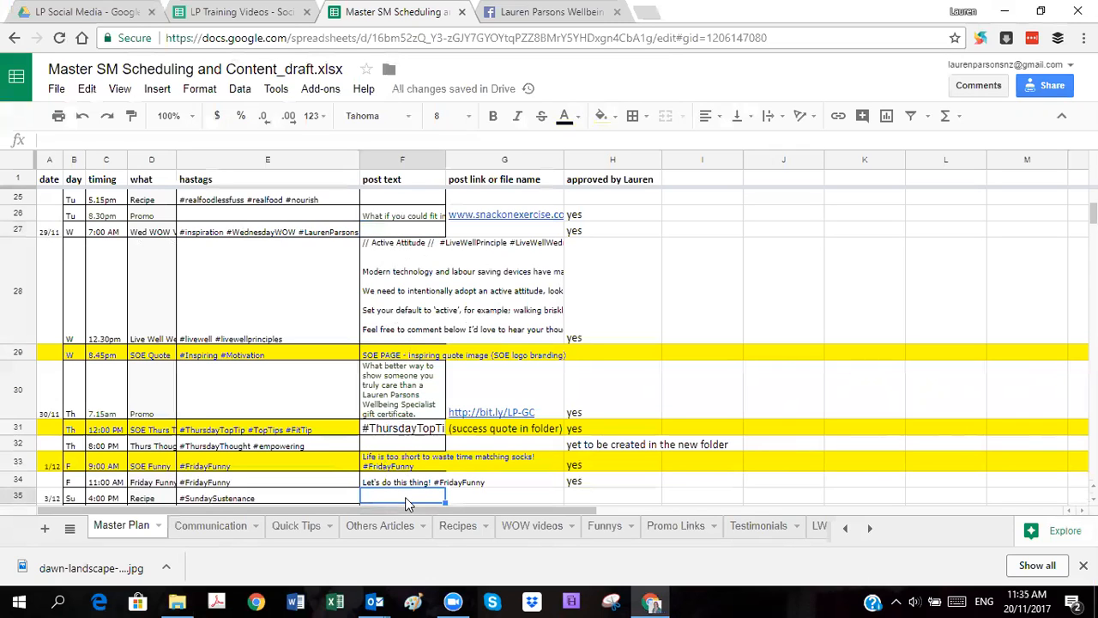
Link the Wednesday 29/11 7:00 AM post text to the pork stir-fry text in the Recipes sheet with =Recipes!C16.
left_click(426, 233)
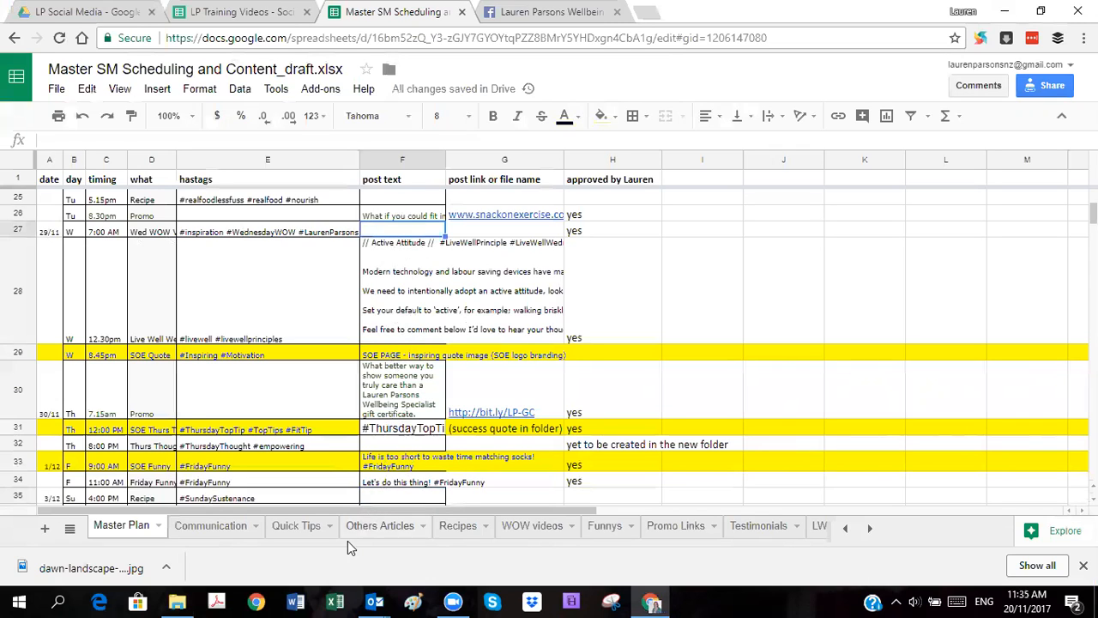
mouse_move(502, 388)
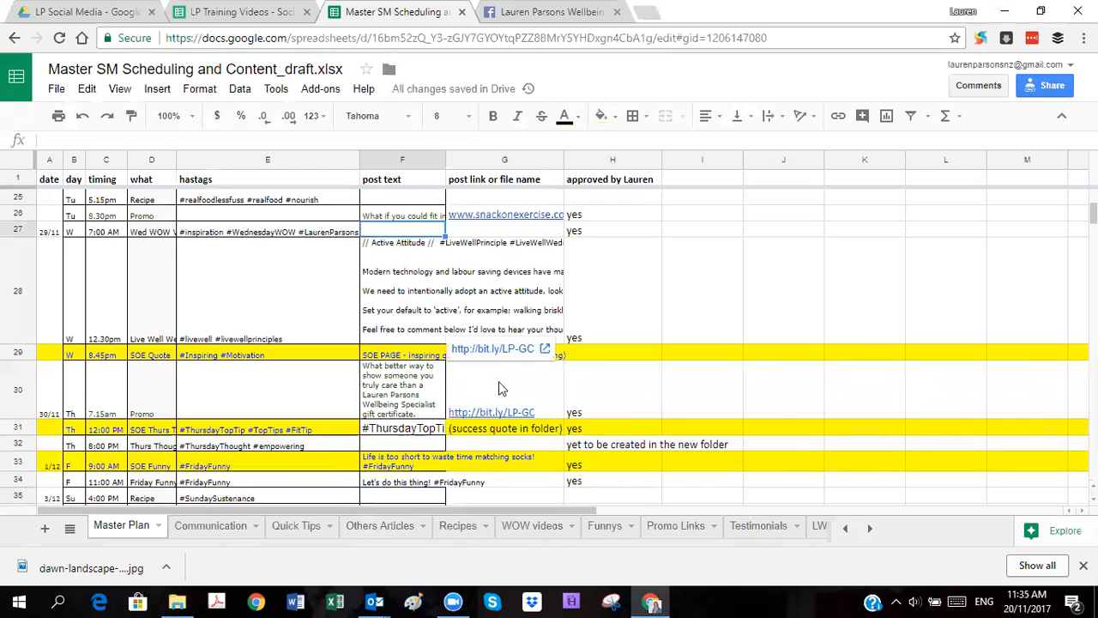
type("=")
left_click(455, 527)
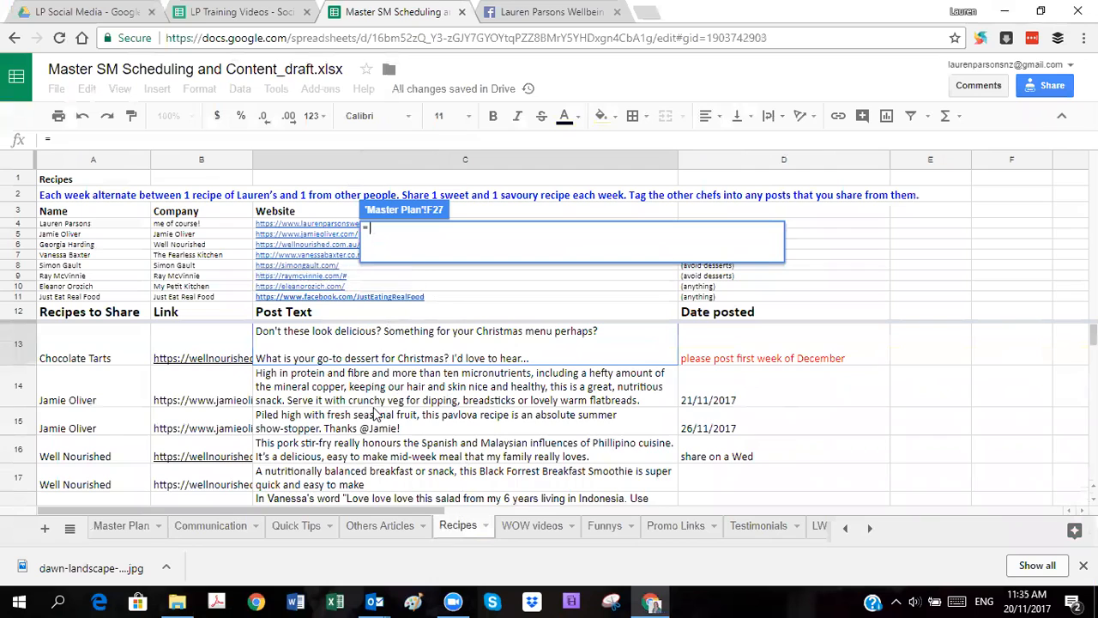
scroll(375, 415, "down", 3)
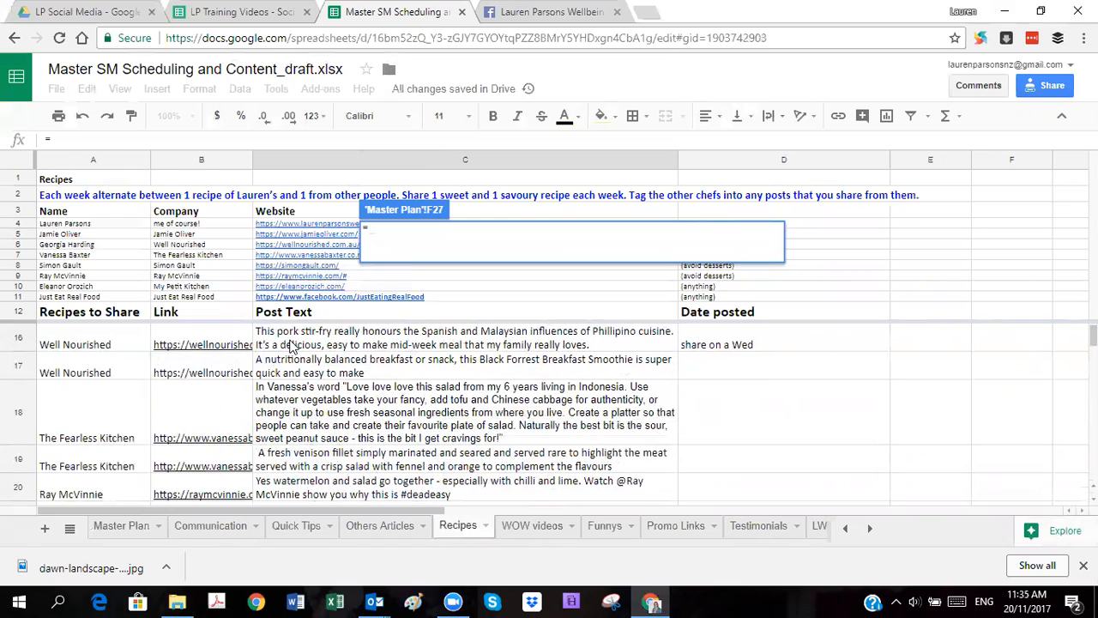
left_click(290, 344)
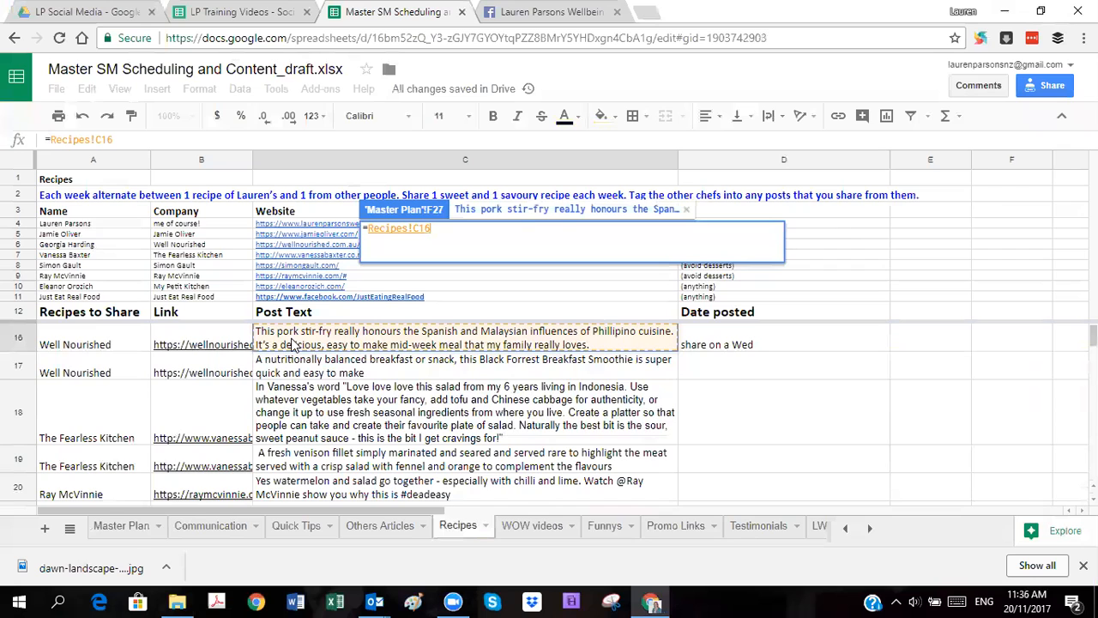
key("Return")
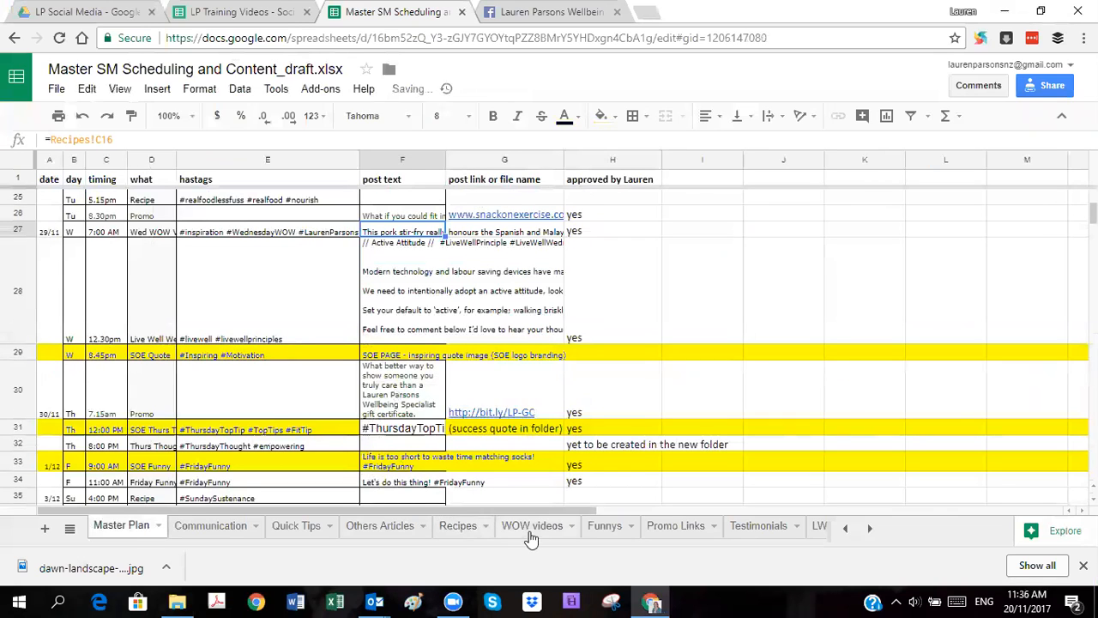
Copy the pork stir-fry recipe's link from row 16 of the Recipes sheet.
left_click(449, 528)
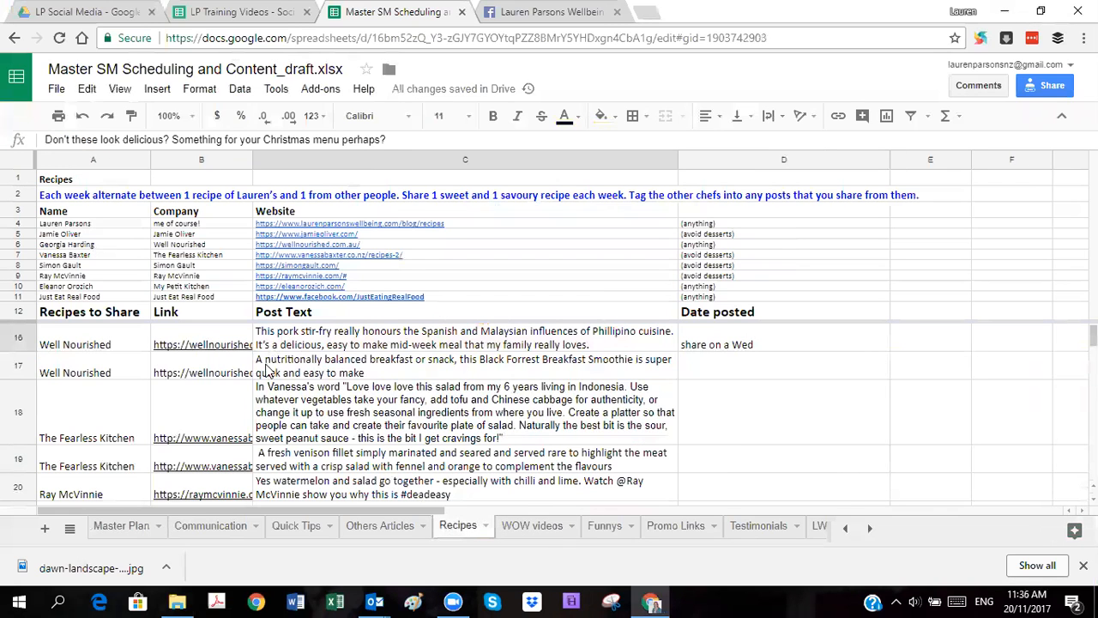
left_click(305, 417)
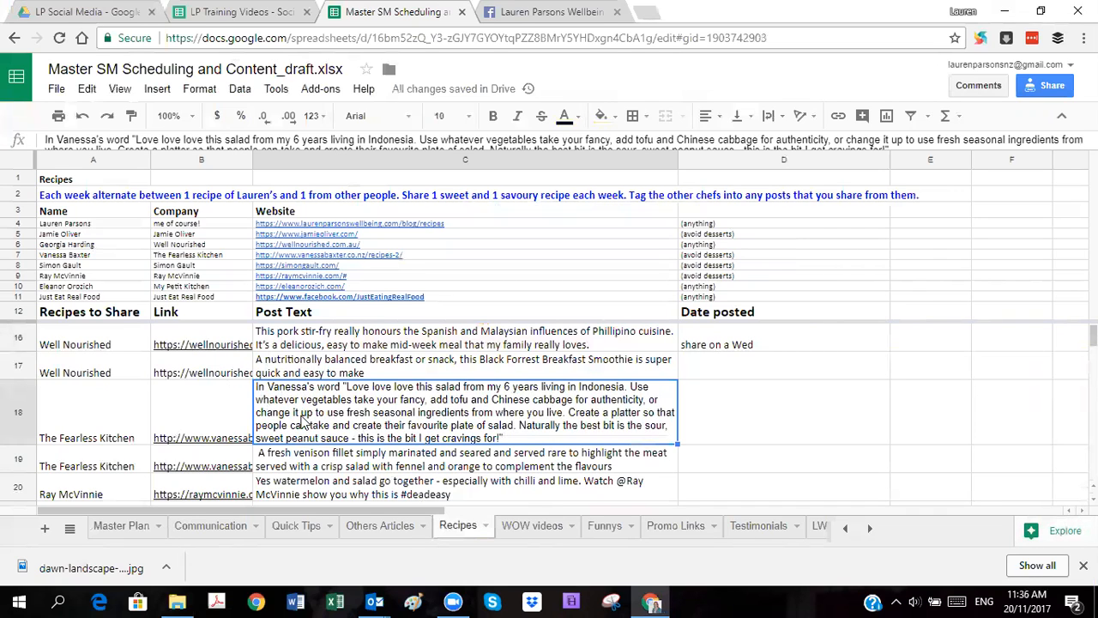
key("Up")
key("Up")
key("Left")
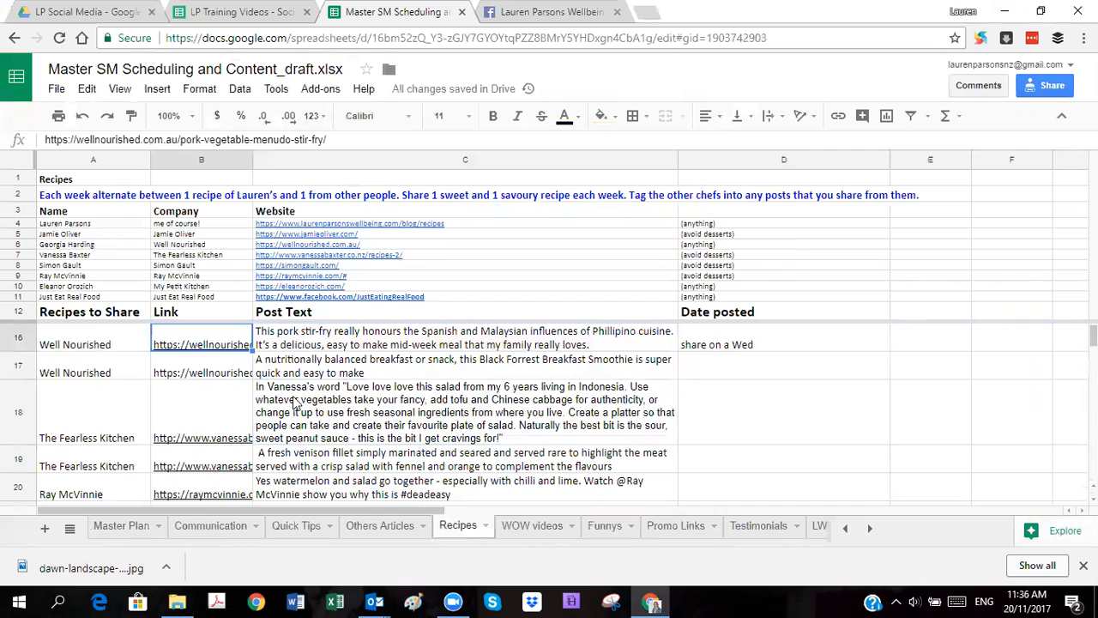
left_click(337, 347)
double_click(369, 336)
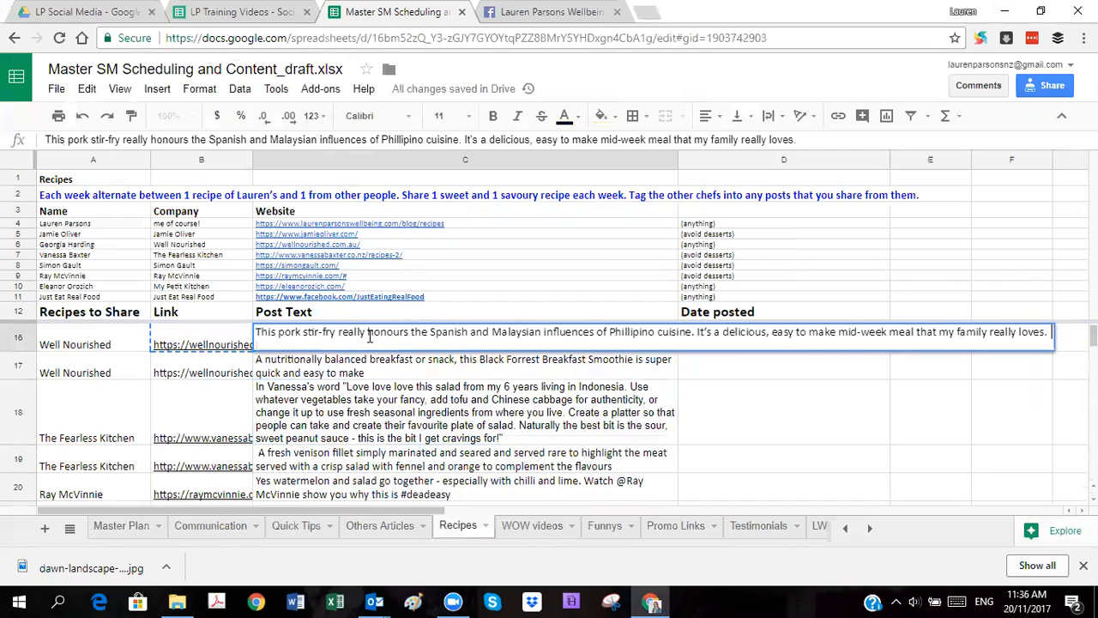
key("alt+Return")
key("alt+Return")
type("https://wellnourished.com.au/pork-vegetable-menudo-stir-fry/")
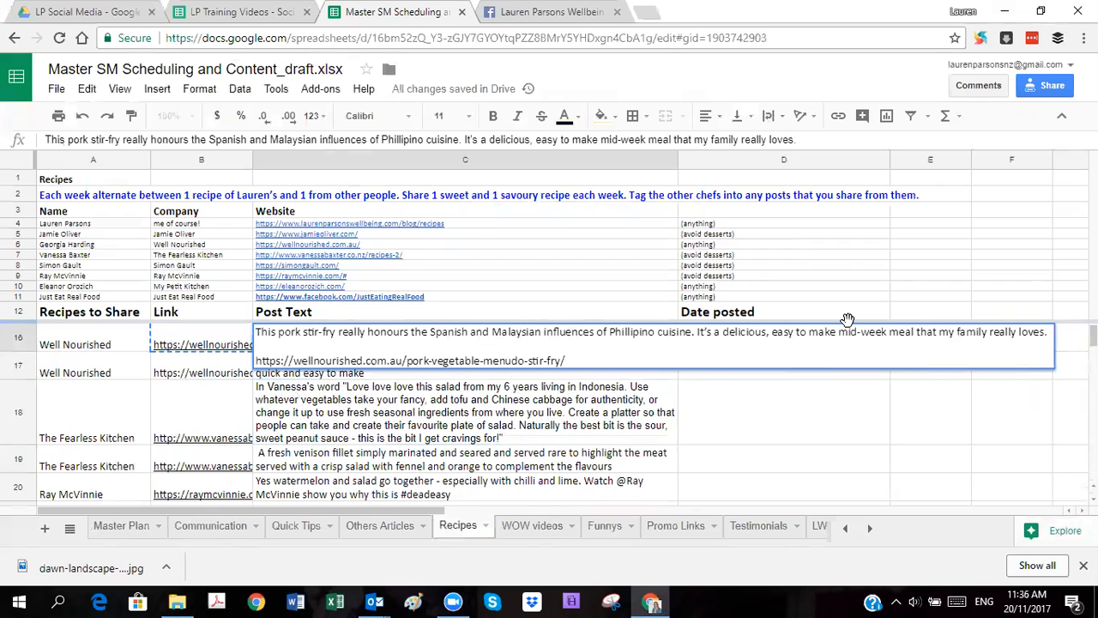
key("Return")
key("Up")
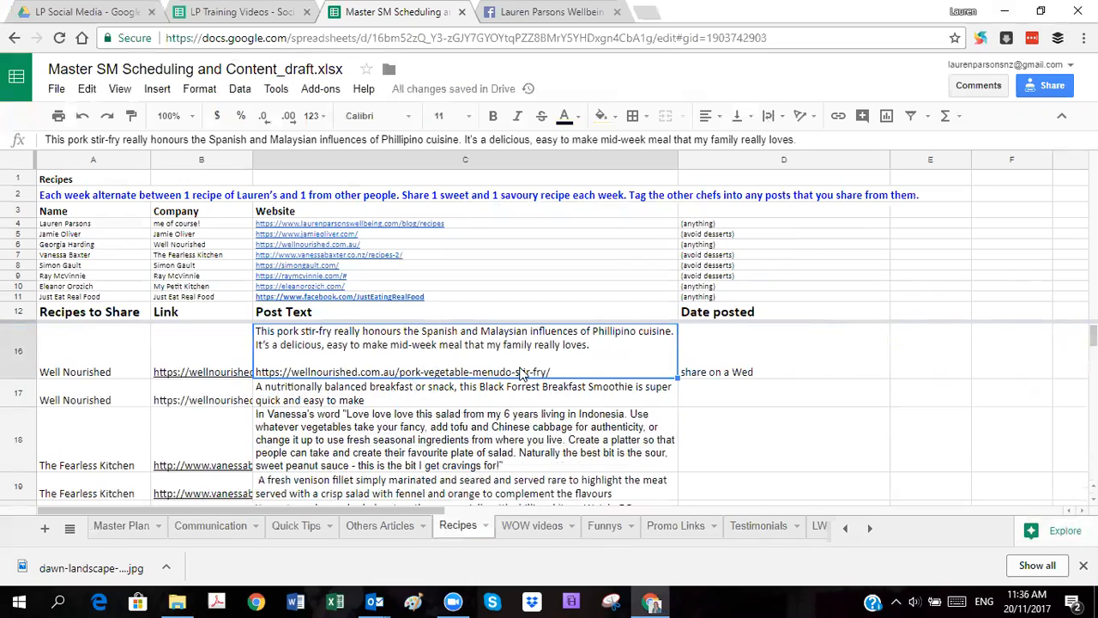
double_click(274, 375)
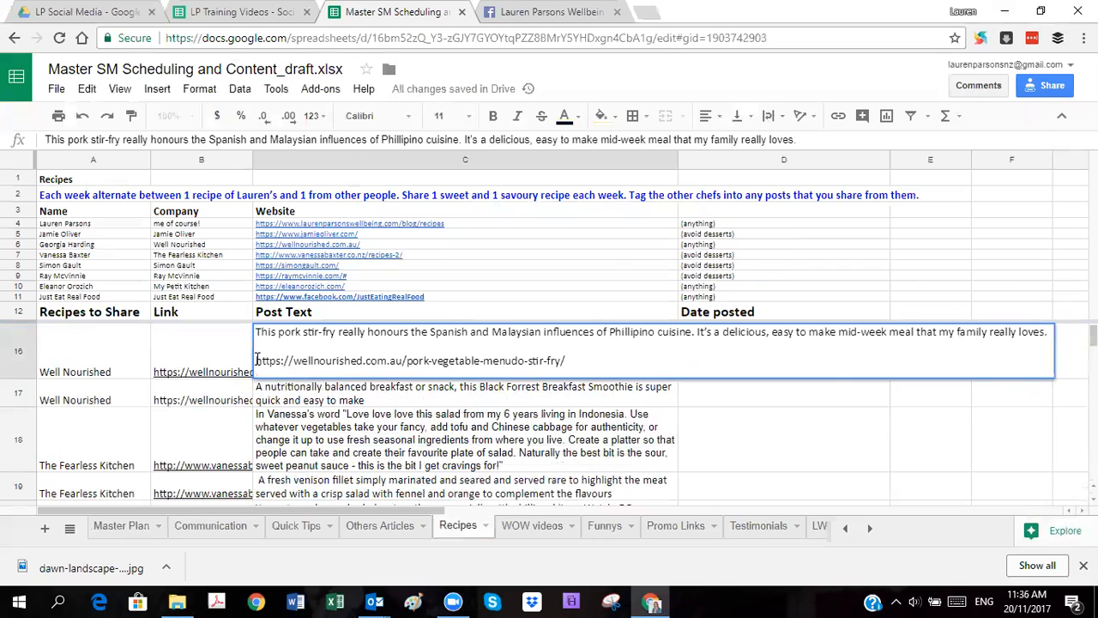
left_click_drag(257, 360, 638, 362)
left_click(715, 432)
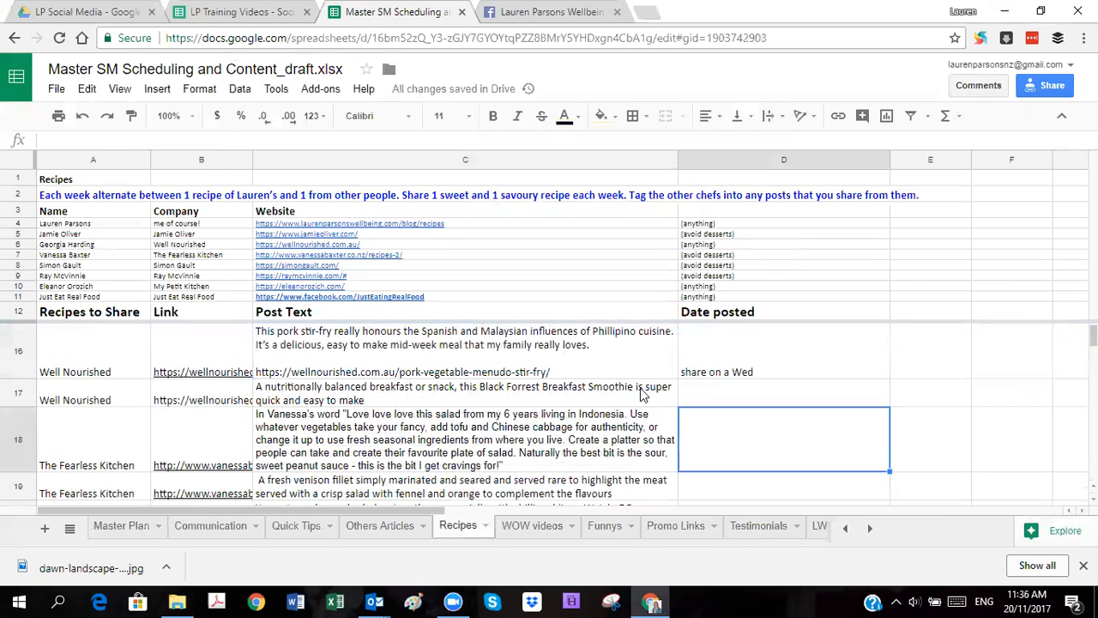
Set the pork stir-fry recipe's date posted to 29/11/2017.
left_click(737, 364)
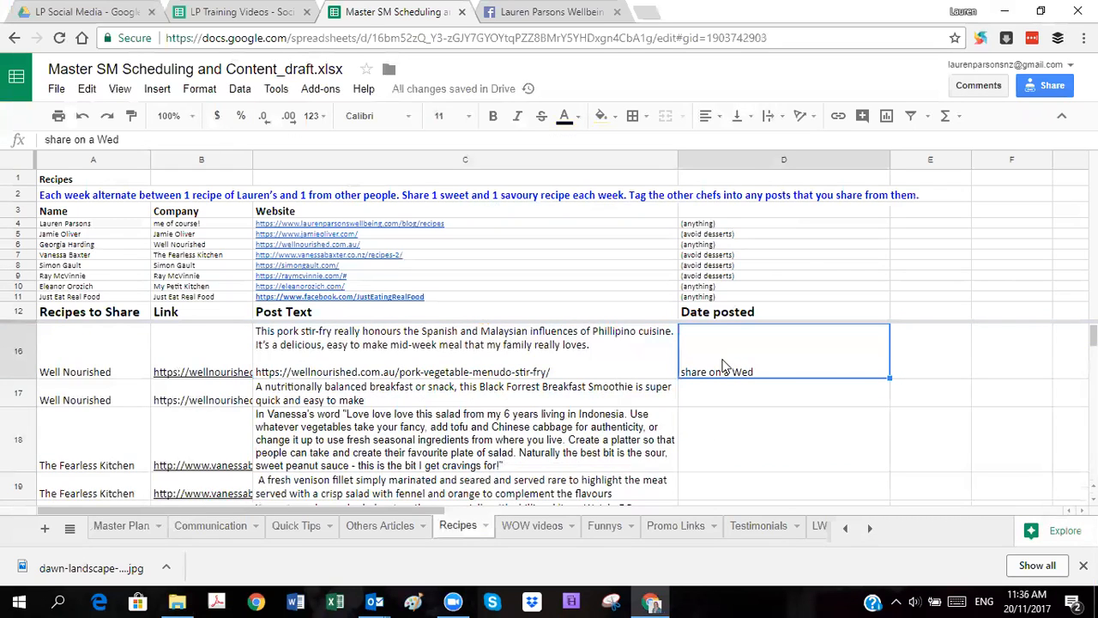
type("29")
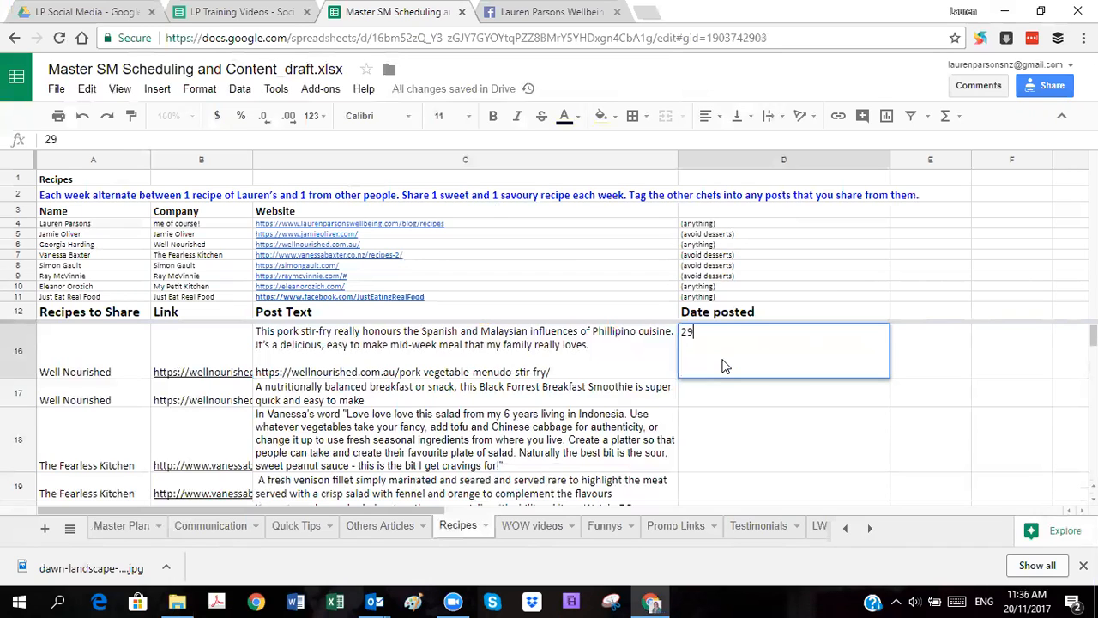
type("/11/2017")
key("Return")
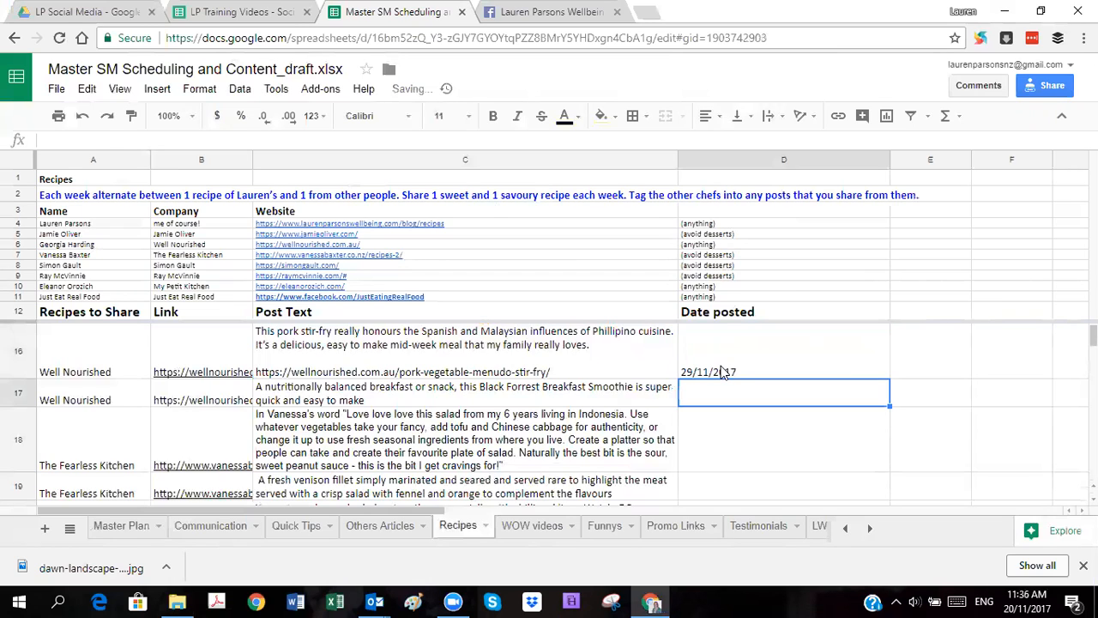
left_click(718, 374)
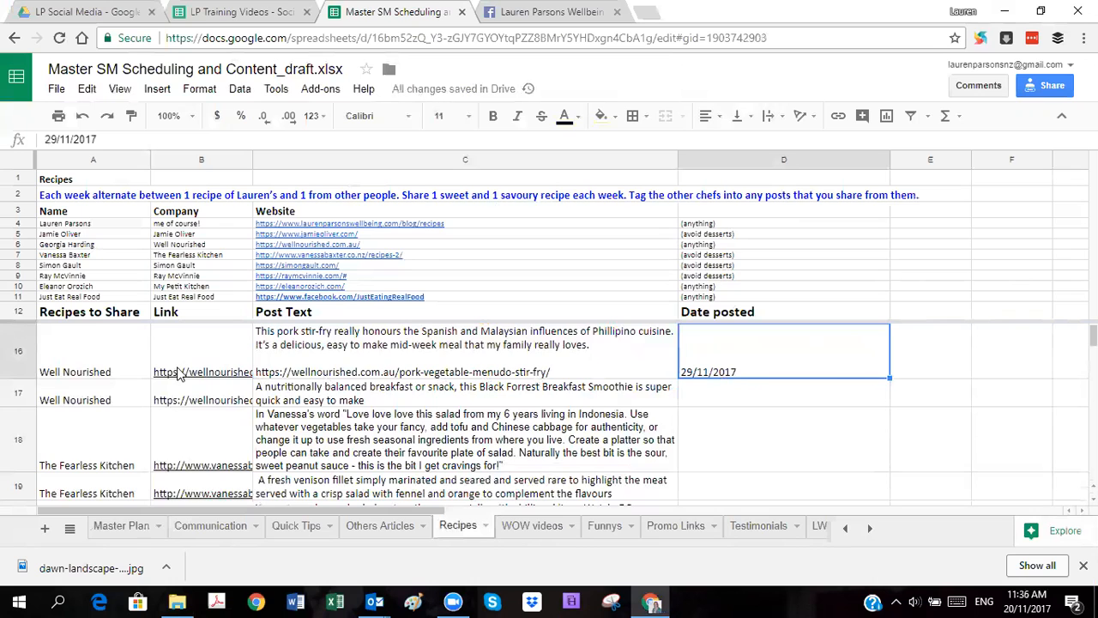
Check the Wednesday 29/11 WOW row in the Master Plan, and select the Sunday 3/12 Recipe post text cell.
left_click(121, 530)
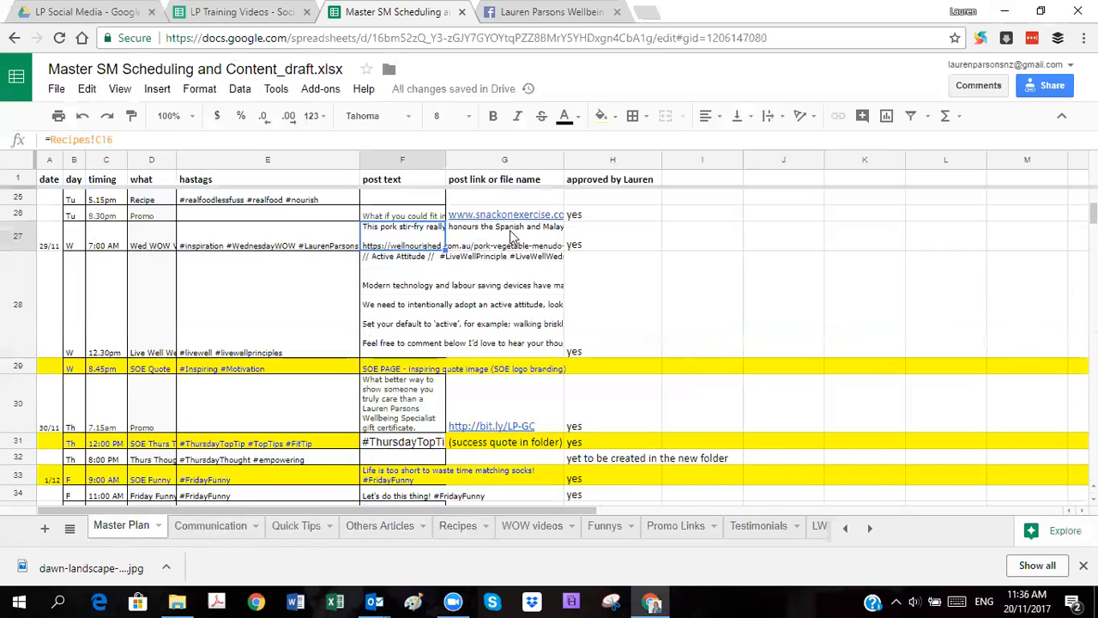
left_click(599, 244)
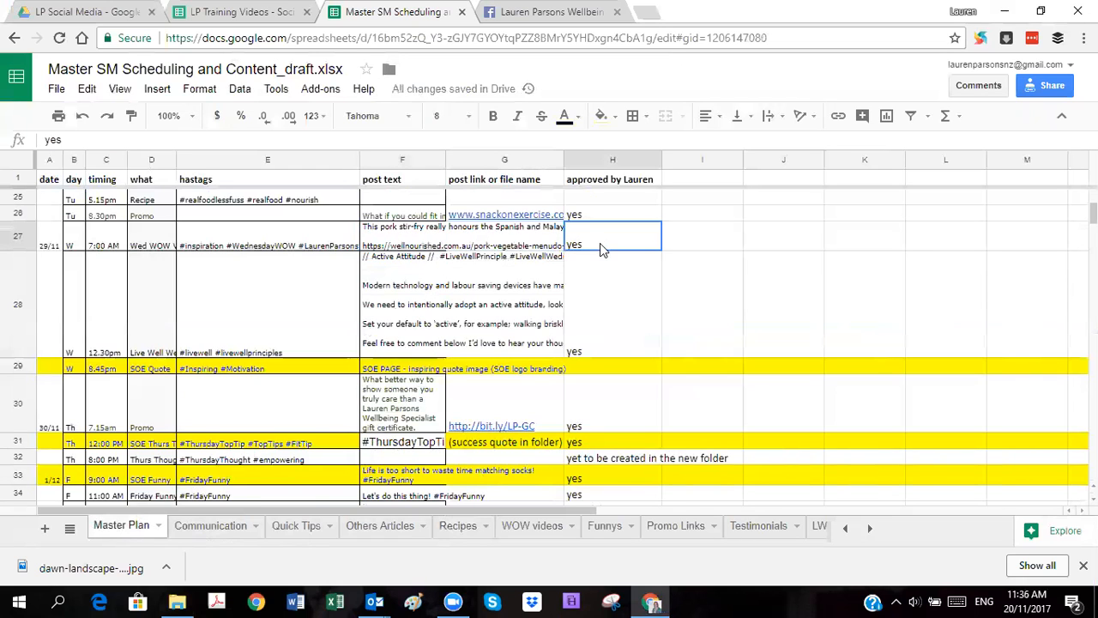
scroll(390, 308, "down", 3)
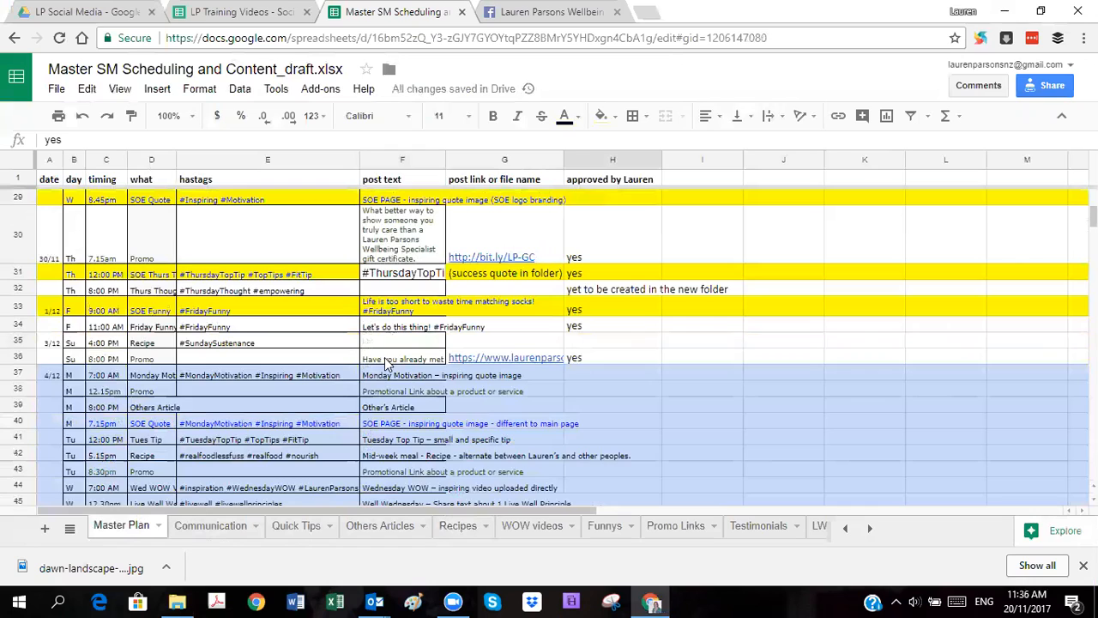
left_click(390, 342)
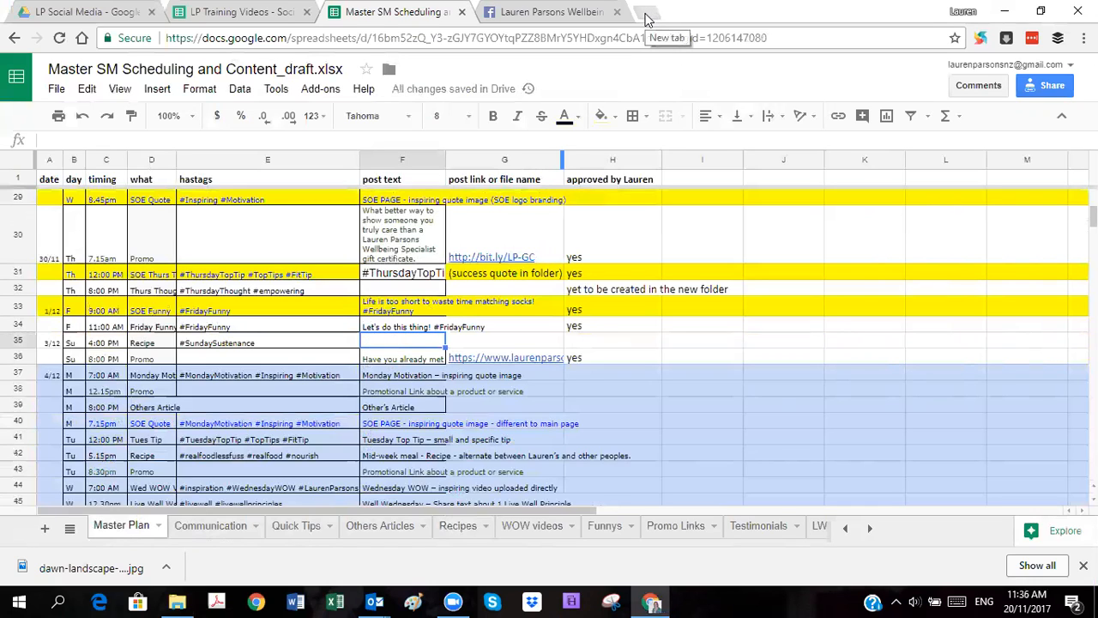
Open the Banoffee Pie recipe from the Recipes articles of the Lauren Parsons Wellbeing website in a new tab.
left_click(648, 16)
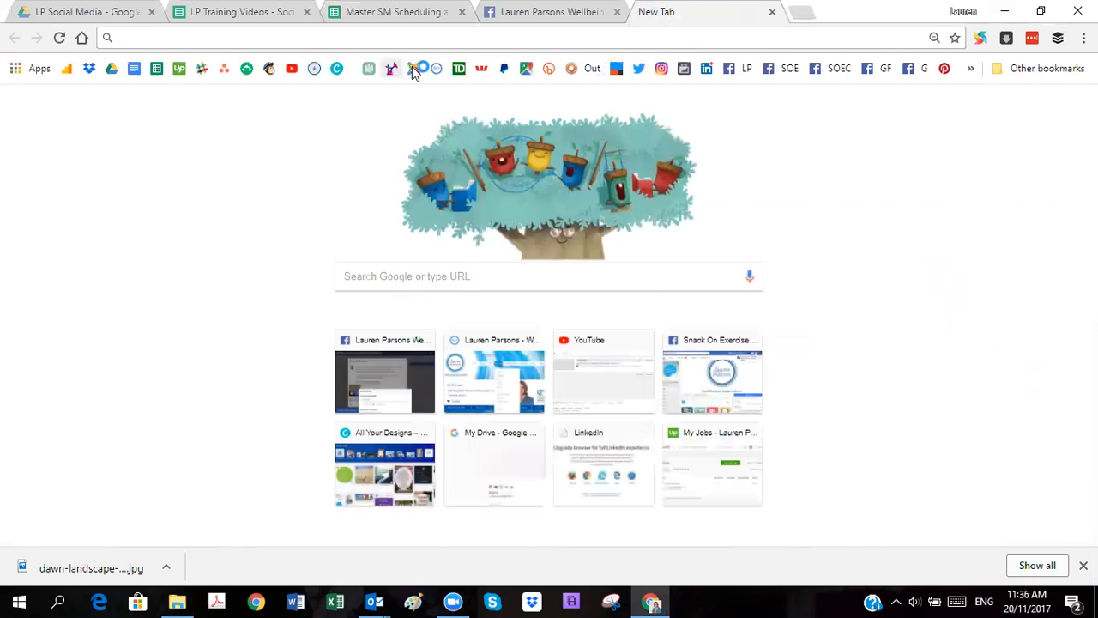
left_click(438, 69)
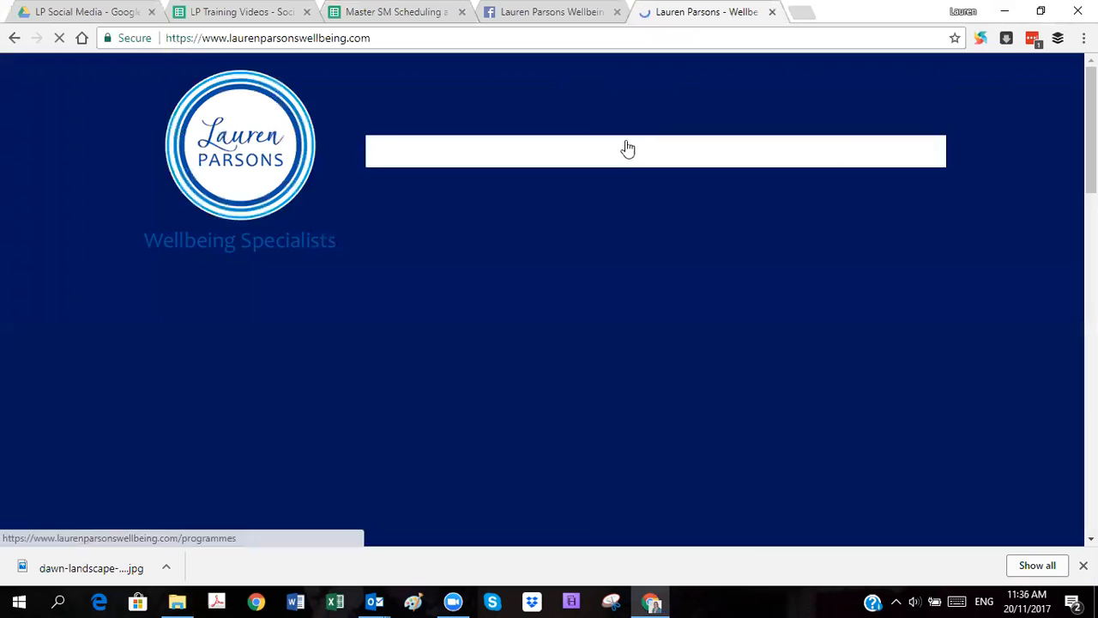
mouse_move(701, 157)
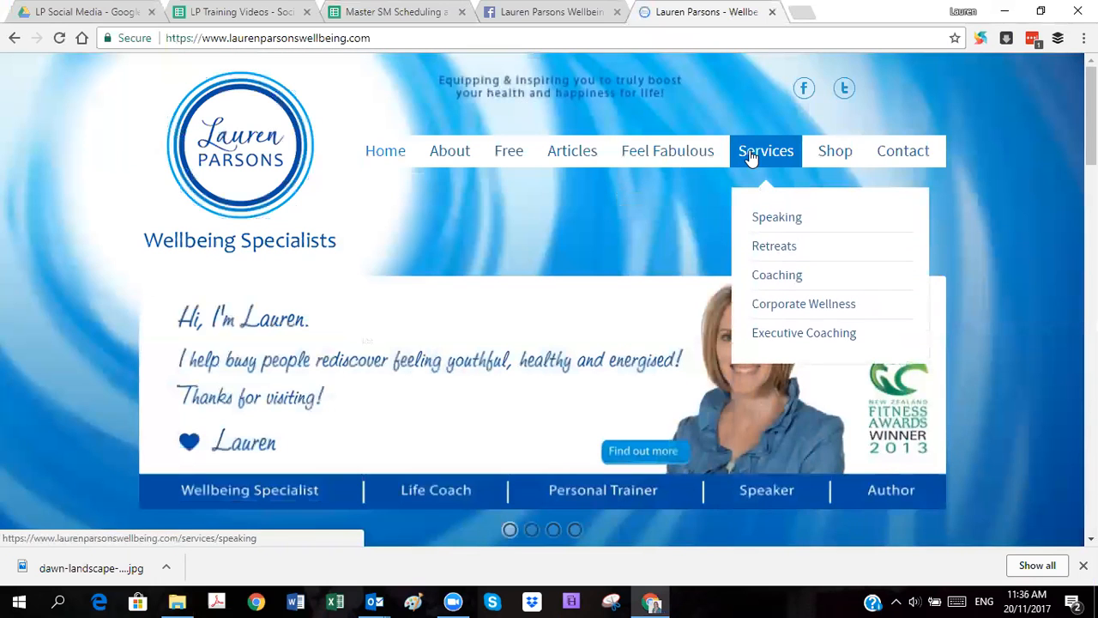
mouse_move(562, 161)
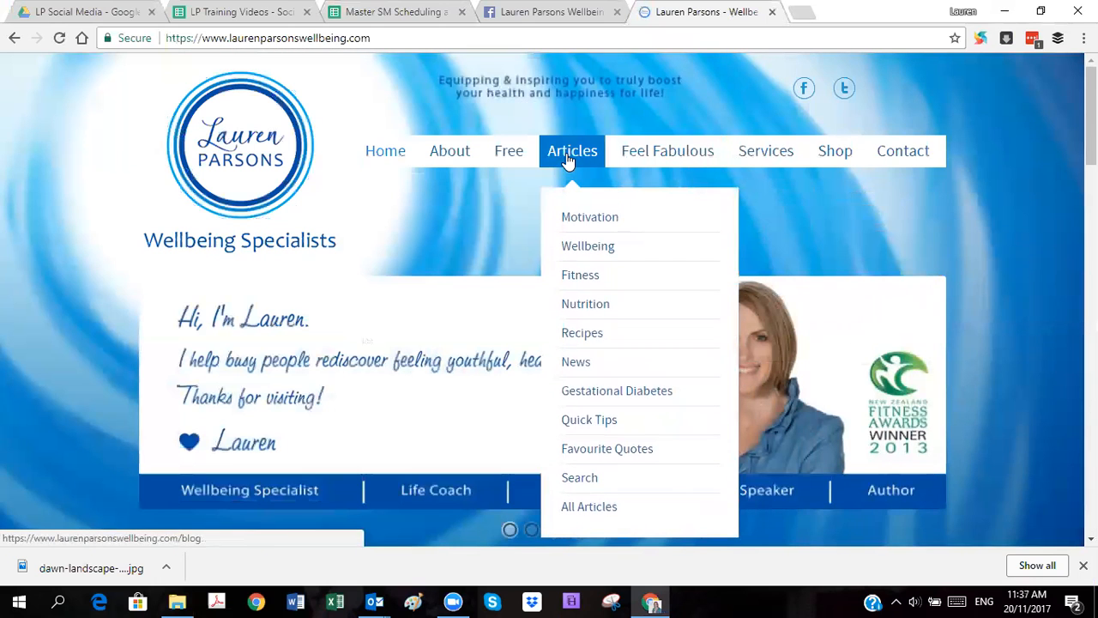
left_click(580, 340)
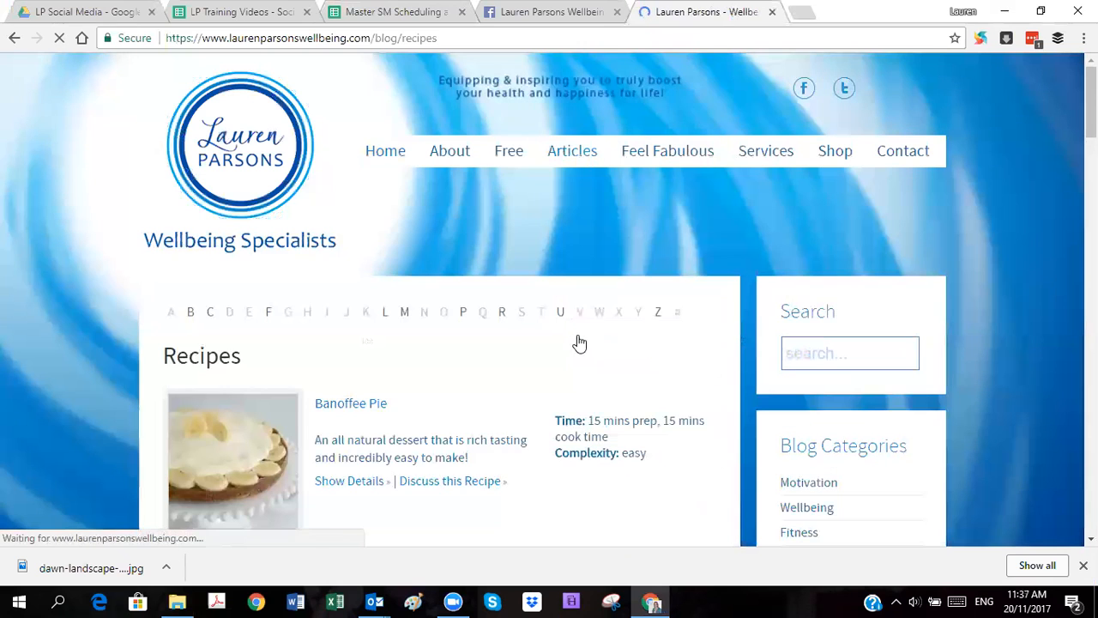
scroll(395, 384, "down", 1)
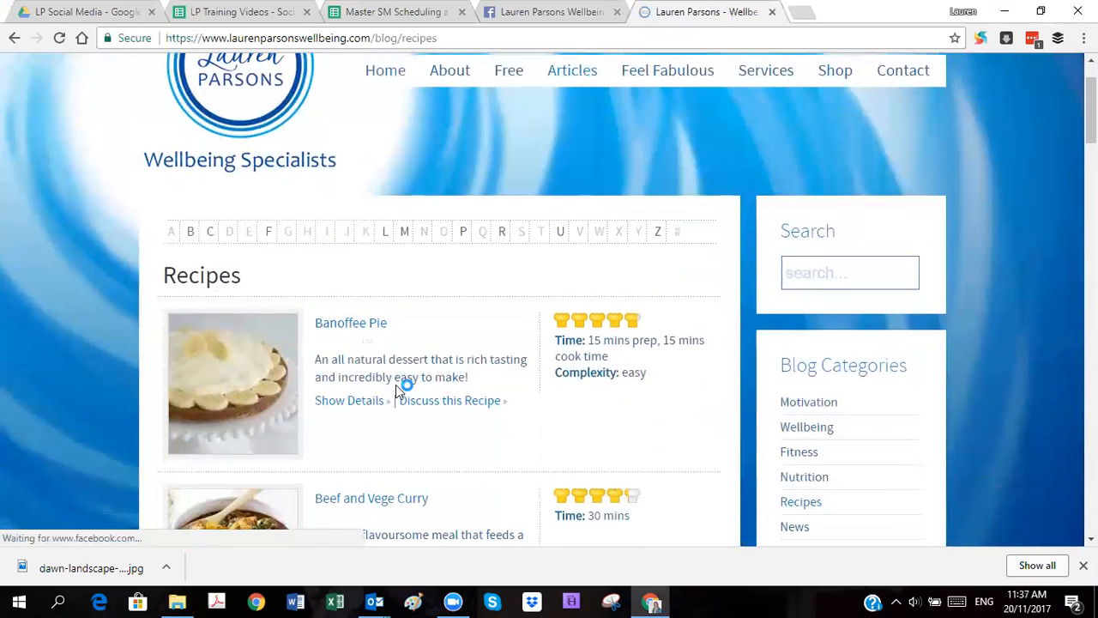
left_click(248, 391)
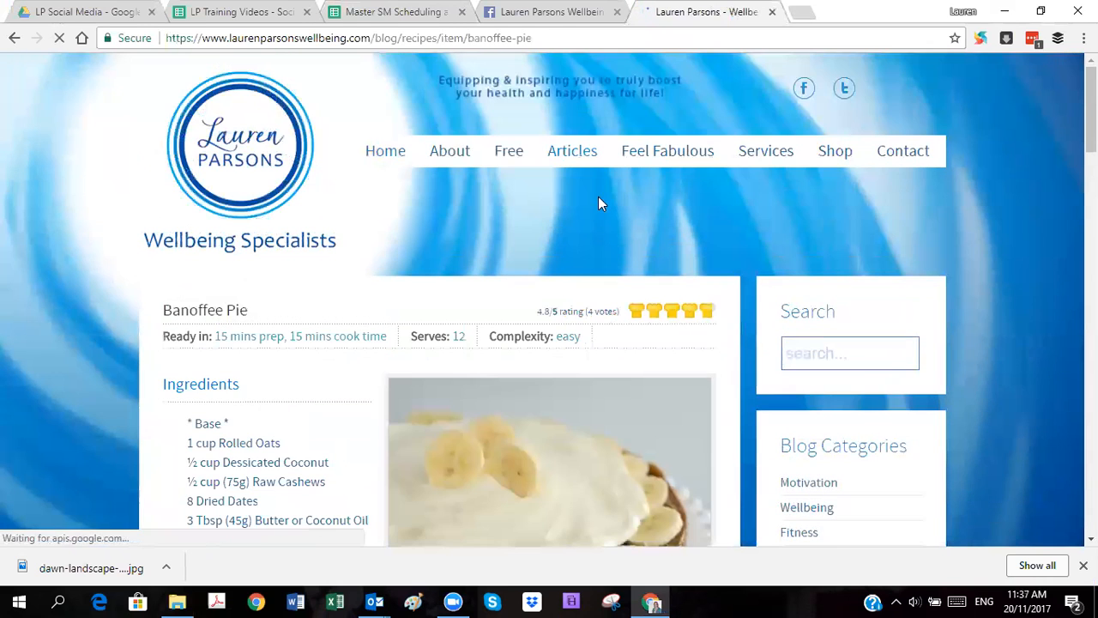
Copy the Banoffee Pie page address into the Sunday 3/12 4:00 PM Recipe post text in the Master Plan.
scroll(579, 211, "down", 3)
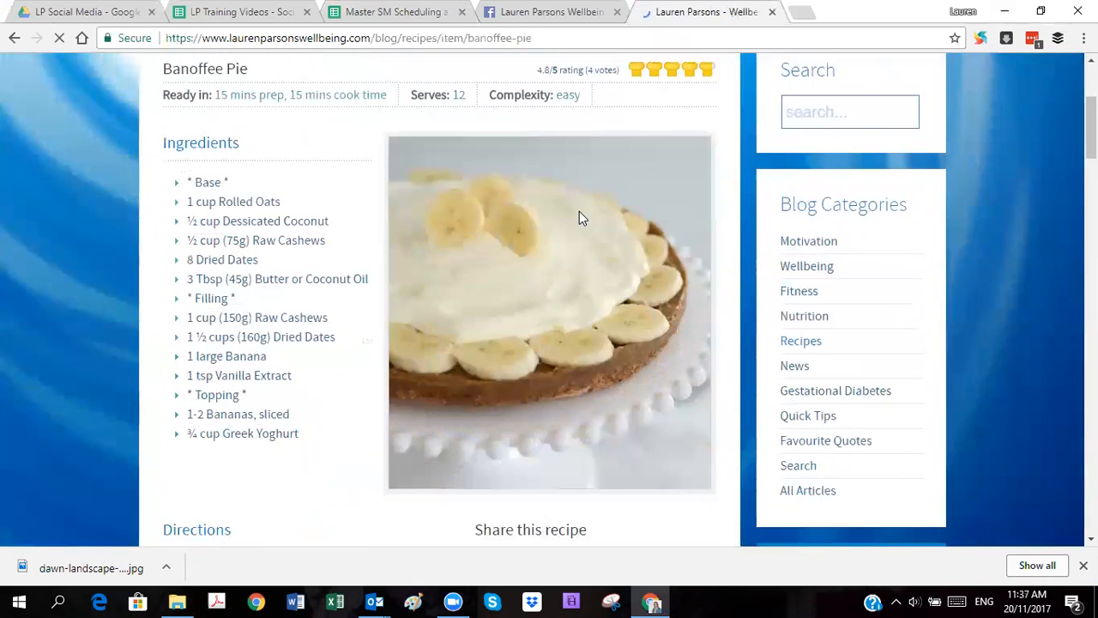
left_click(359, 38)
key("ctrl+c")
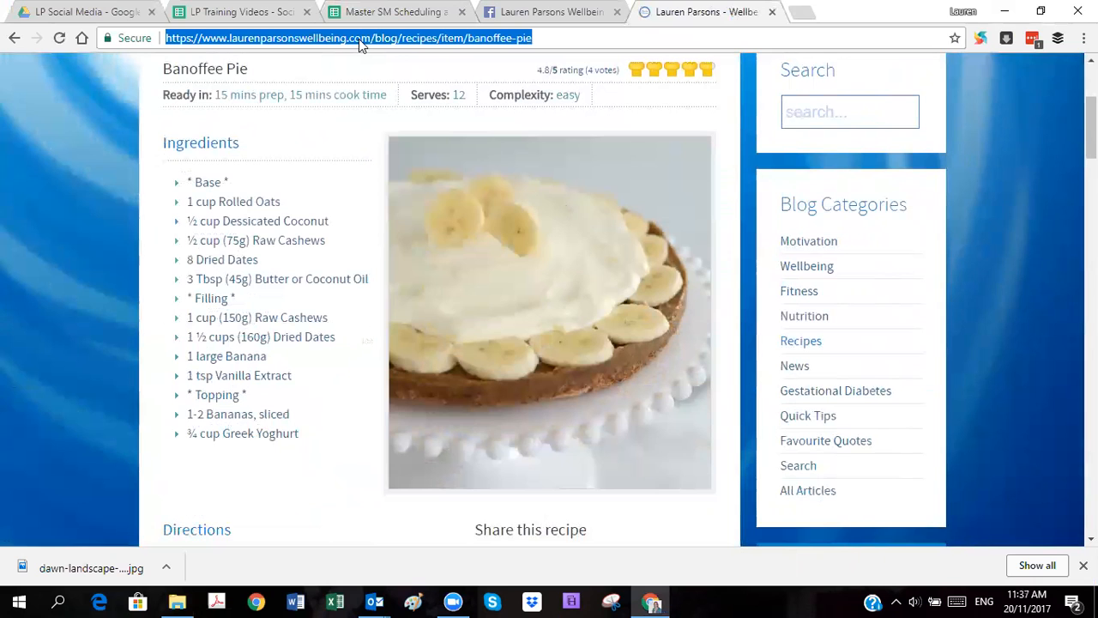
left_click(352, 12)
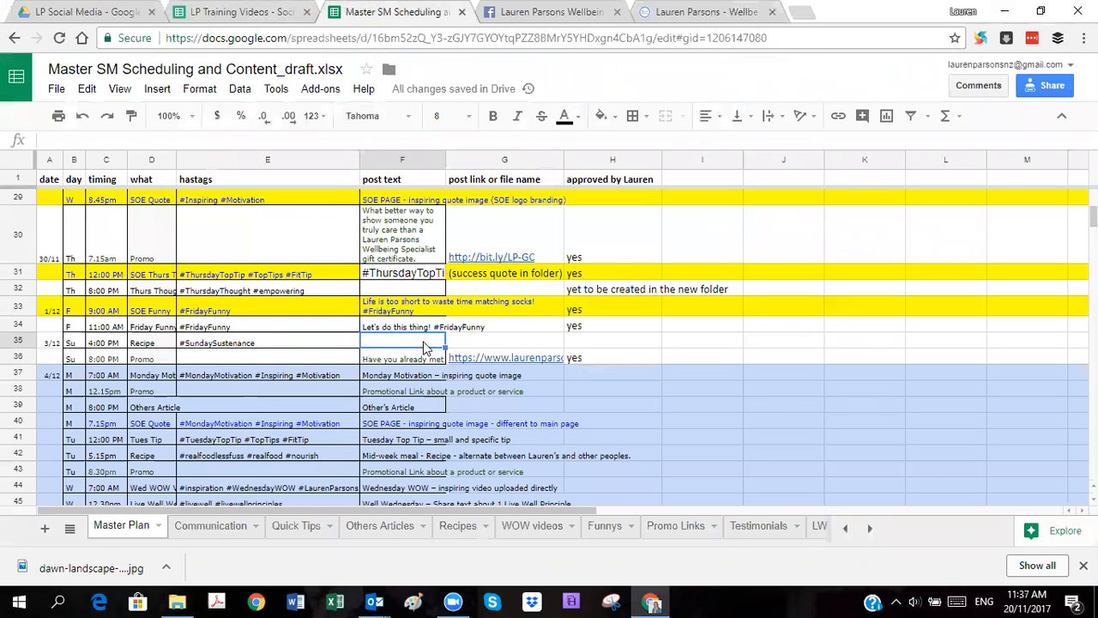
key("ctrl+v")
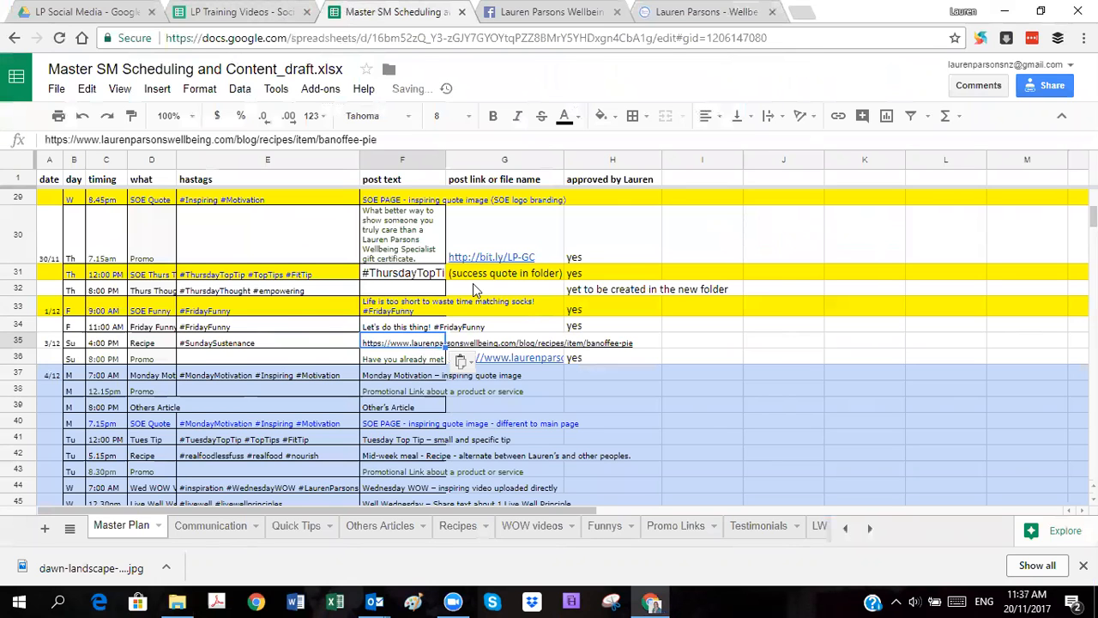
Read through the Banoffee Pie recipe page's directions, variations and ingredients for wording to use in the post.
left_click(690, 12)
scroll(429, 257, "down", 3)
scroll(377, 291, "down", 12)
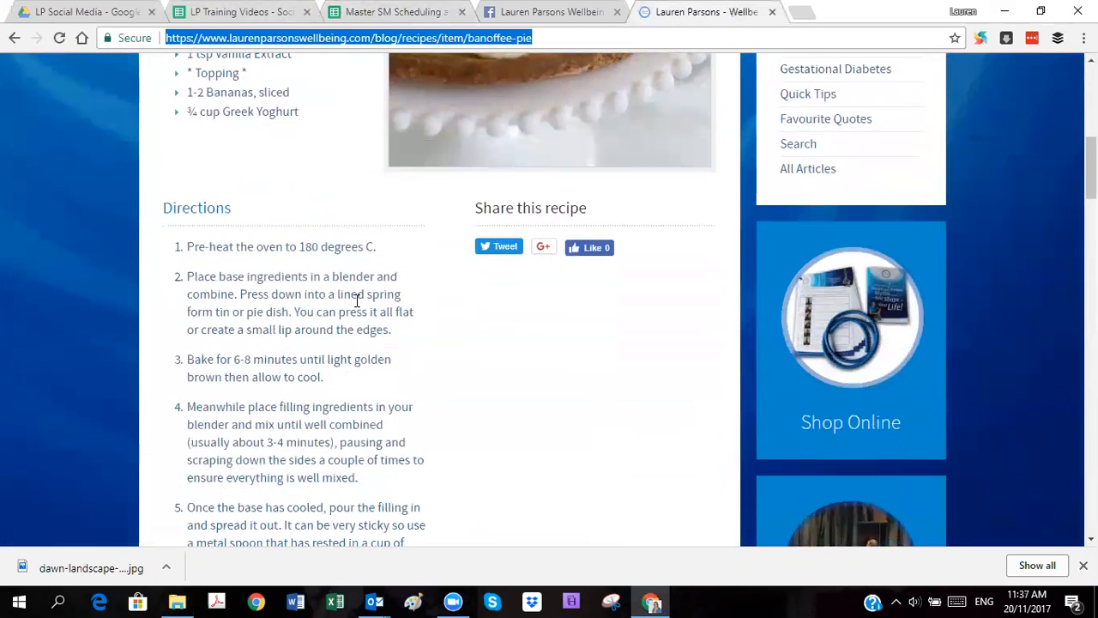
scroll(355, 292, "down", 3)
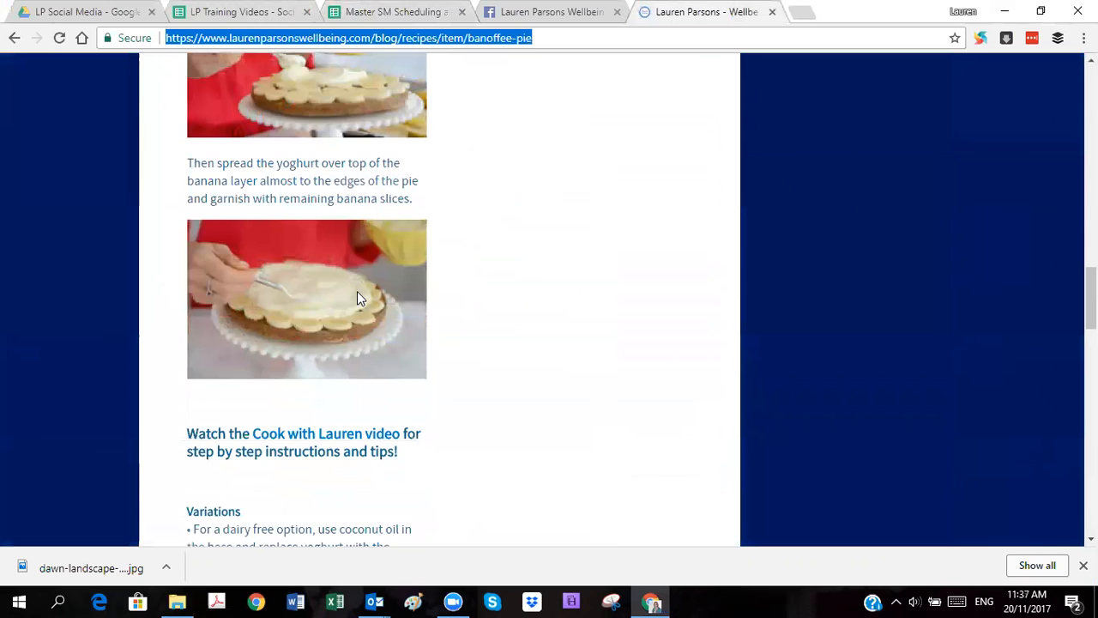
scroll(355, 346, "down", 8)
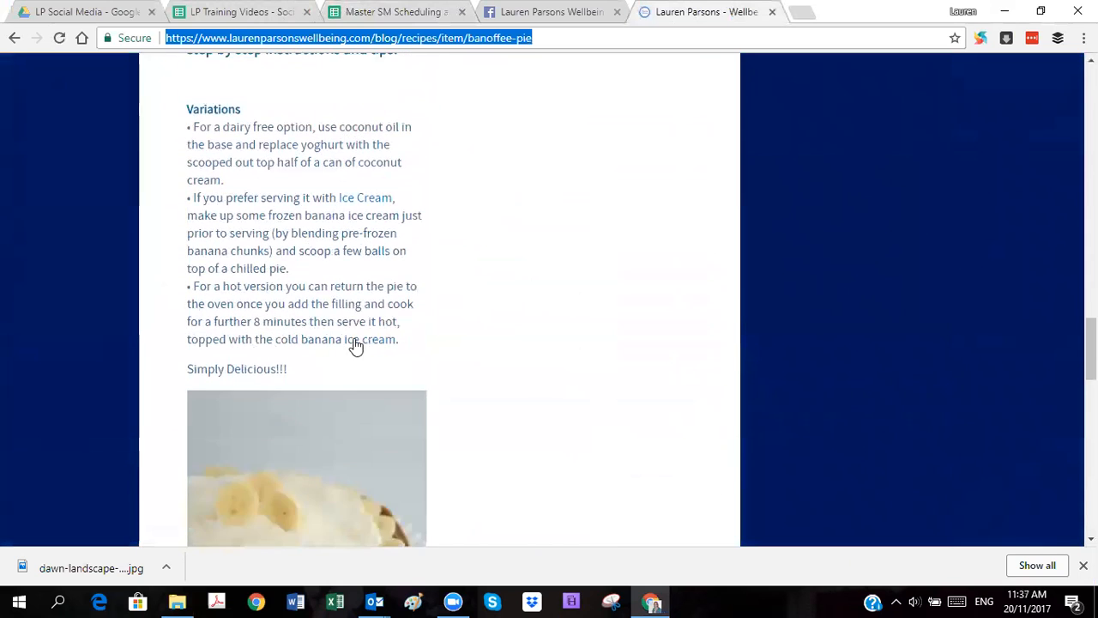
scroll(356, 371, "up", 5)
scroll(362, 369, "up", 15)
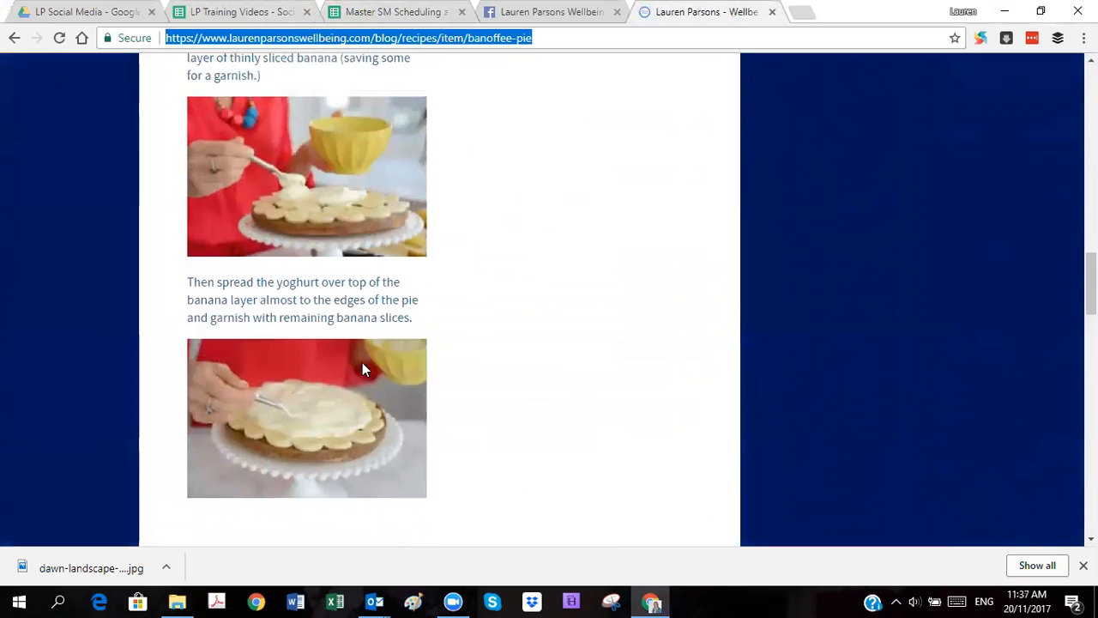
scroll(369, 345, "up", 4)
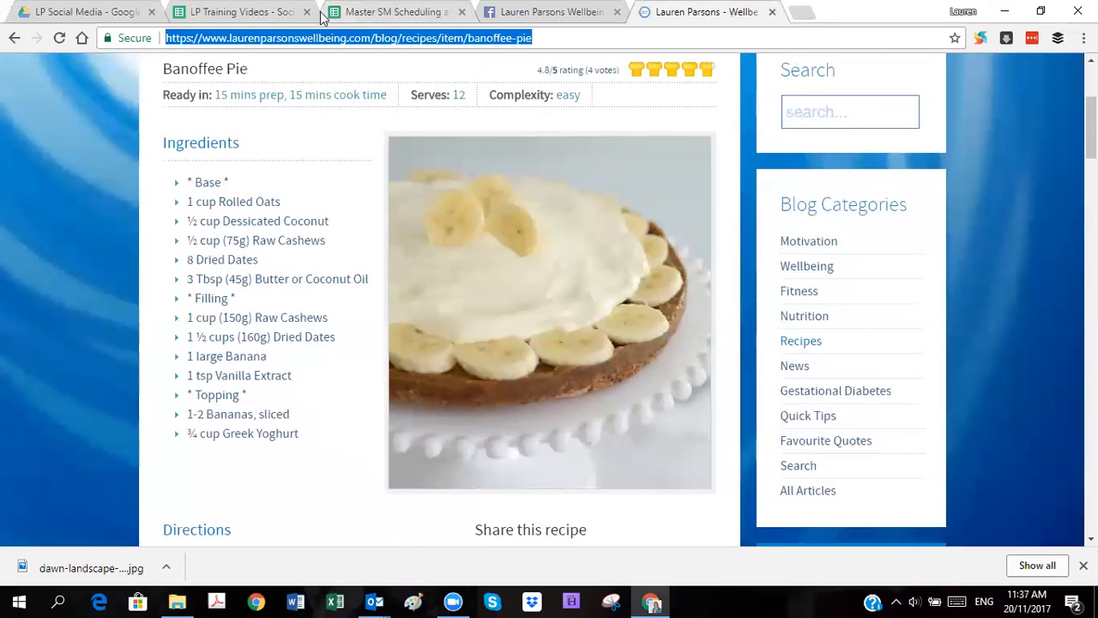
Insert "Have you tried out this delicious Banoffee Pie yet?" before the recipe link in the Sunday 3/12 4:00 PM Recipe post text of the Master Plan.
left_click(386, 12)
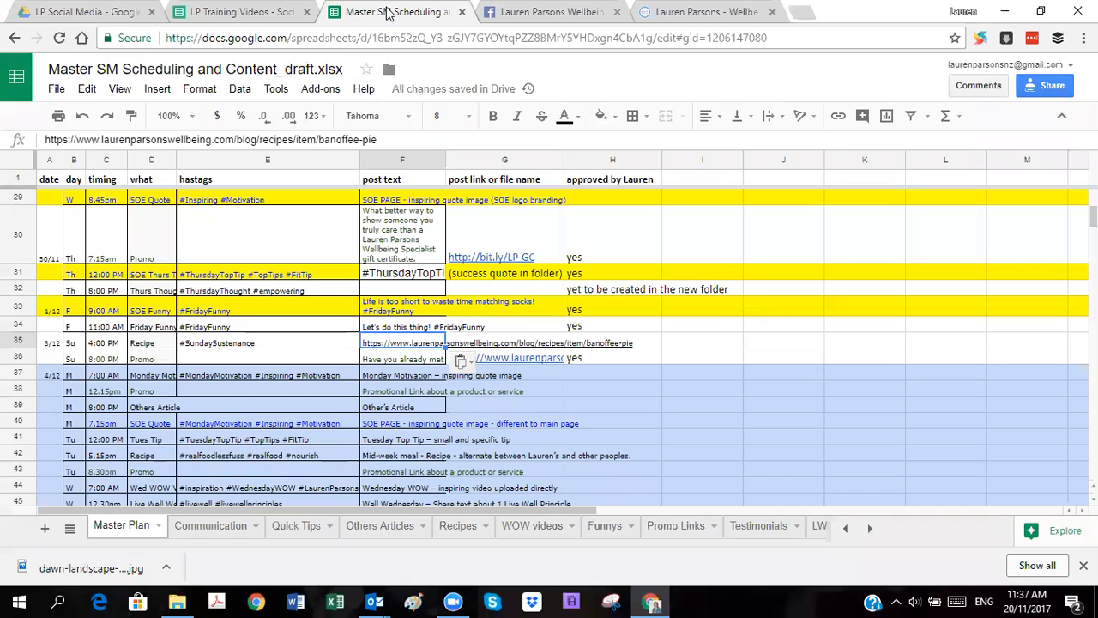
left_click(120, 140)
type("Have you tried ou")
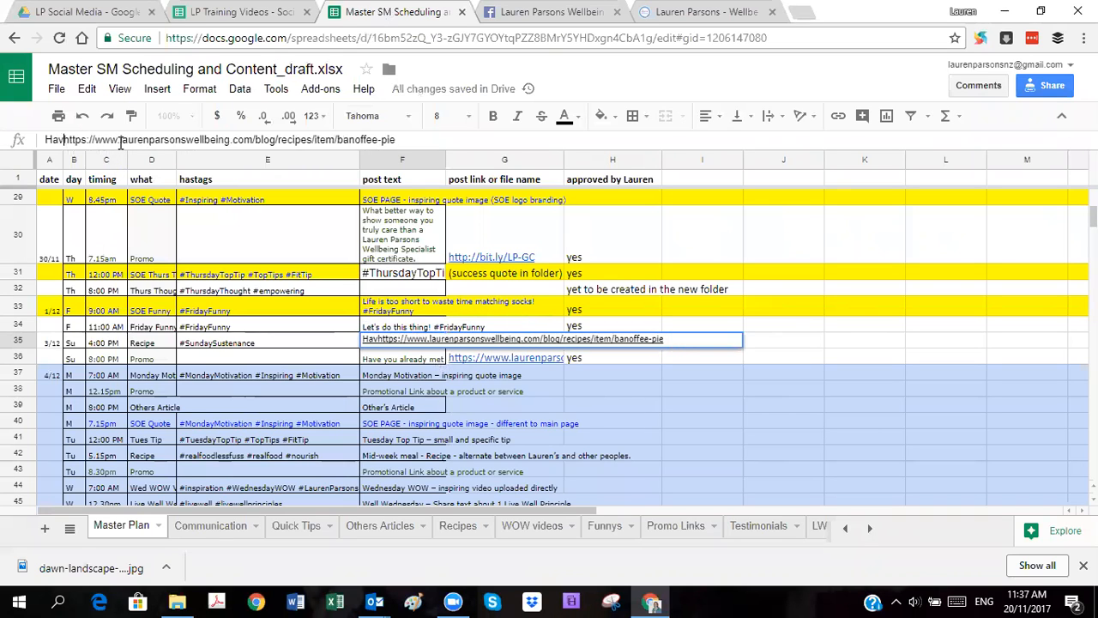
type("t this del")
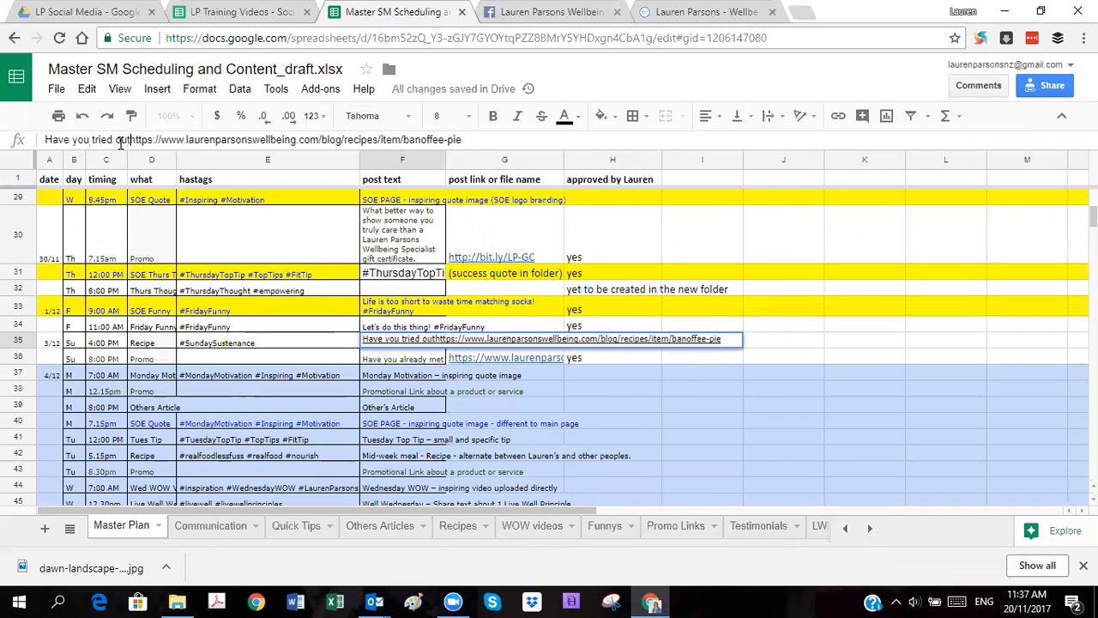
type("icious ")
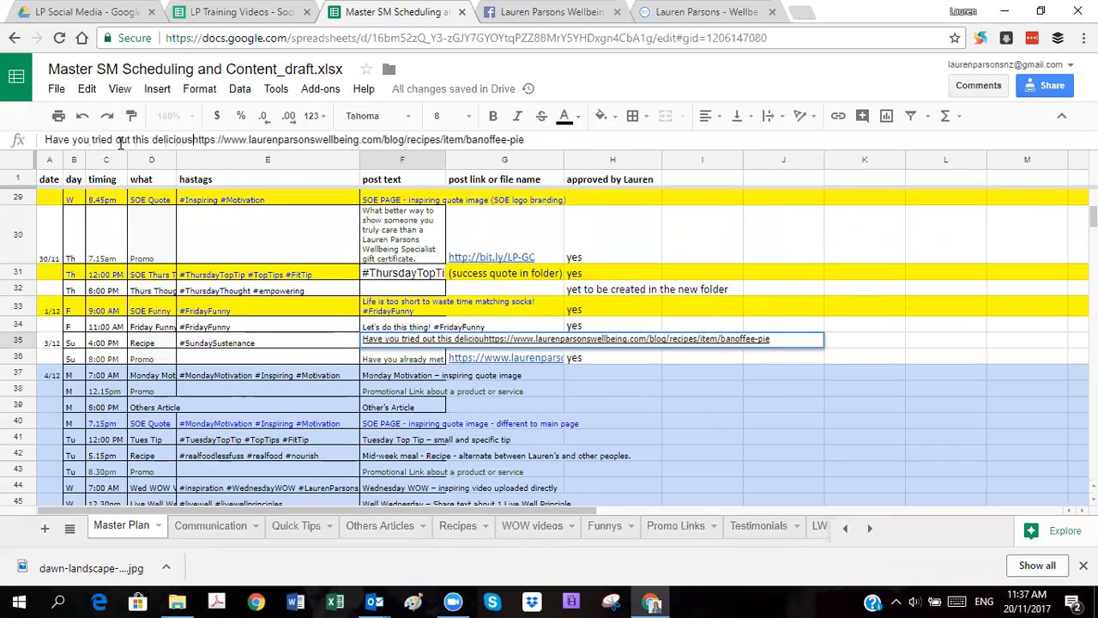
type("Bannof")
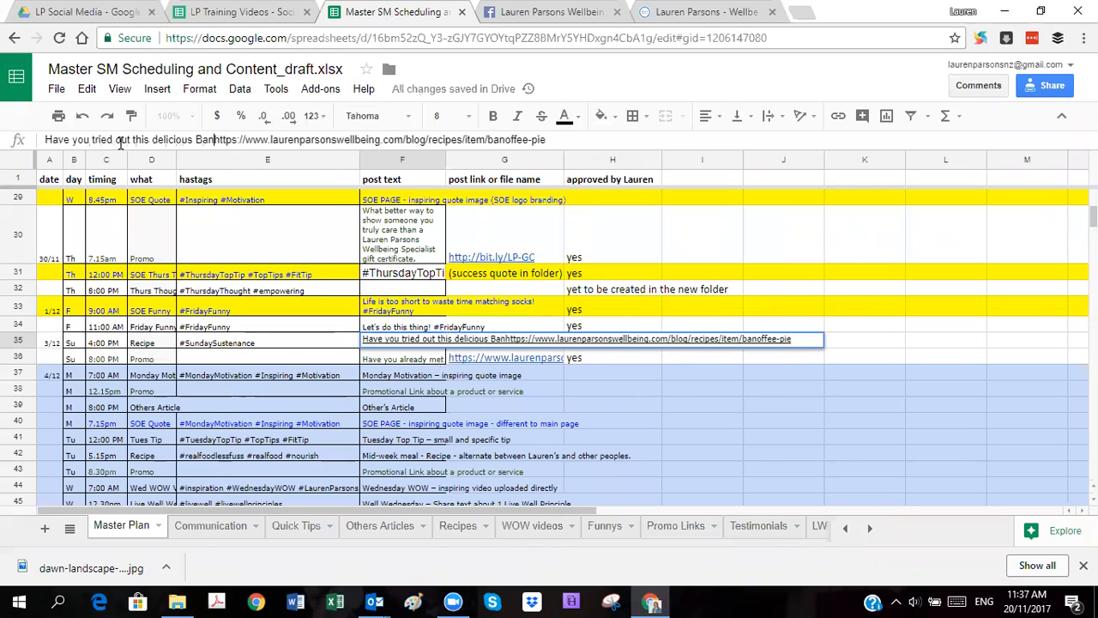
key("BackSpace")
key("BackSpace")
key("BackSpace")
type("offee Pie yet?")
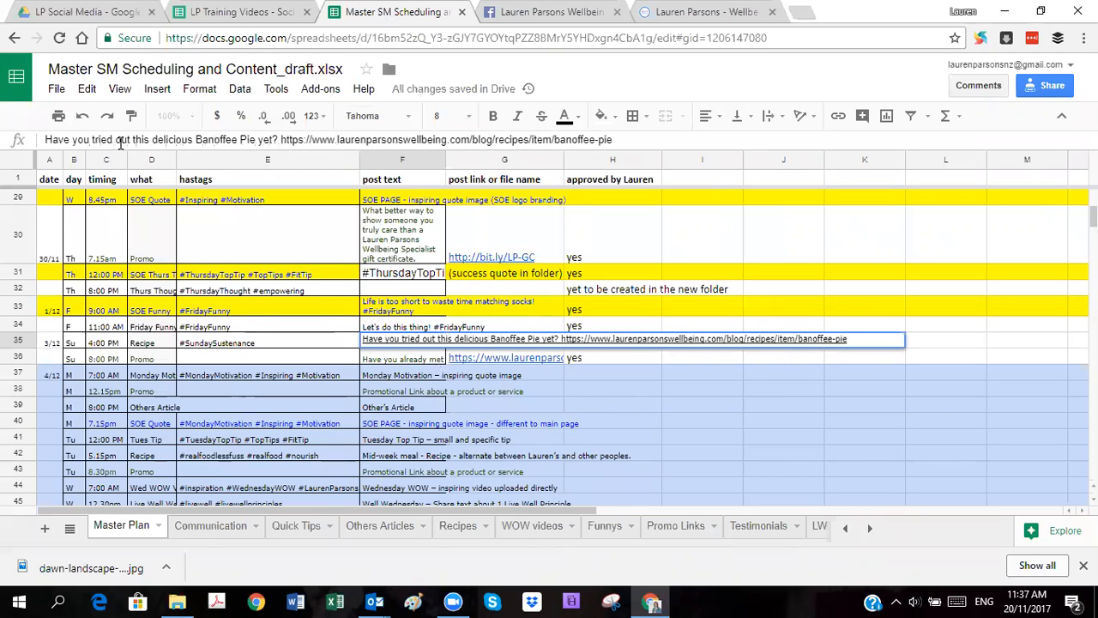
key("Return")
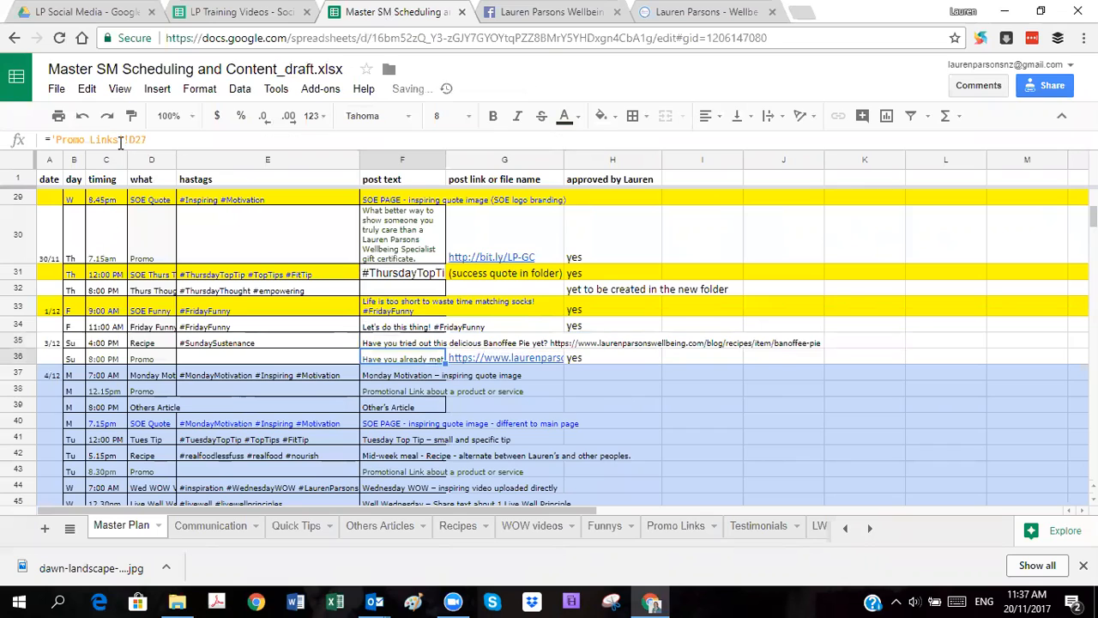
Mark the Sunday 3/12 4:00 PM Recipe post as approved with "yes".
left_click(426, 345)
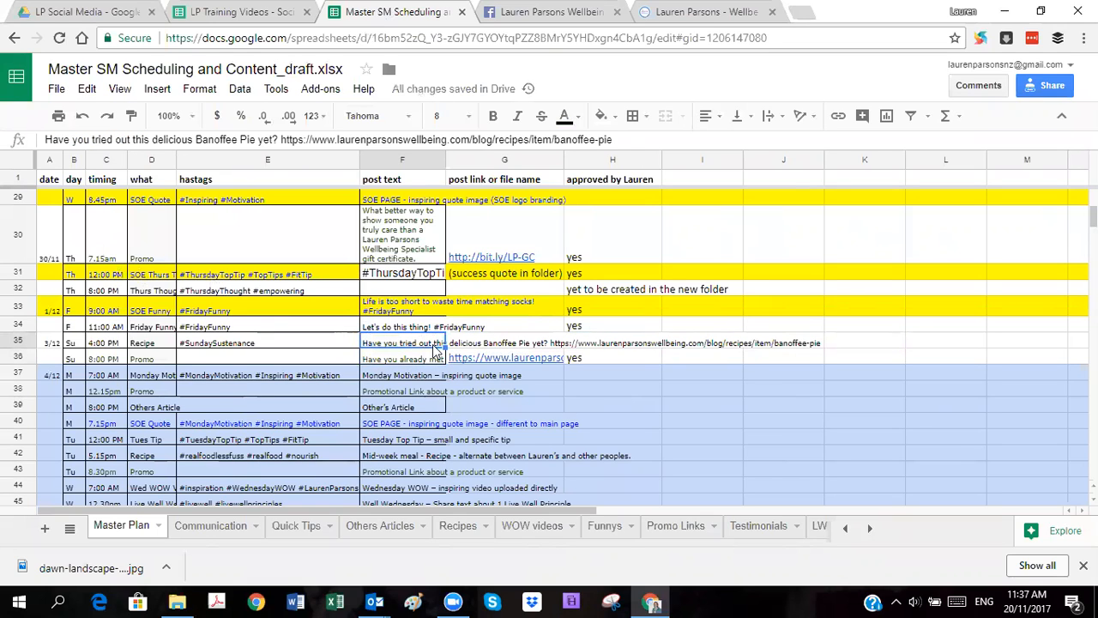
left_click(612, 360)
left_click(588, 345)
type("yes")
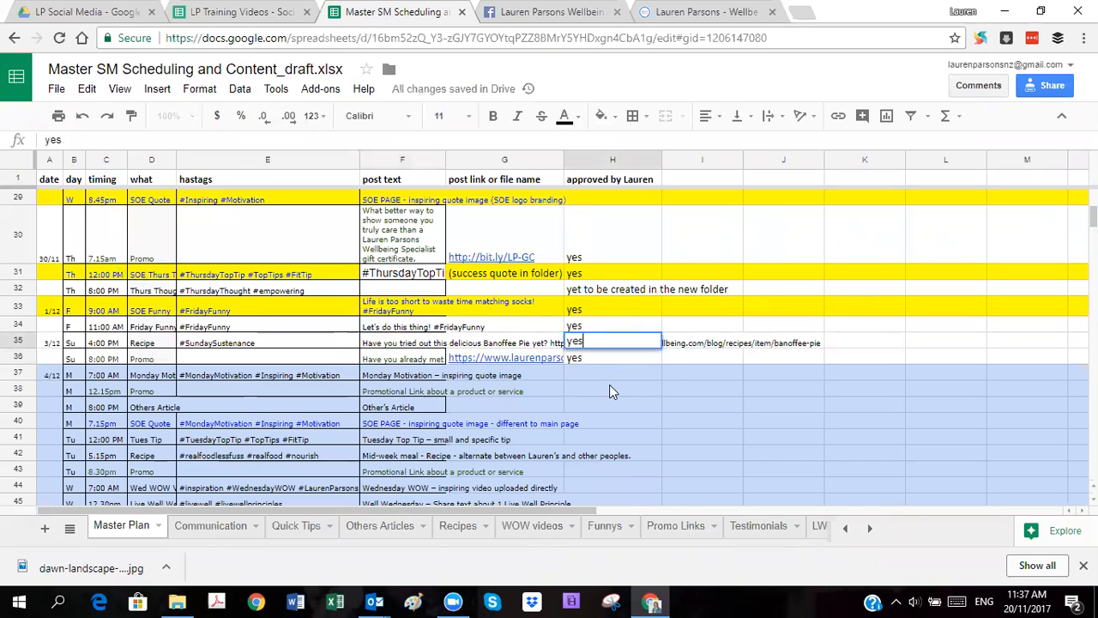
left_click(609, 385)
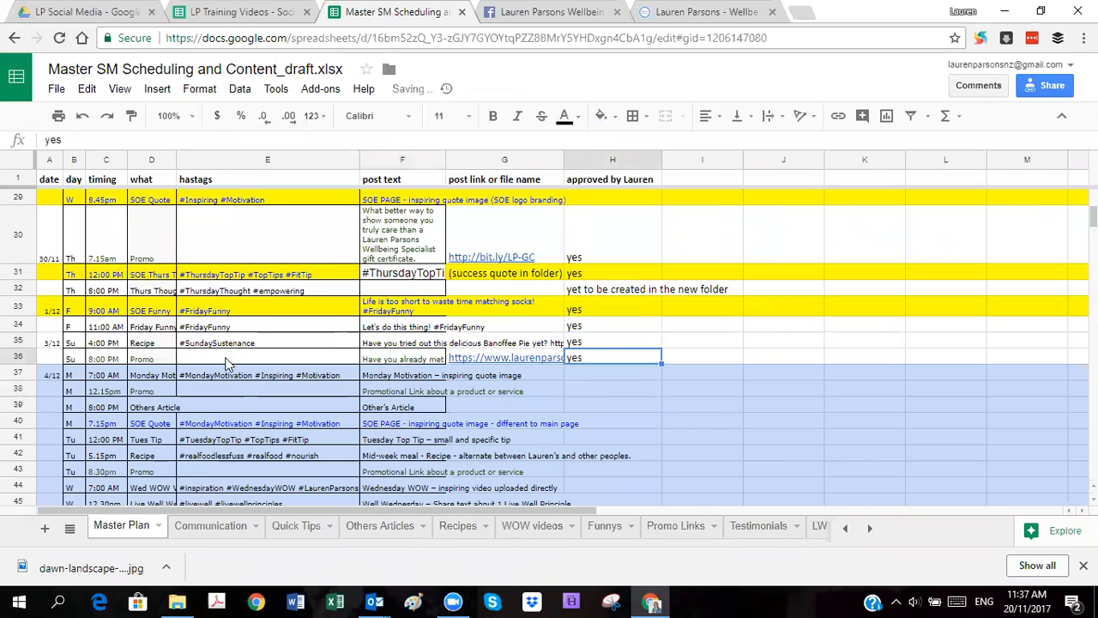
Review the Master Plan from the Sunday 3/12 8:00 PM Promo row back to the Monday 27/11 7:00 AM Monday Motivation post.
left_click(279, 359)
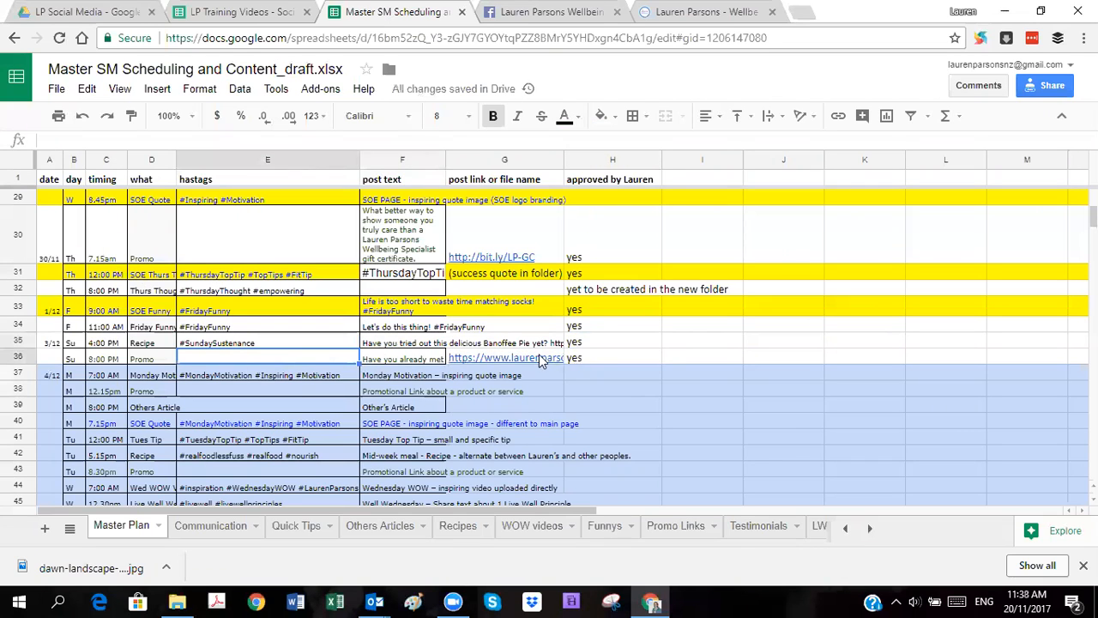
mouse_move(537, 359)
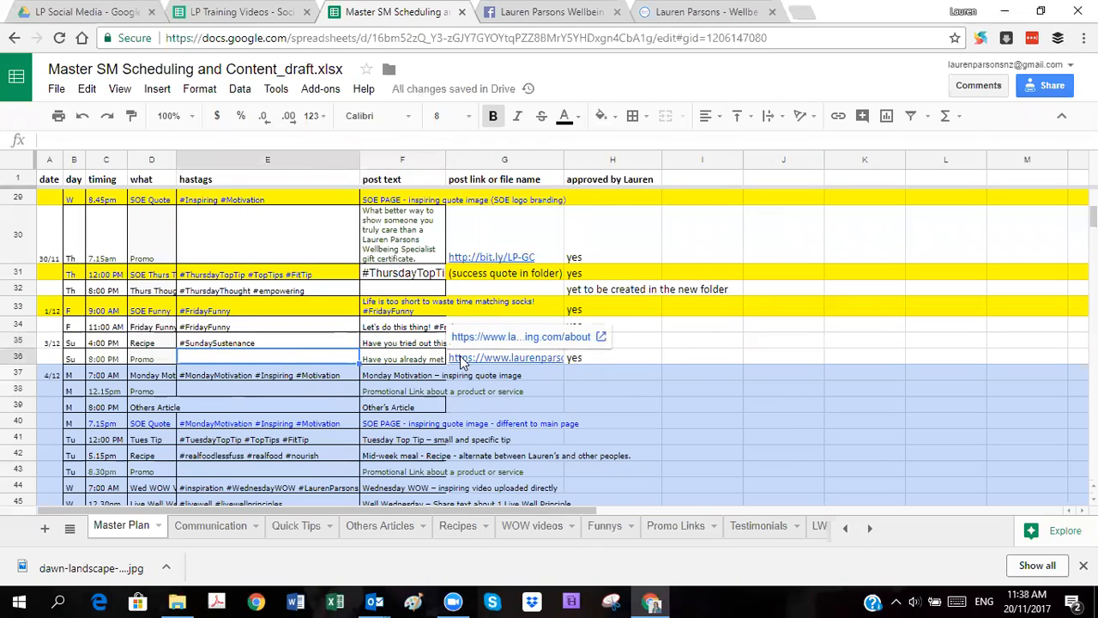
scroll(444, 361, "up", 3)
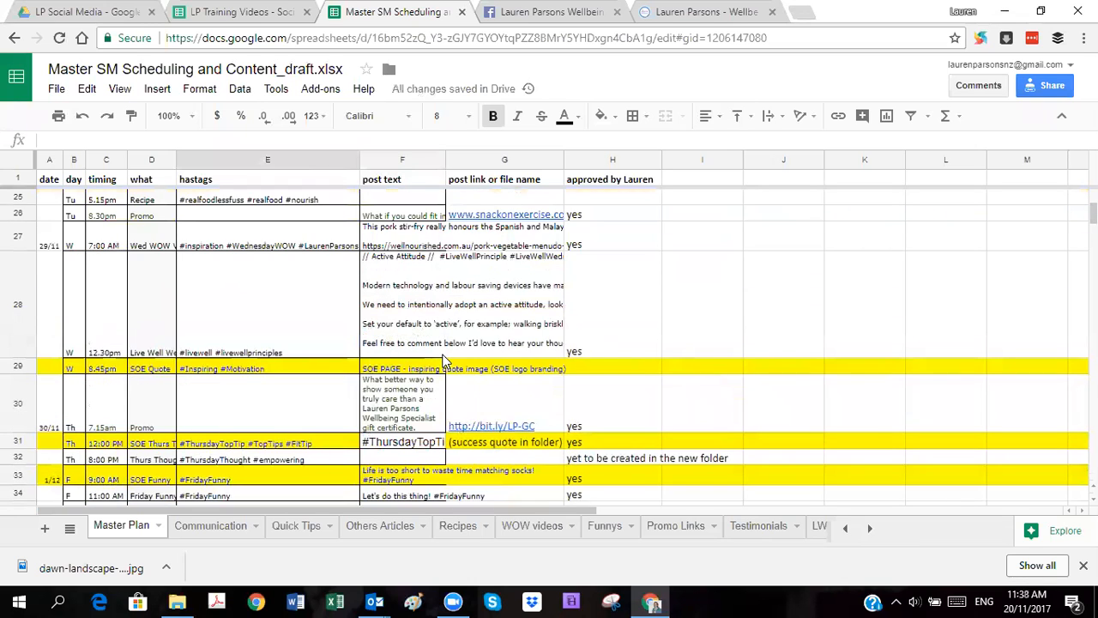
scroll(437, 359, "up", 4)
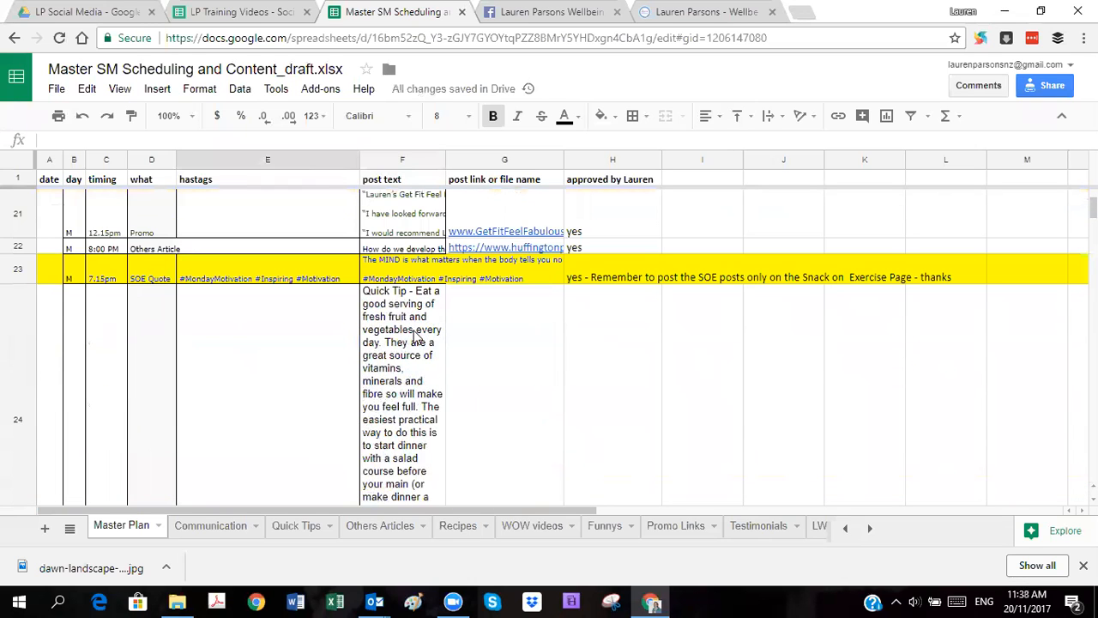
scroll(418, 339, "up", 2)
left_click(409, 262)
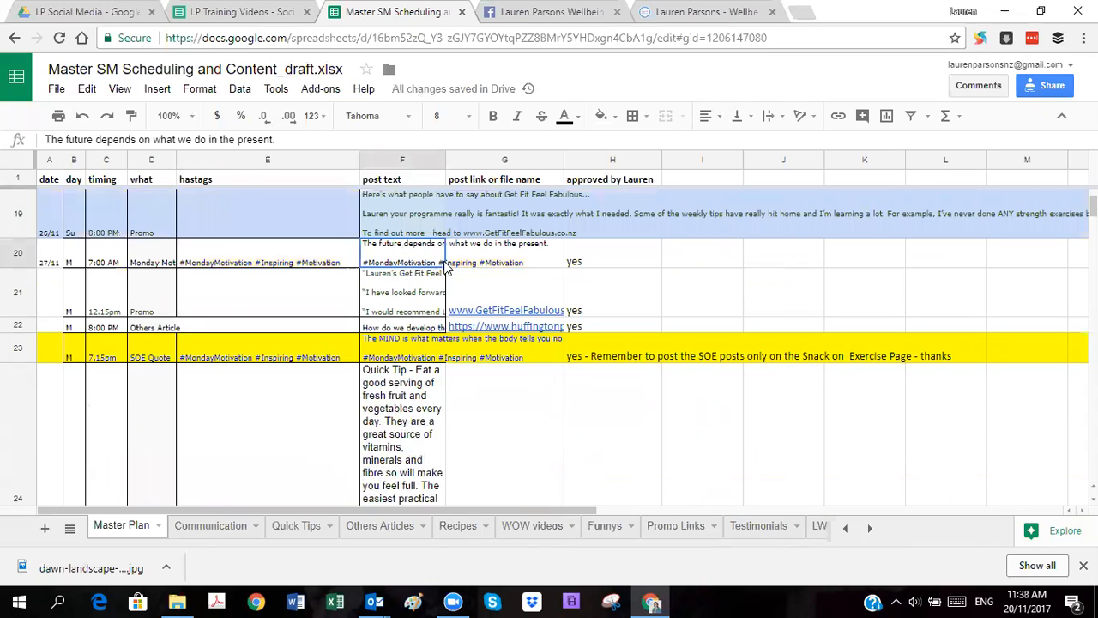
left_click(480, 266)
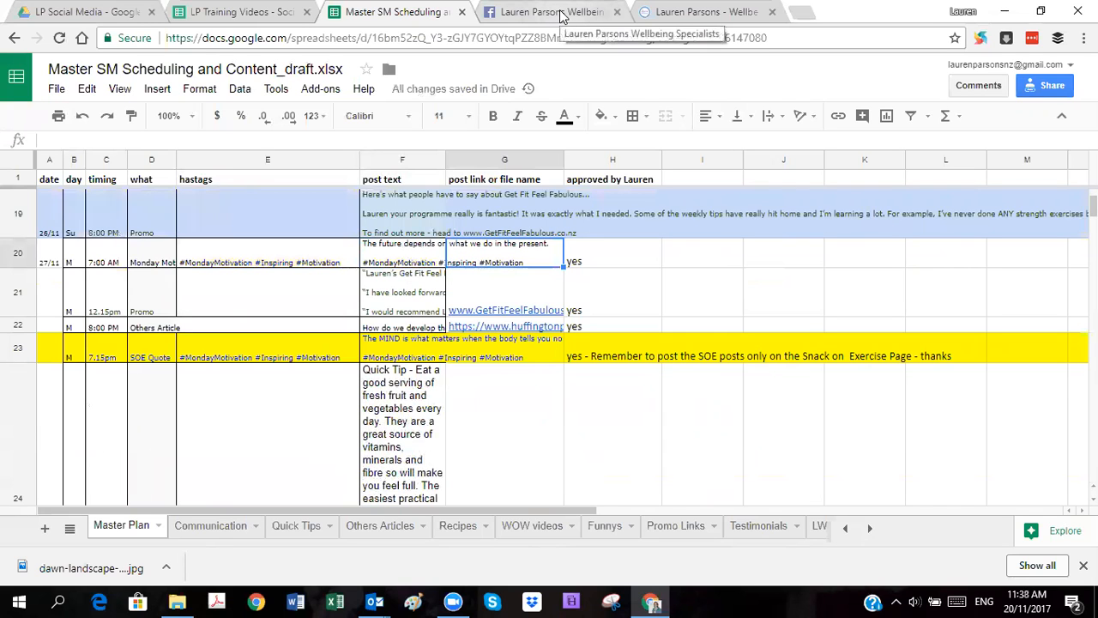
Compare the Monday 27/11 7:00 AM post in the Master Plan with the scheduled posts on the Lauren Parsons Wellbeing Specialists Facebook page.
left_click(537, 12)
left_click(743, 107)
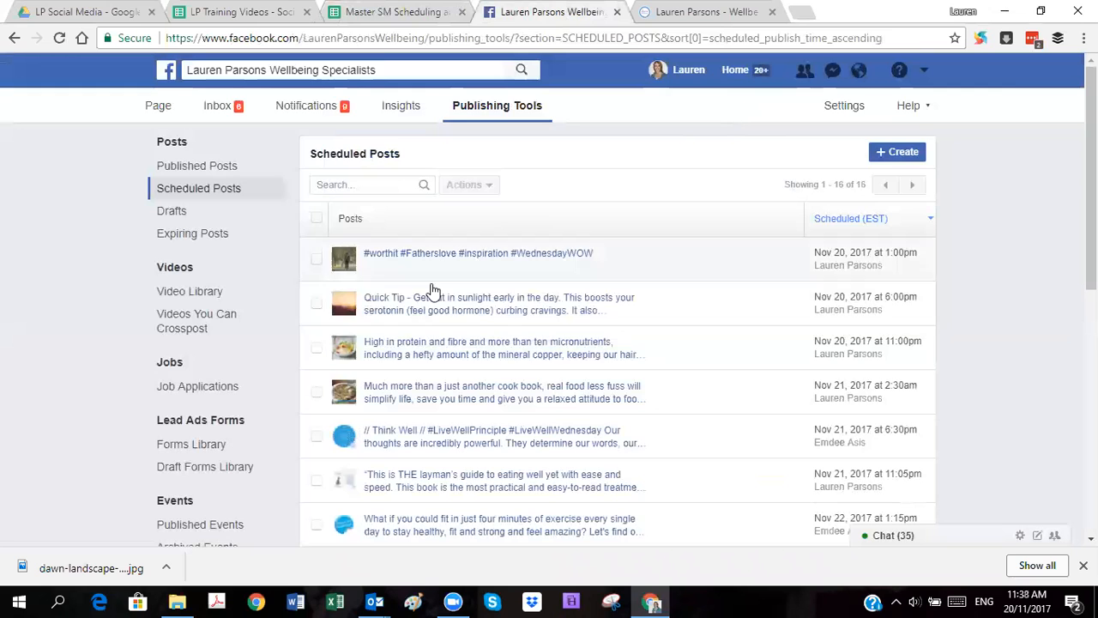
scroll(643, 287, "down", 2)
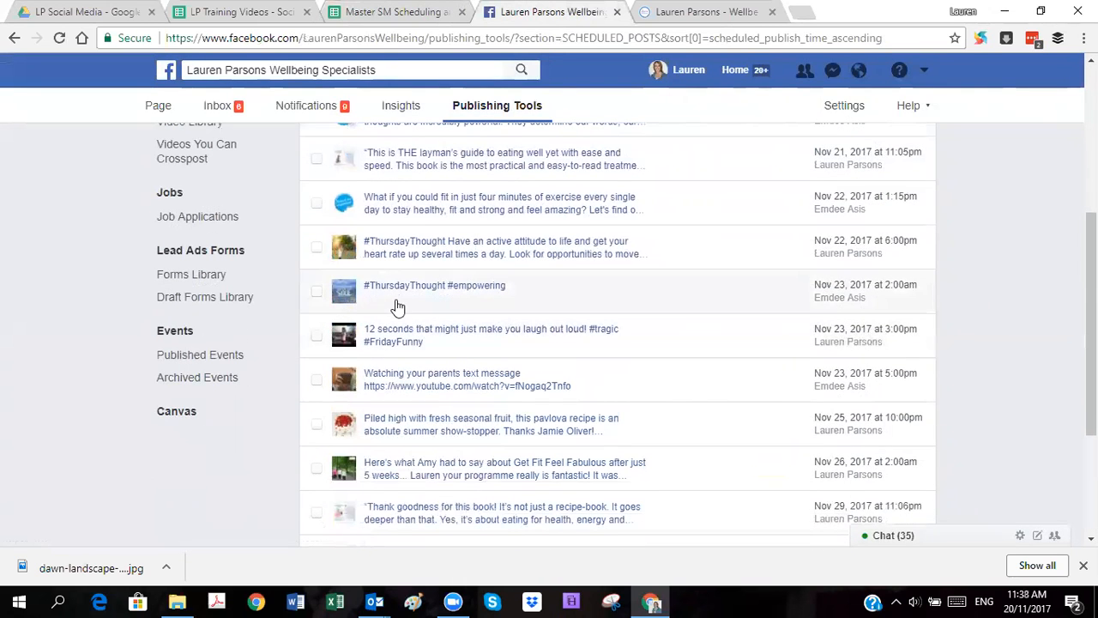
left_click(411, 14)
left_click(411, 259)
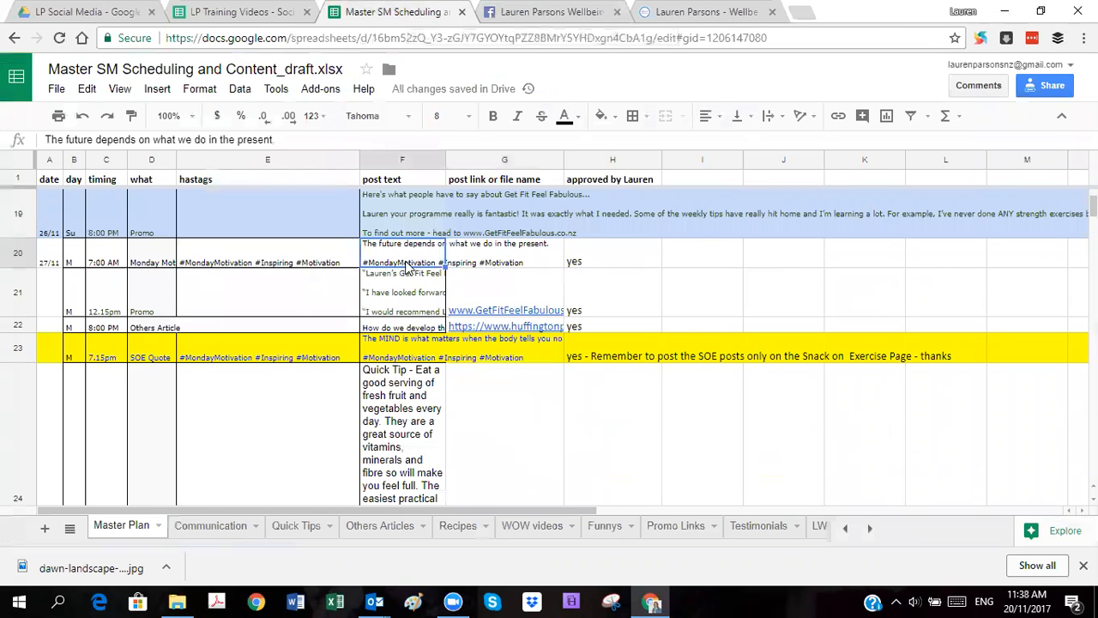
left_click(557, 13)
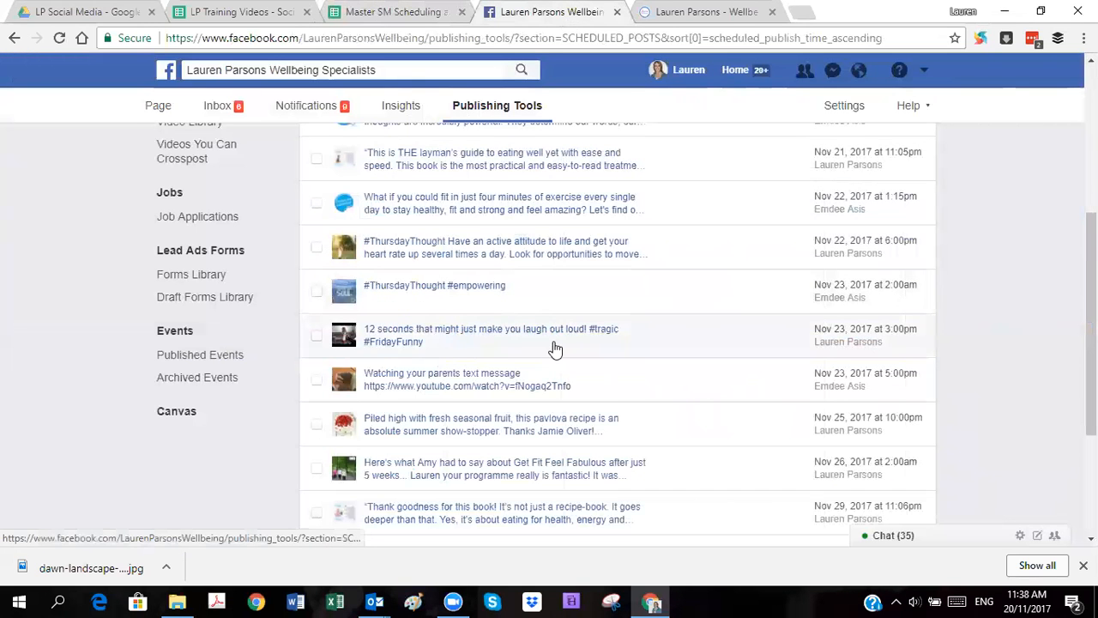
left_click(412, 14)
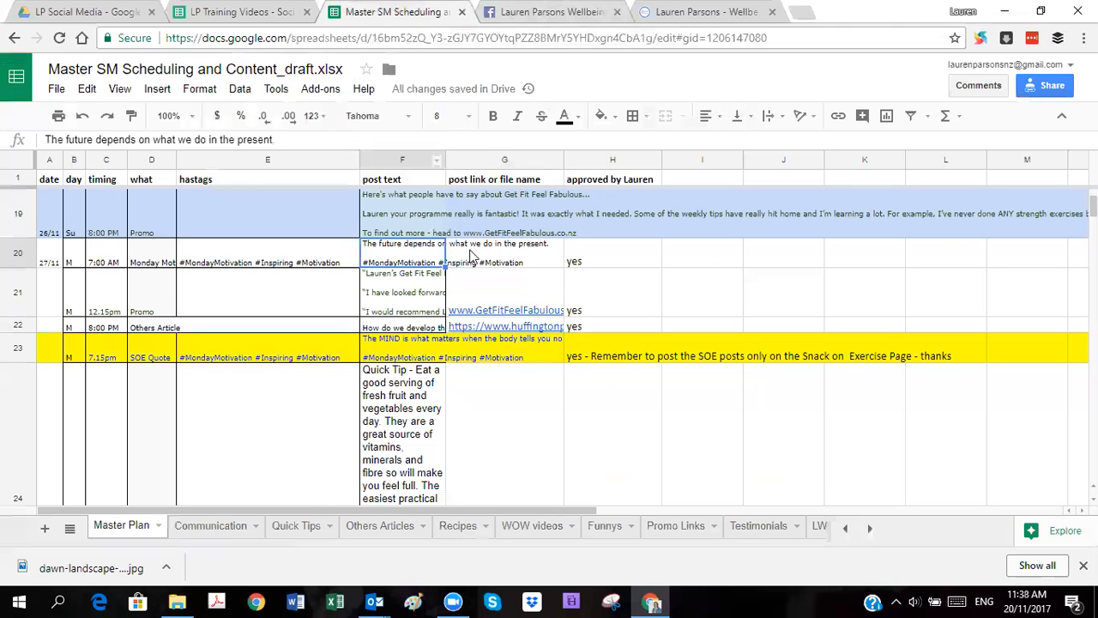
left_click(575, 9)
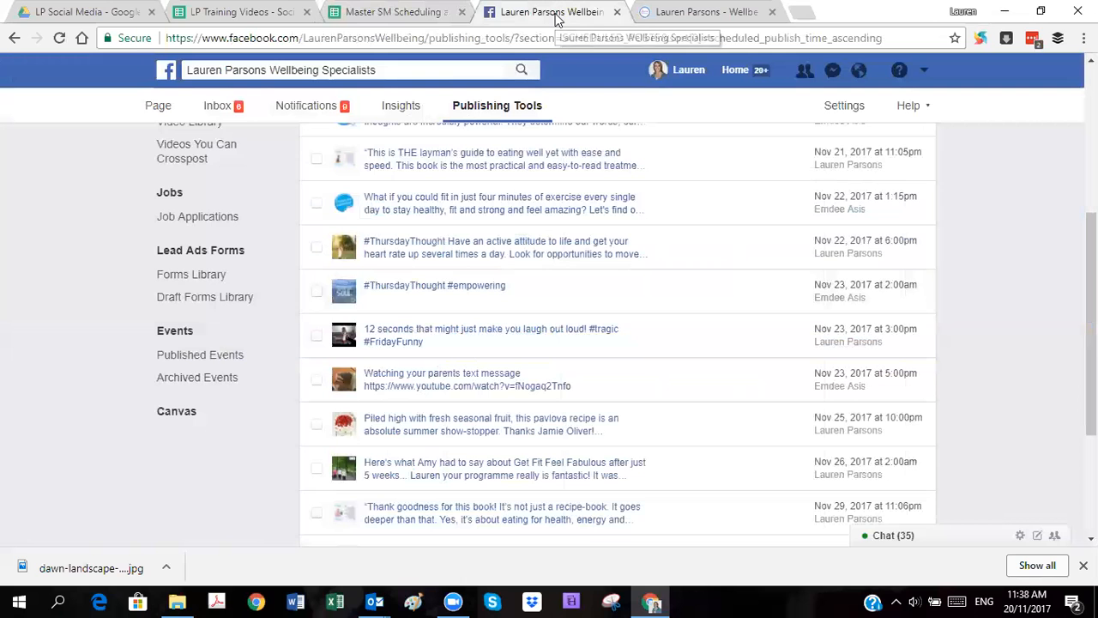
left_click(372, 13)
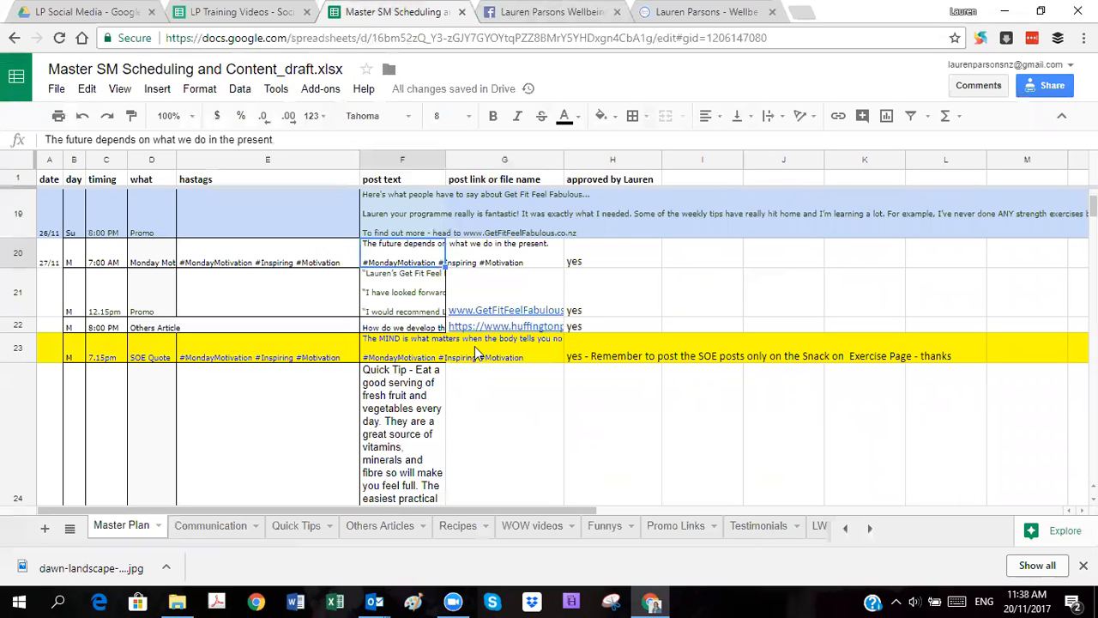
left_click(555, 268)
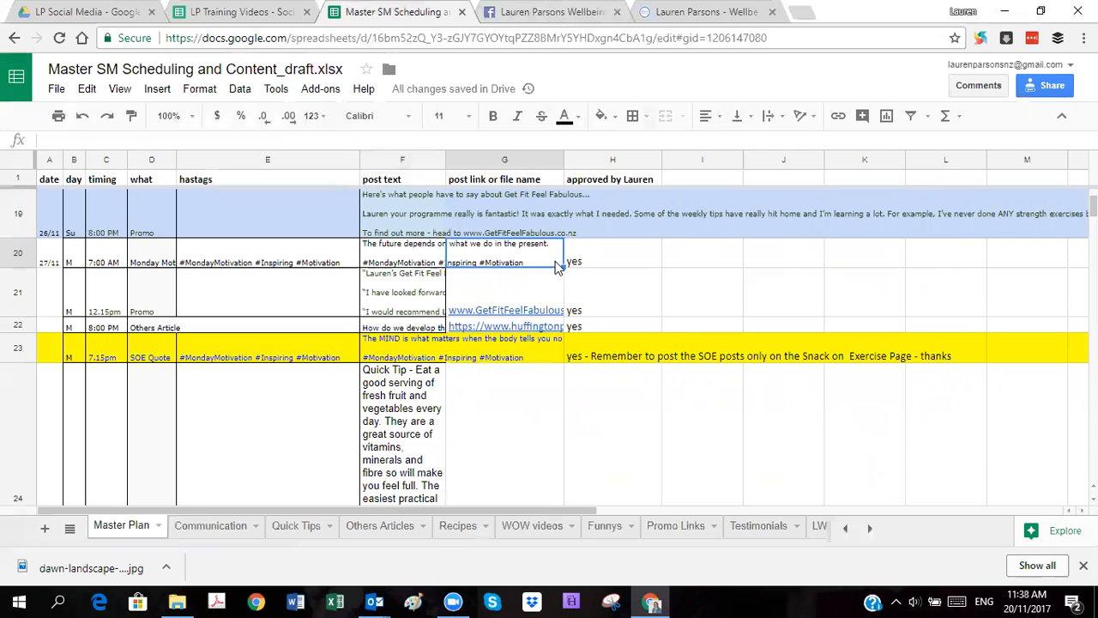
Check the approvals down to the Friday 1/12 SOE Funny row, and open the Snack On Exercise Facebook page's scheduled posts in a new tab.
scroll(550, 268, "down", 1)
left_click(594, 399)
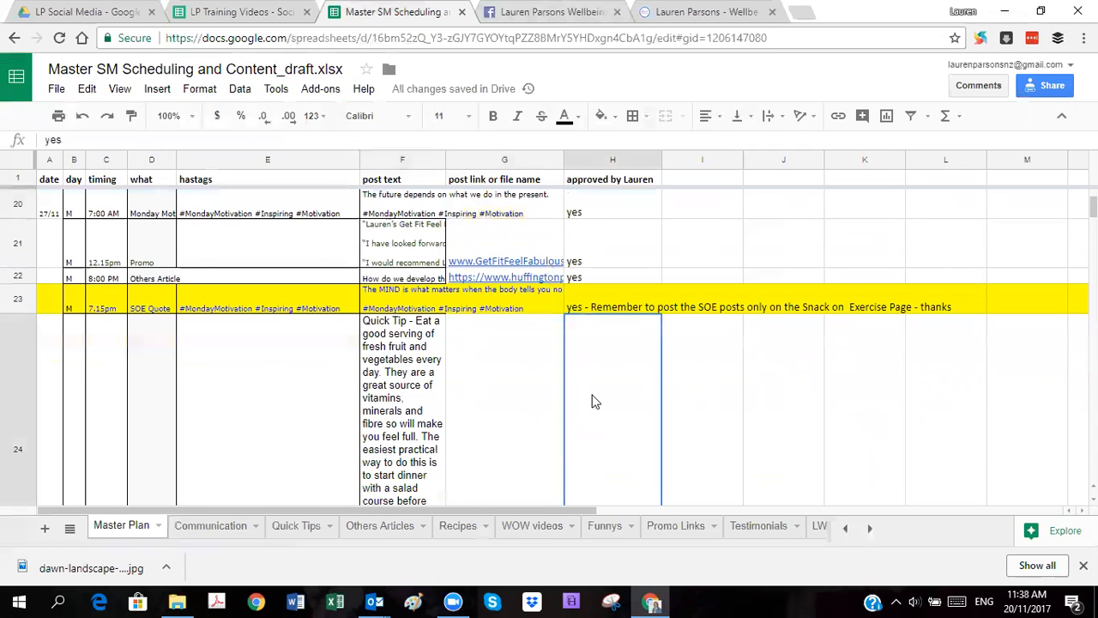
scroll(599, 398, "down", 4)
scroll(608, 366, "down", 3)
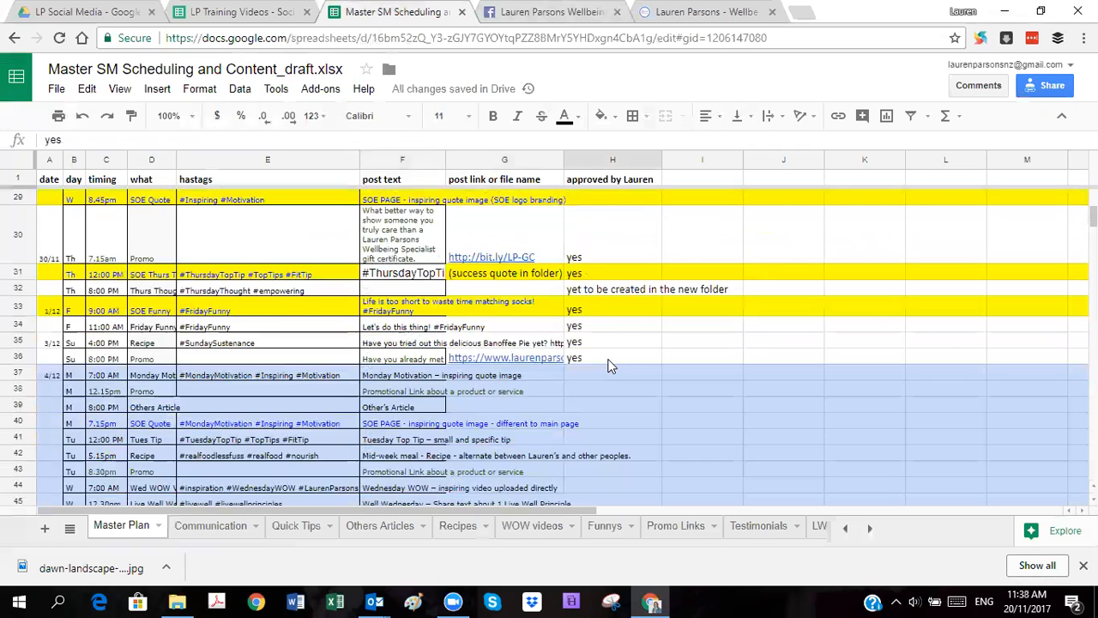
left_click(586, 313)
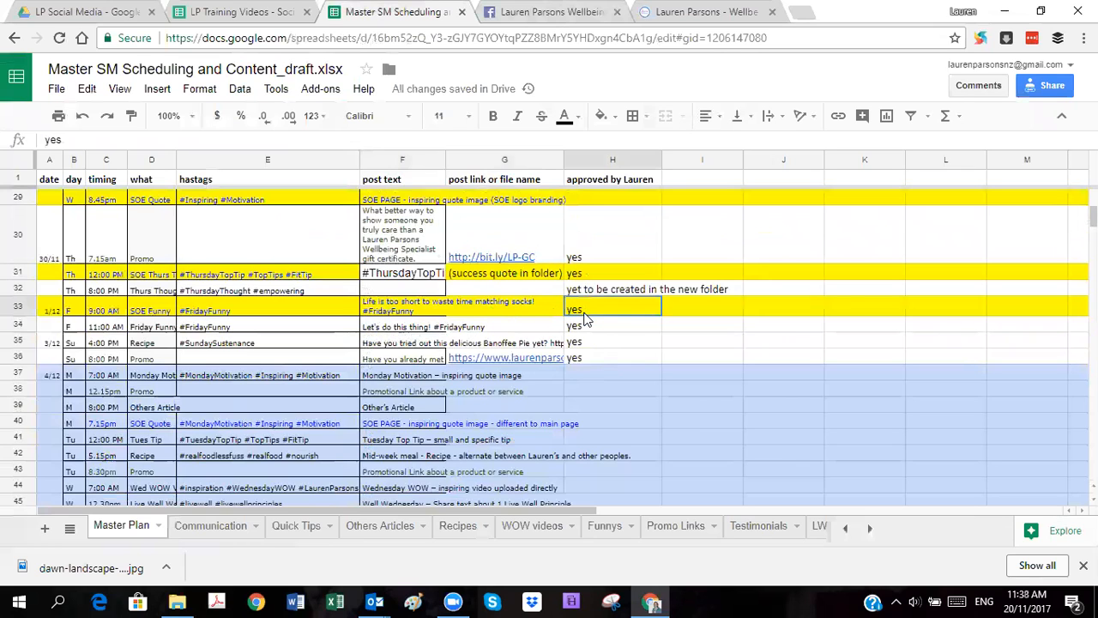
left_click(595, 13)
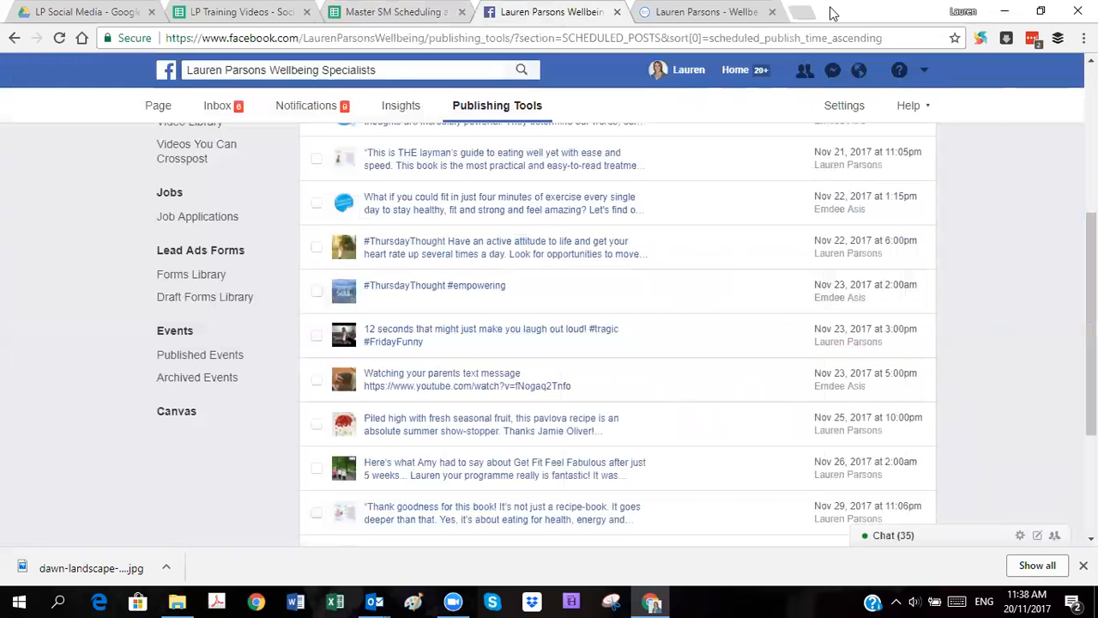
left_click(803, 13)
left_click(783, 69)
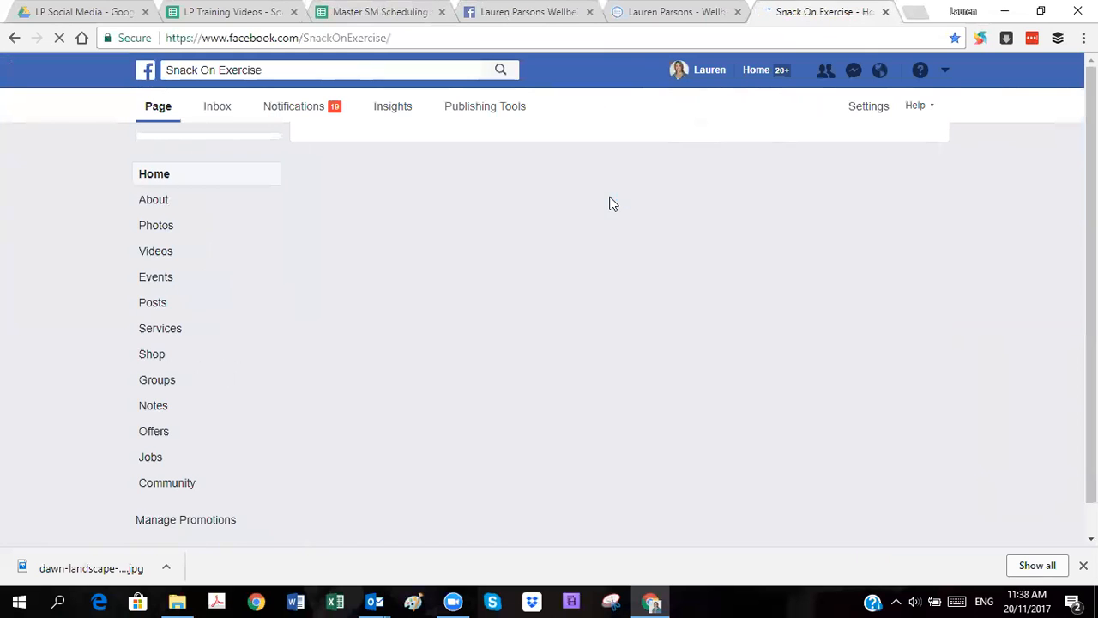
left_click(485, 109)
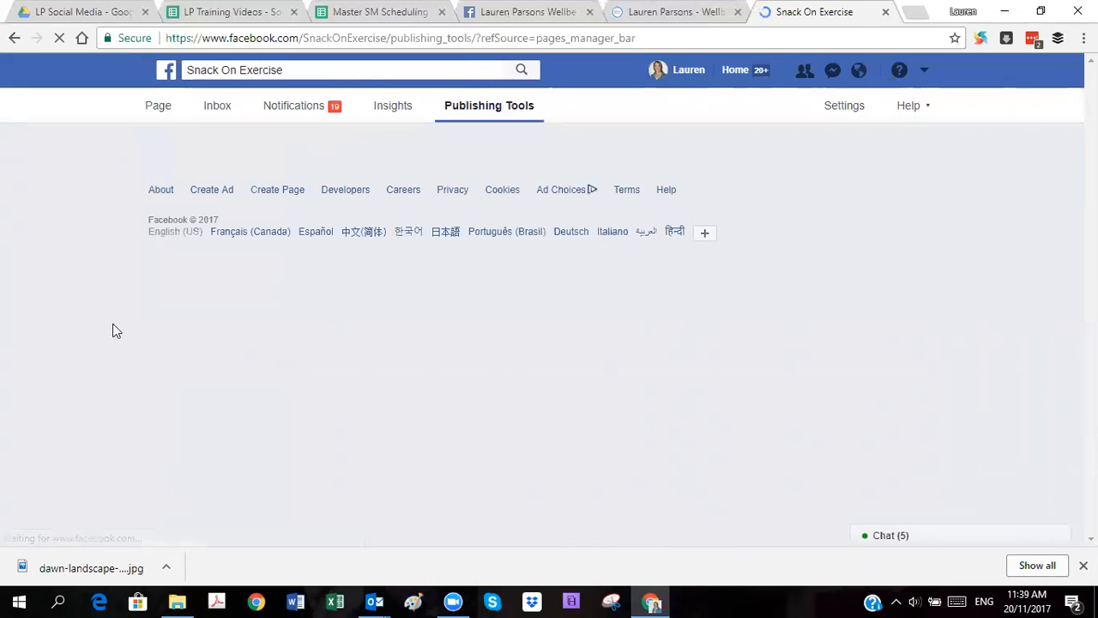
left_click(195, 191)
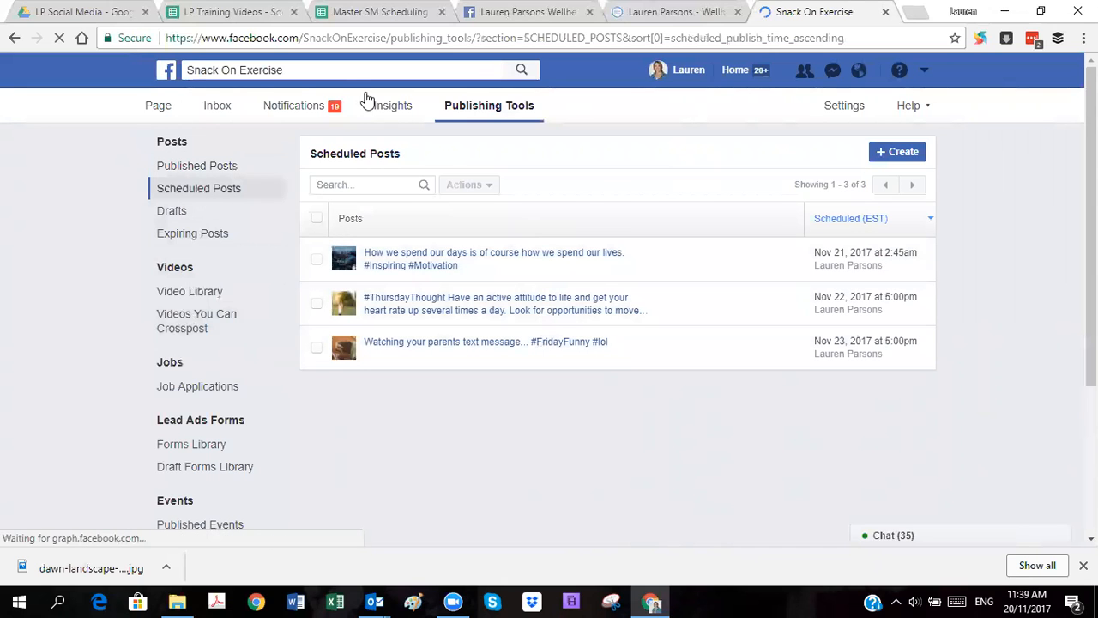
Look through the Lauren Parsons Wellbeing Specialists scheduled posts, and go back to the Tuesday 28/11 Tues Tip row in the Master Plan.
left_click(538, 12)
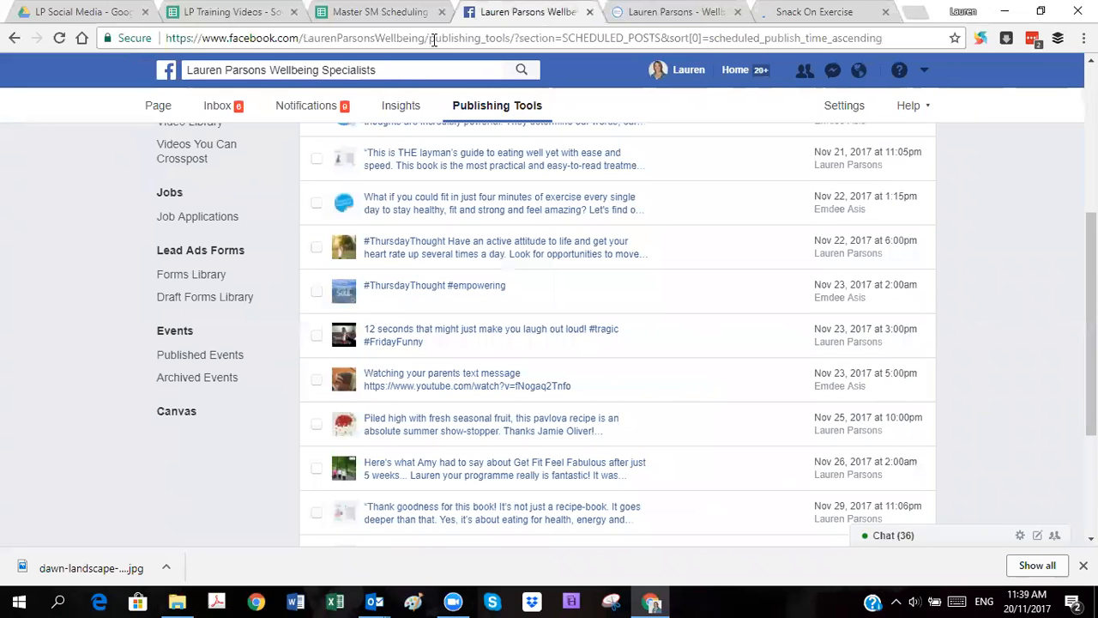
scroll(490, 201, "down", 3)
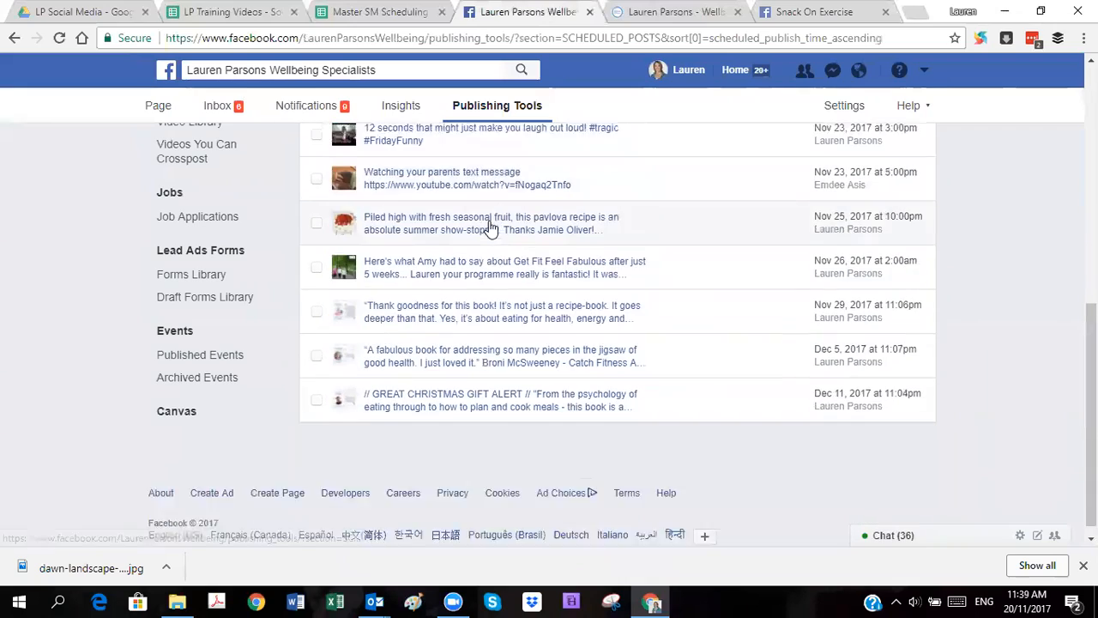
scroll(503, 317, "up", 4)
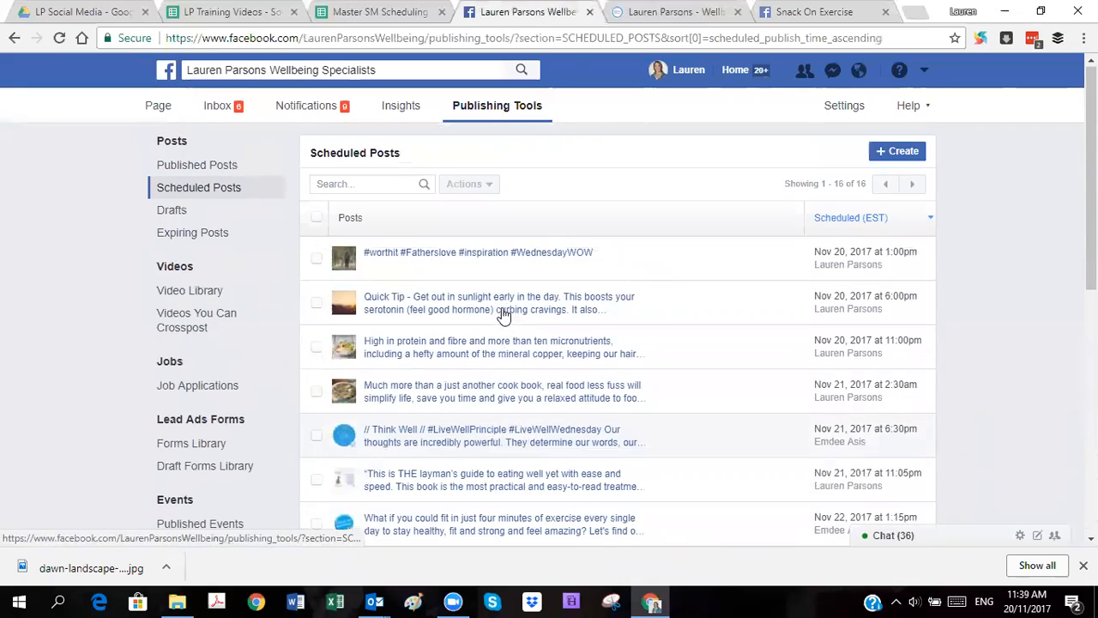
left_click(399, 18)
scroll(514, 419, "up", 3)
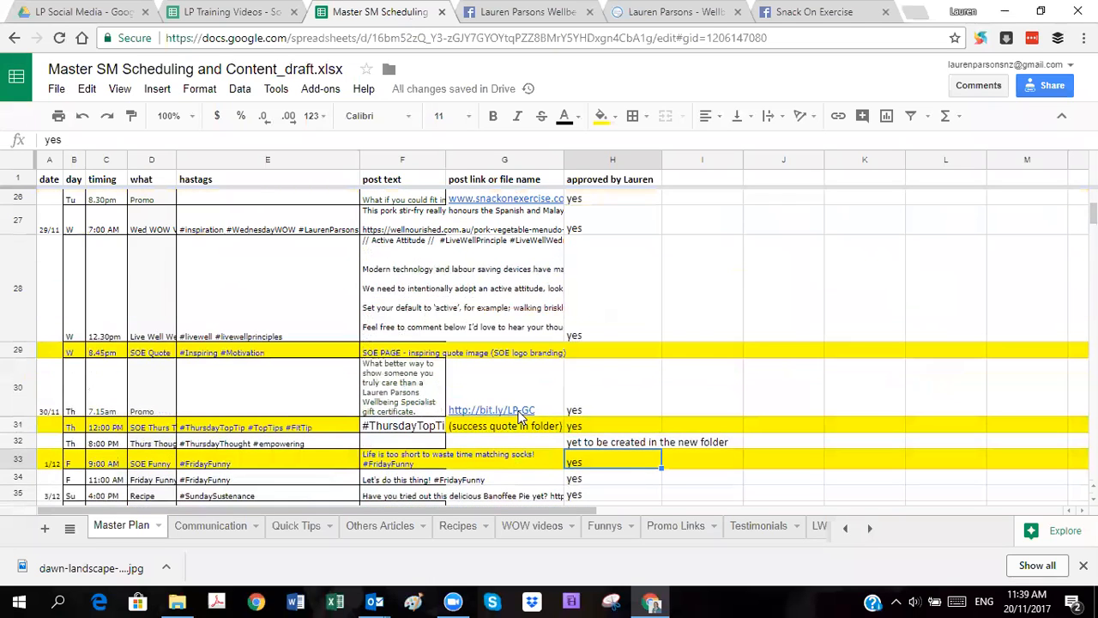
scroll(520, 417, "up", 2)
scroll(487, 346, "up", 1)
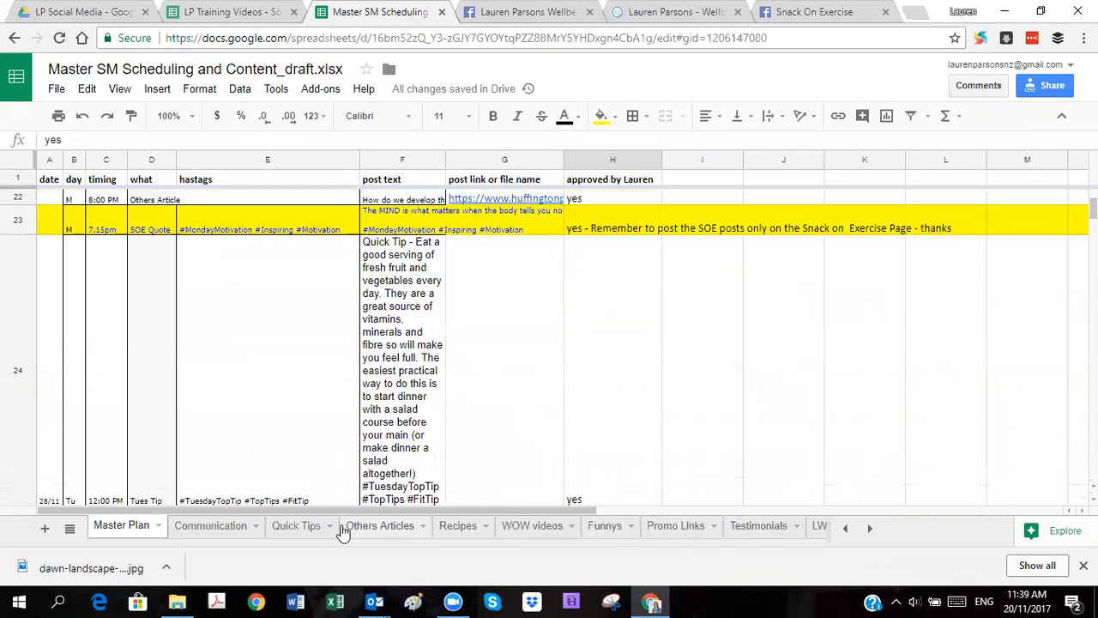
left_click(494, 370)
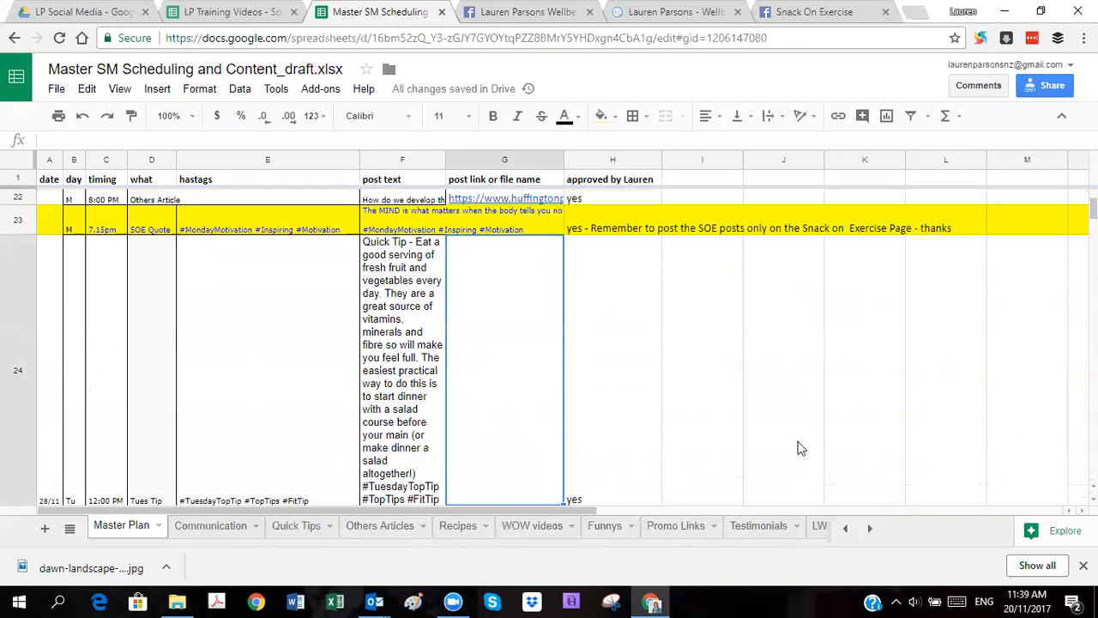